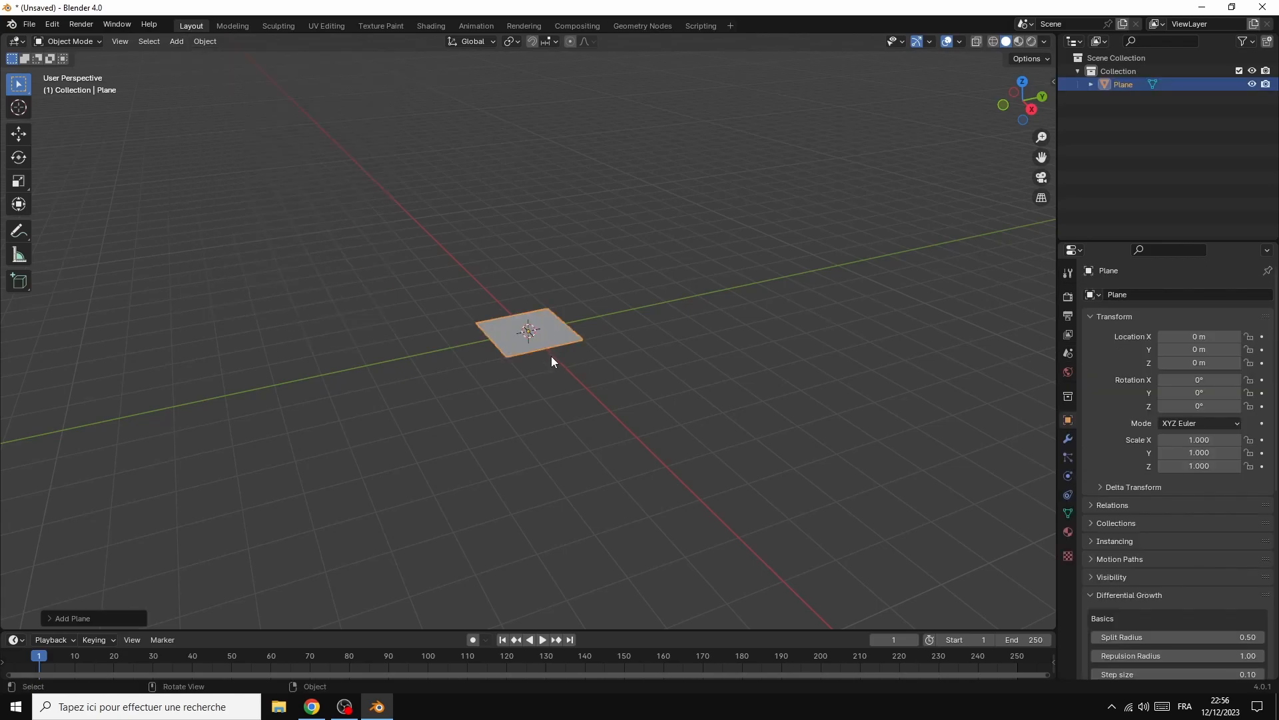
# Scale the plane up uniformly by a factor of about 4.05
pyautogui.press('s')
pyautogui.click(642, 409)
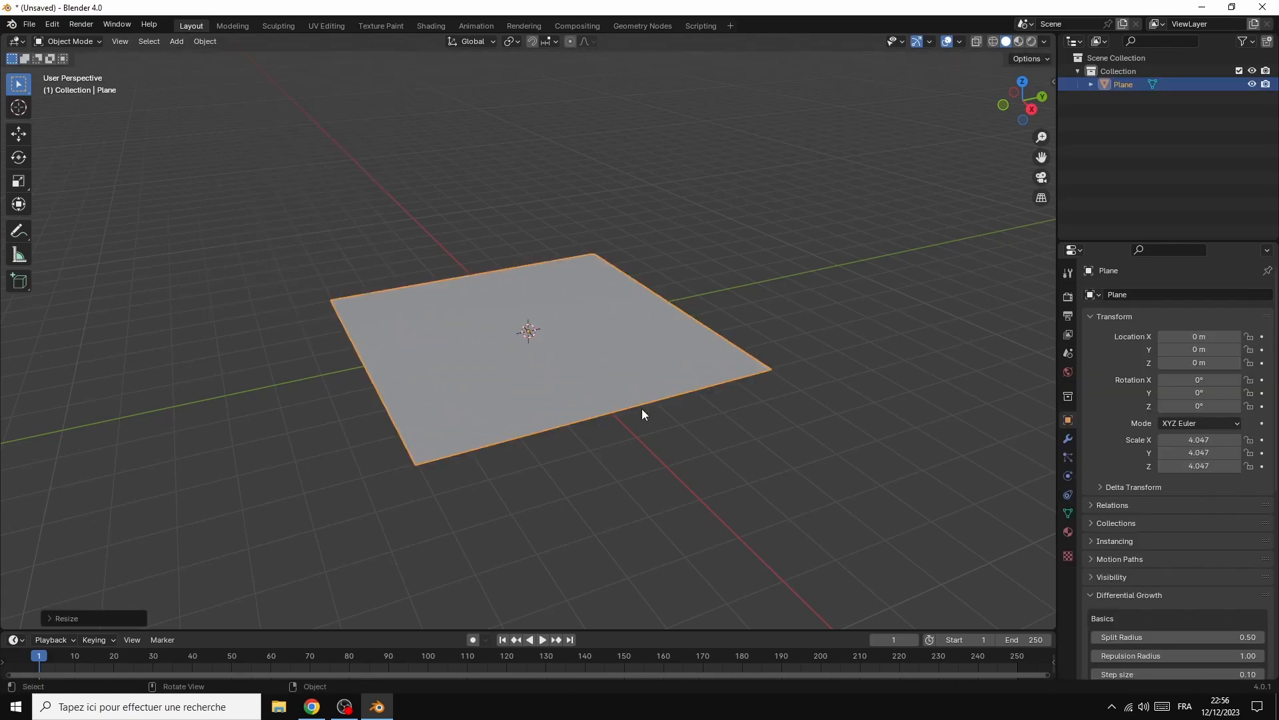
# Add a mesh cylinder at the centre of the plane and set its vertex count to 120
pyautogui.moveTo(1031, 112); pyautogui.dragTo(1076, 108)
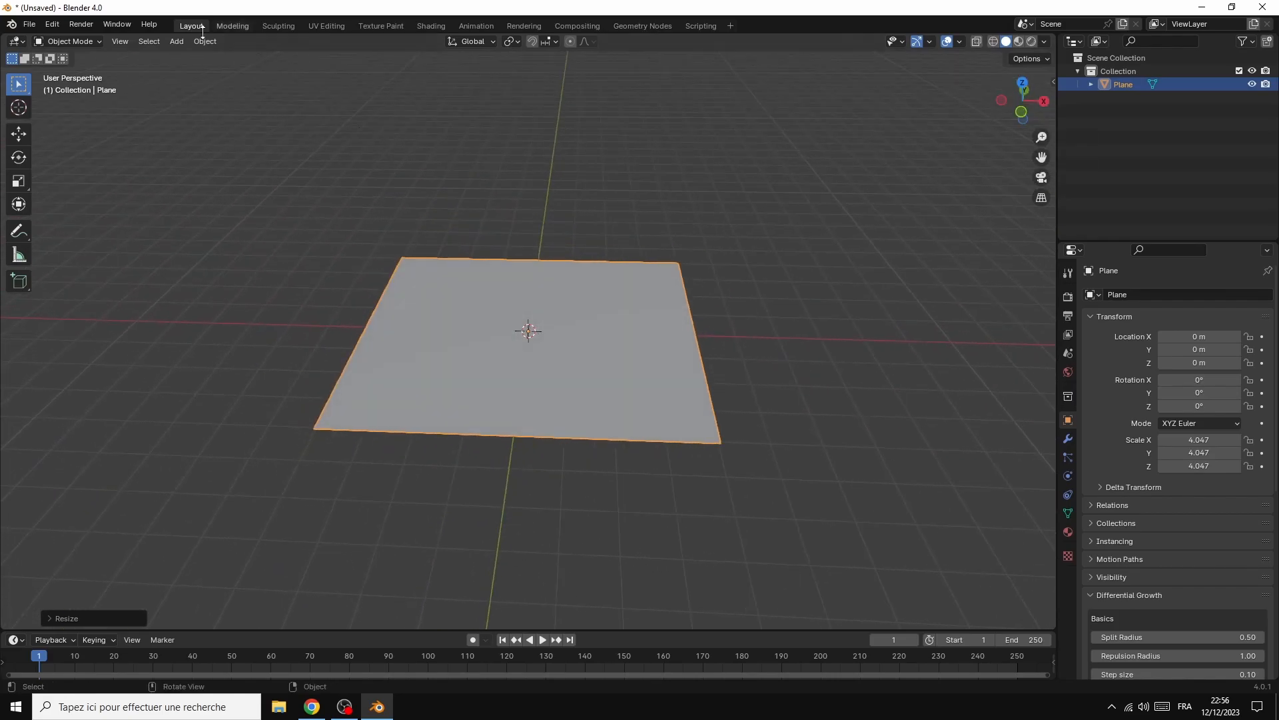
pyautogui.click(178, 41)
pyautogui.moveTo(182, 57)
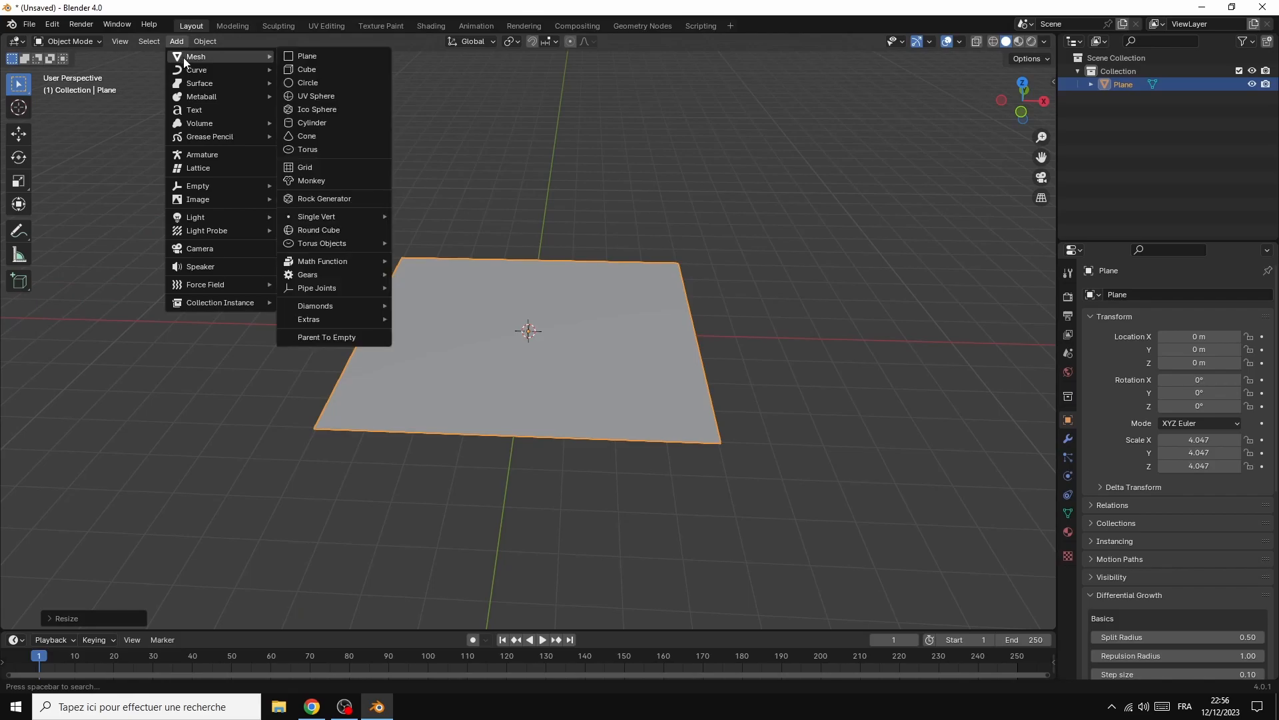
pyautogui.click(311, 123)
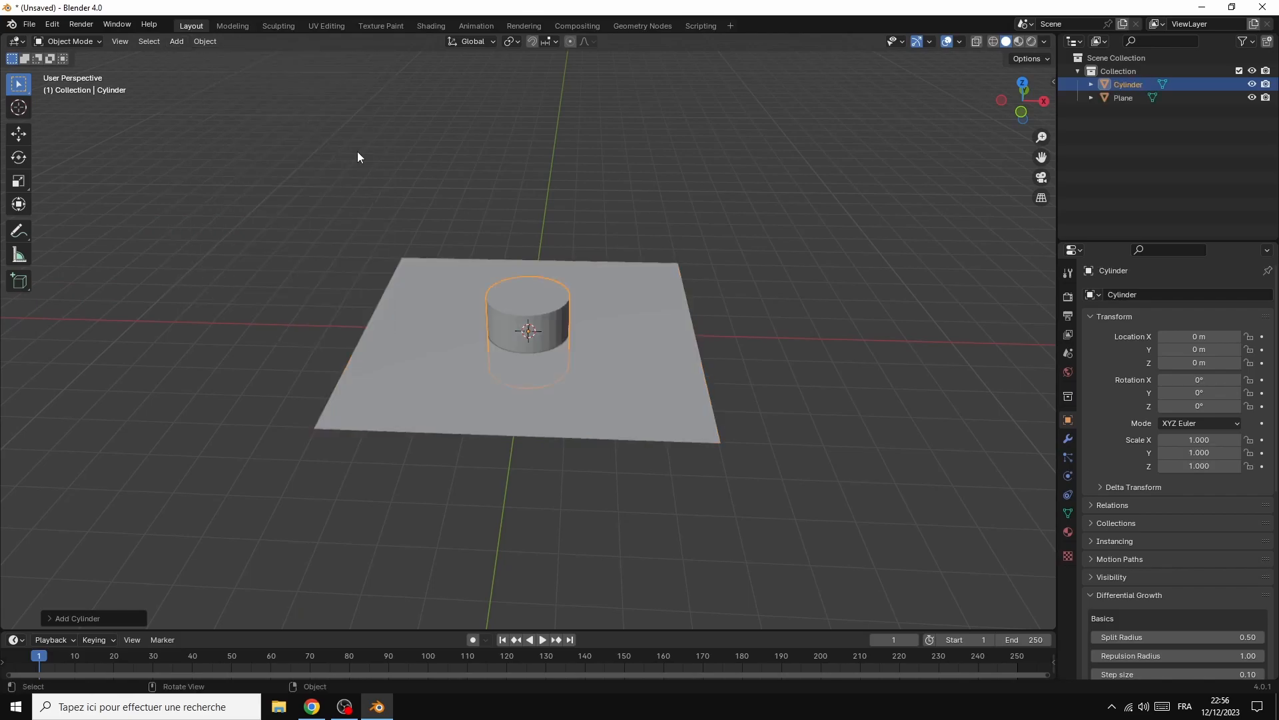
pyautogui.click(93, 622)
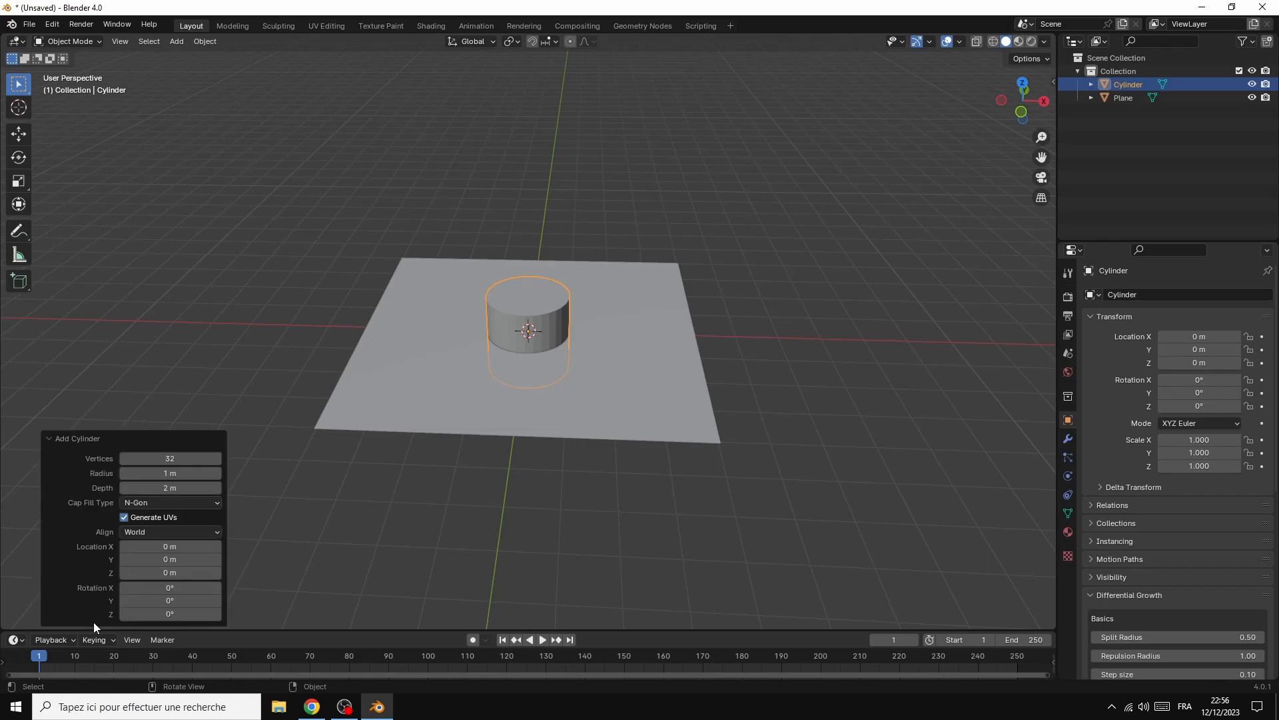
pyautogui.click(171, 460)
pyautogui.write('120')
pyautogui.press('Return')
# Raise the cylinder about 1 m along the Z axis so its base rests on the plane
pyautogui.click(145, 341)
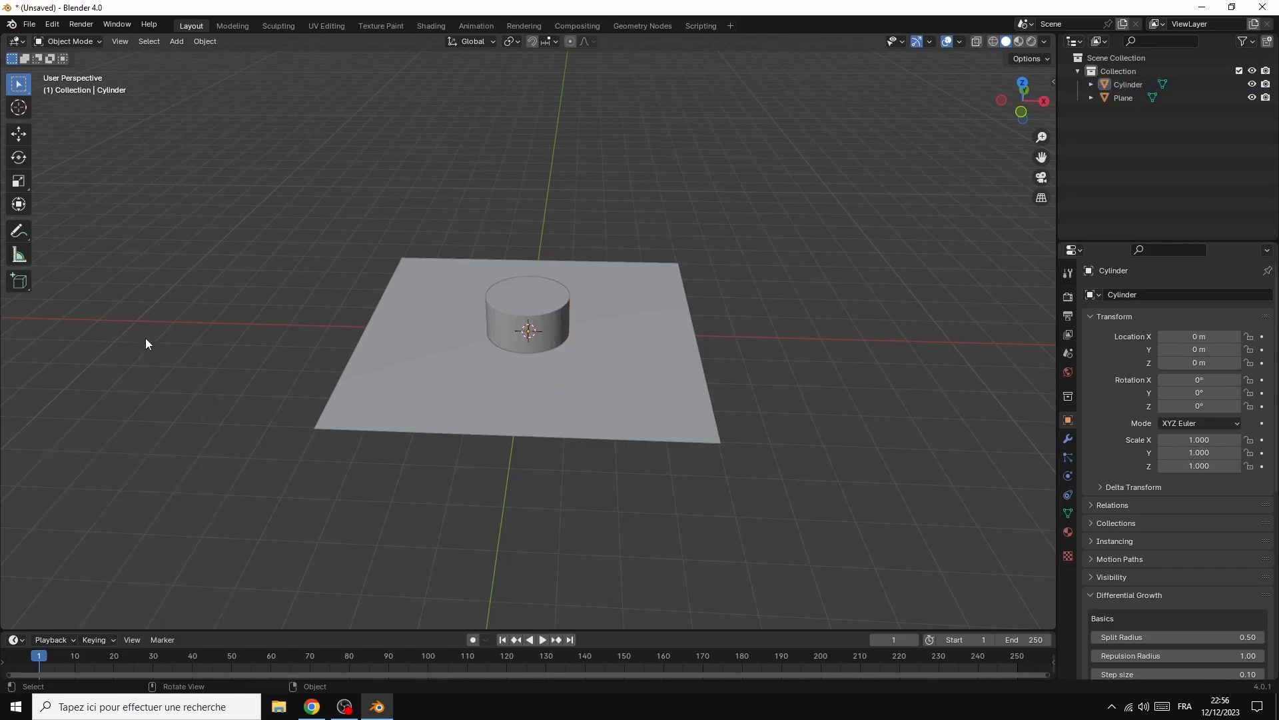
pyautogui.click(515, 312)
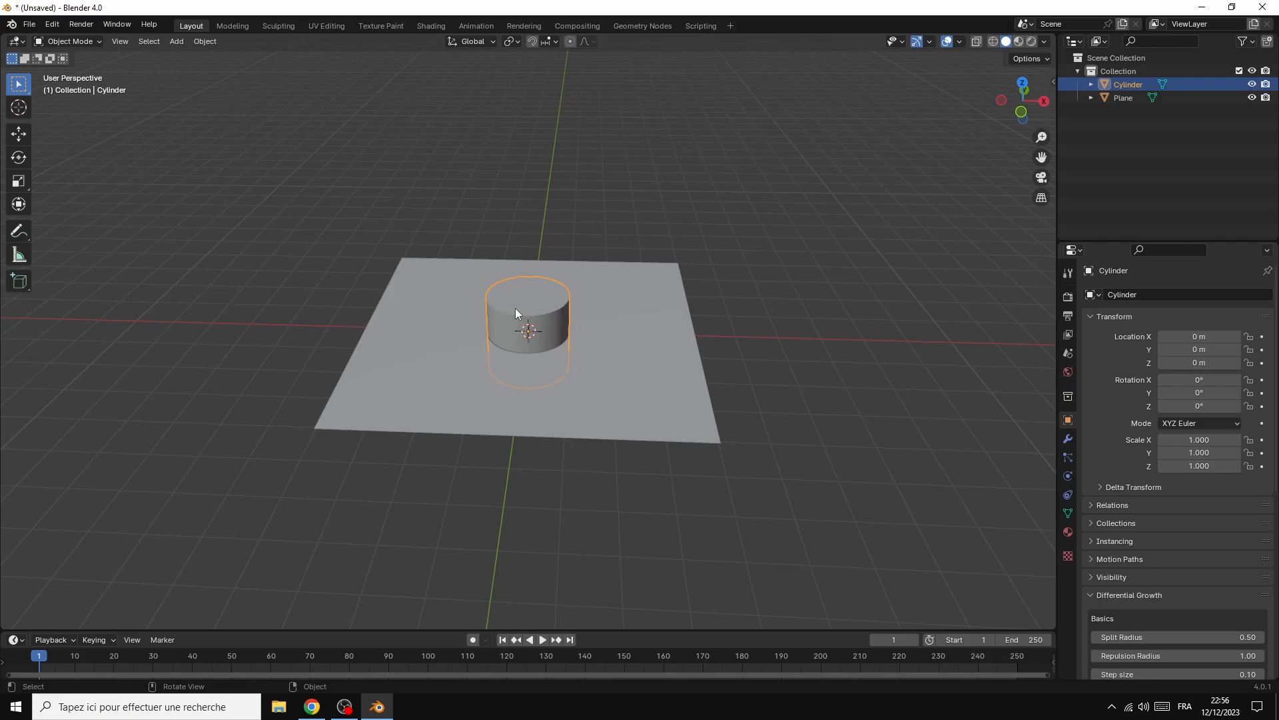
pyautogui.press('g')
pyautogui.press('z')
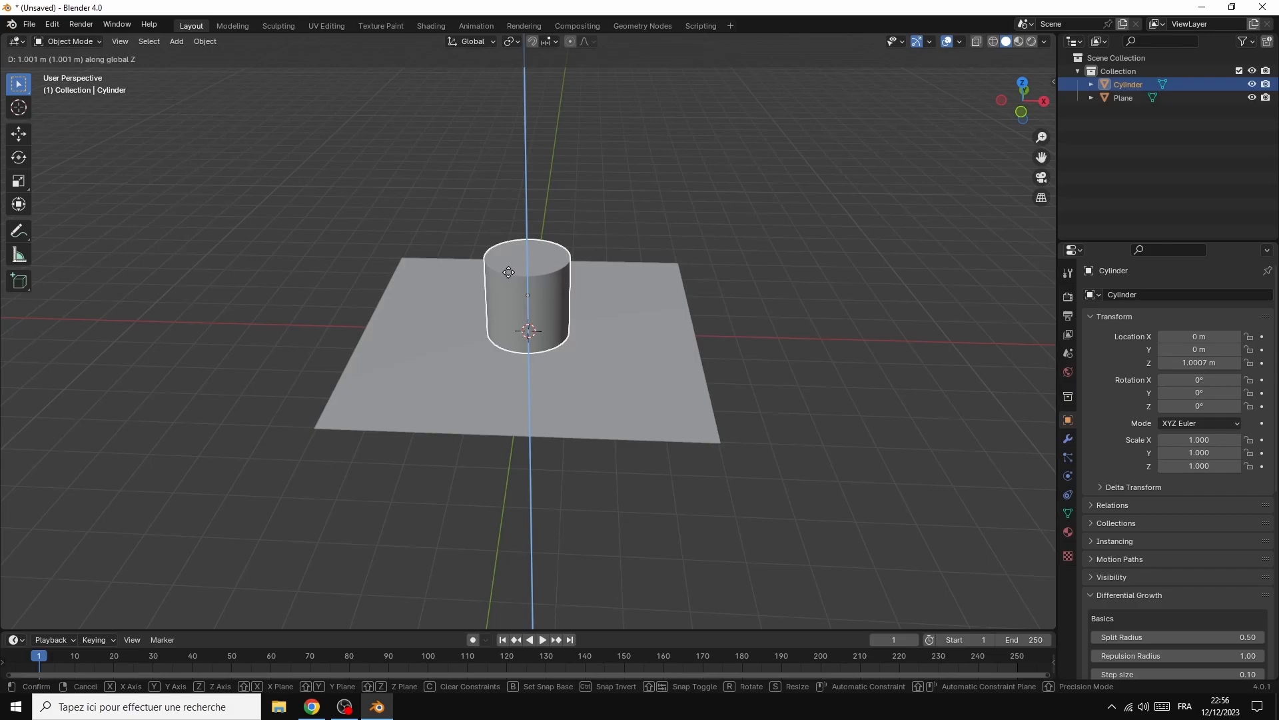
pyautogui.click(509, 272)
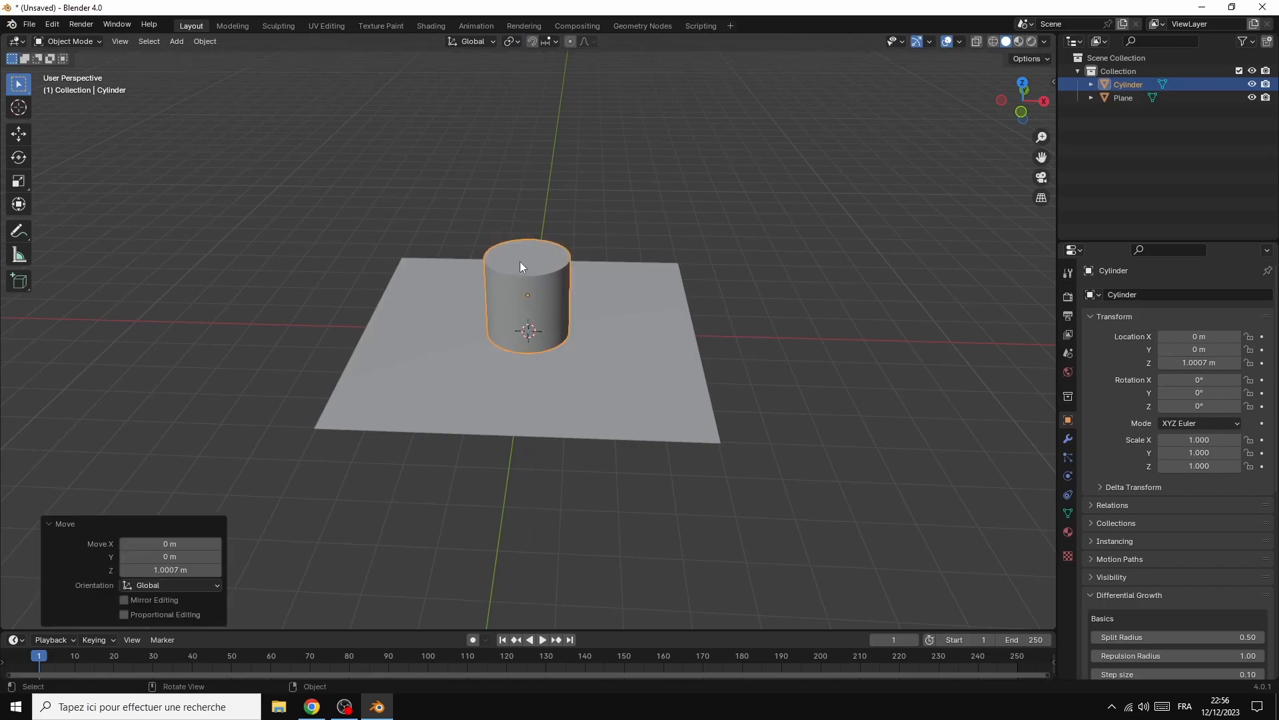
# Flatten the cylinder to a Z scale of about 0.124 and lower it about 0.88 m along Z onto the plane
pyautogui.click(20, 181)
pyautogui.moveTo(526, 246); pyautogui.dragTo(528, 289)
pyautogui.moveTo(1043, 101); pyautogui.dragTo(1033, 58)
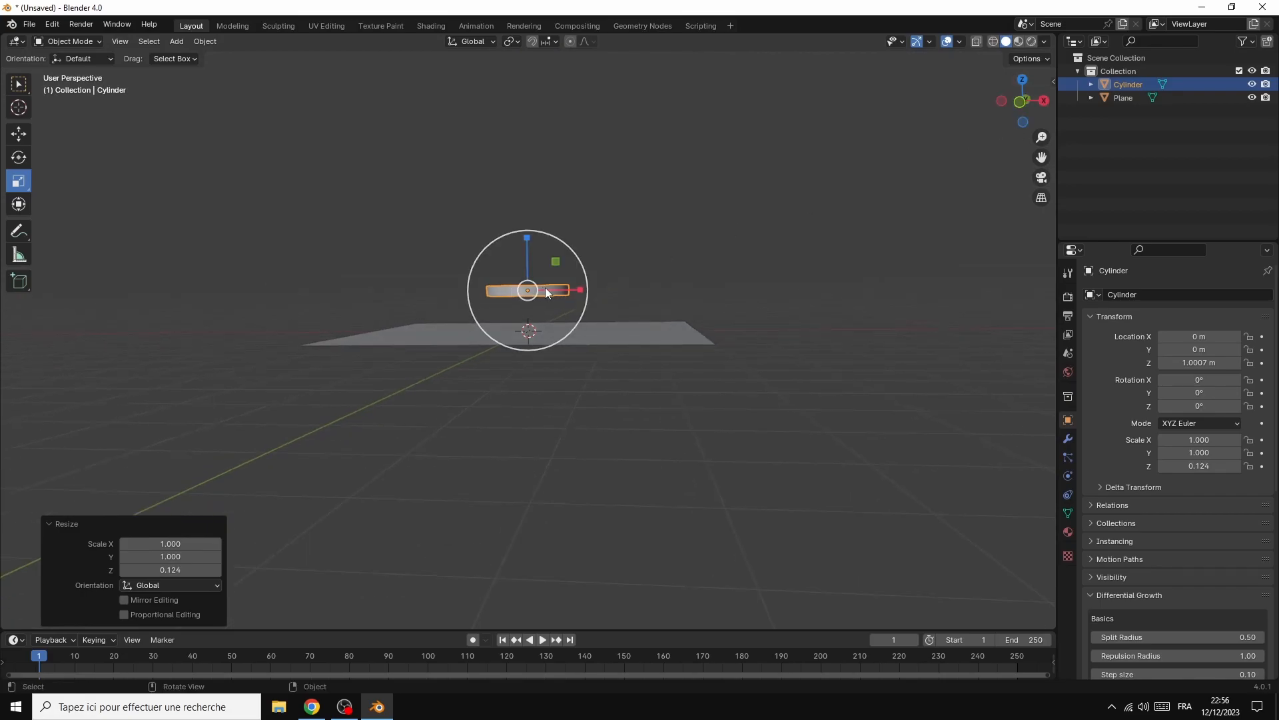
pyautogui.press('g')
pyautogui.press('z')
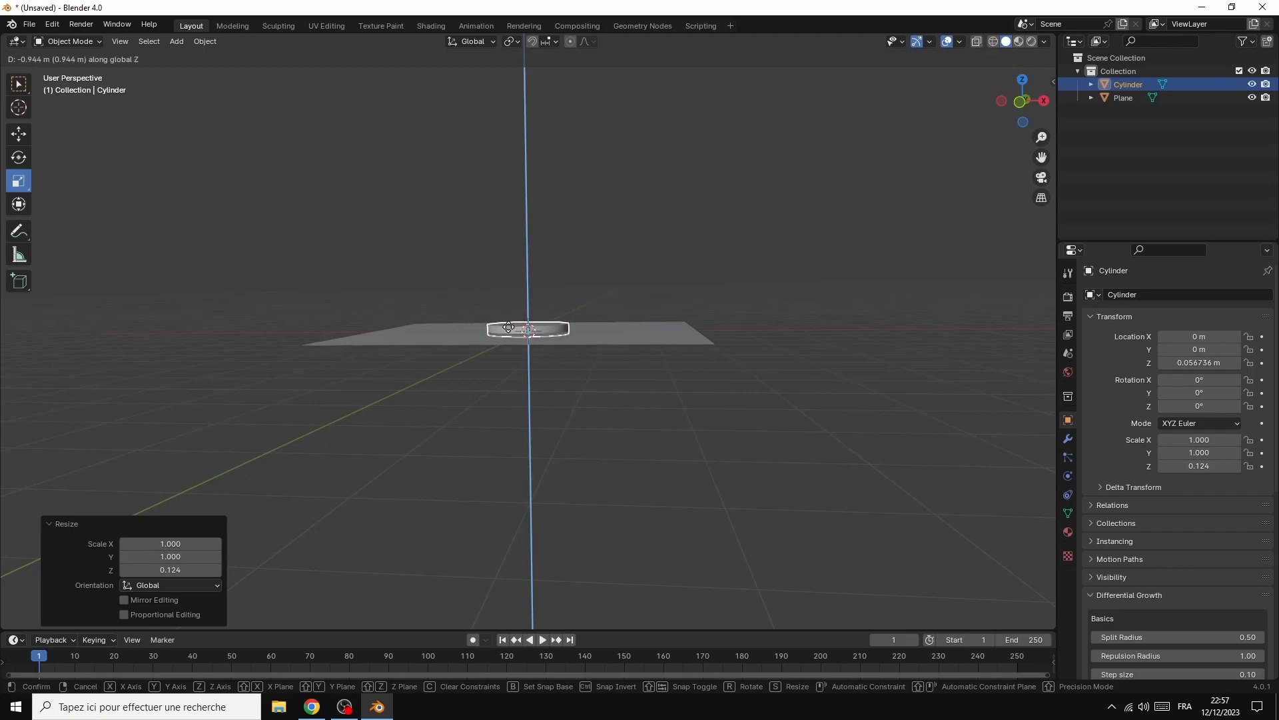
pyautogui.click(508, 325)
# Enlarge the flat cylinder uniformly by a factor of about 2.145 and return to the selection tool
pyautogui.moveTo(1027, 101); pyautogui.dragTo(742, 228)
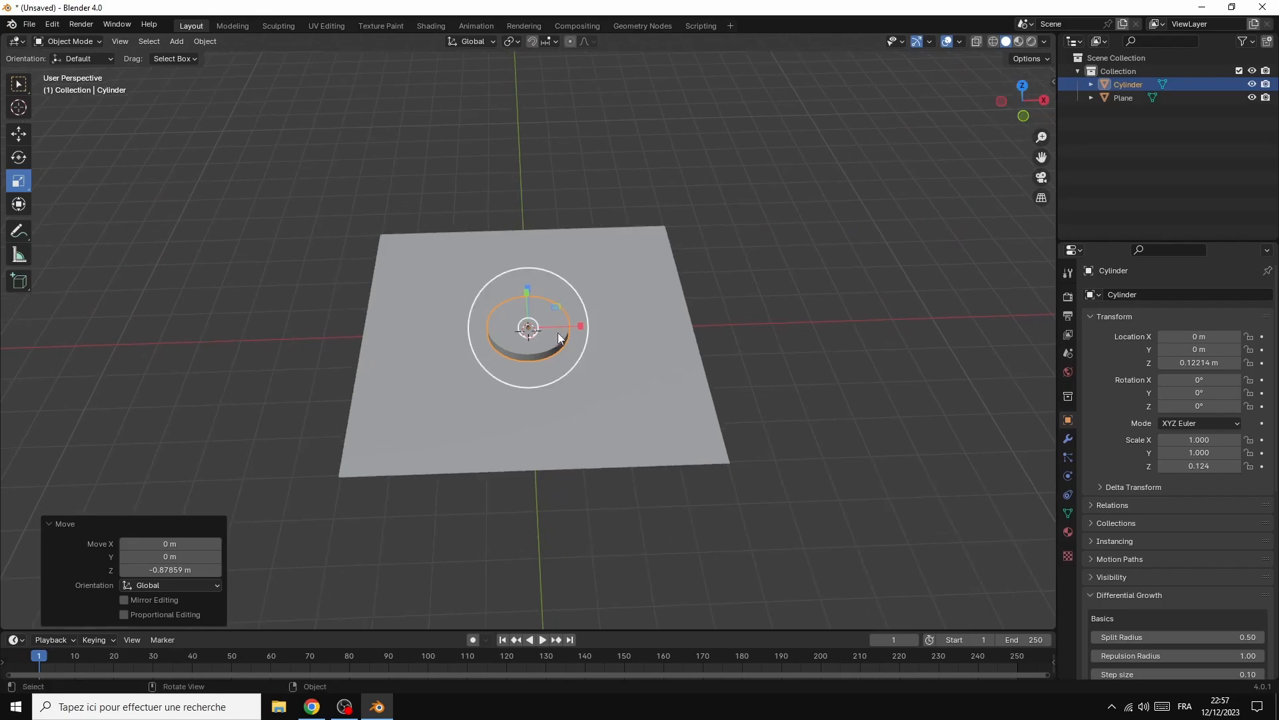
pyautogui.moveTo(561, 329); pyautogui.dragTo(598, 331)
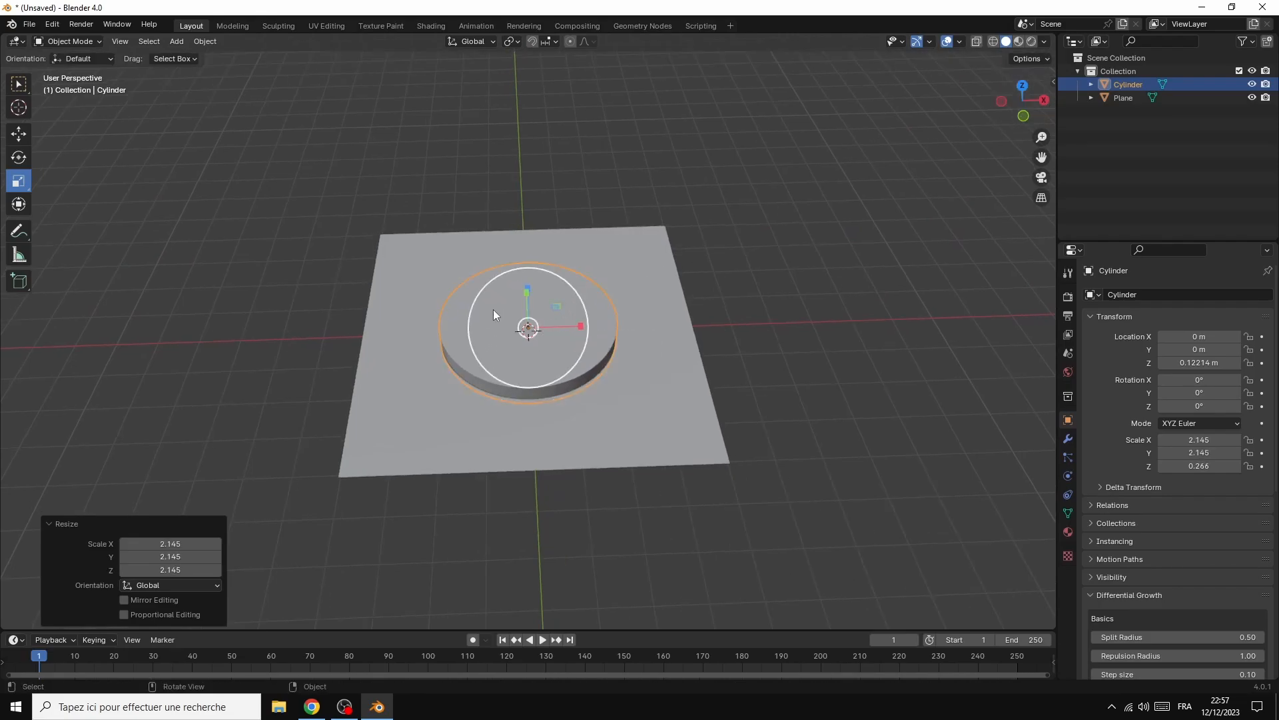
pyautogui.click(450, 326)
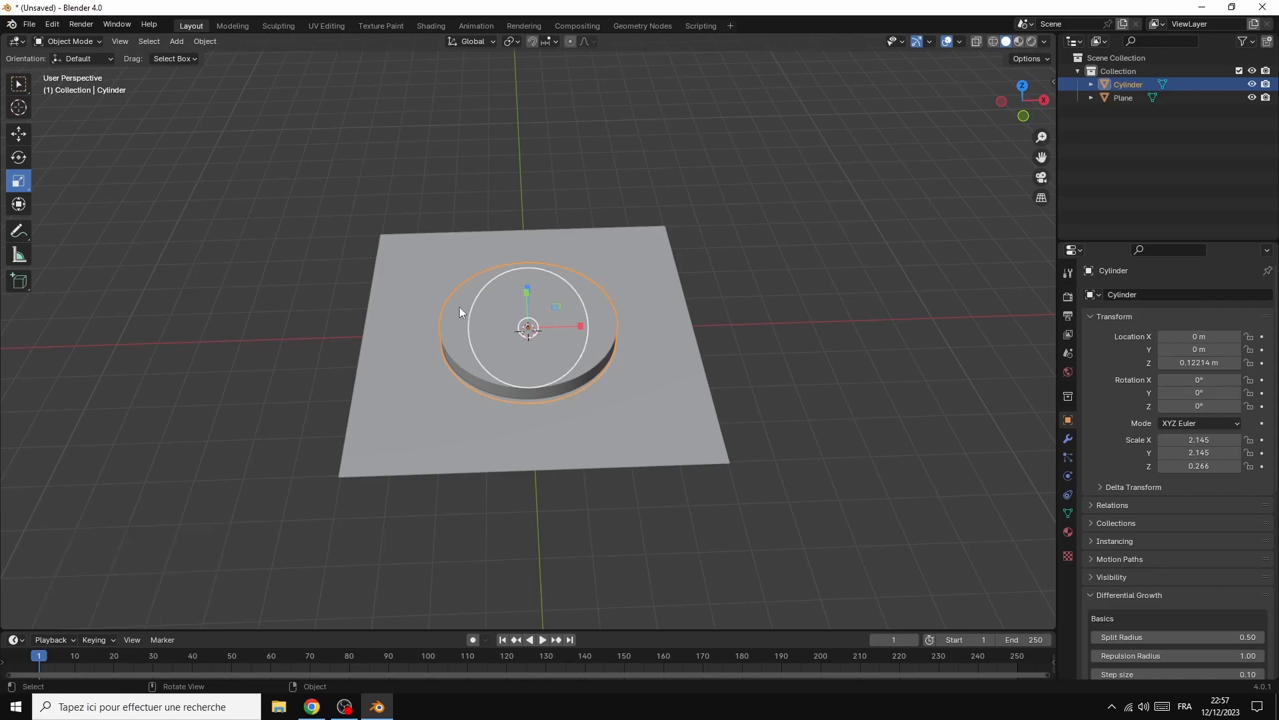
pyautogui.click(19, 83)
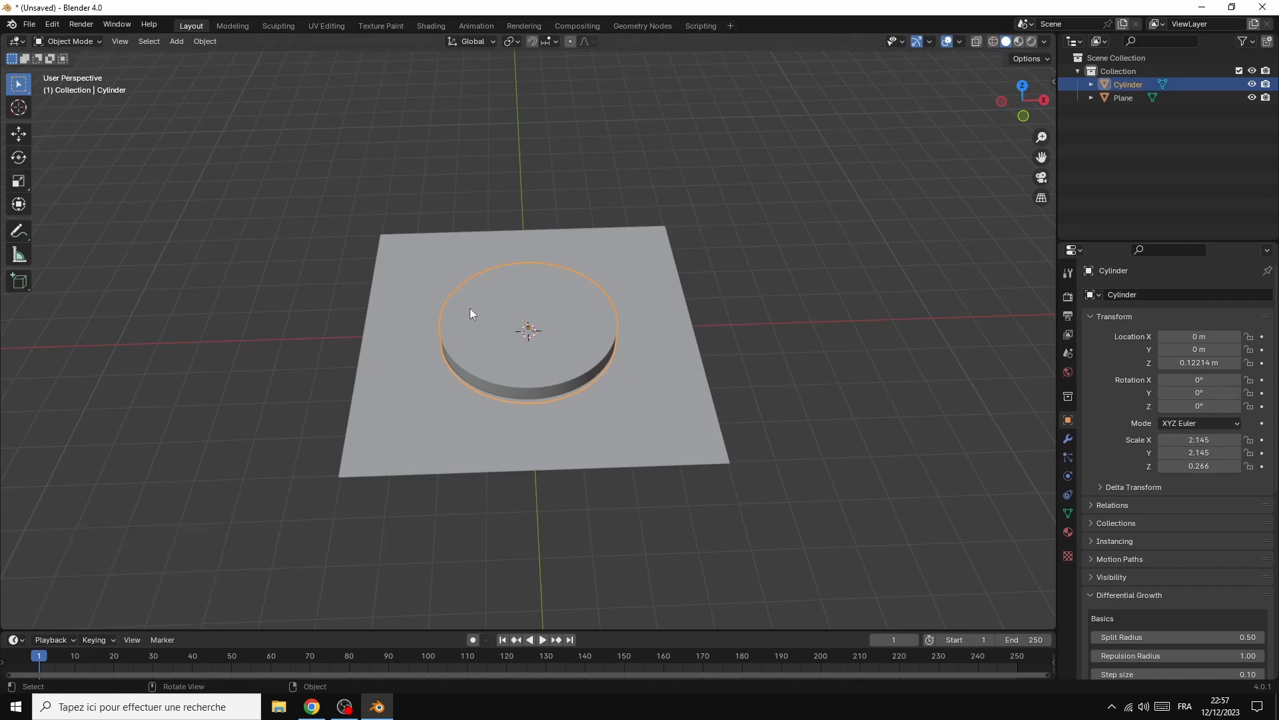
# Duplicate the flat cylinder about 0.43 m higher along Z and scale the copy down uniformly by a factor of about 0.77
pyautogui.rightClick(495, 307)
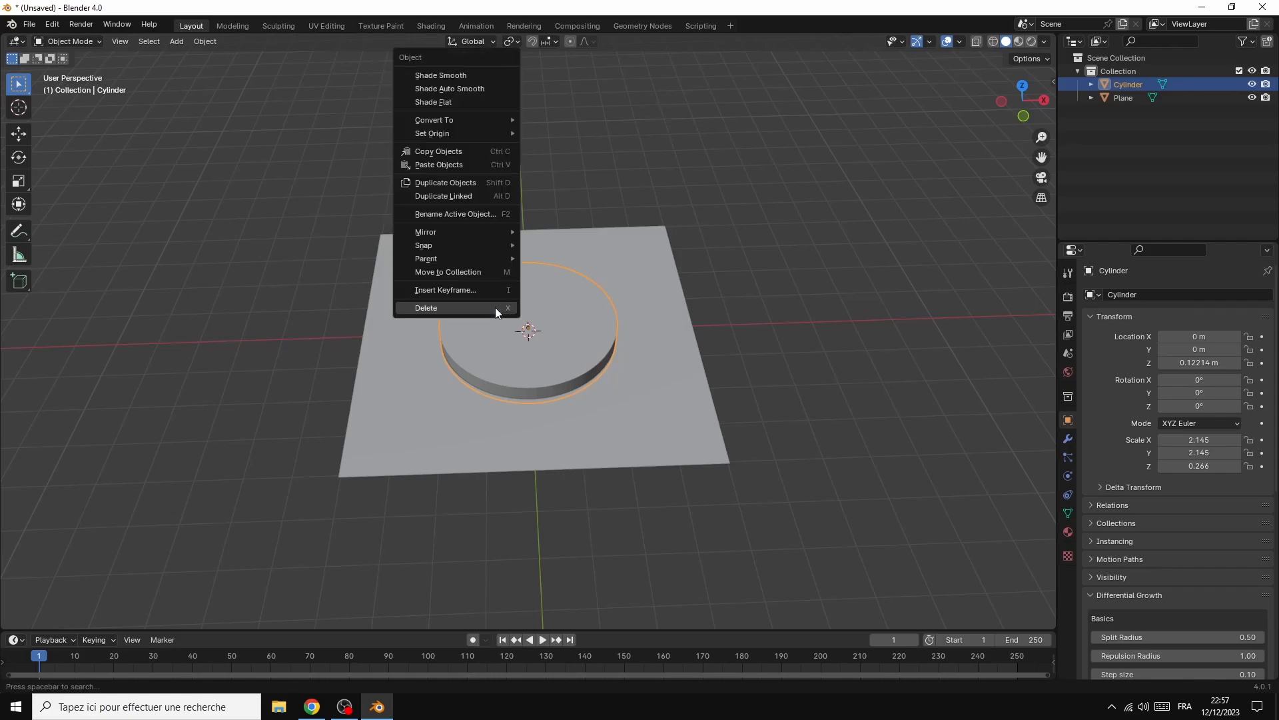
pyautogui.click(472, 183)
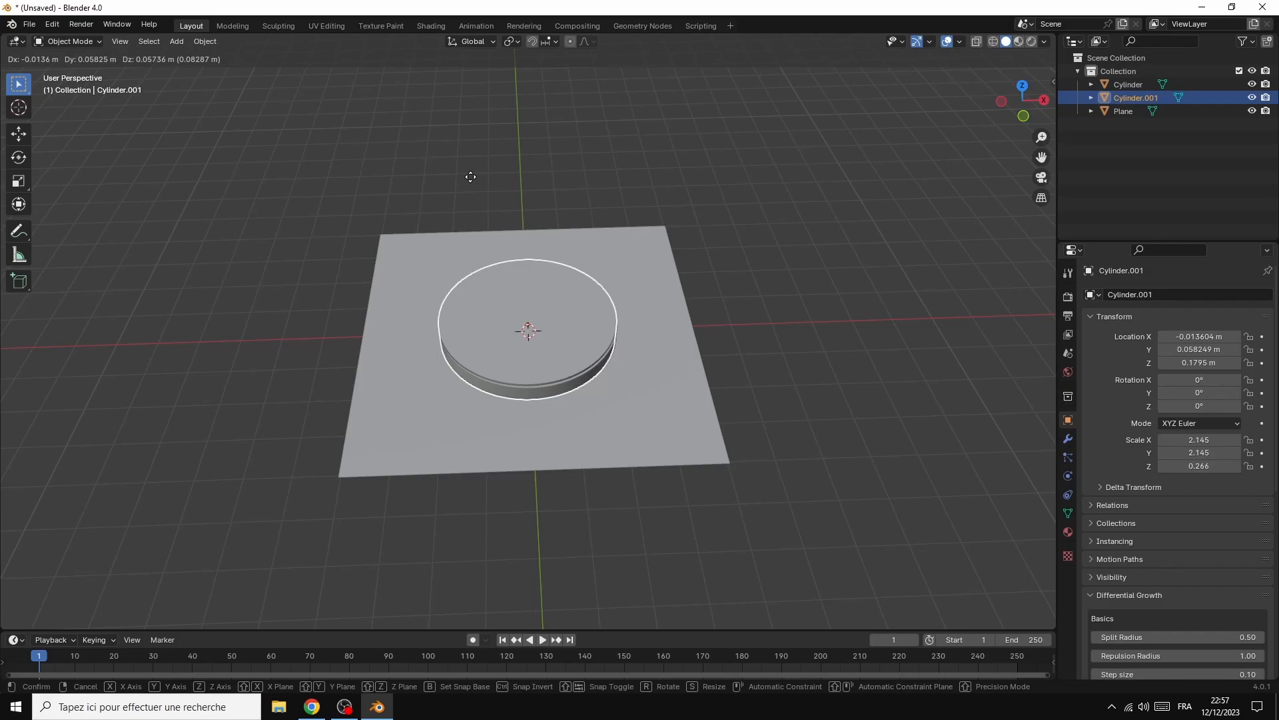
pyautogui.press('z')
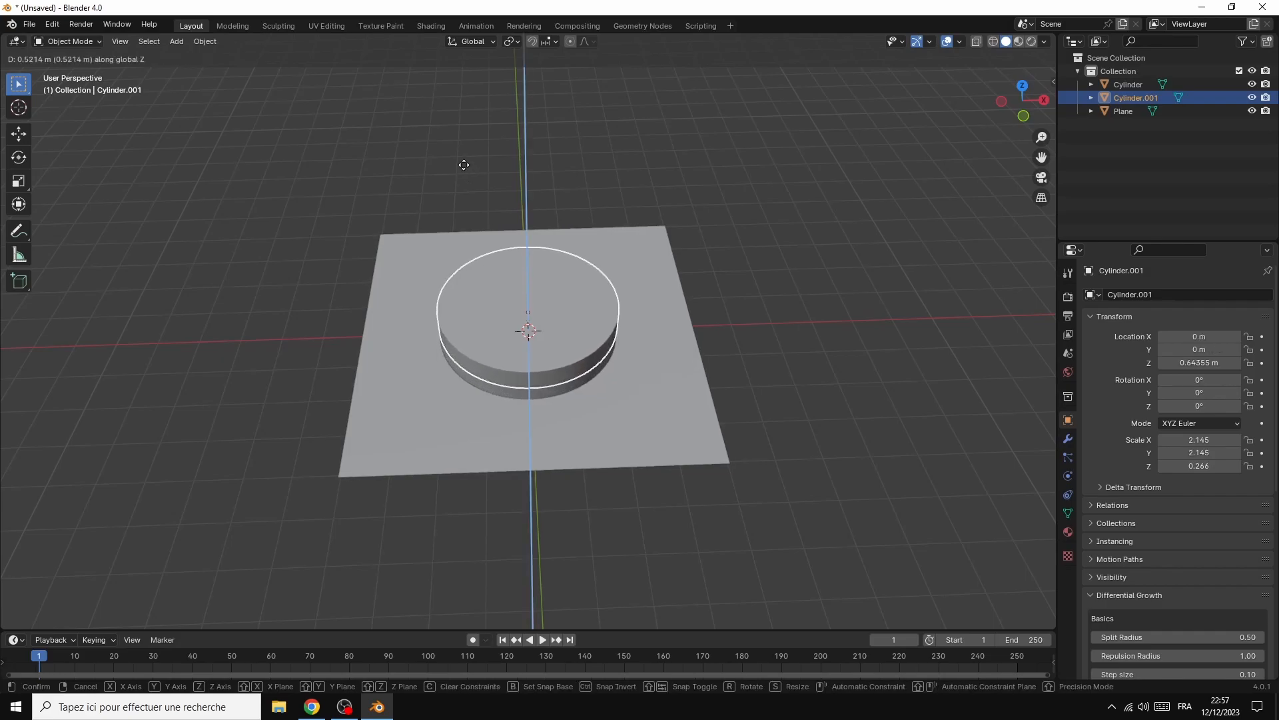
pyautogui.click(462, 168)
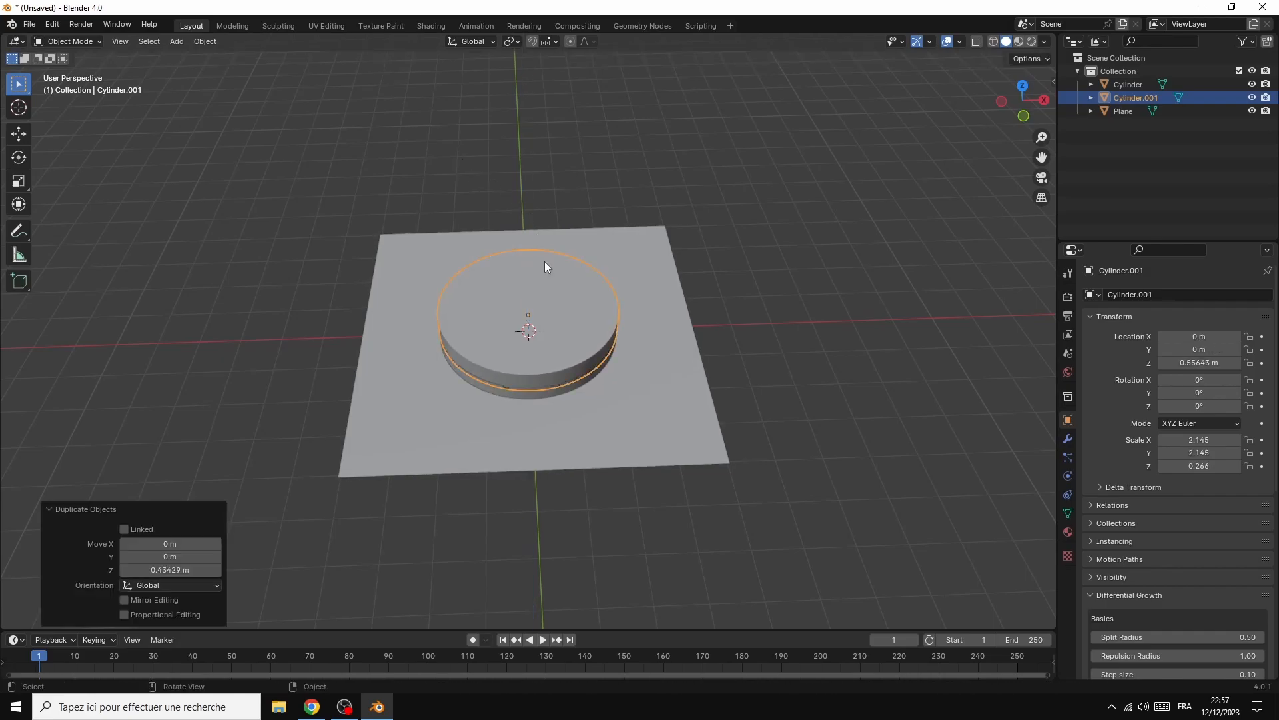
pyautogui.press('s')
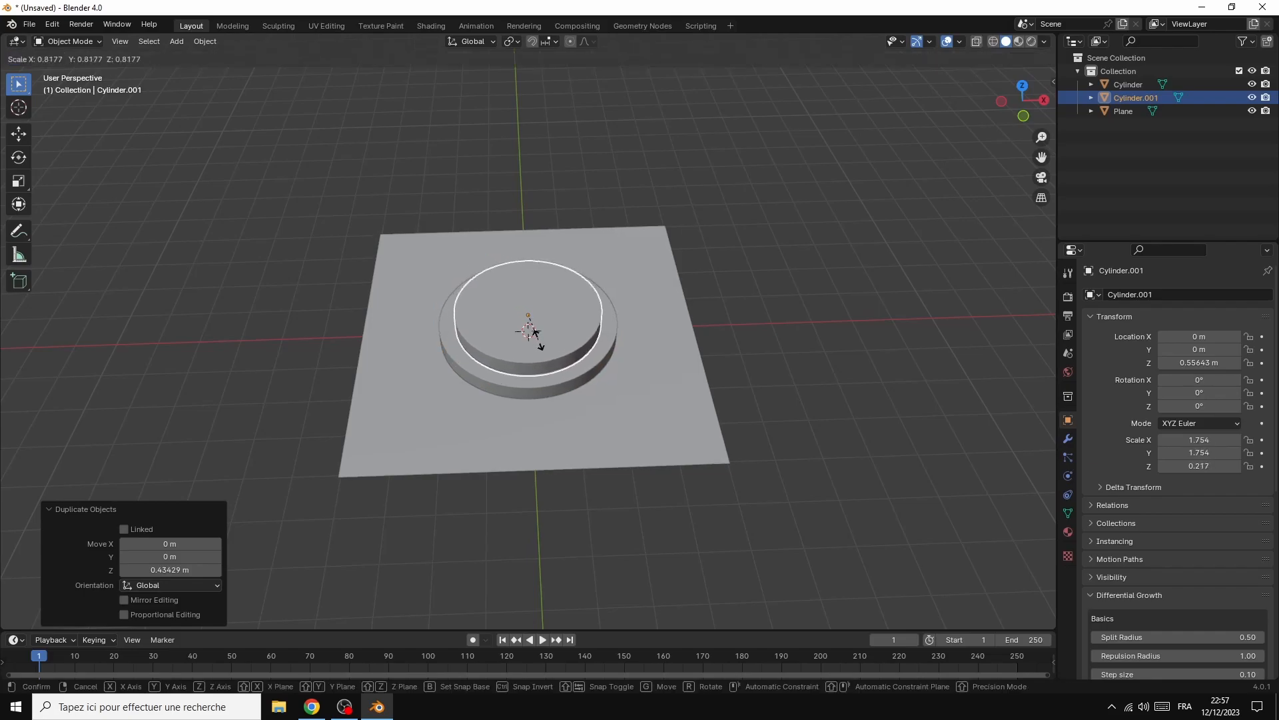
pyautogui.click(537, 336)
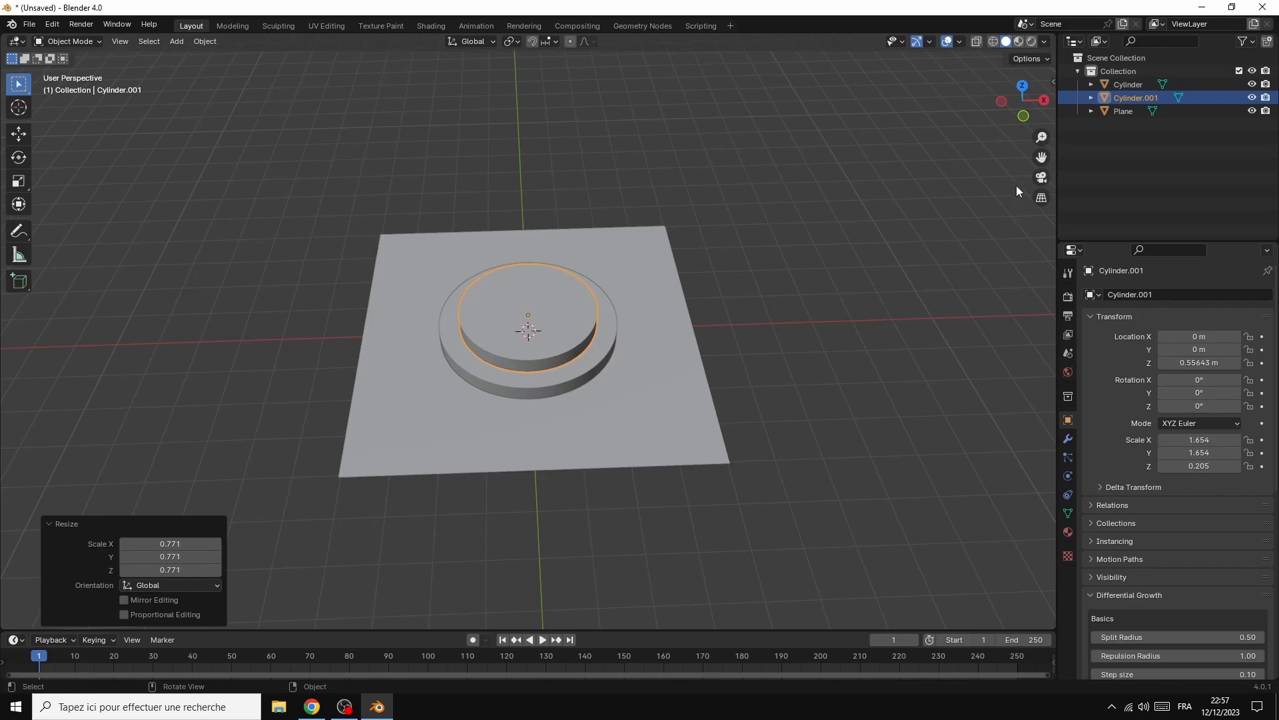
# Lower the plane about 0.15 m along the Z axis to the underside of the larger cylinder
pyautogui.moveTo(1043, 105); pyautogui.dragTo(1044, 52)
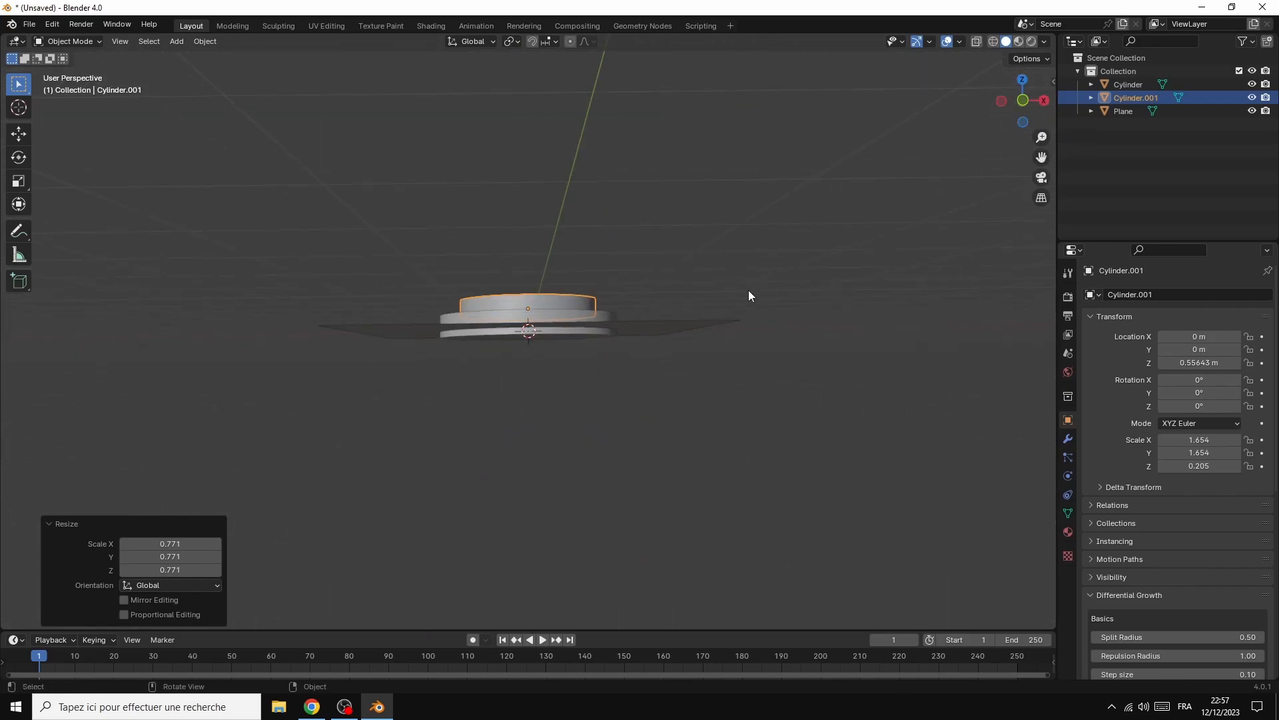
pyautogui.click(613, 319)
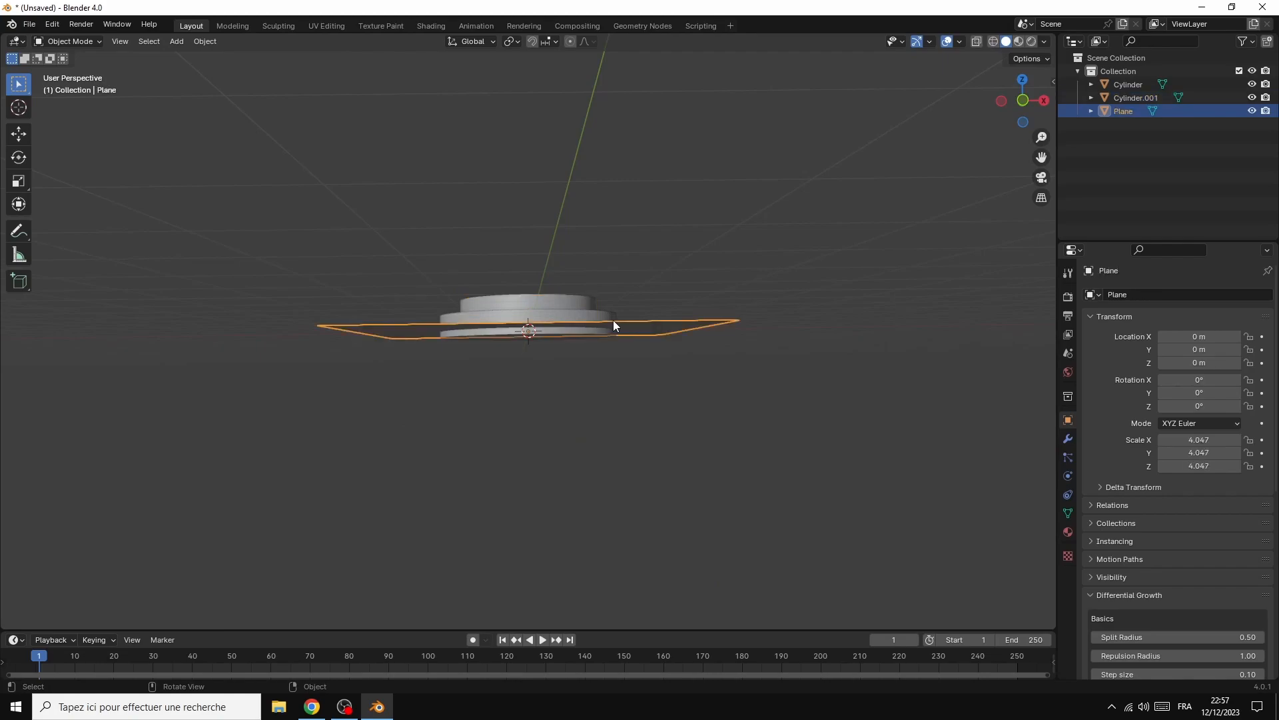
pyautogui.press('g')
pyautogui.press('z')
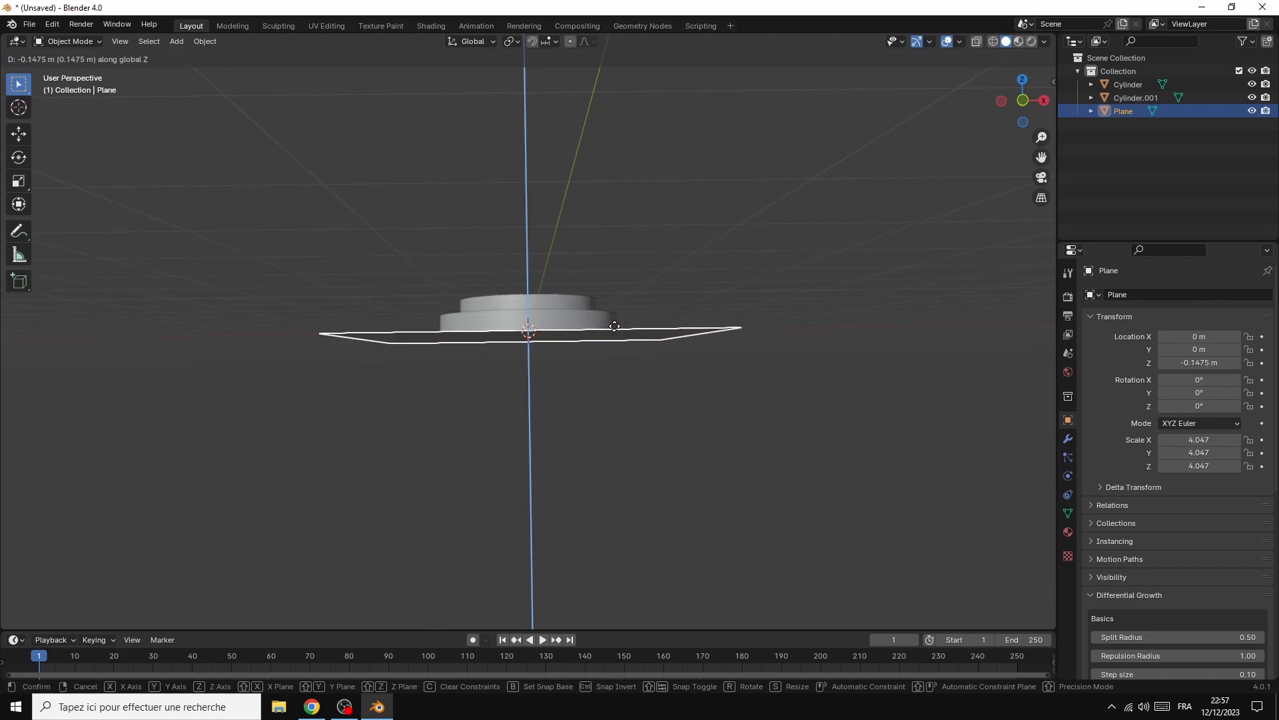
pyautogui.click(615, 331)
# Add a text object at the scene centre and rotate it 90° about the X axis to stand upright
pyautogui.moveTo(1049, 108); pyautogui.dragTo(1047, 164)
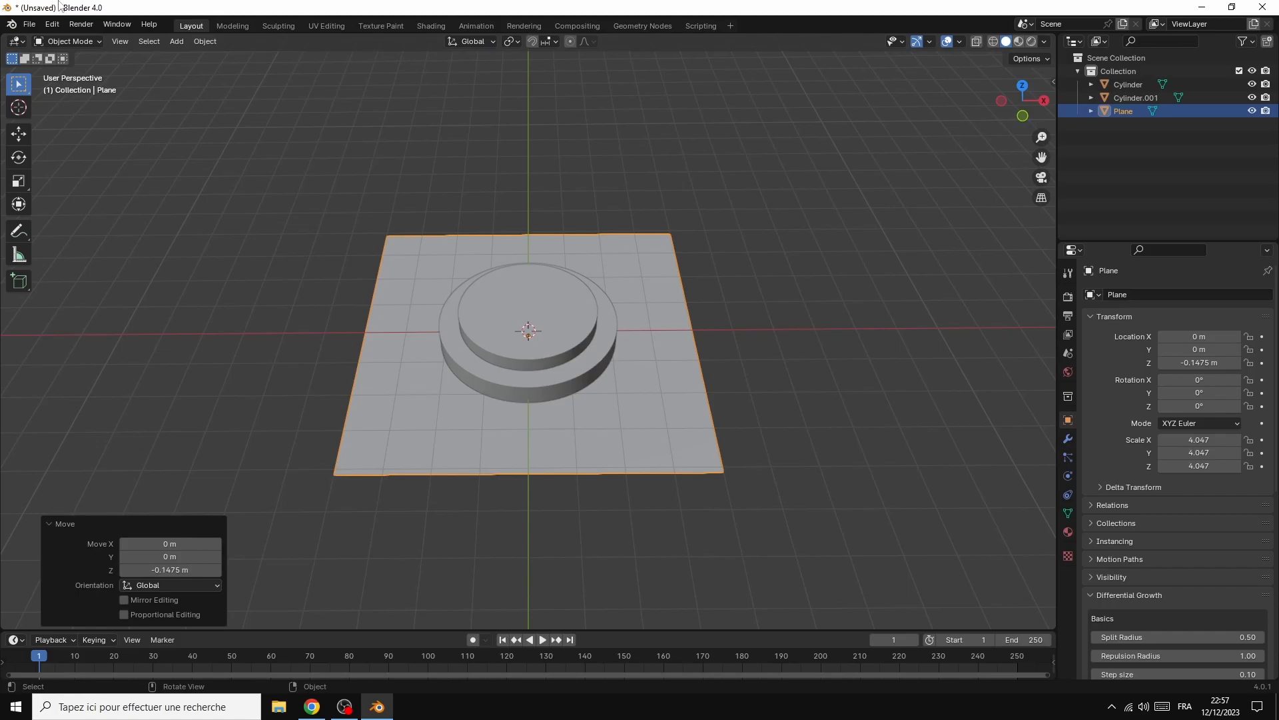
pyautogui.click(175, 41)
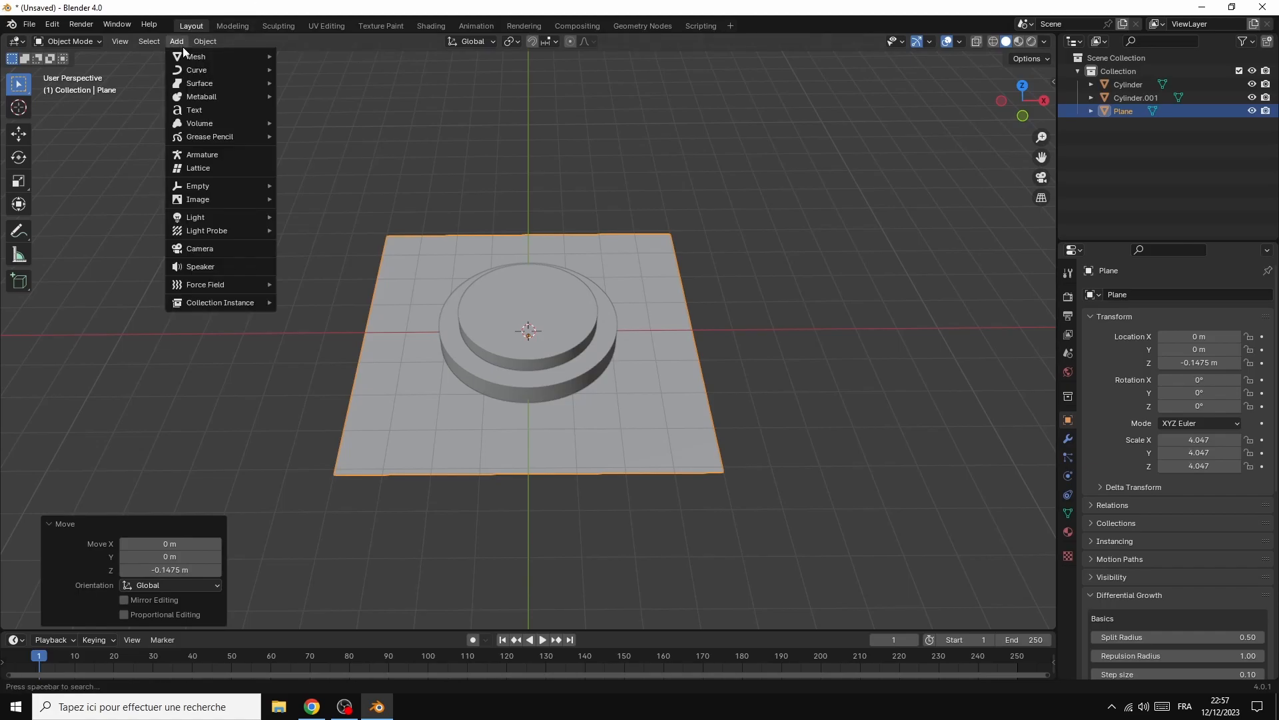
pyautogui.click(194, 110)
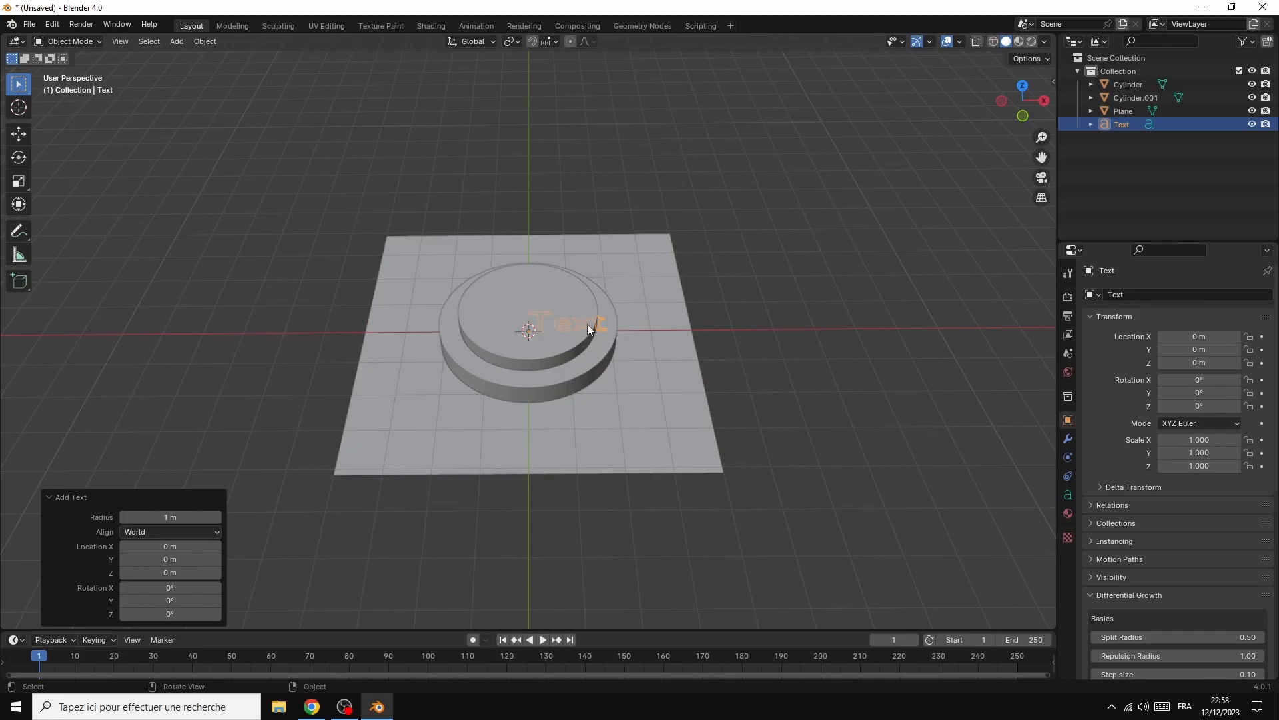
pyautogui.press('r')
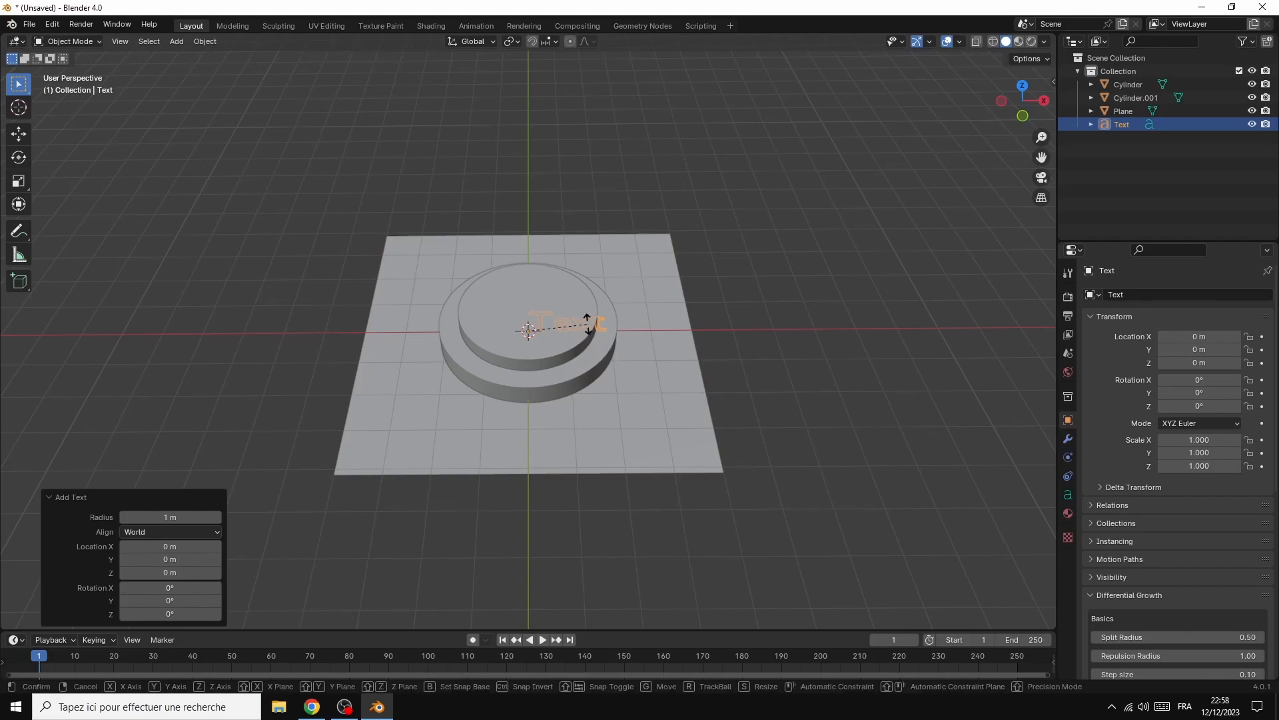
pyautogui.write('x90')
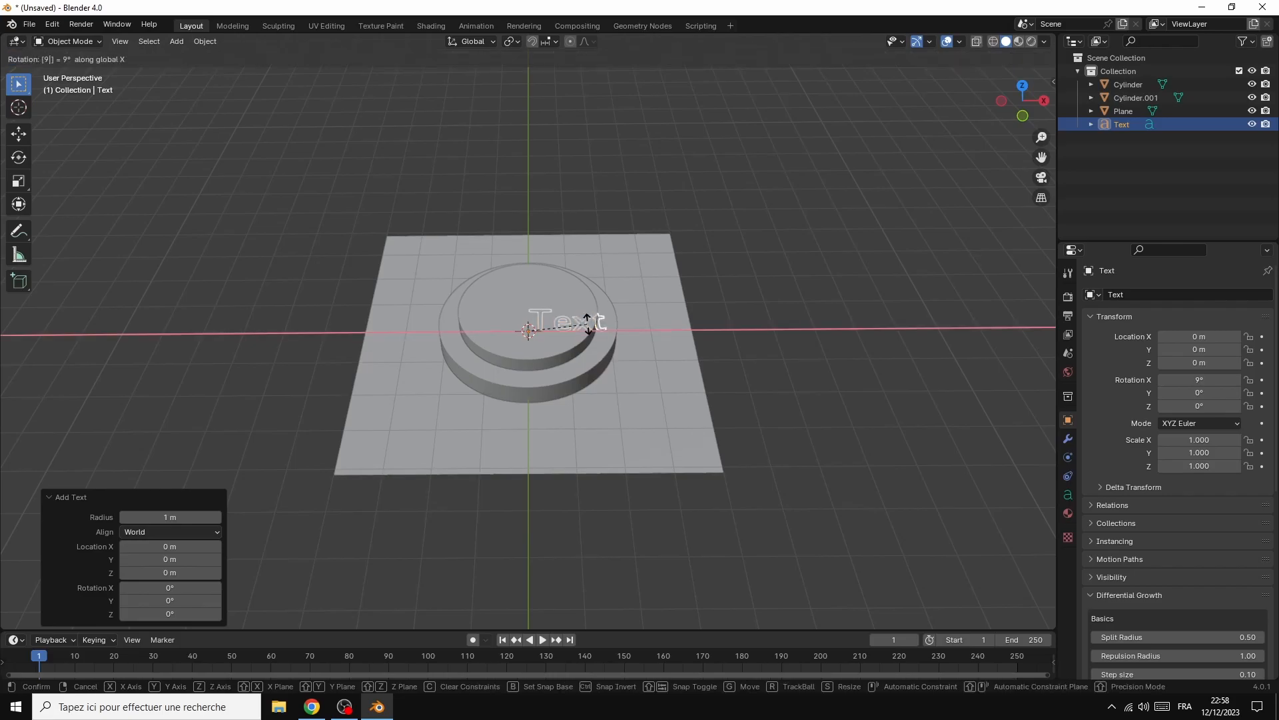
pyautogui.press('Return')
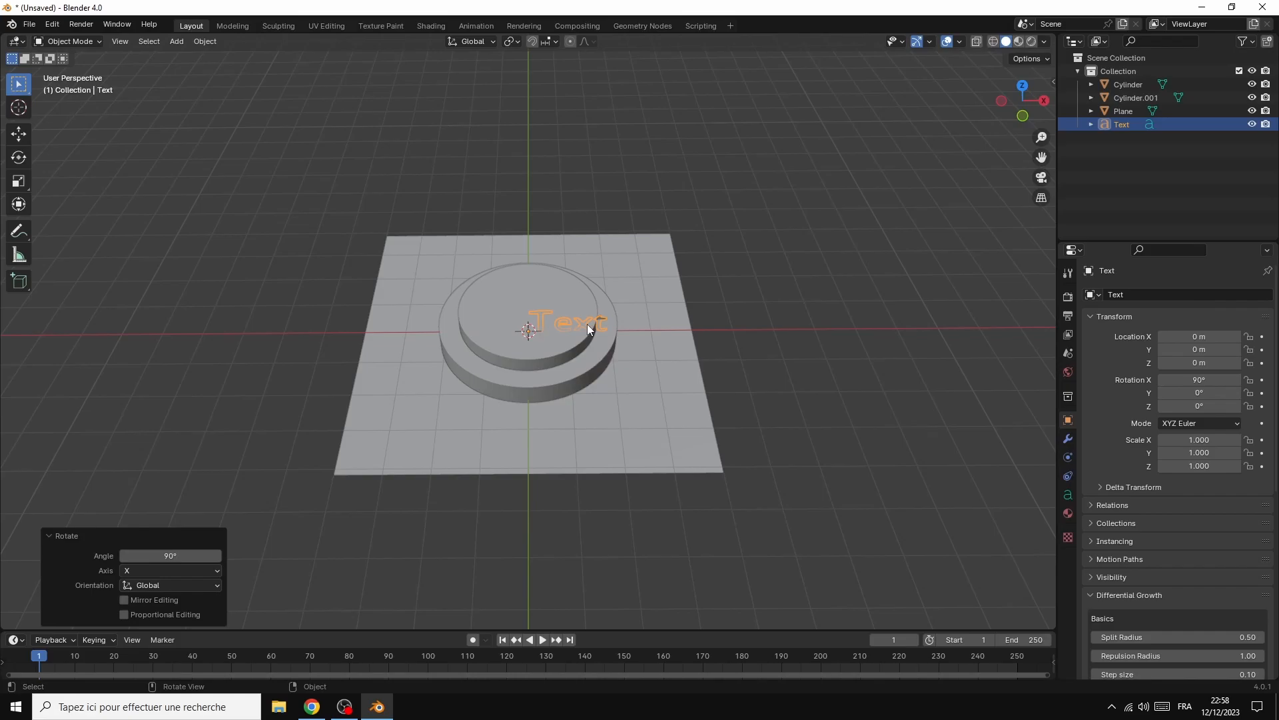
# Raise the text about 0.83 m along the Z axis so it stands on the upper cylinder
pyautogui.press('g')
pyautogui.press('z')
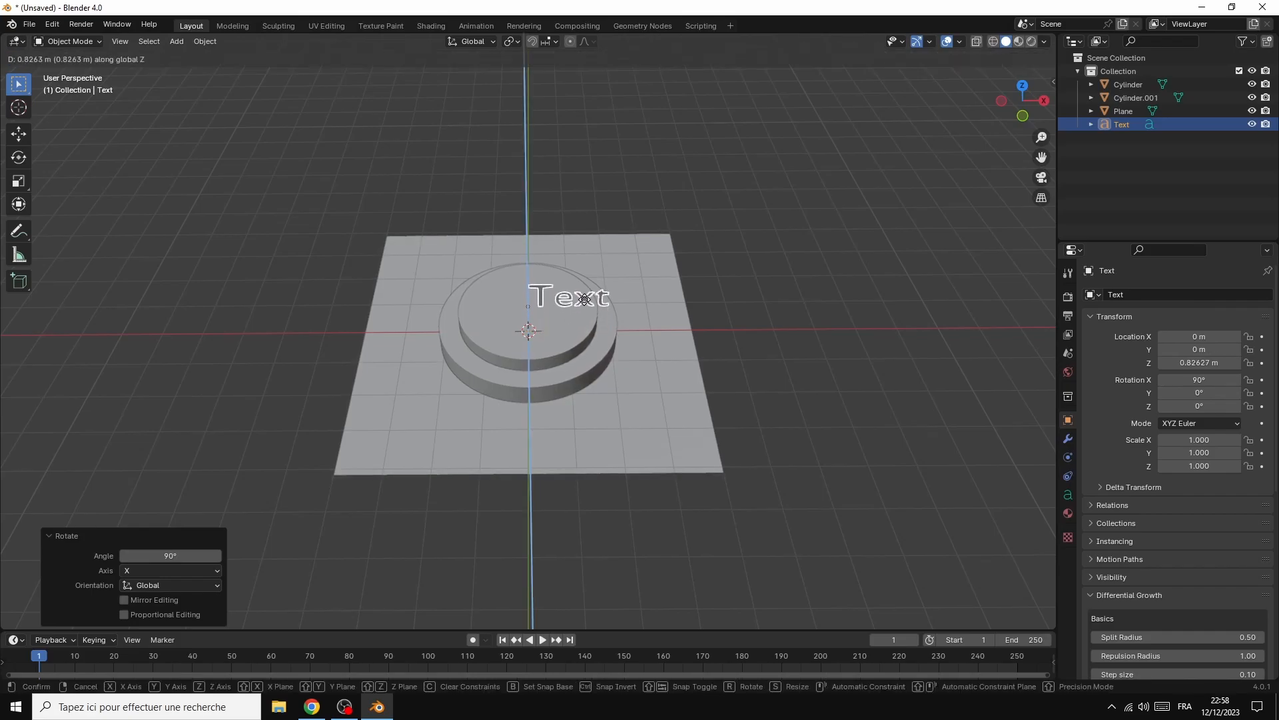
pyautogui.click(586, 305)
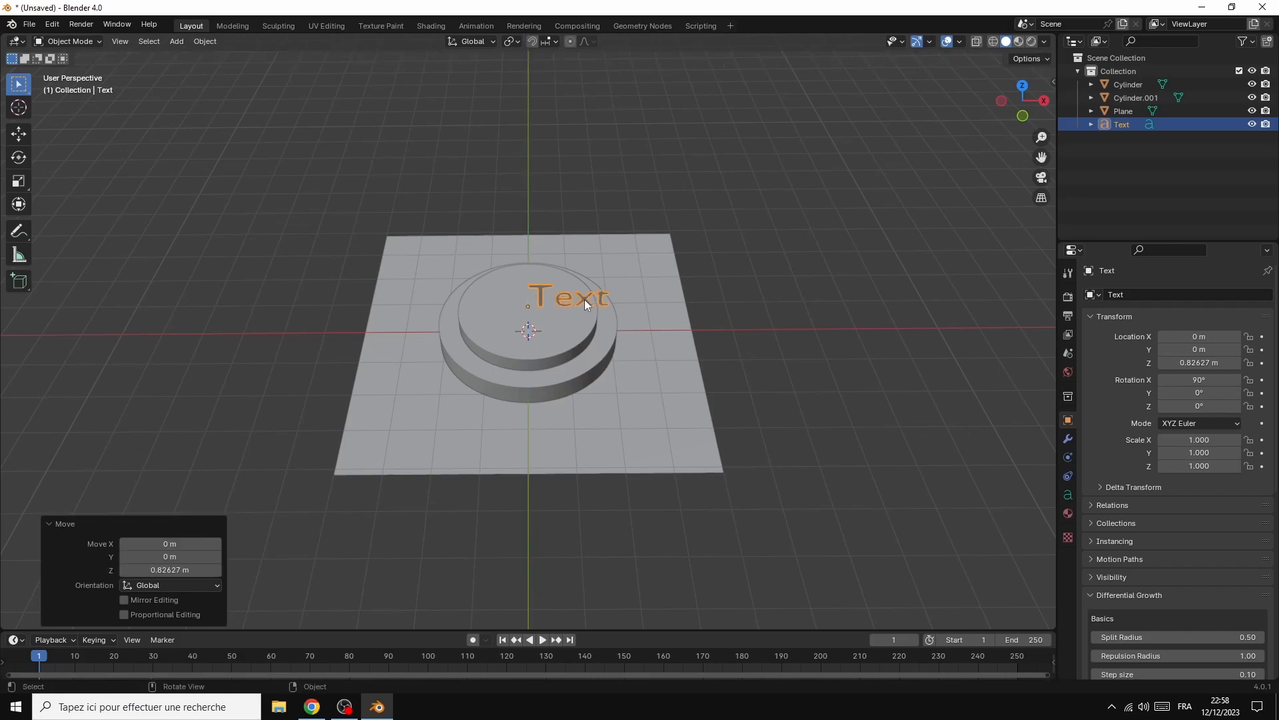
# Set the text's horizontal paragraph alignment to Center
pyautogui.click(1066, 495)
pyautogui.click(1188, 507)
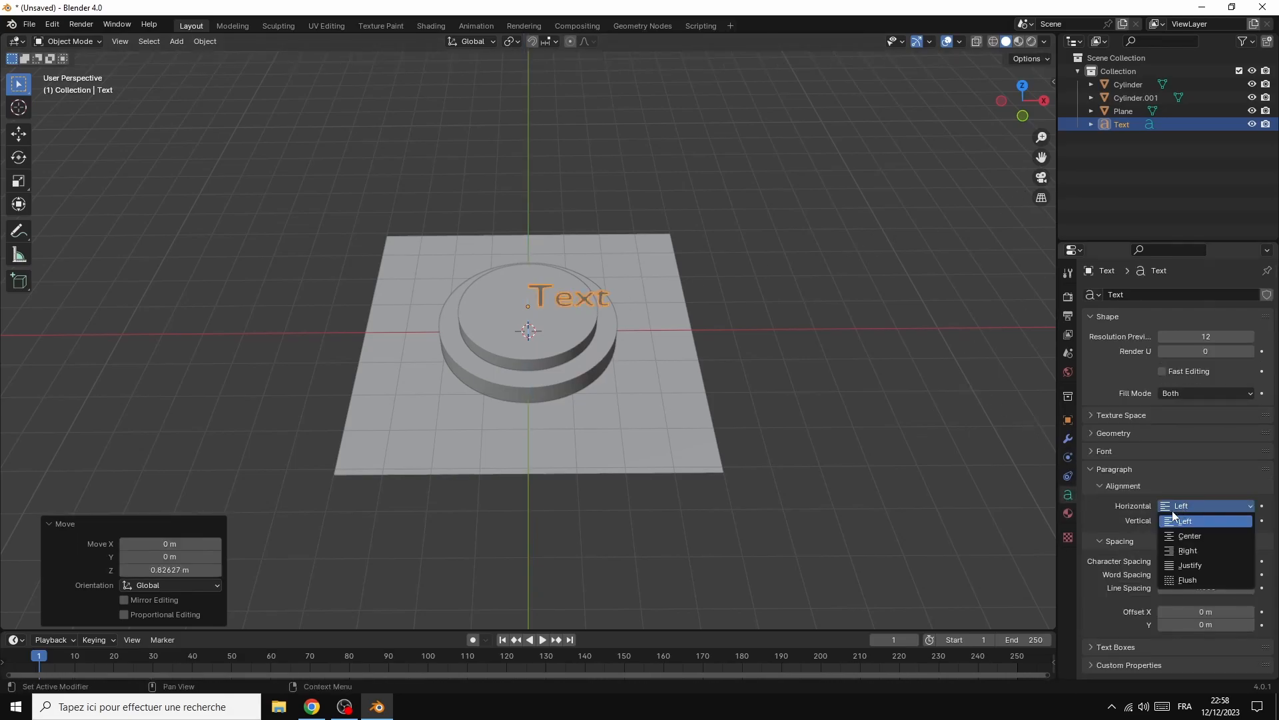
pyautogui.click(1193, 537)
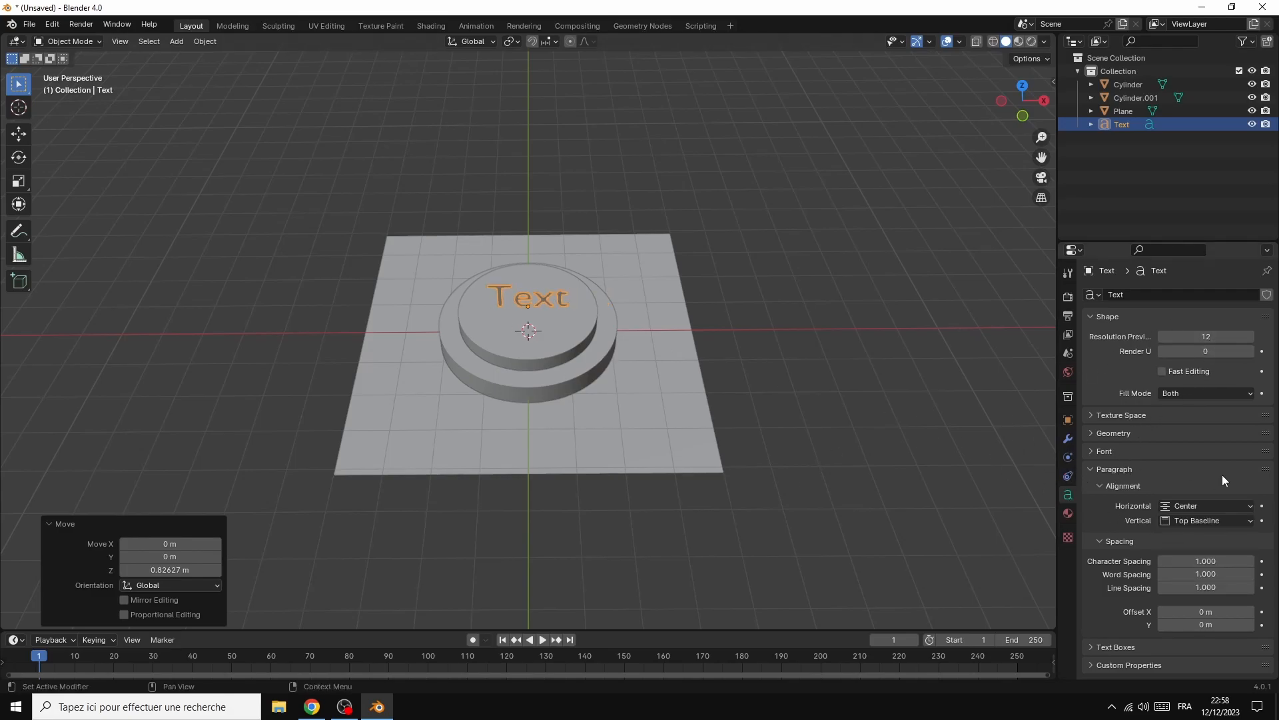
# Load Vivaldi Italic from the Windows fonts folder as the text's regular font
pyautogui.click(1166, 454)
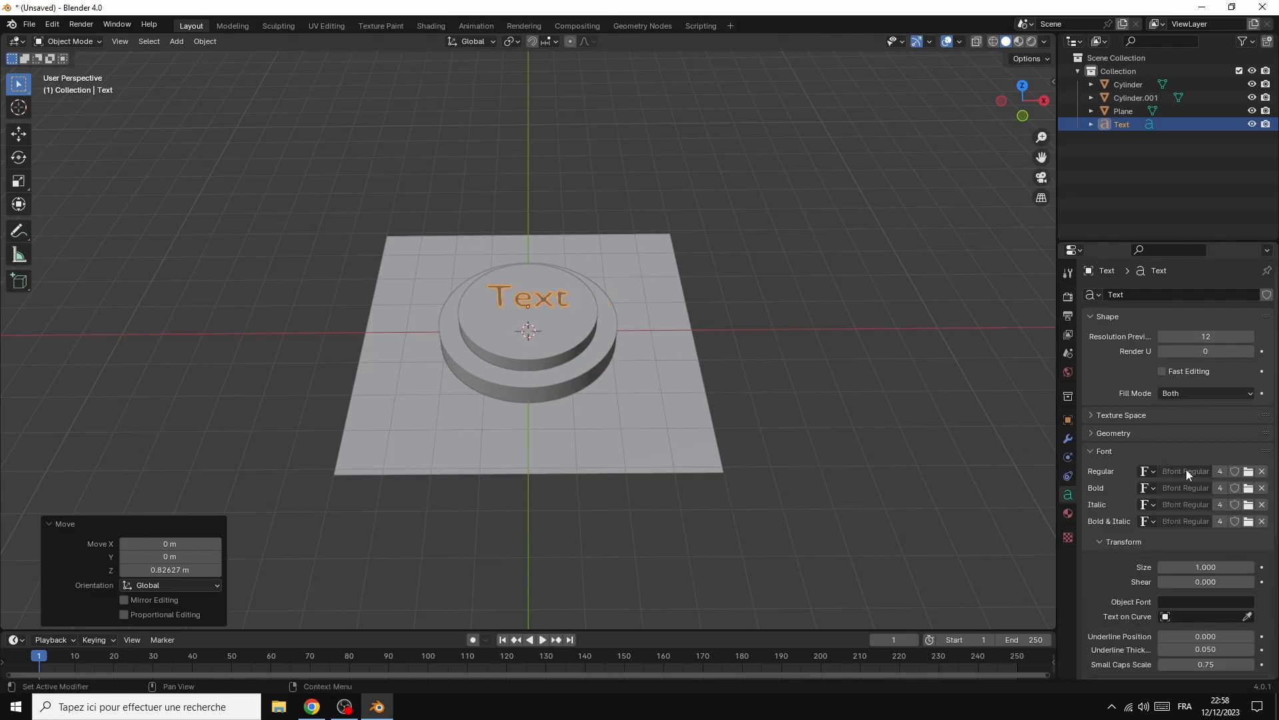
pyautogui.click(1248, 473)
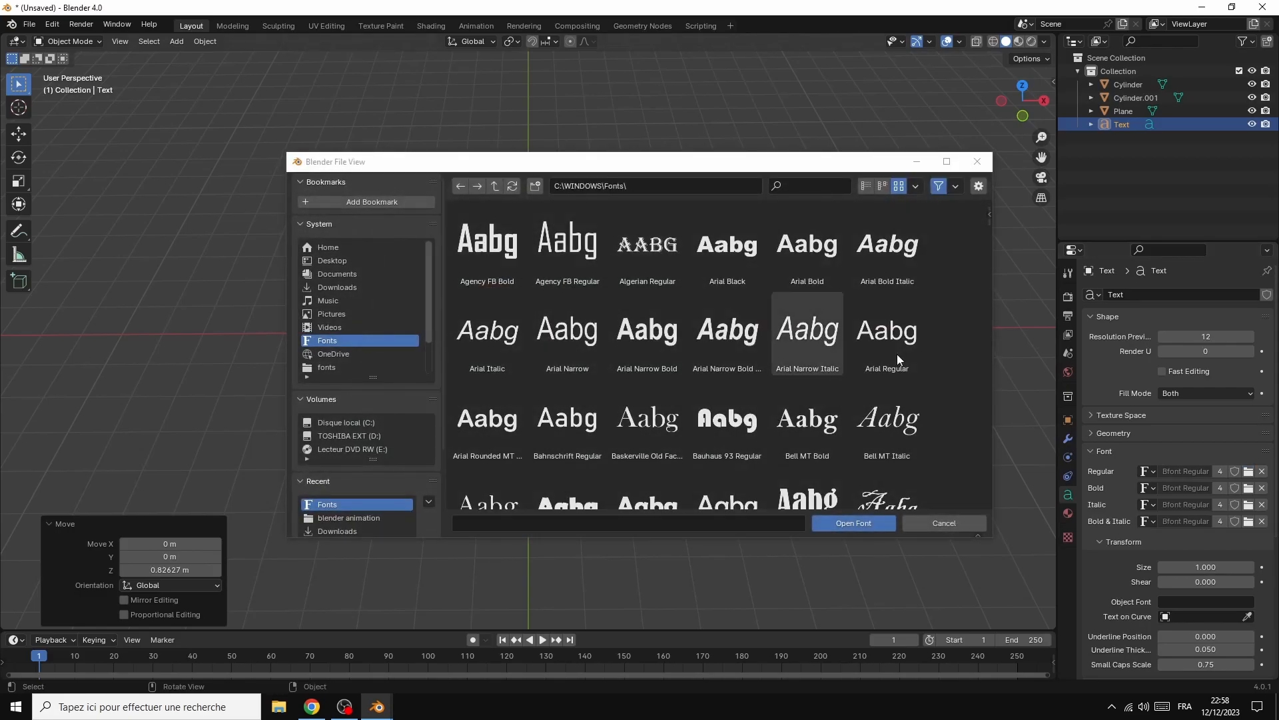
pyautogui.scroll(-15, 960, 363)
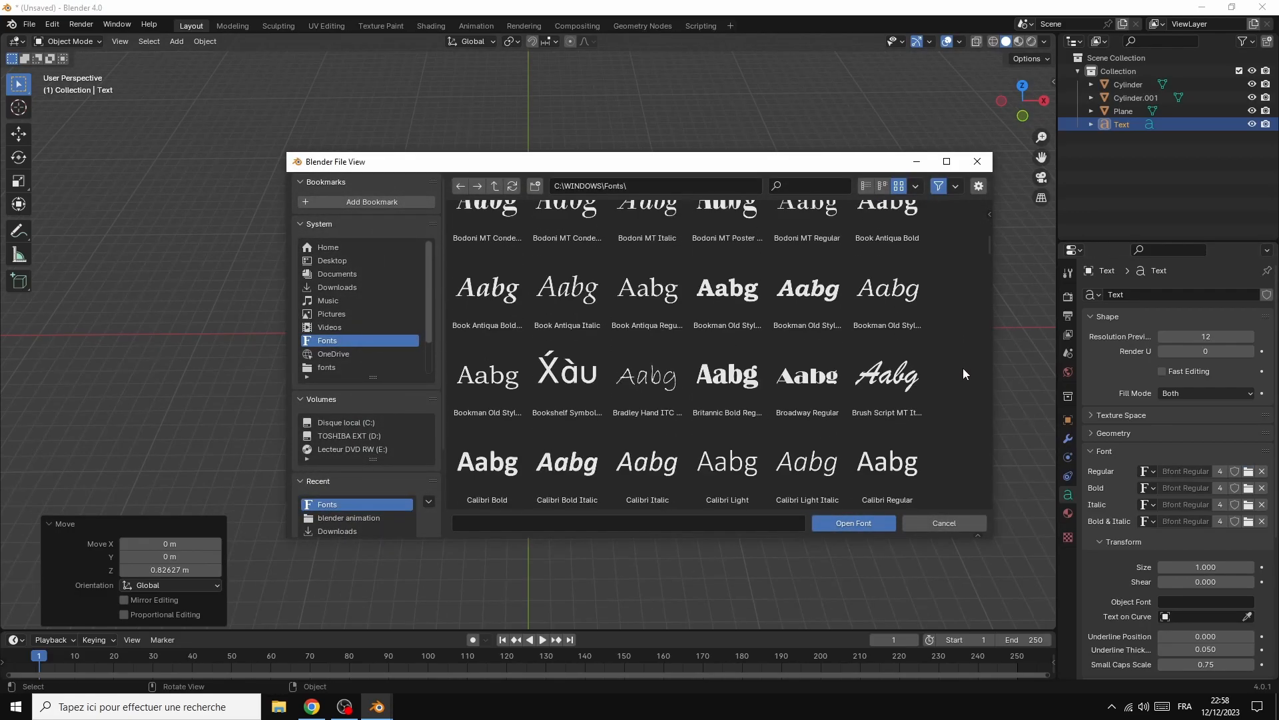
pyautogui.scroll(-15, 963, 396)
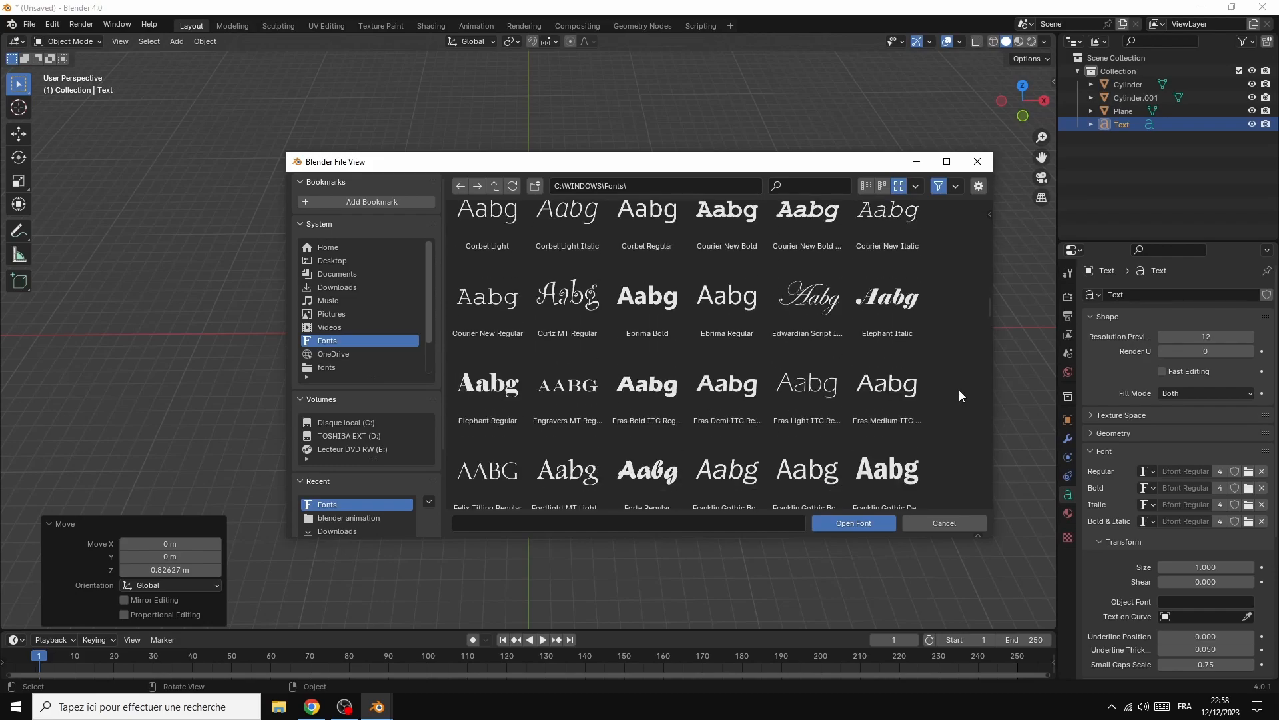
pyautogui.scroll(-15, 959, 397)
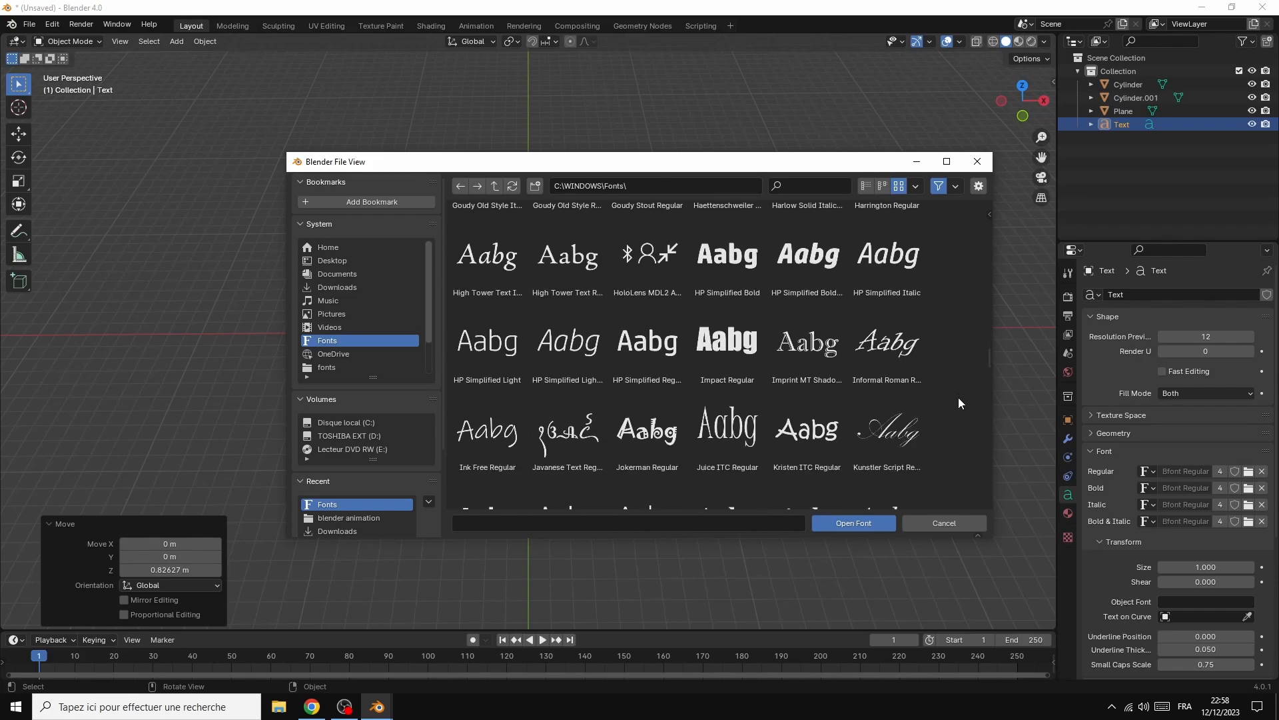
pyautogui.moveTo(990, 380); pyautogui.dragTo(1000, 509)
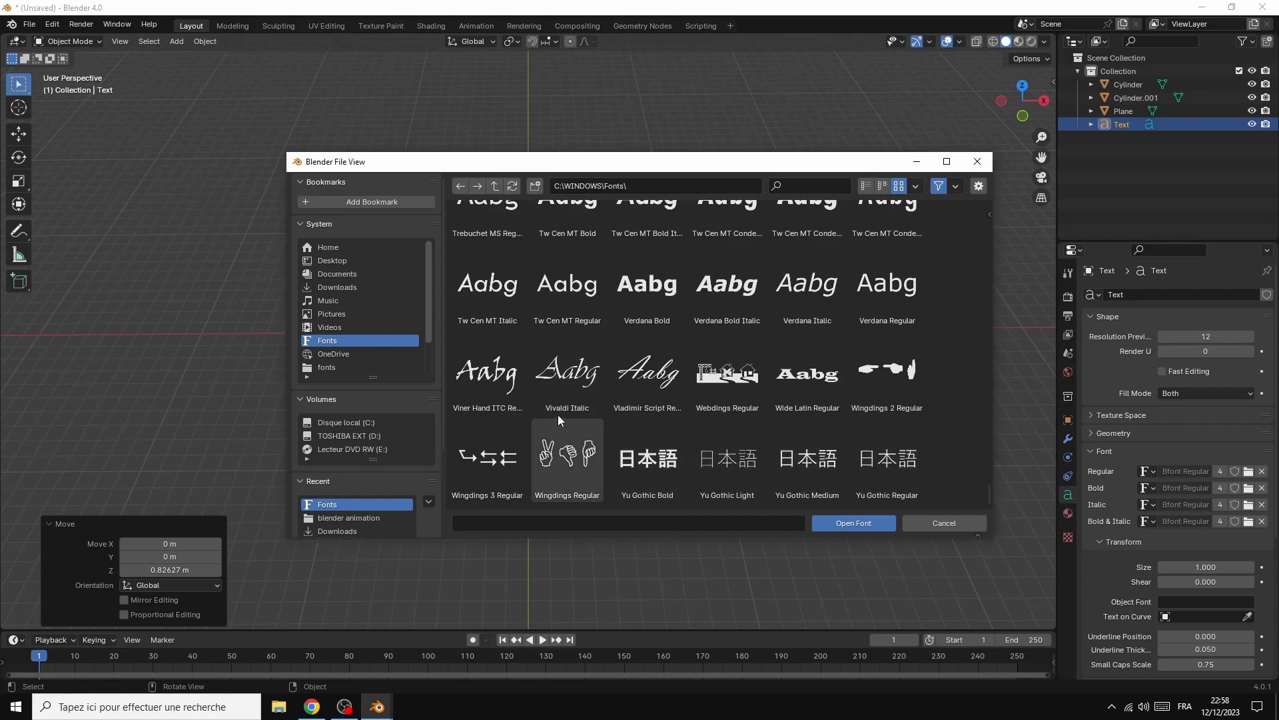
pyautogui.click(568, 377)
pyautogui.click(859, 524)
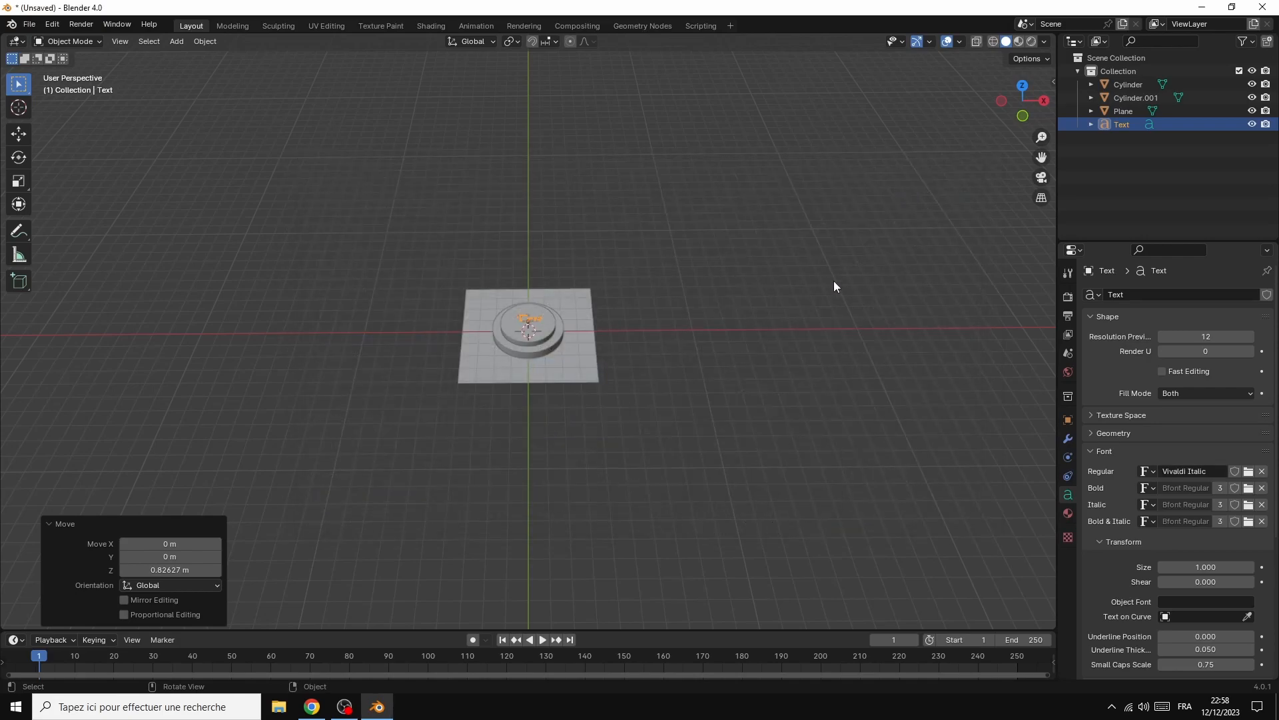
# Replace the text's wording with "Blender" in Edit Mode and return to Object Mode
pyautogui.scroll(12, 834, 281)
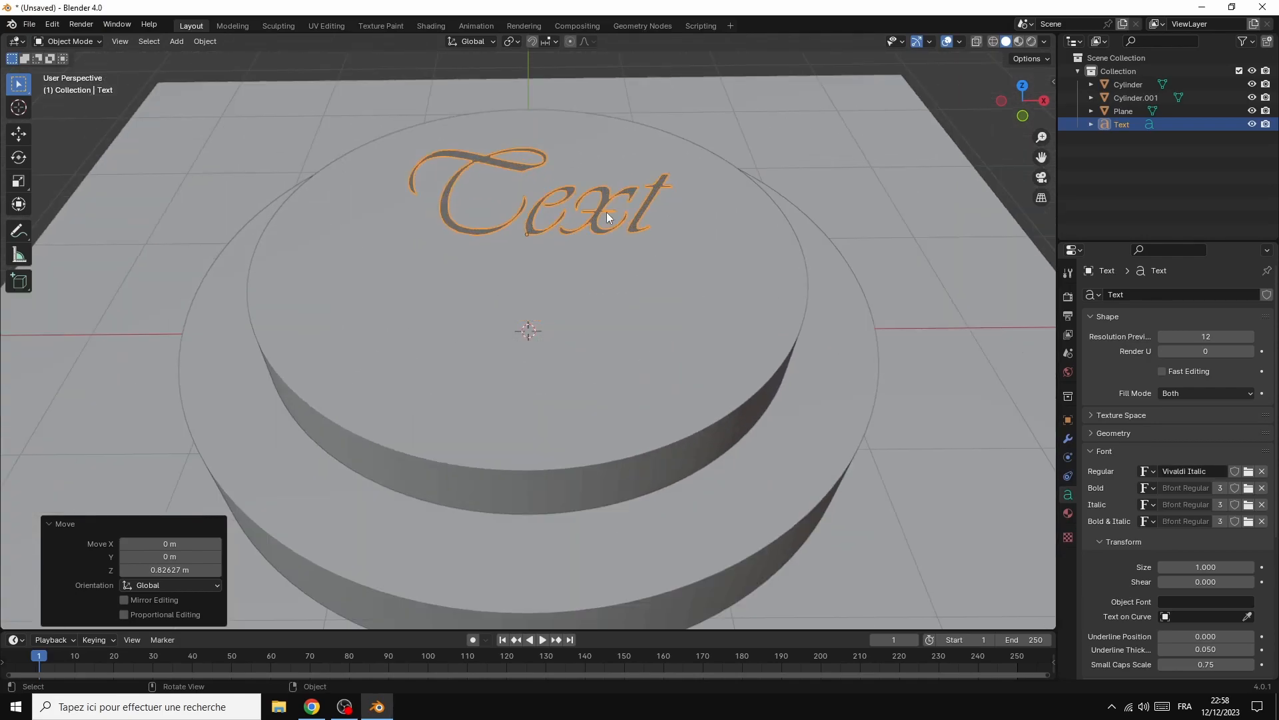
pyautogui.click(79, 44)
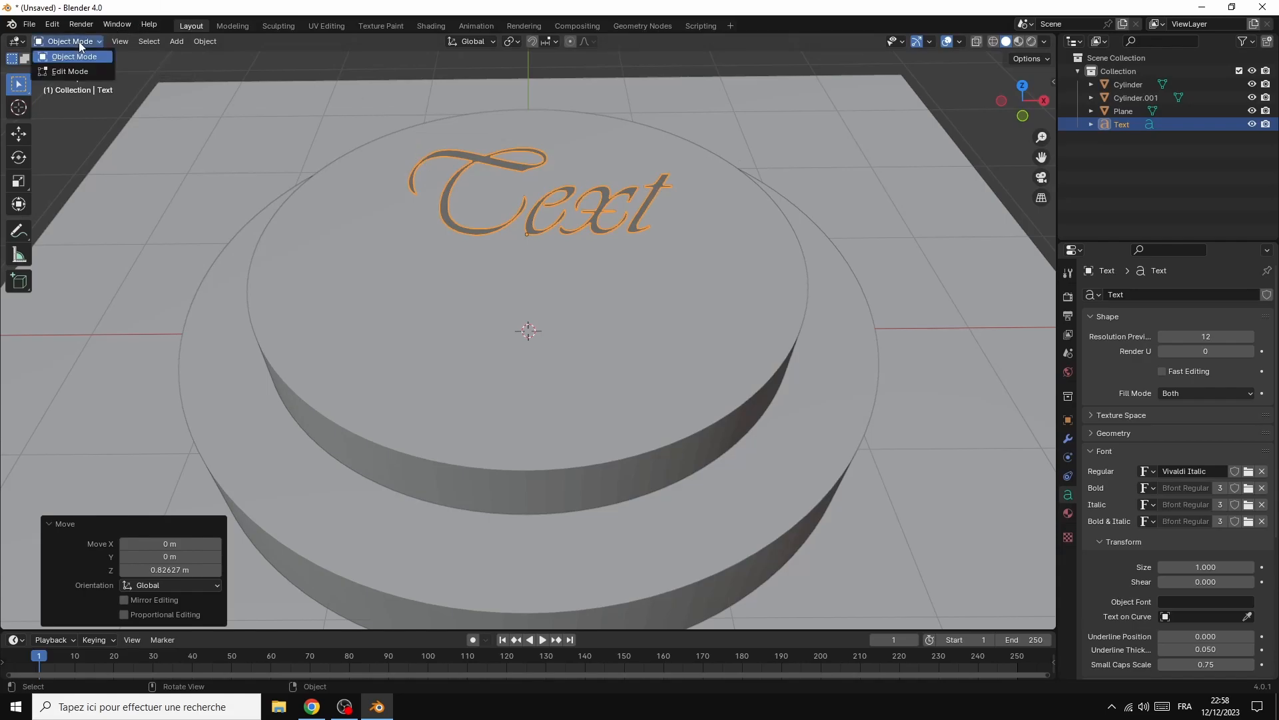
pyautogui.click(74, 72)
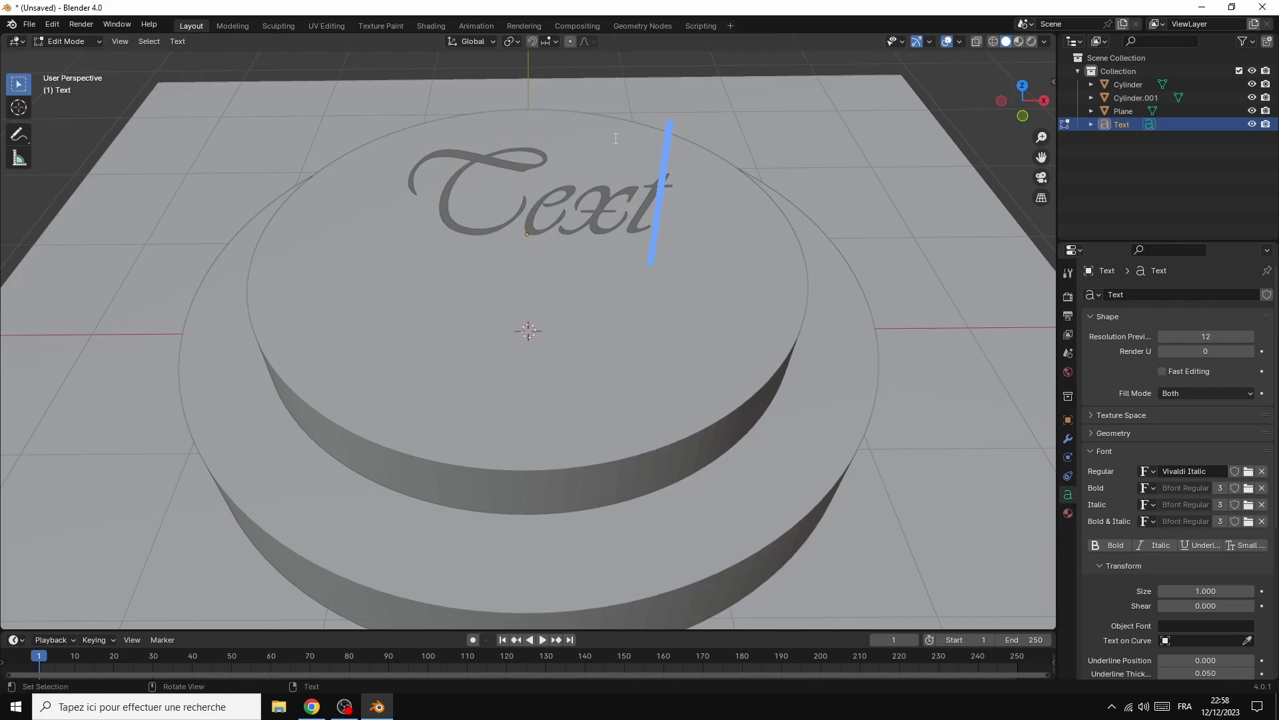
pyautogui.press('BackSpace')
pyautogui.press('BackSpace')
pyautogui.press('BackSpace')
pyautogui.press('BackSpace')
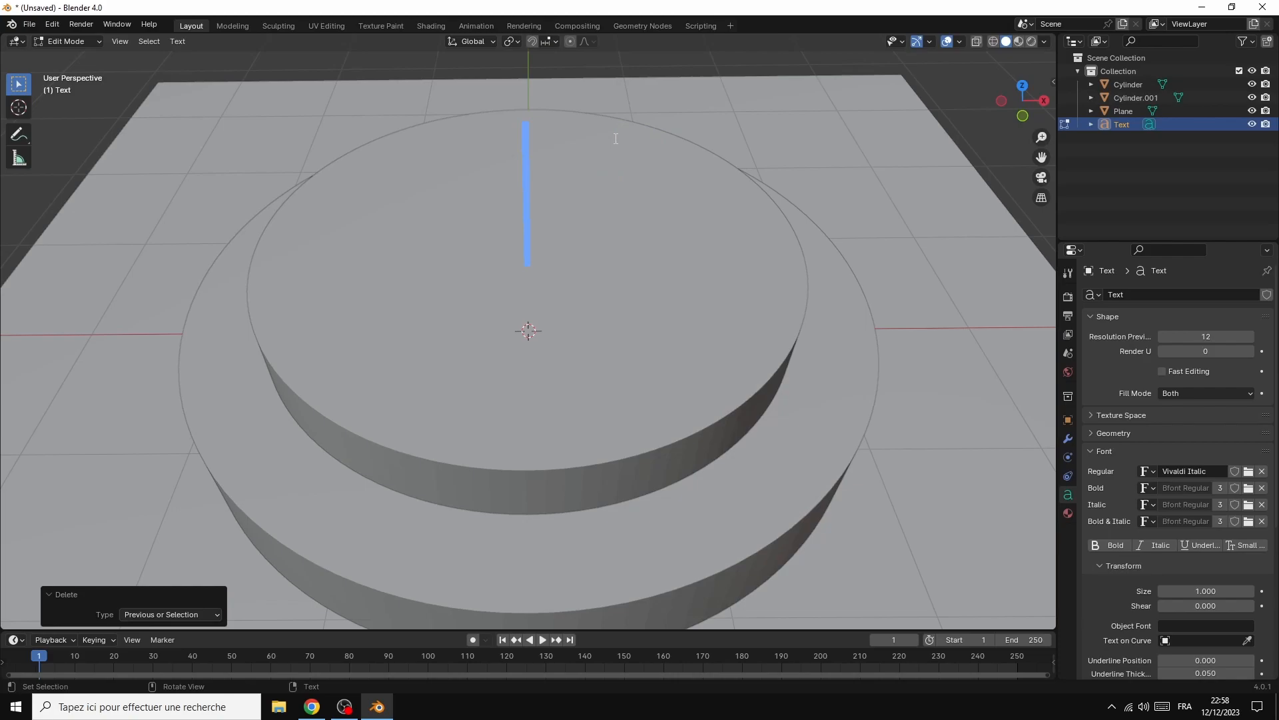
pyautogui.write('Z')
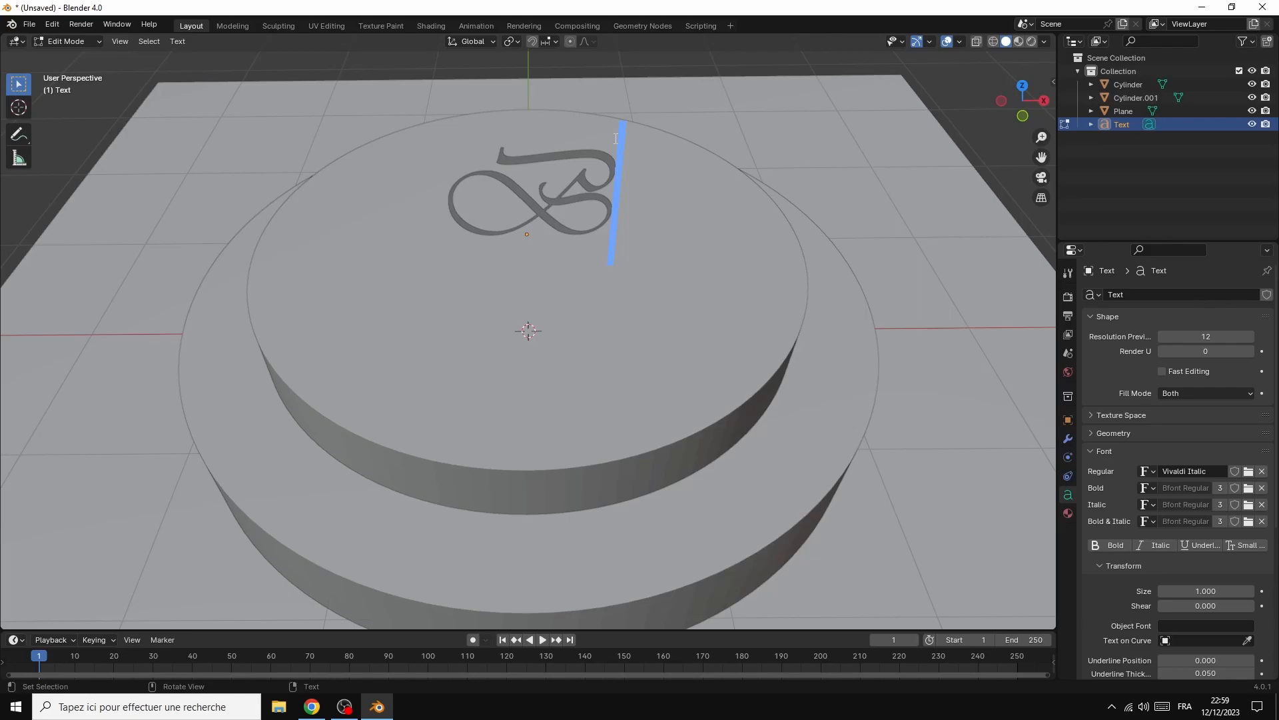
pyautogui.write('lender')
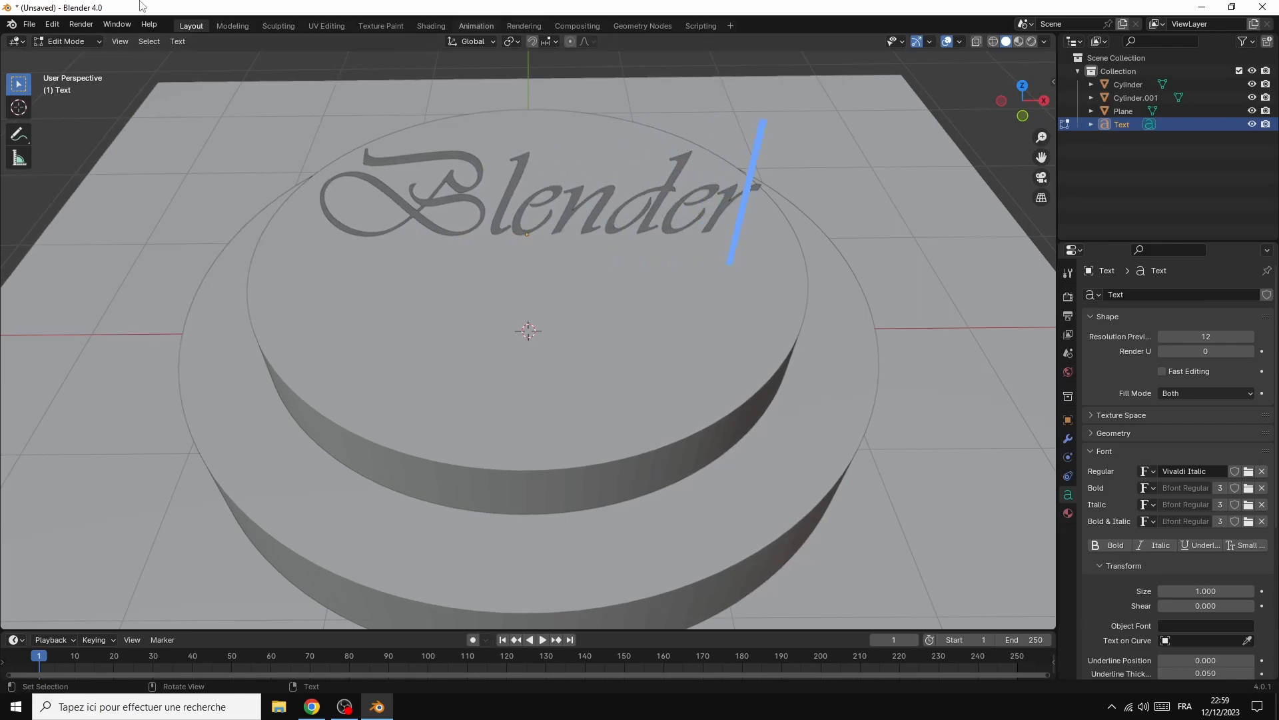
pyautogui.click(100, 43)
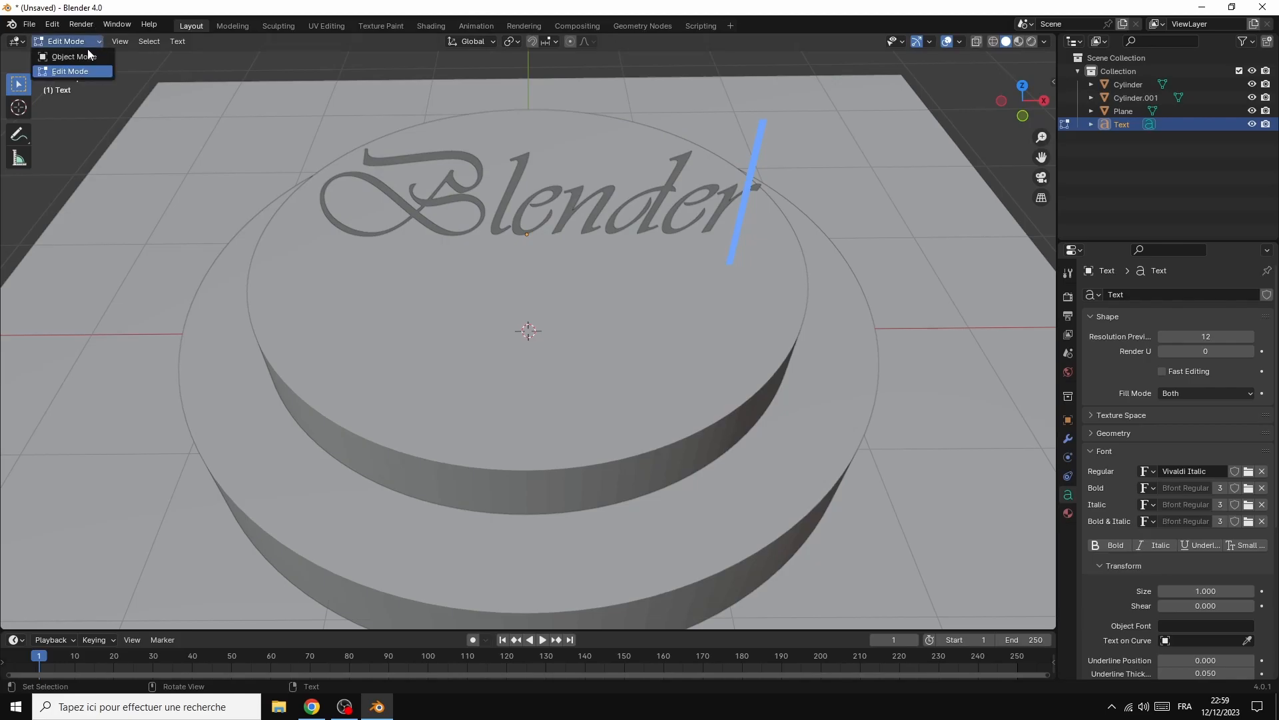
pyautogui.click(93, 56)
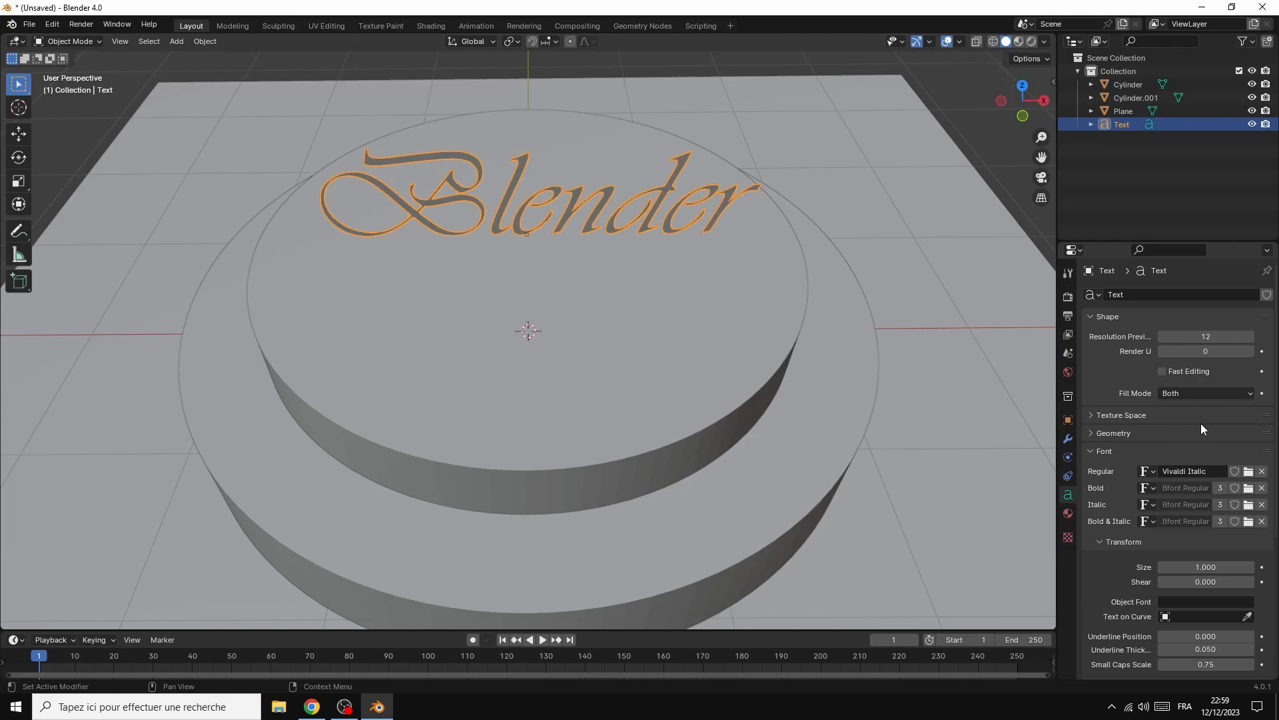
# Set the text's geometry extrusion to 0.08 m
pyautogui.click(1092, 435)
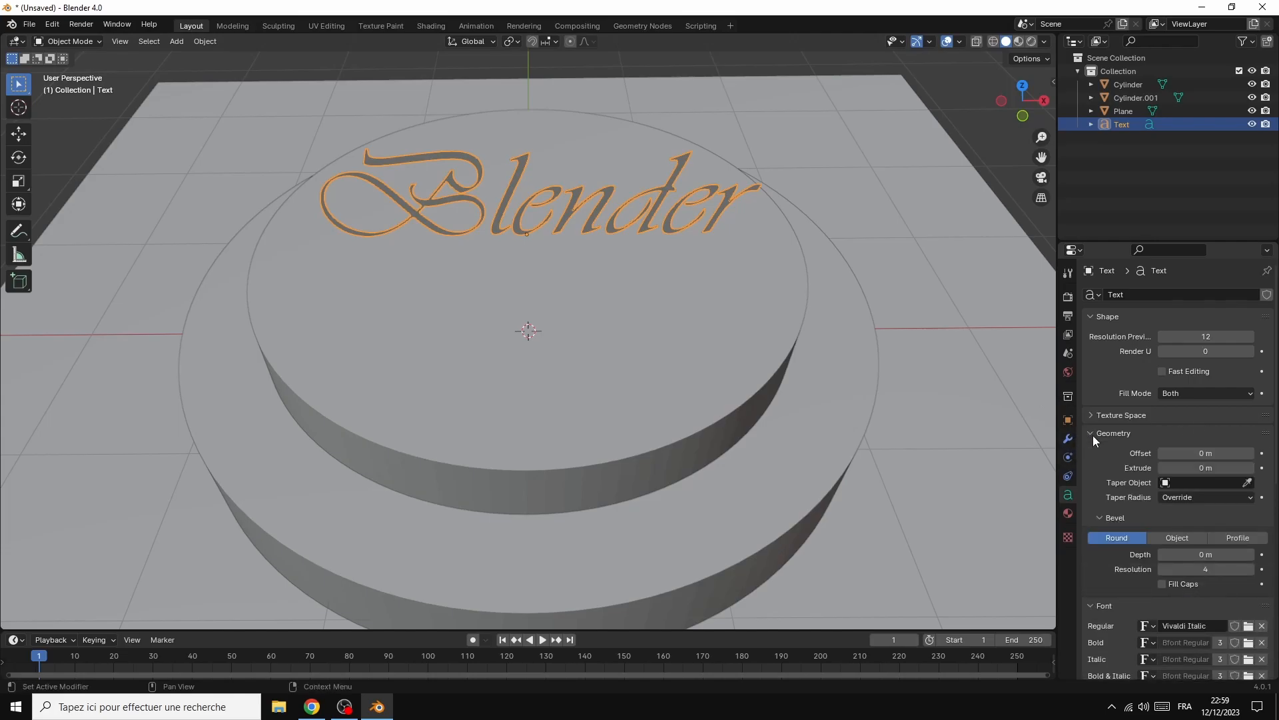
pyautogui.click(1254, 468)
pyautogui.click(1254, 467)
pyautogui.click(1254, 468)
pyautogui.click(1250, 467)
pyautogui.click(1250, 467)
pyautogui.click(1250, 467)
pyautogui.click(1250, 467)
pyautogui.click(1251, 467)
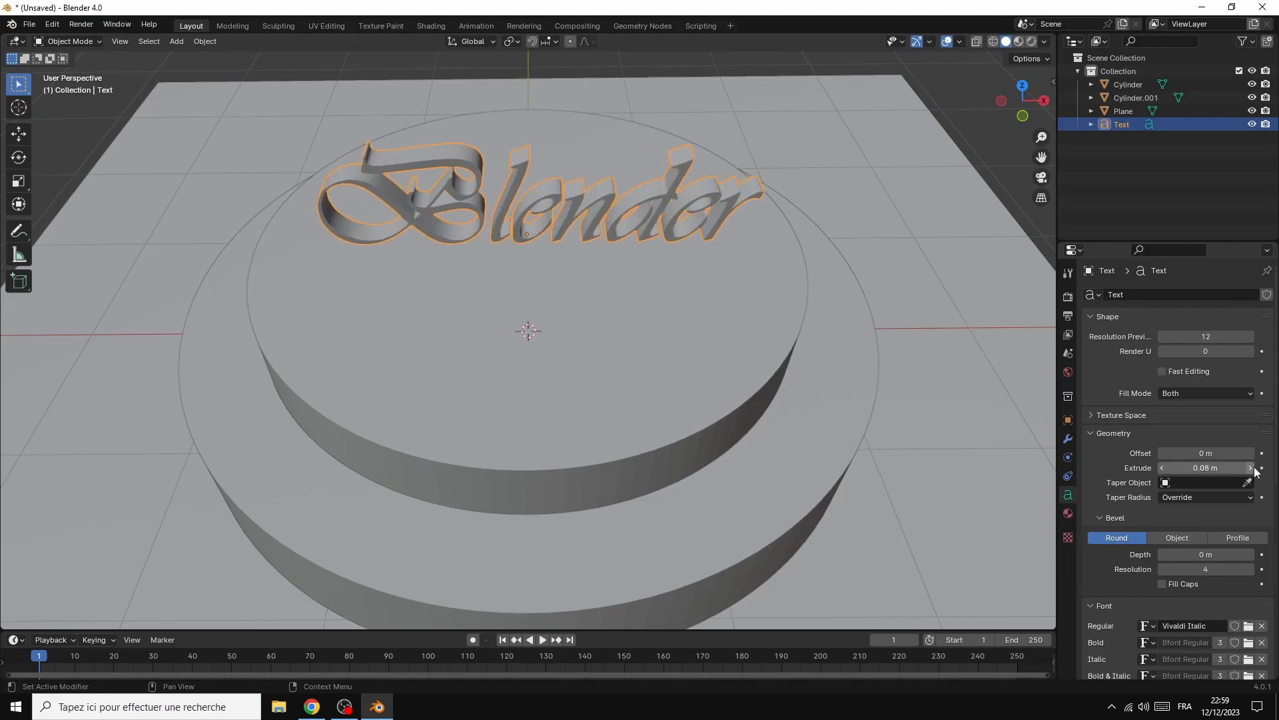
# Give the text a round bevel with a depth of 0.01 m
pyautogui.click(1251, 554)
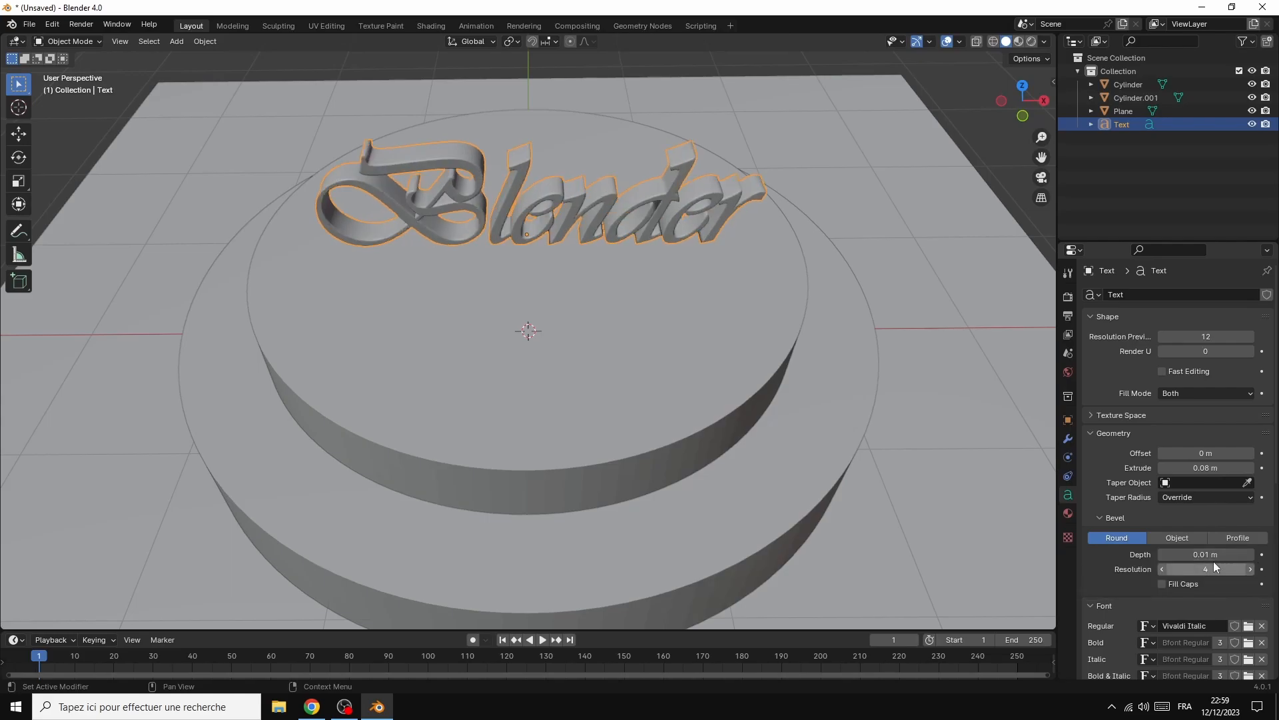
pyautogui.scroll(3, 889, 225)
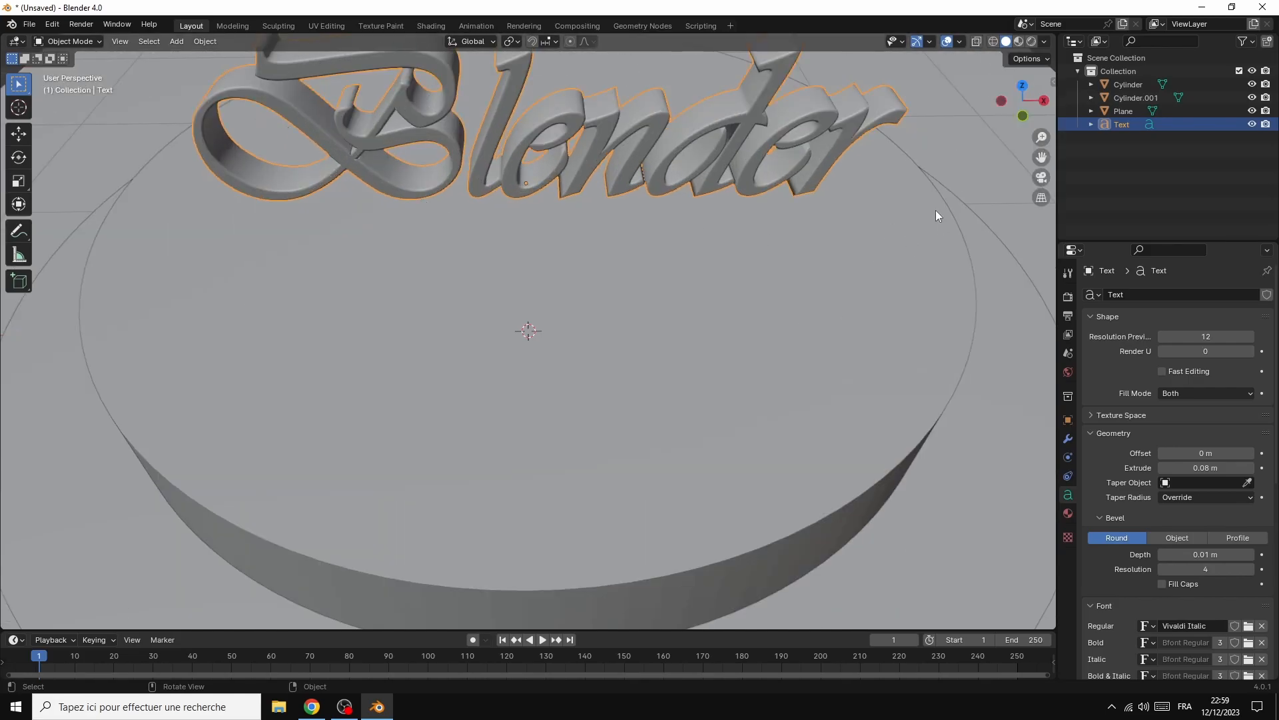
pyautogui.scroll(-6, 947, 221)
pyautogui.scroll(-1, 946, 222)
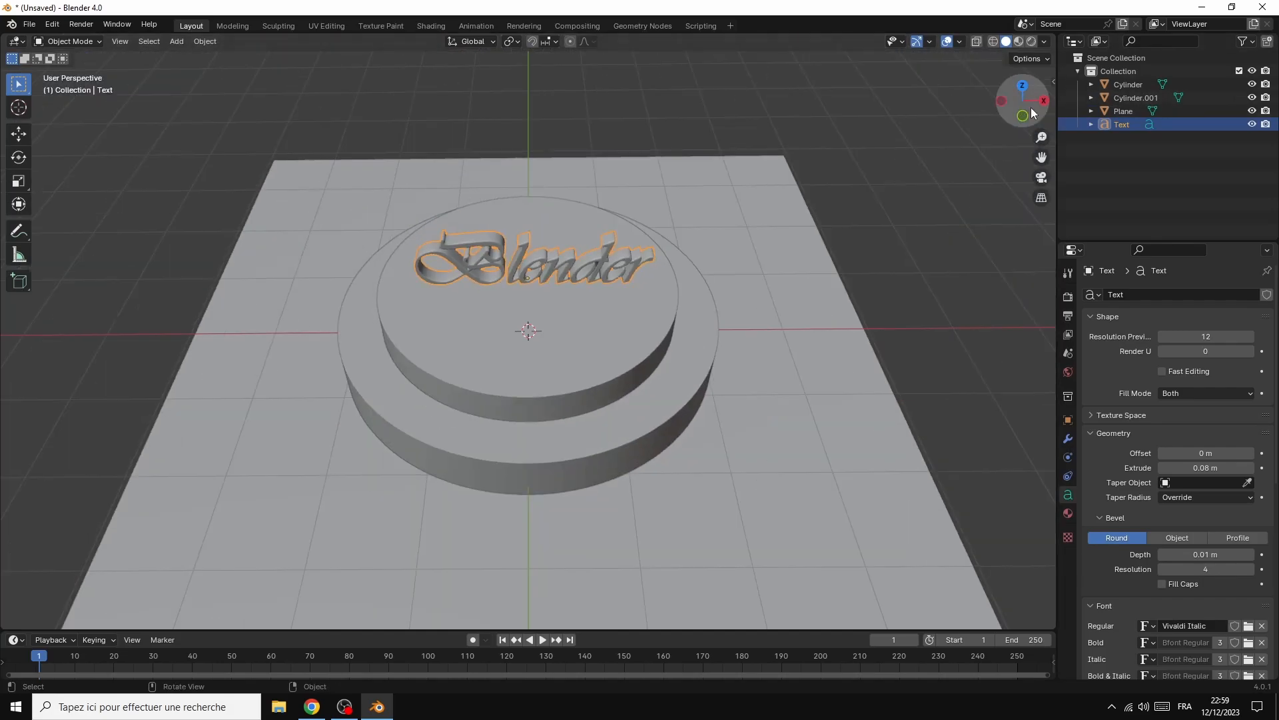
# Enlarge the timeline area and insert a location keyframe for the text at frame 1
pyautogui.moveTo(1040, 100); pyautogui.dragTo(1047, 75)
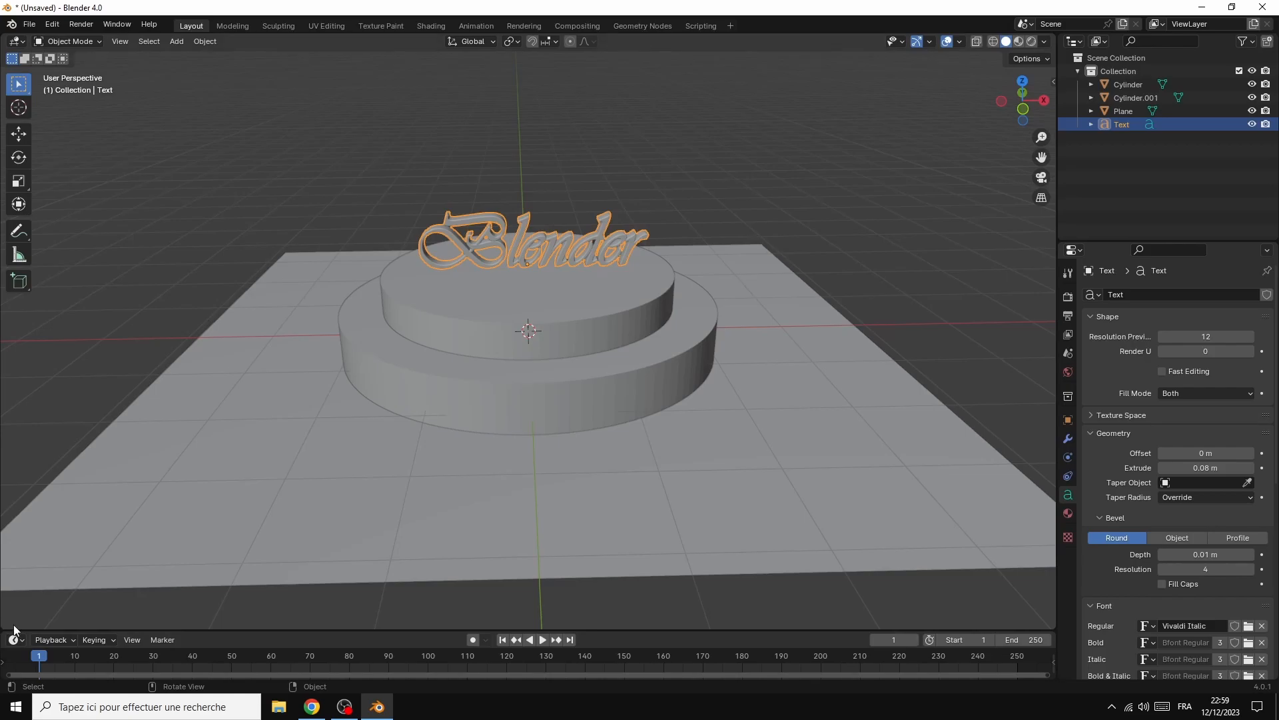
pyautogui.moveTo(25, 629); pyautogui.dragTo(38, 585)
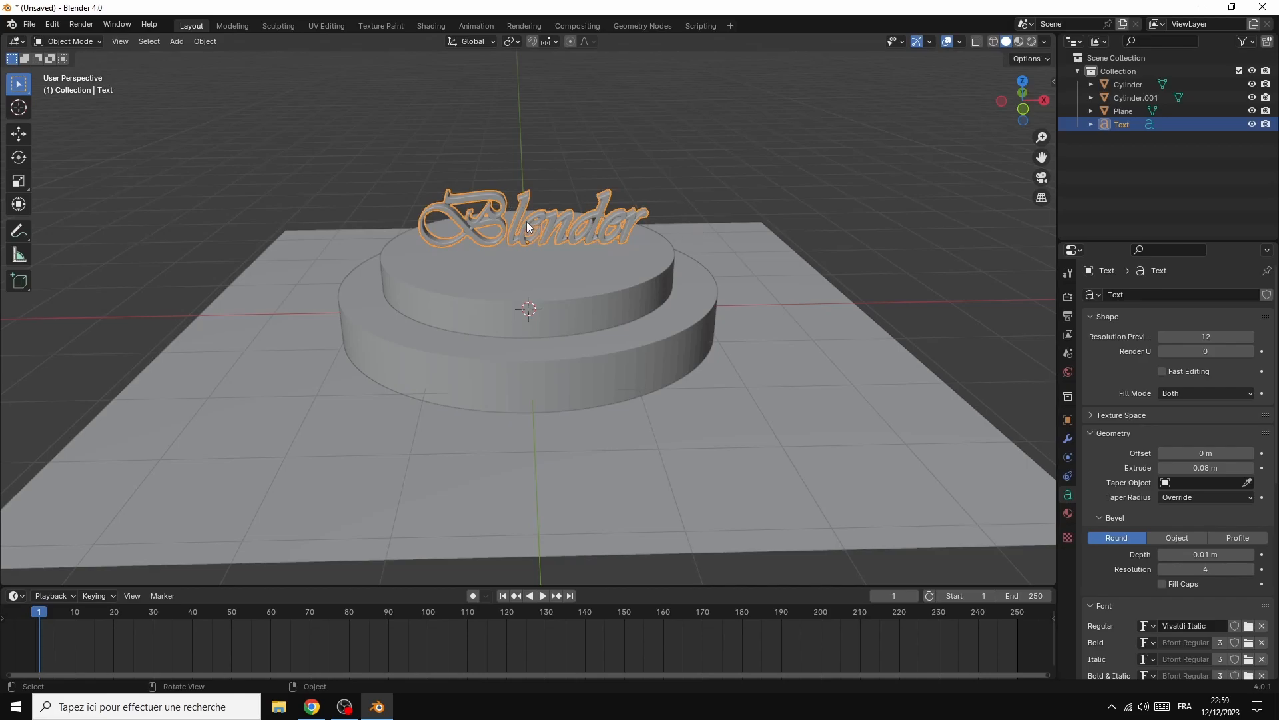
pyautogui.click(1068, 421)
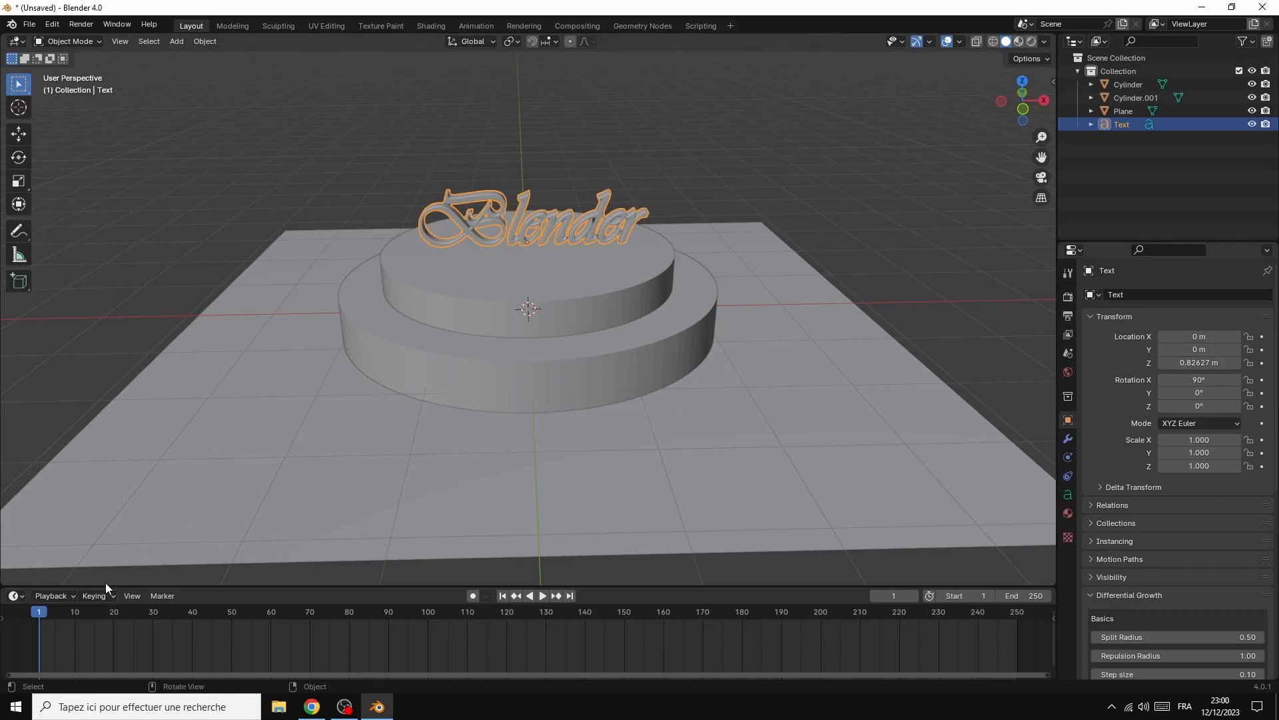
pyautogui.rightClick(1197, 363)
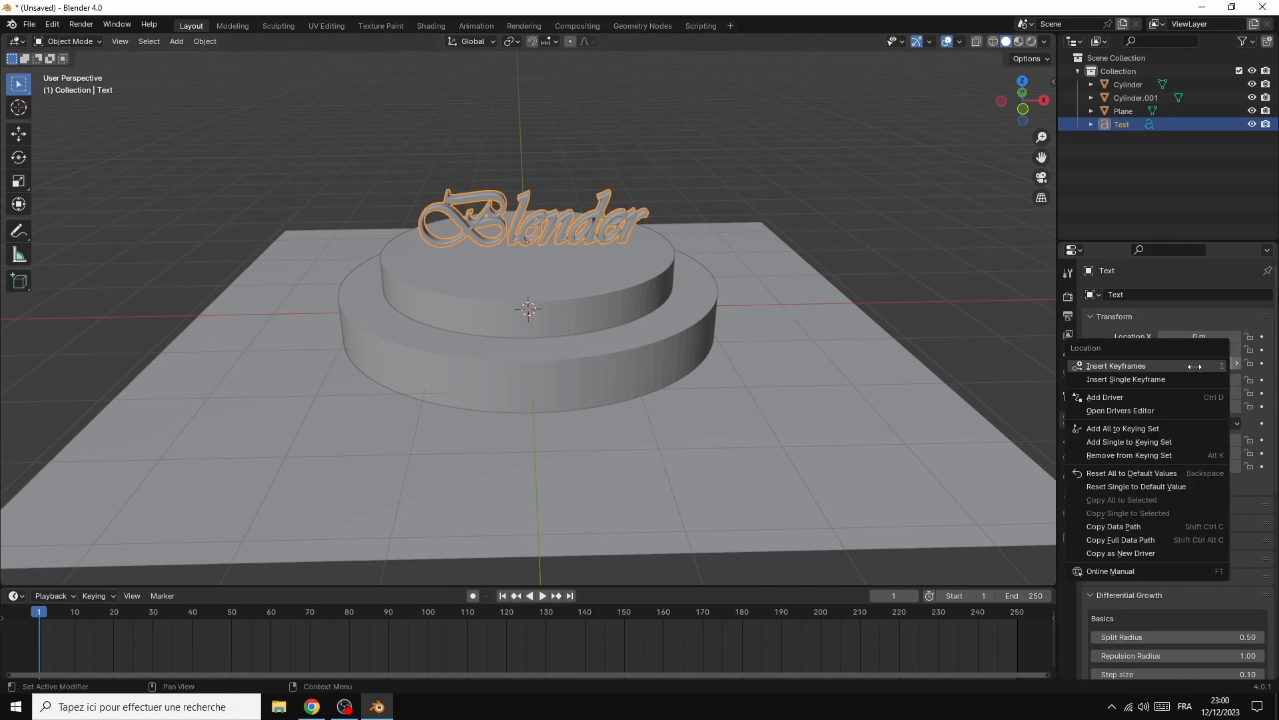
pyautogui.click(1162, 367)
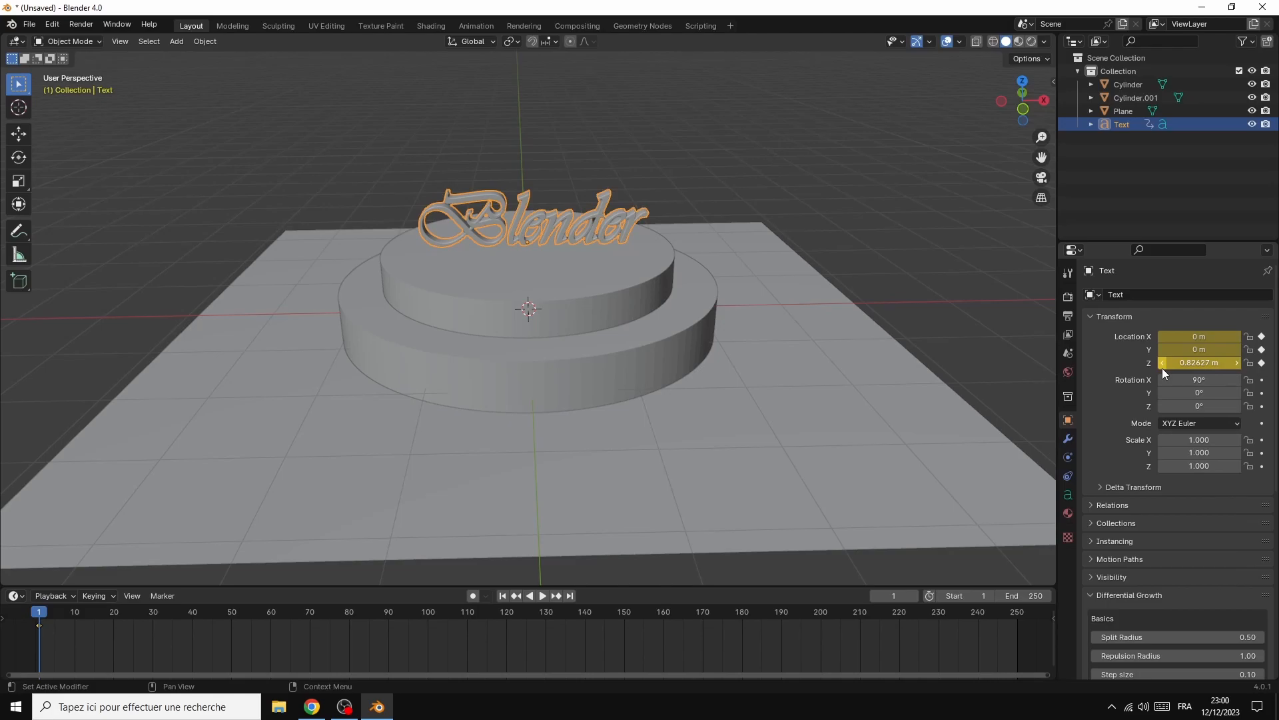
# Advance to frame 60, lower the text's Z location to about -2.87 m and insert a location keyframe
pyautogui.press('space')
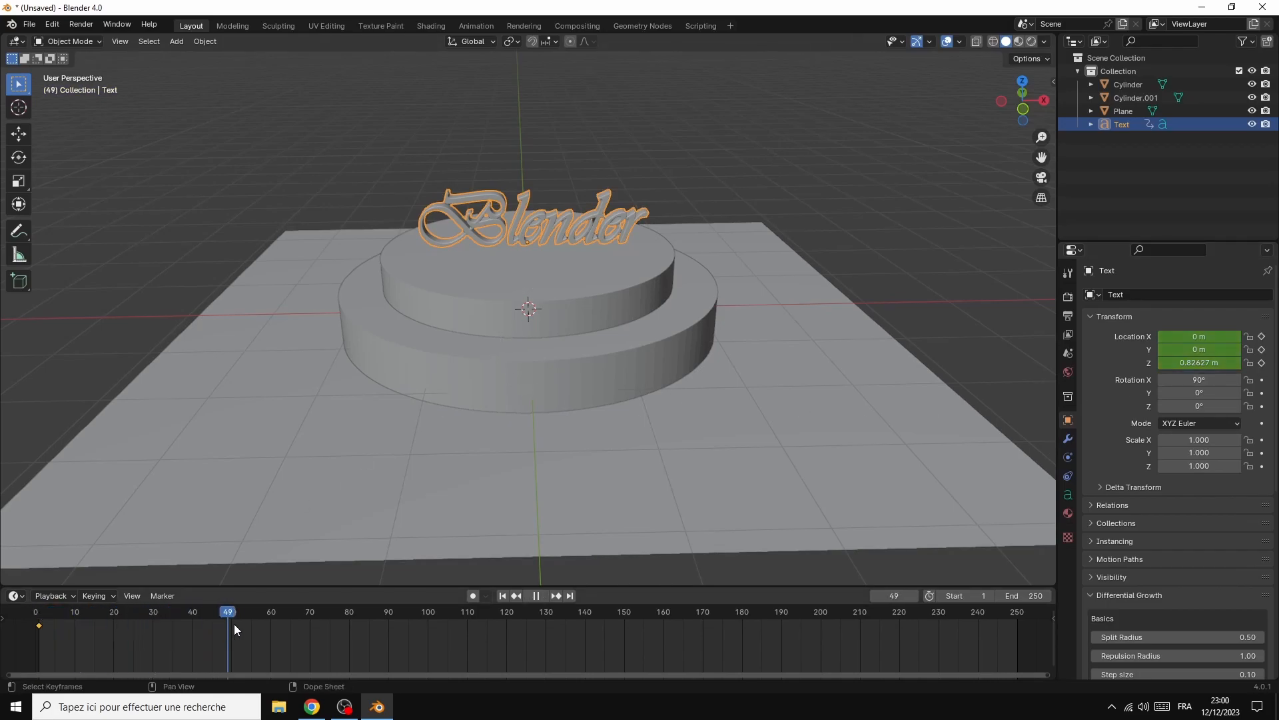
pyautogui.press('space')
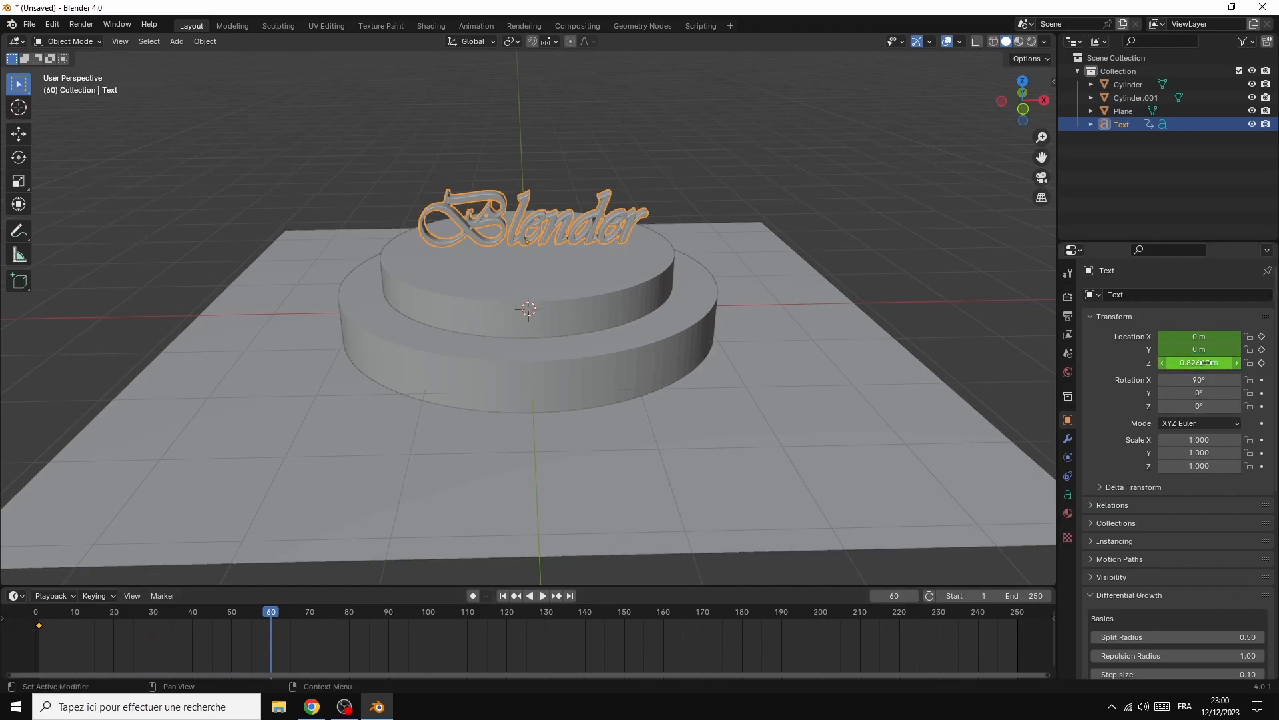
pyautogui.moveTo(1206, 363); pyautogui.dragTo(1006, 363)
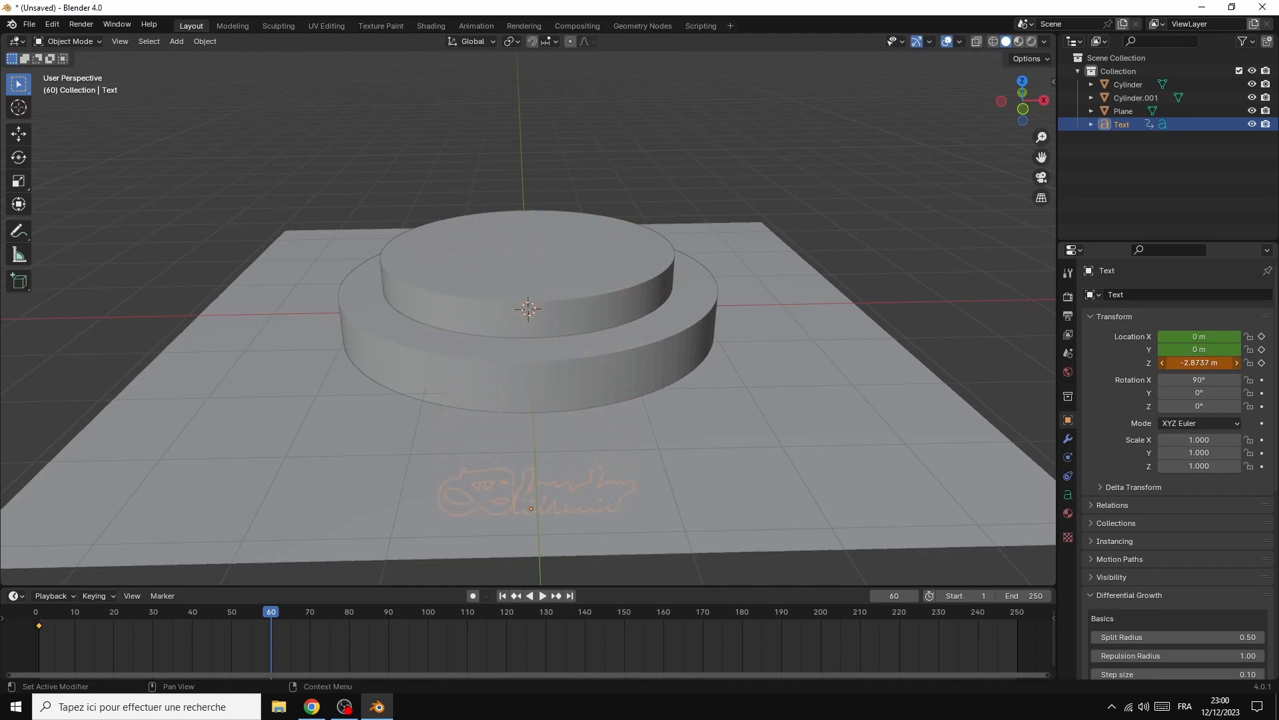
pyautogui.rightClick(1193, 363)
pyautogui.click(1141, 366)
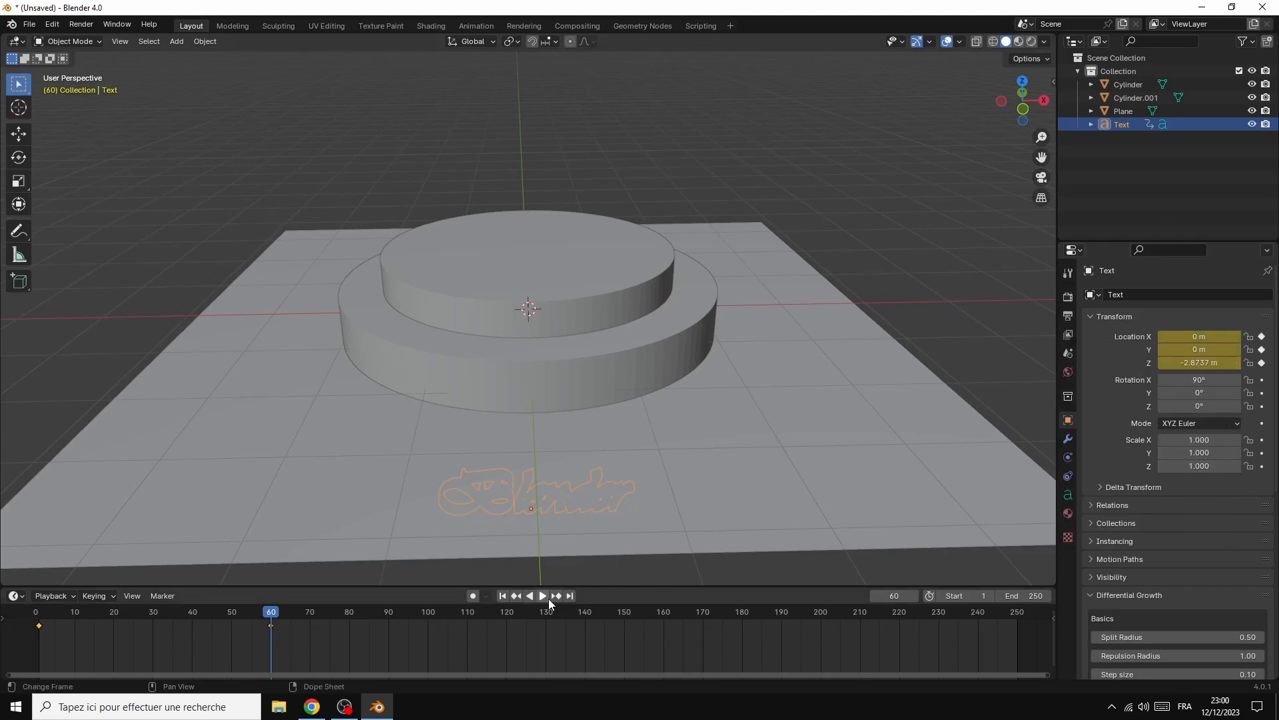
# Set the animation's end frame to 120 and play back the text's movement
pyautogui.click(543, 596)
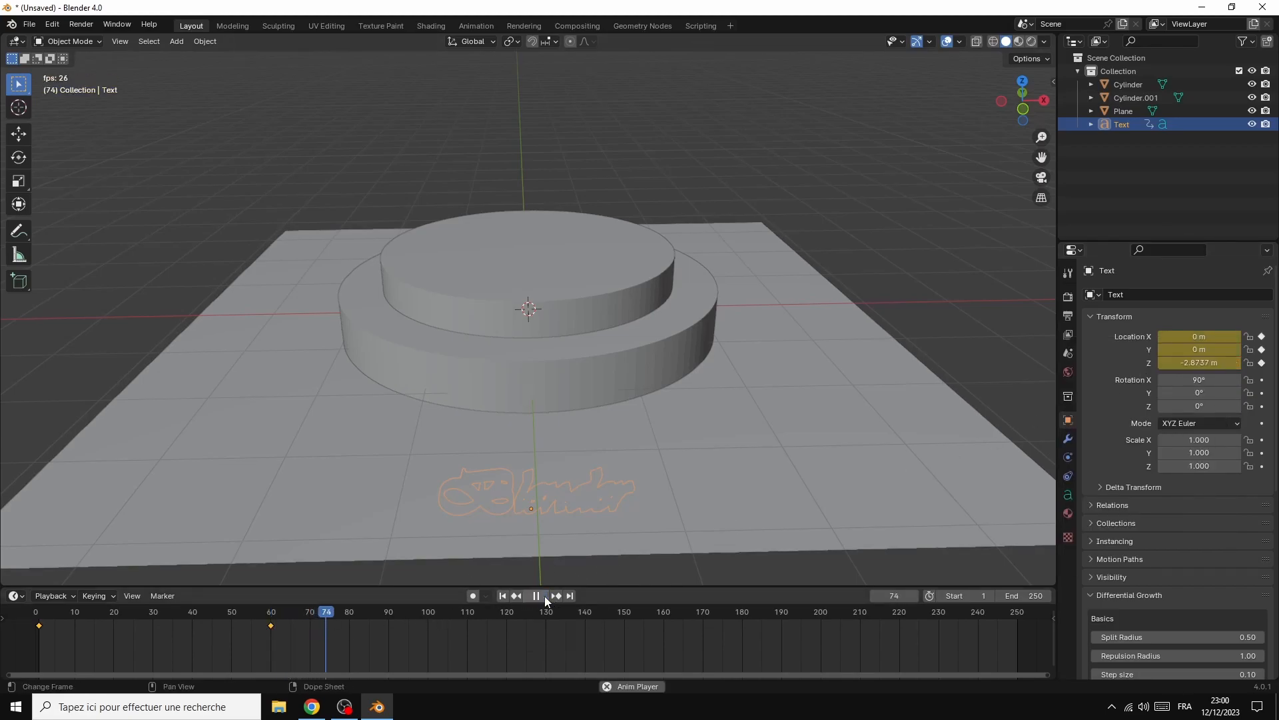
pyautogui.click(536, 595)
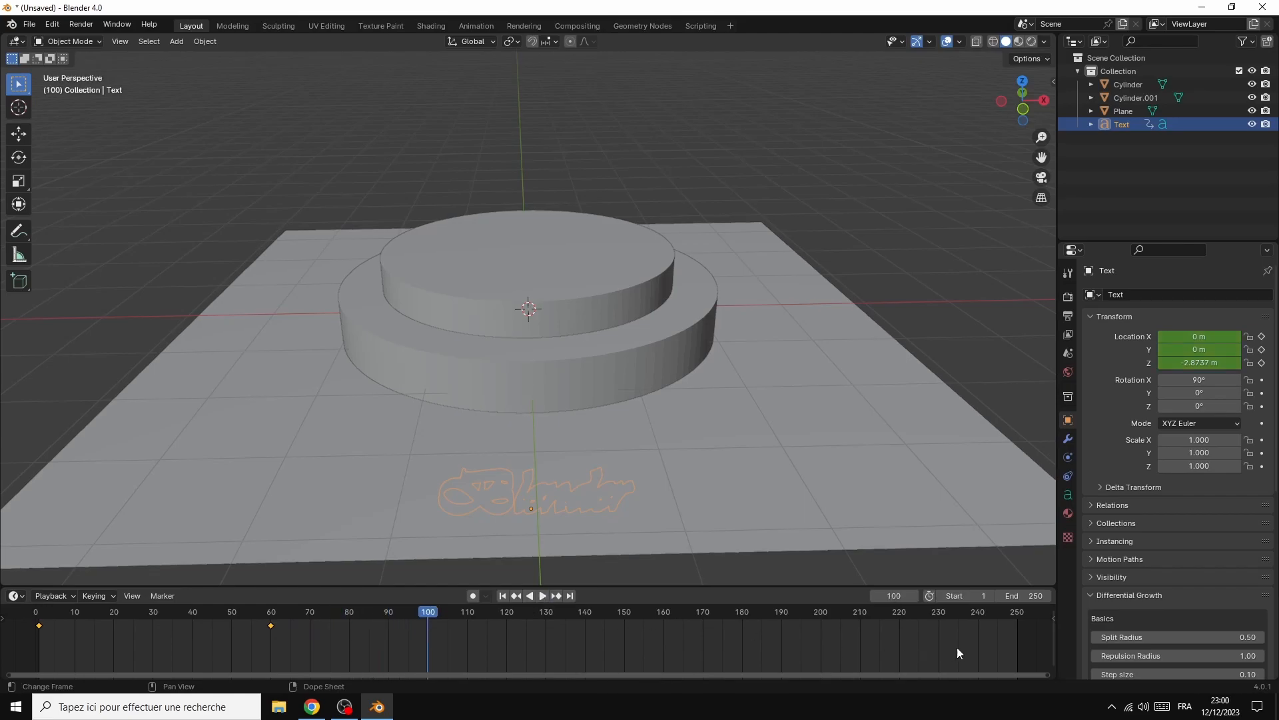
pyautogui.click(1039, 595)
pyautogui.write('120')
pyautogui.press('Return')
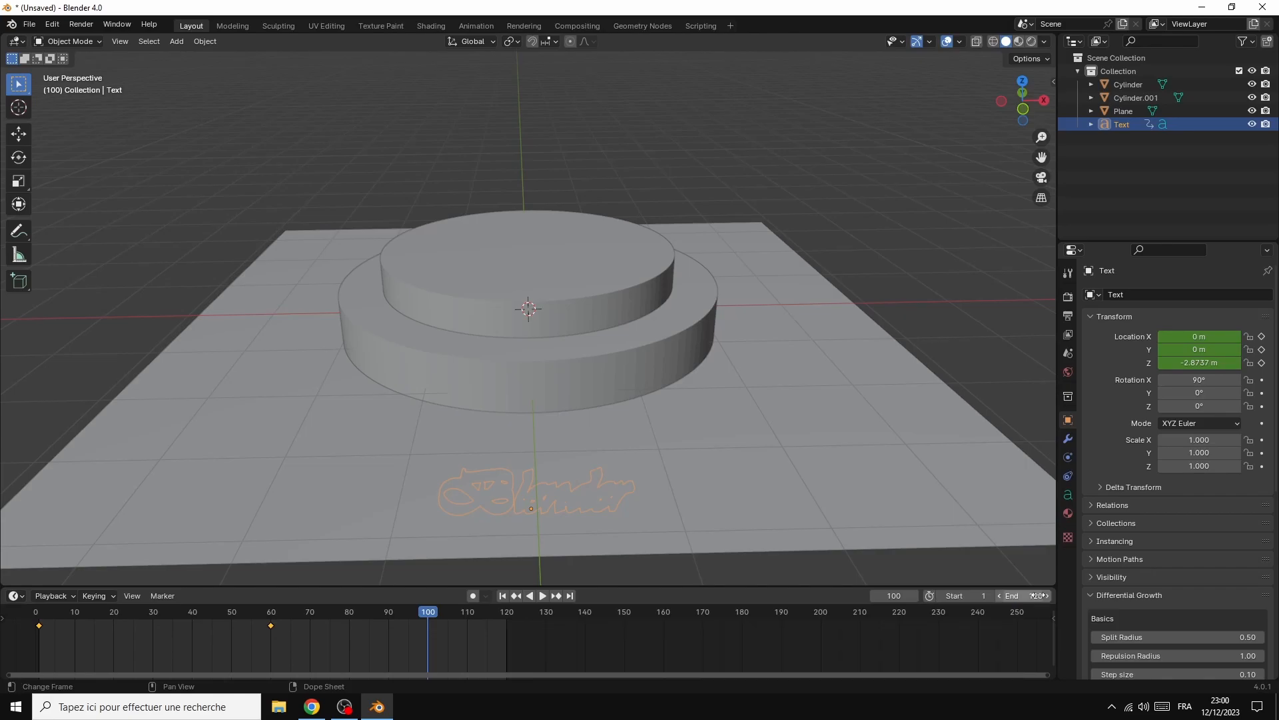
pyautogui.click(542, 596)
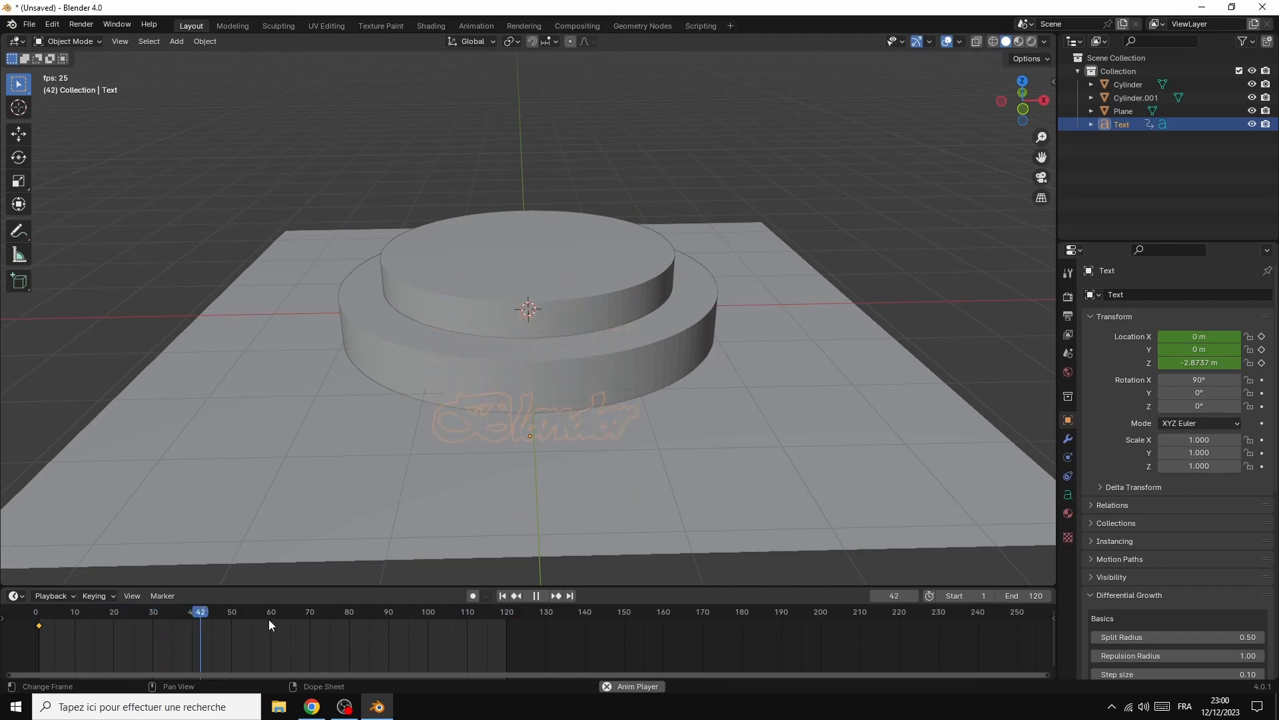
pyautogui.click(536, 595)
# At frame 1, lower the text's Z location to about -1.89 m and replace its location keyframe
pyautogui.moveTo(334, 613); pyautogui.dragTo(38, 633)
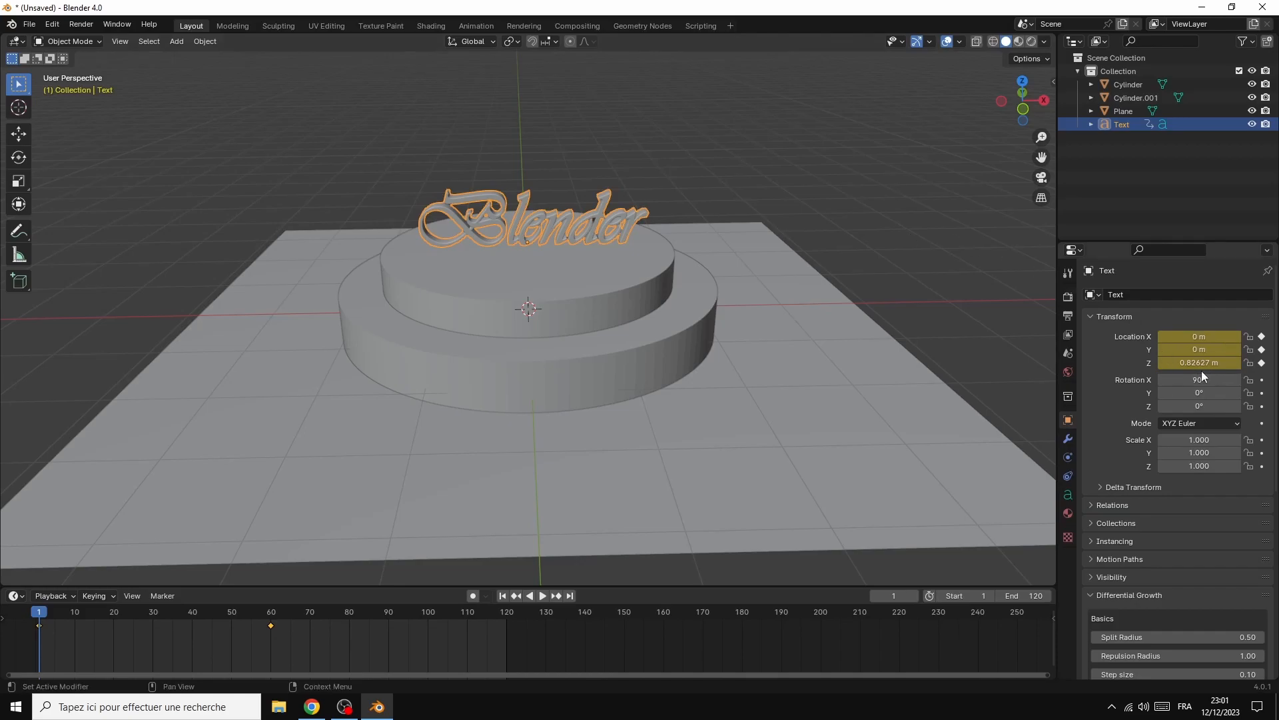
pyautogui.moveTo(1202, 363); pyautogui.dragTo(1143, 363)
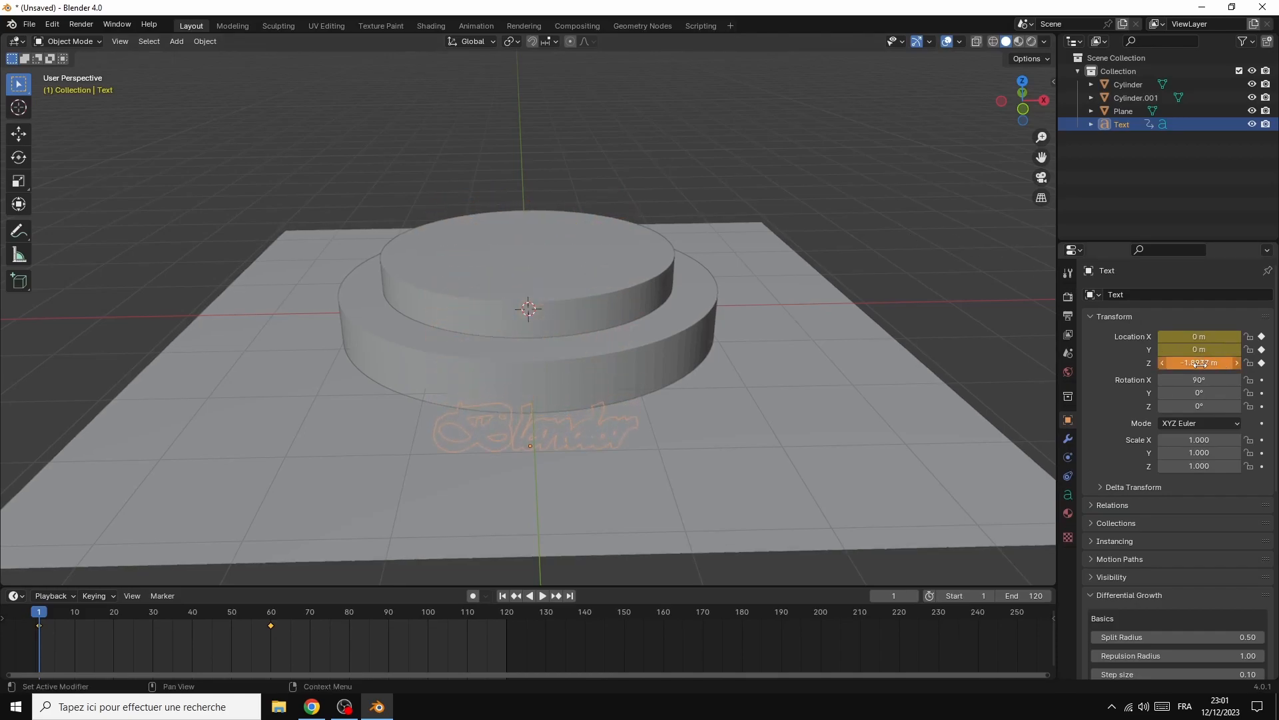
pyautogui.rightClick(1159, 364)
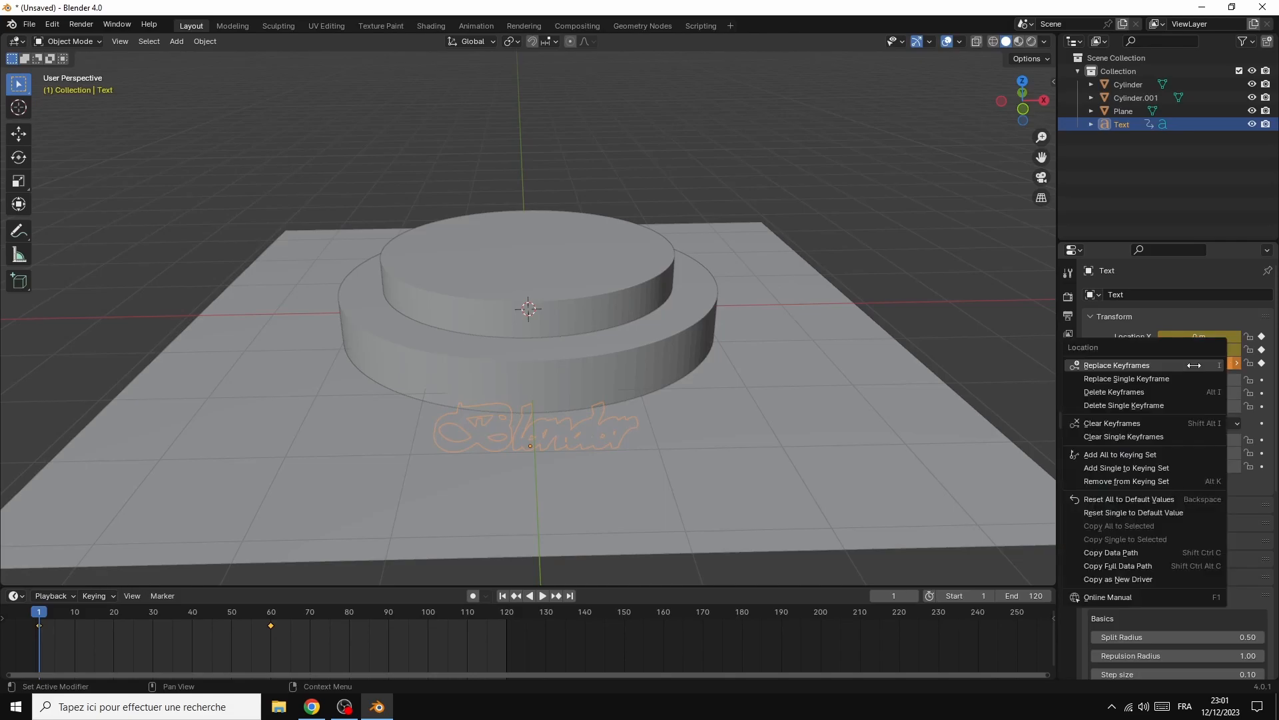
pyautogui.click(1157, 365)
# At frame 60, raise the text's Z location to about 0.75 m and replace its location keyframe
pyautogui.moveTo(39, 613); pyautogui.dragTo(271, 625)
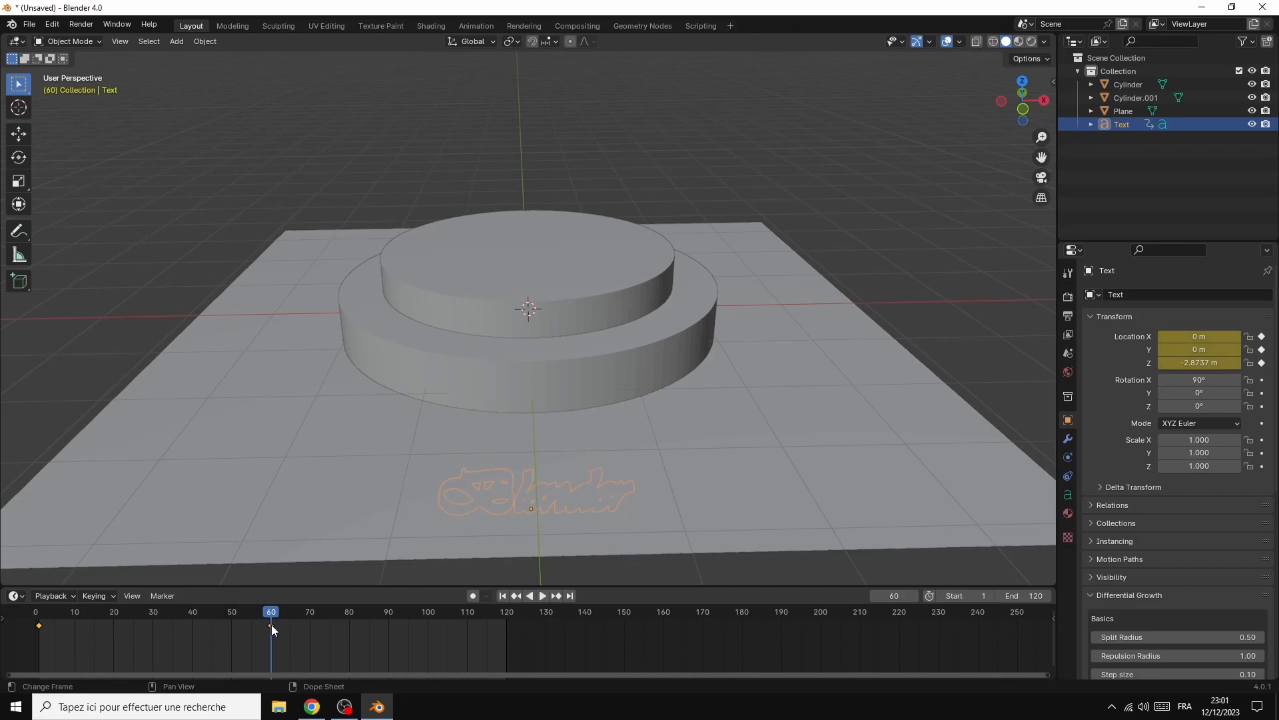
pyautogui.moveTo(1208, 362); pyautogui.dragTo(1245, 362)
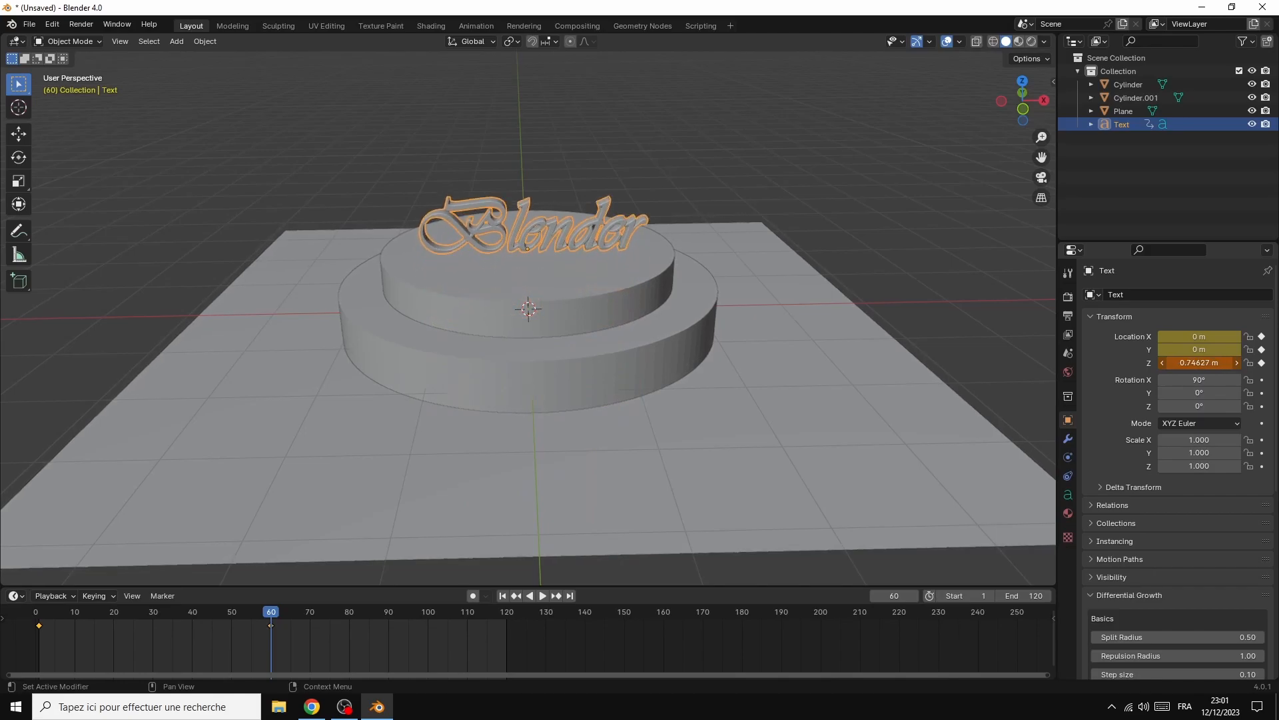
pyautogui.rightClick(1161, 363)
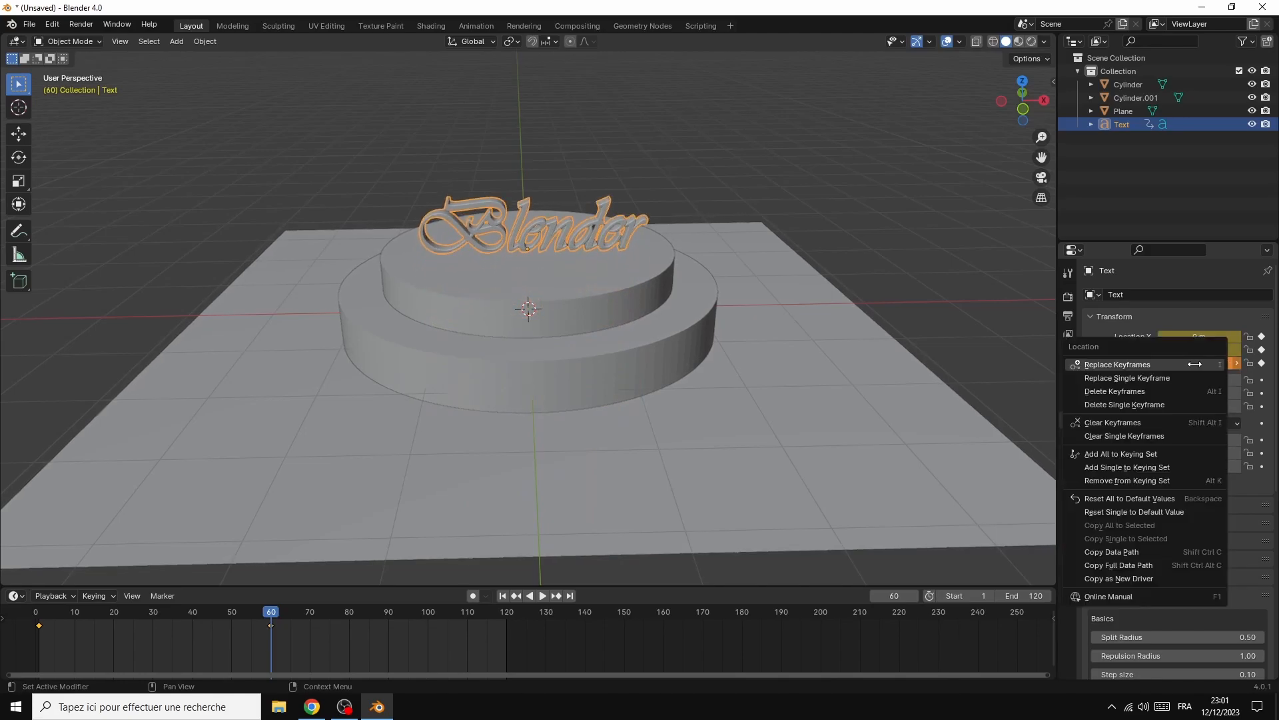
pyautogui.click(1148, 365)
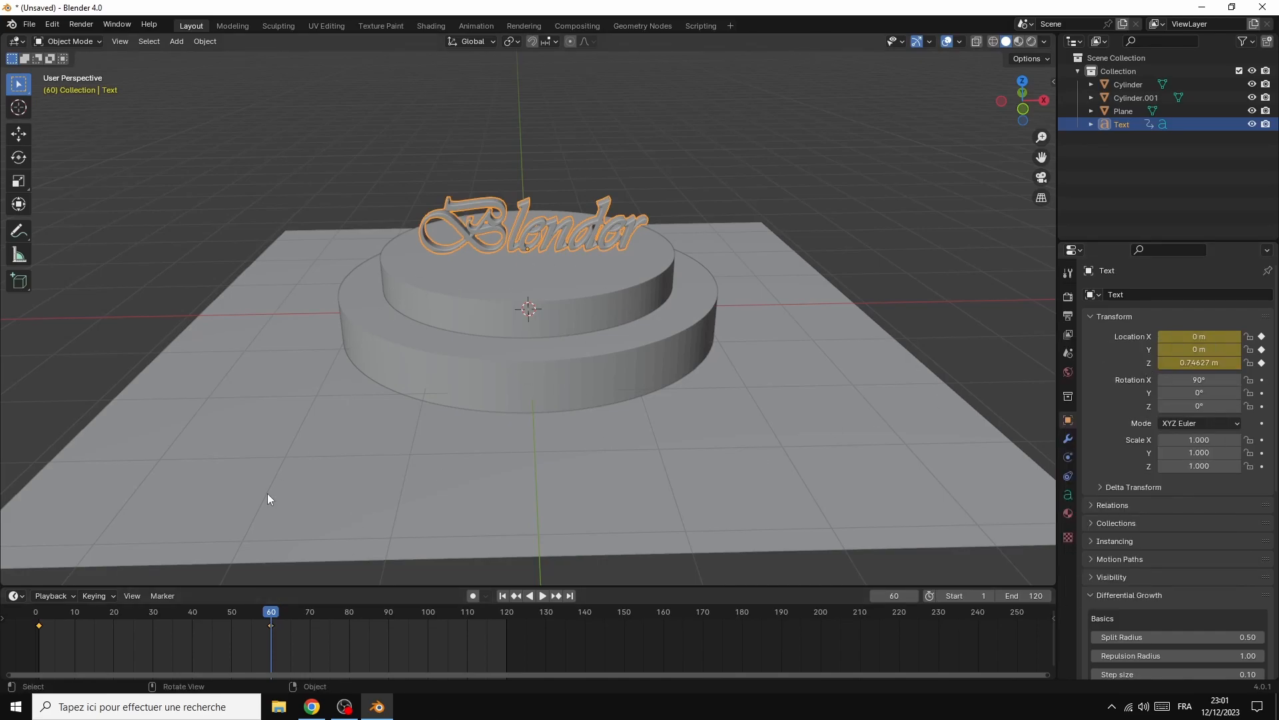
# Play back the text's rising animation and stop at frame 100
pyautogui.press('space')
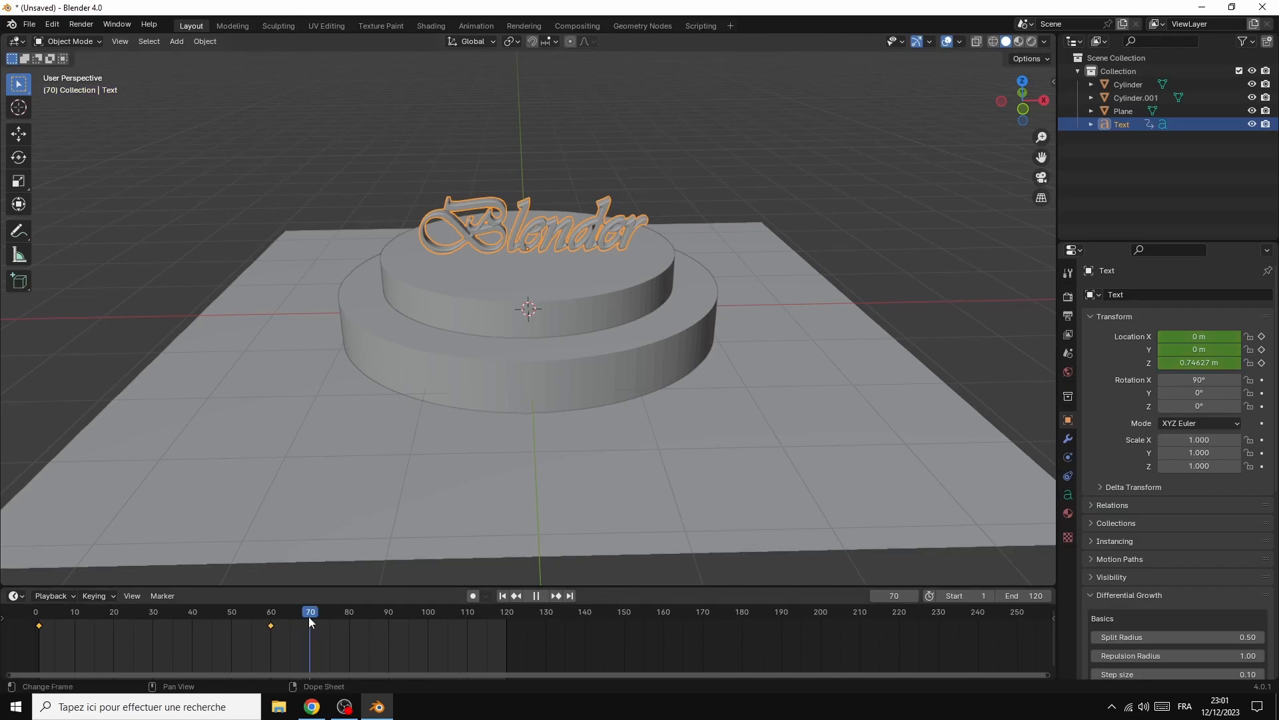
pyautogui.press('space')
pyautogui.press('space')
pyautogui.press('space')
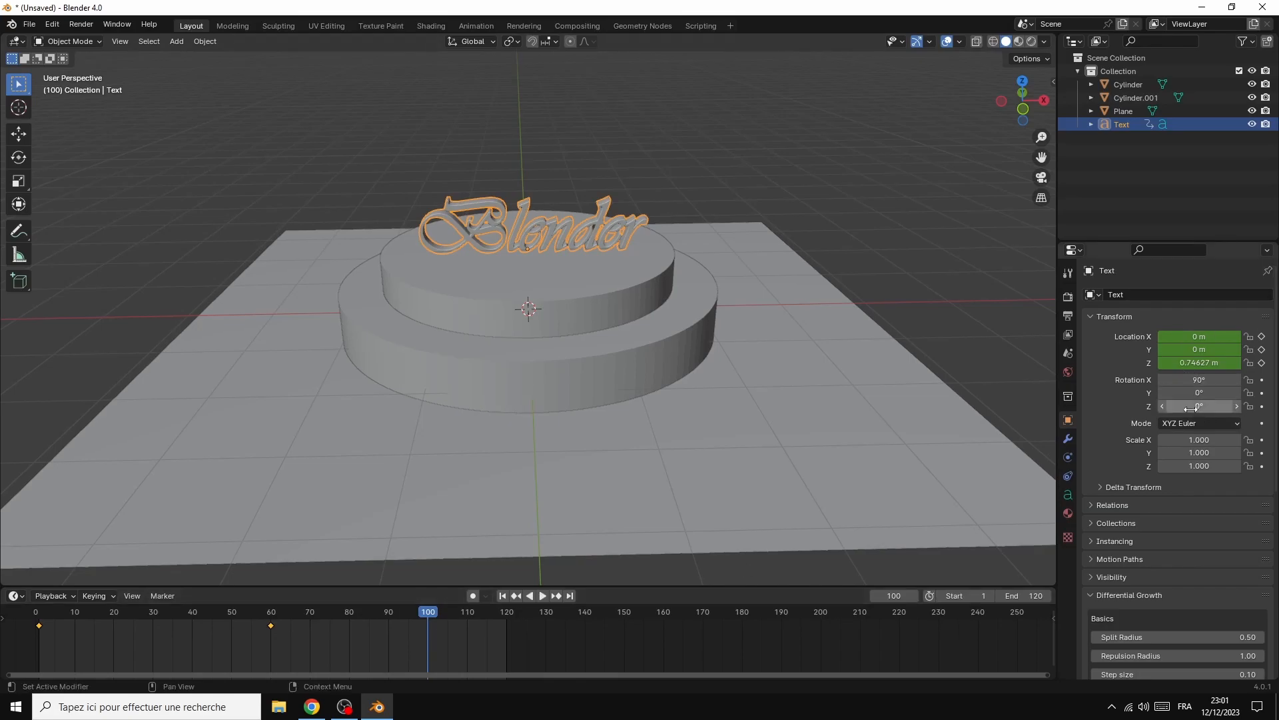
# Set the text's Z rotation to 360° and insert a rotation keyframe at frame 100
pyautogui.moveTo(1190, 408)
pyautogui.mouseDown()
pyautogui.moveTo(1278, 408)
pyautogui.moveTo(1188, 408)
pyautogui.mouseUp()
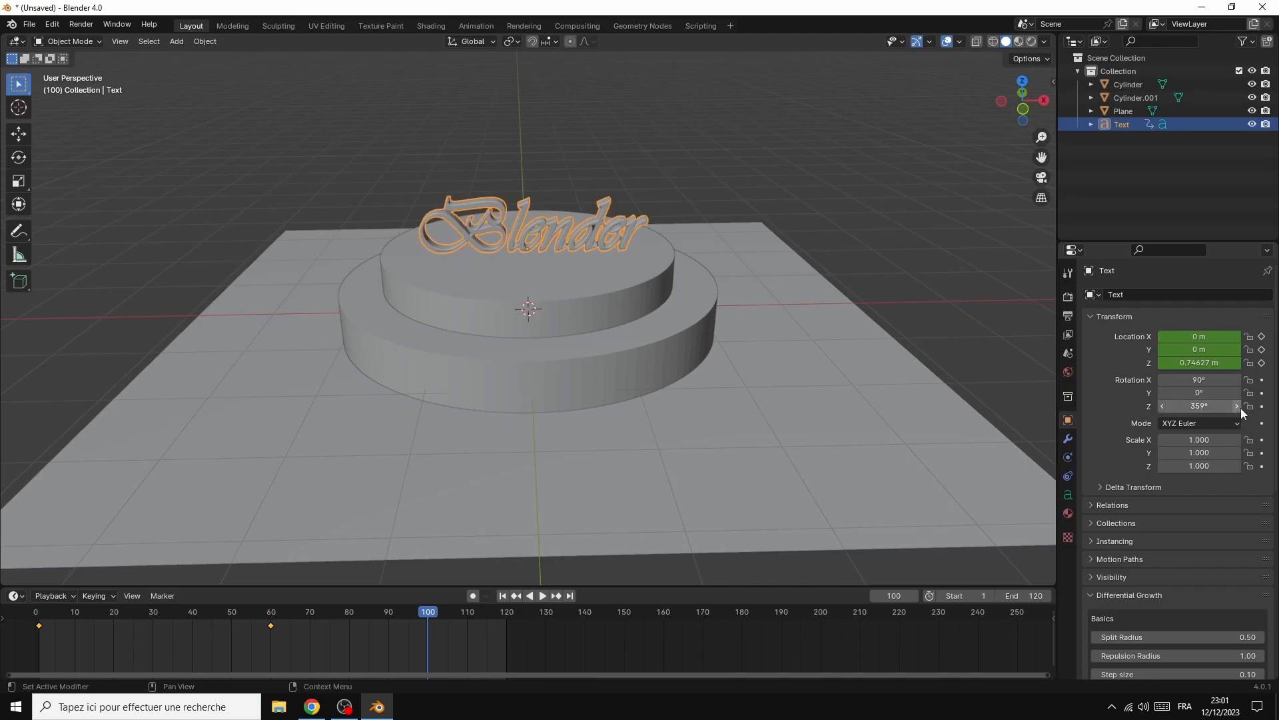
pyautogui.rightClick(1203, 406)
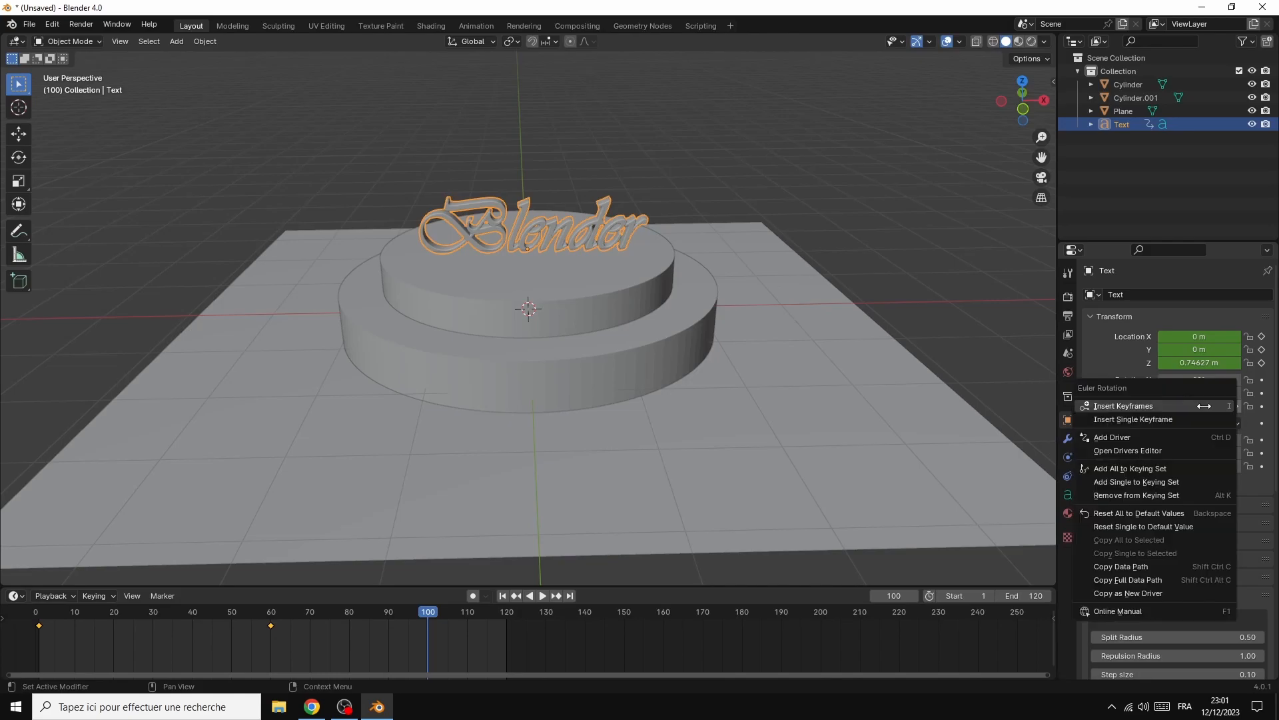
pyautogui.click(1161, 406)
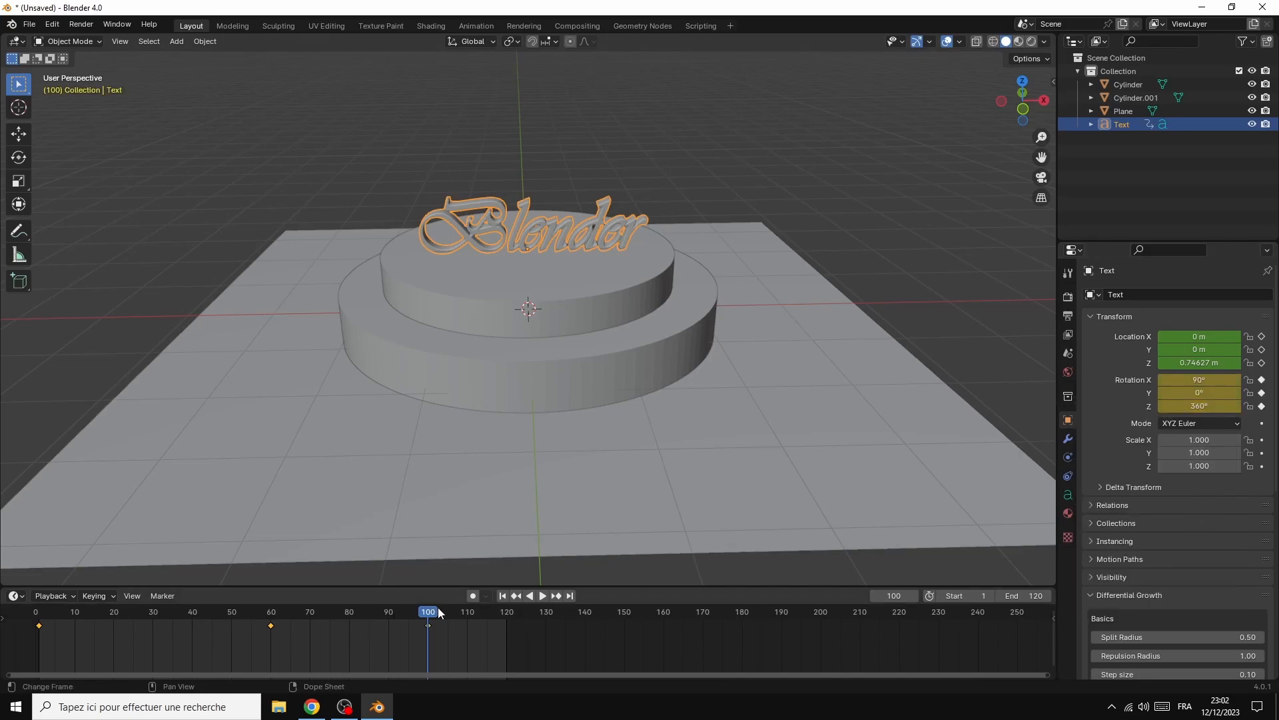
# Play the animation from frame 1 to check the text's rotation
pyautogui.moveTo(435, 614); pyautogui.dragTo(39, 625)
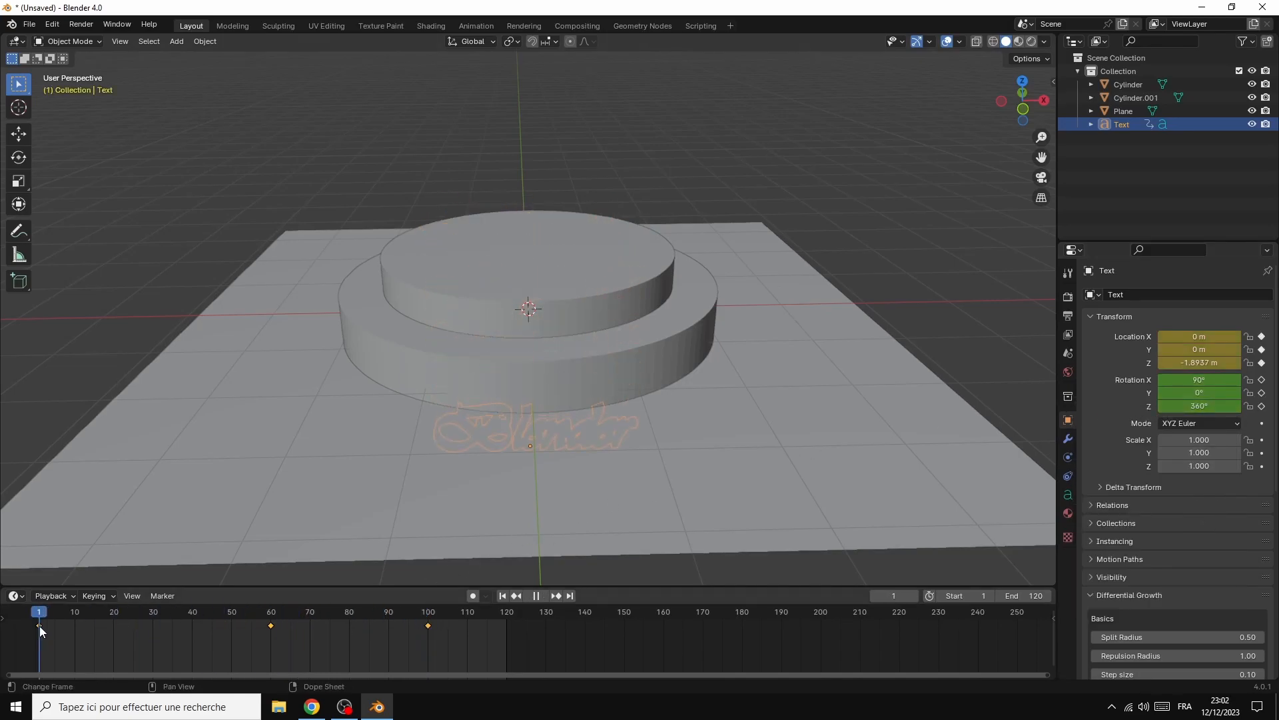
pyautogui.click(542, 595)
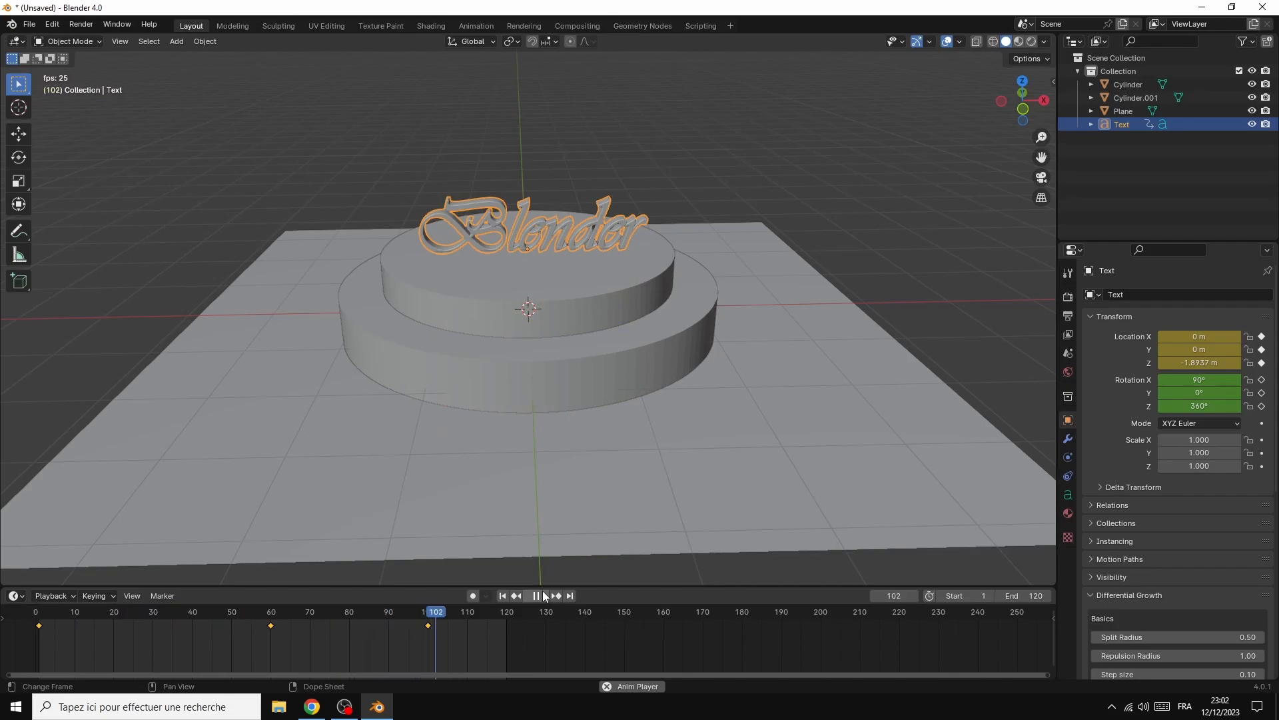
pyautogui.click(531, 595)
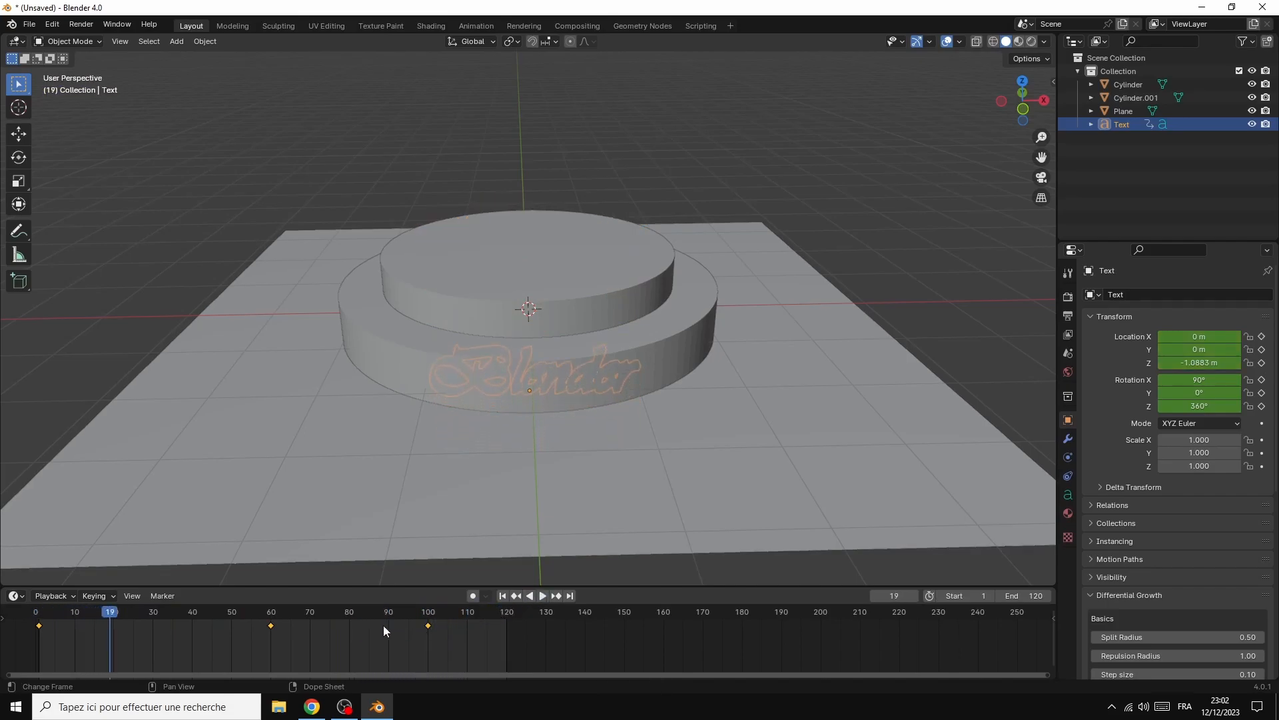
# At frame 60, set the text's Z rotation to 0° and insert a rotation keyframe
pyautogui.moveTo(115, 619); pyautogui.dragTo(39, 616)
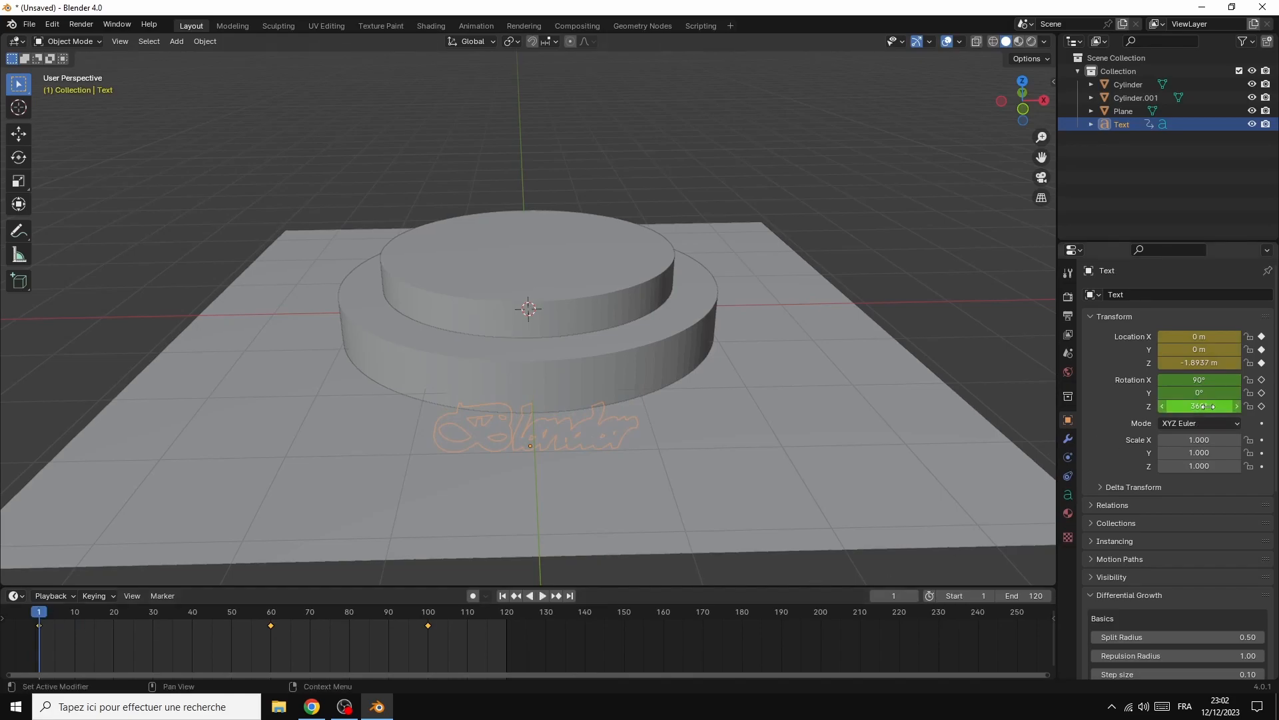
pyautogui.moveTo(1199, 406); pyautogui.dragTo(1136, 406)
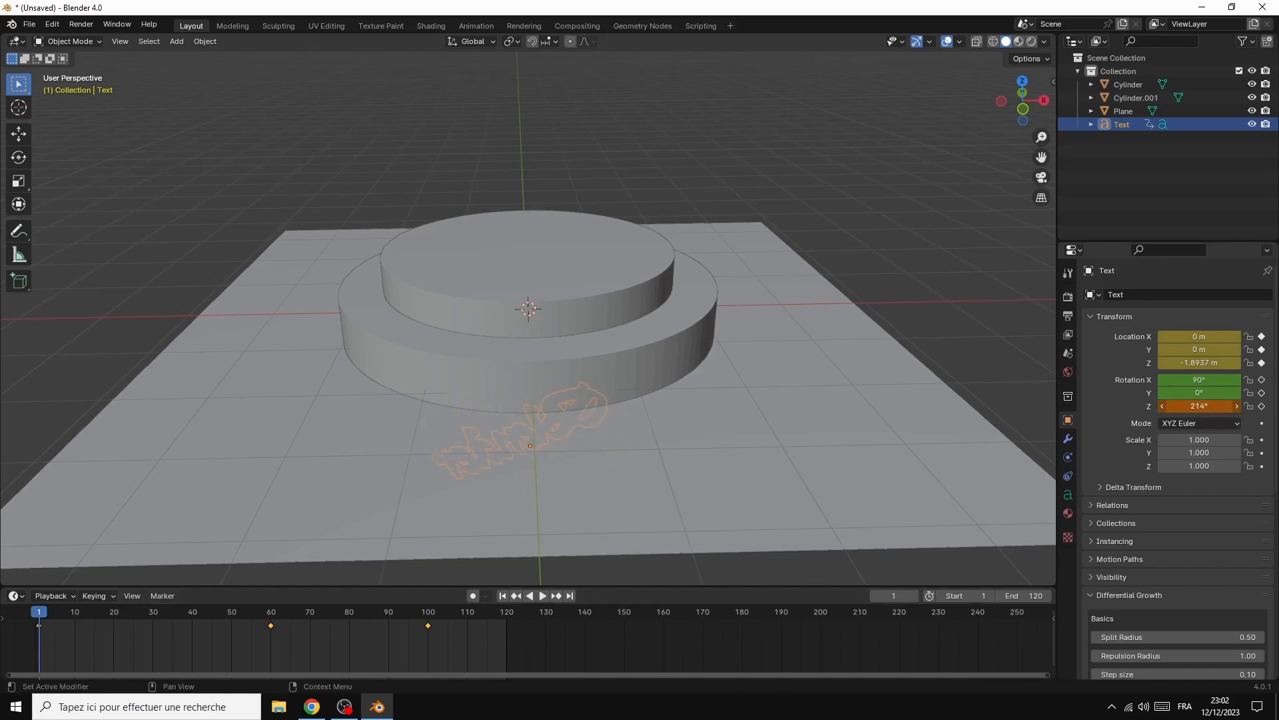
pyautogui.moveTo(35, 617); pyautogui.dragTo(270, 625)
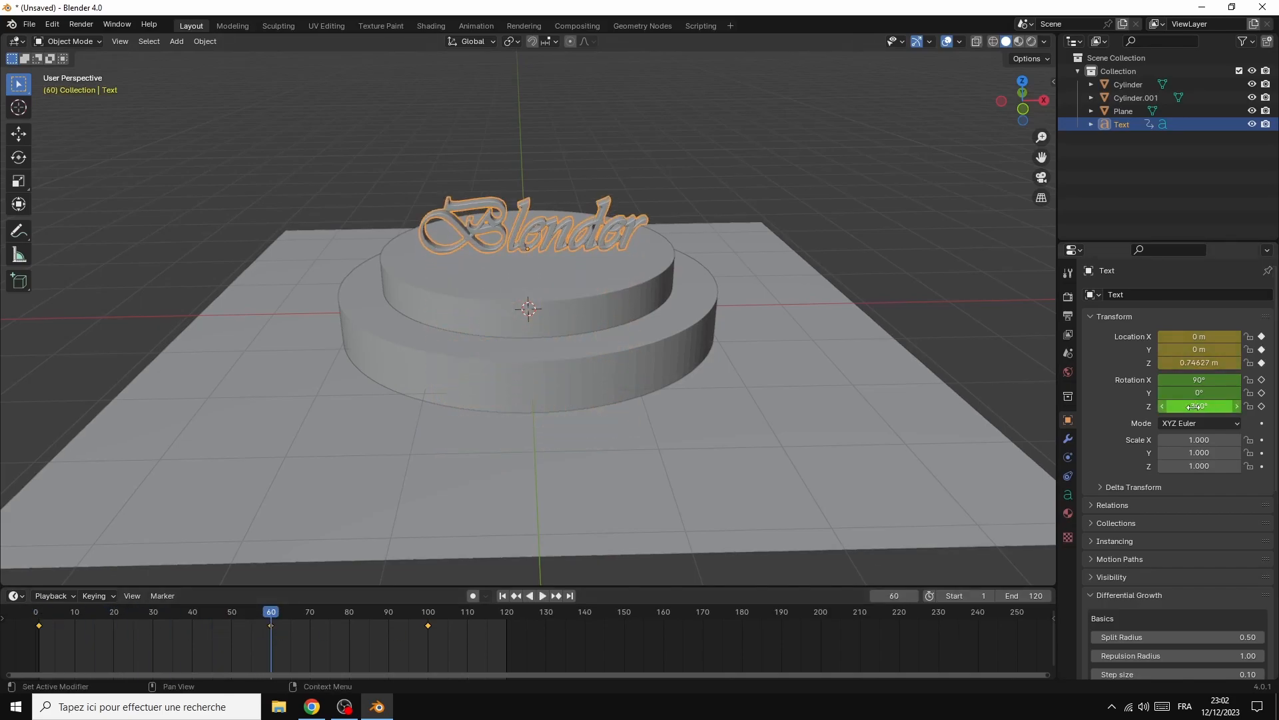
pyautogui.moveTo(1194, 406); pyautogui.dragTo(1106, 405)
pyautogui.click(1203, 406)
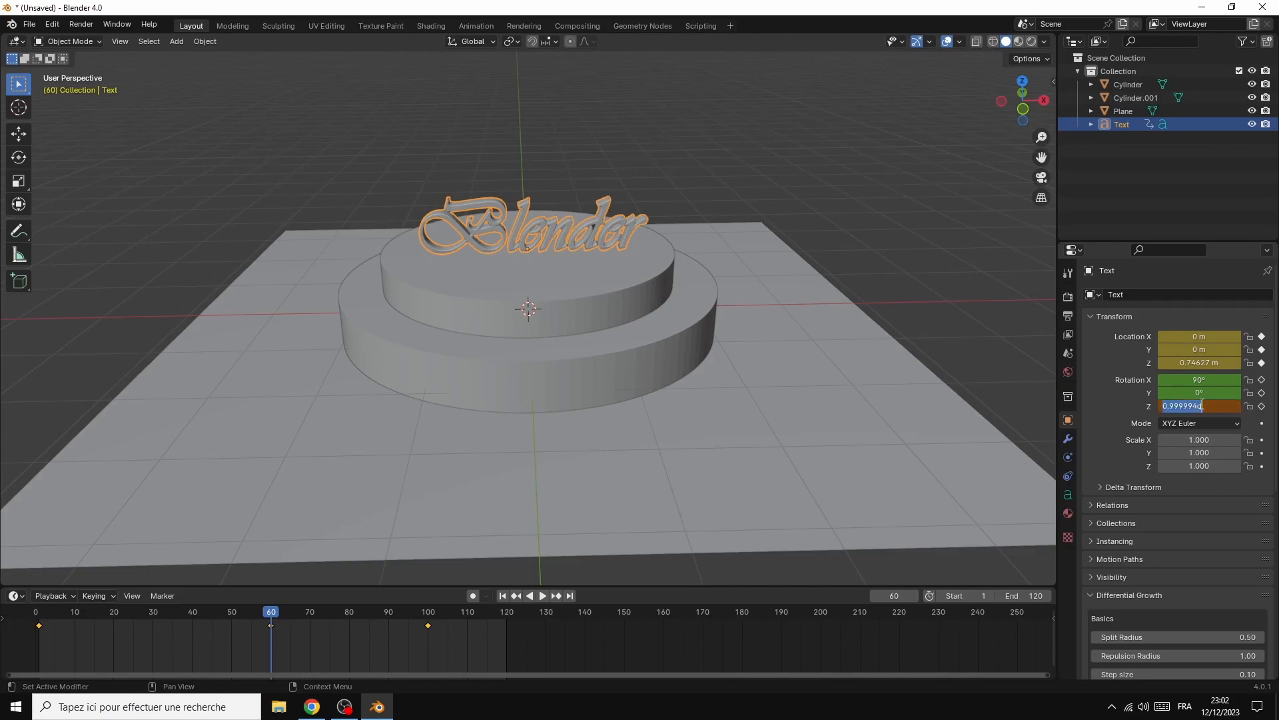
pyautogui.write('0')
pyautogui.press('Return')
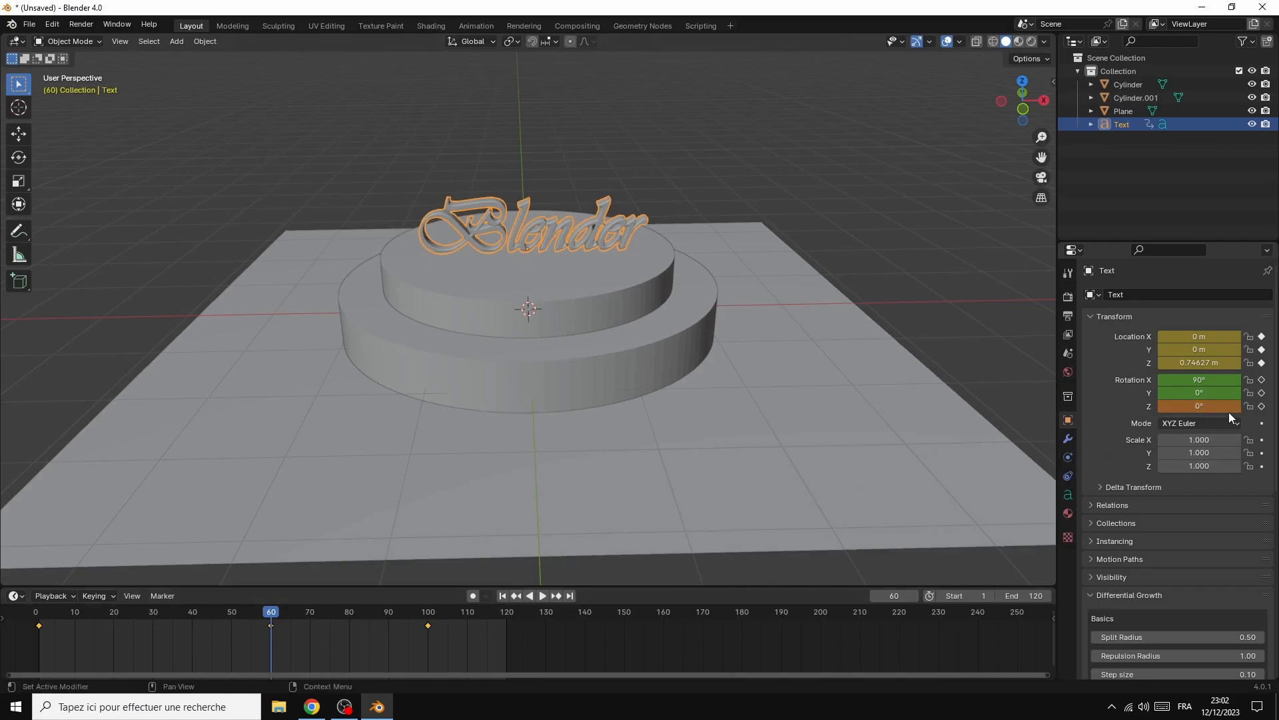
pyautogui.rightClick(1210, 408)
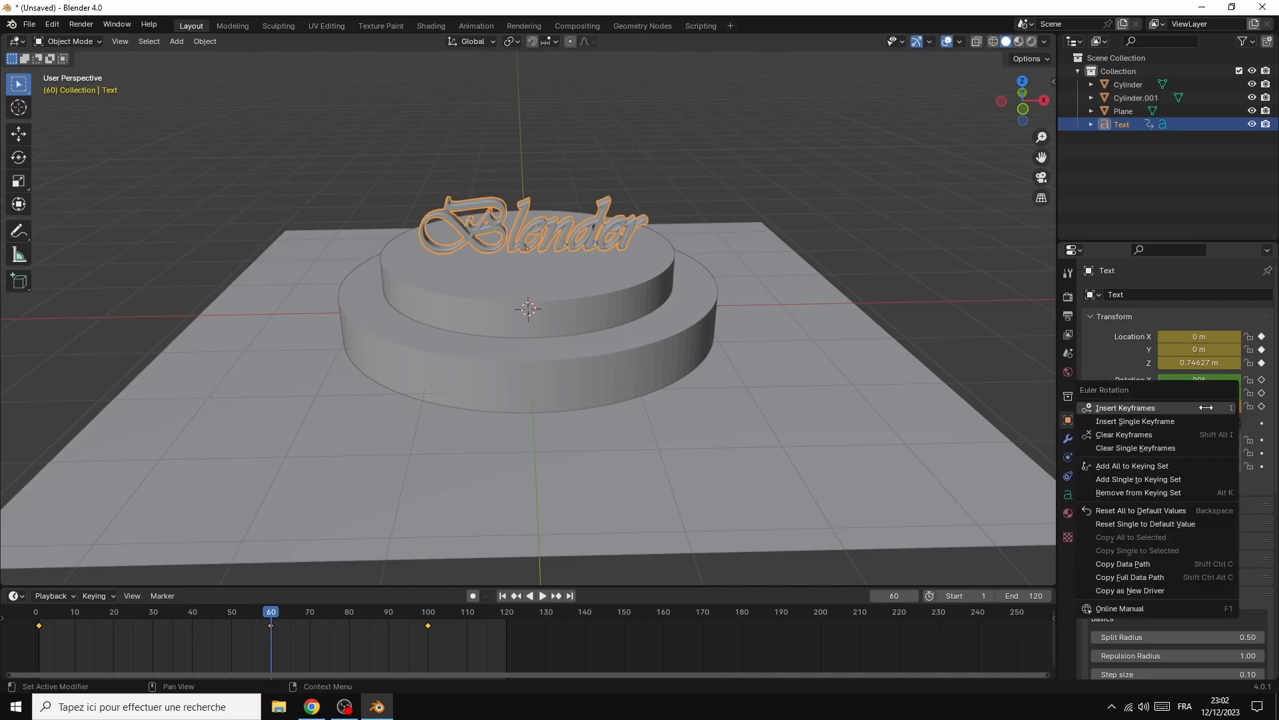
pyautogui.click(1133, 408)
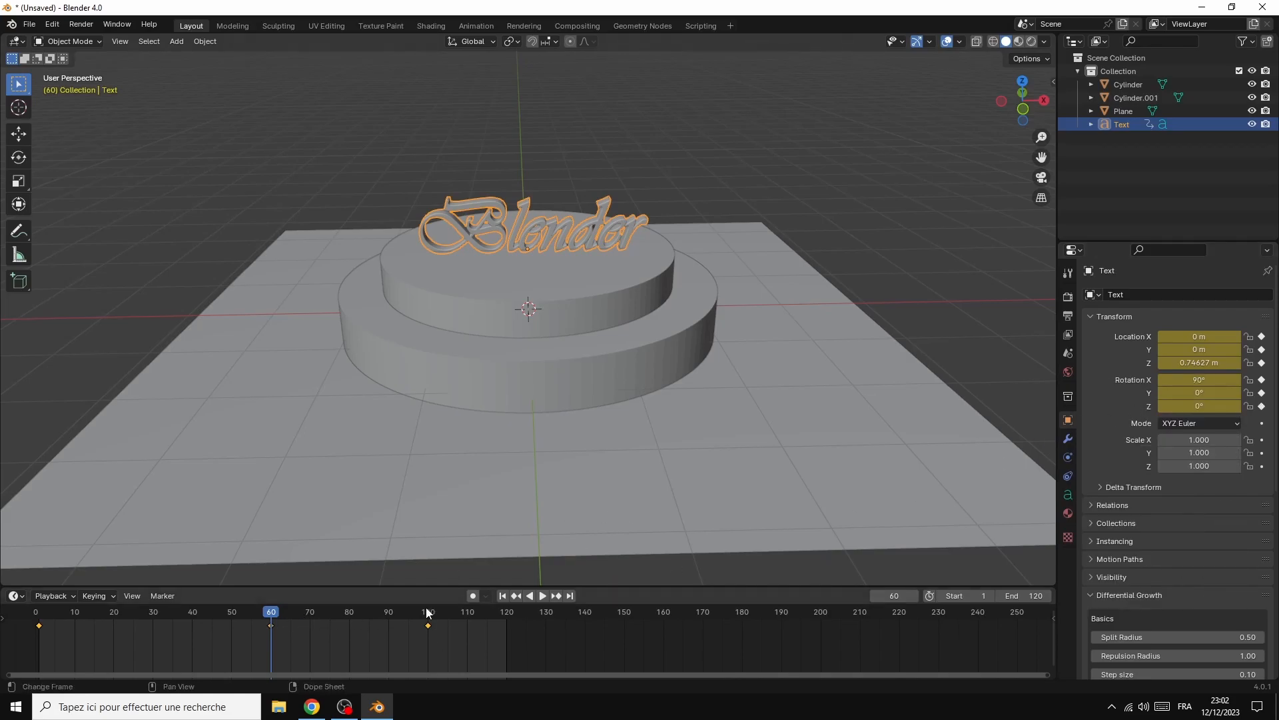
# Play back the text's combined rise and spin, and scrub through the timeline to frame 120
pyautogui.click(541, 598)
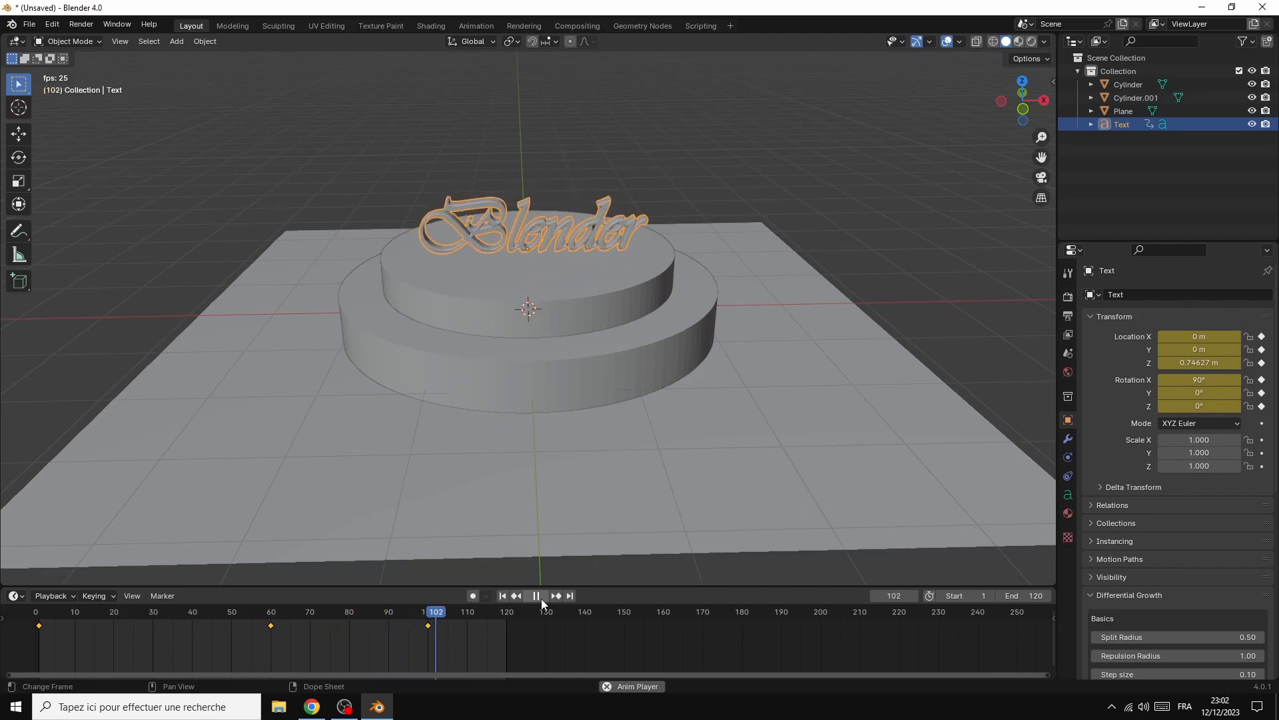
pyautogui.click(535, 596)
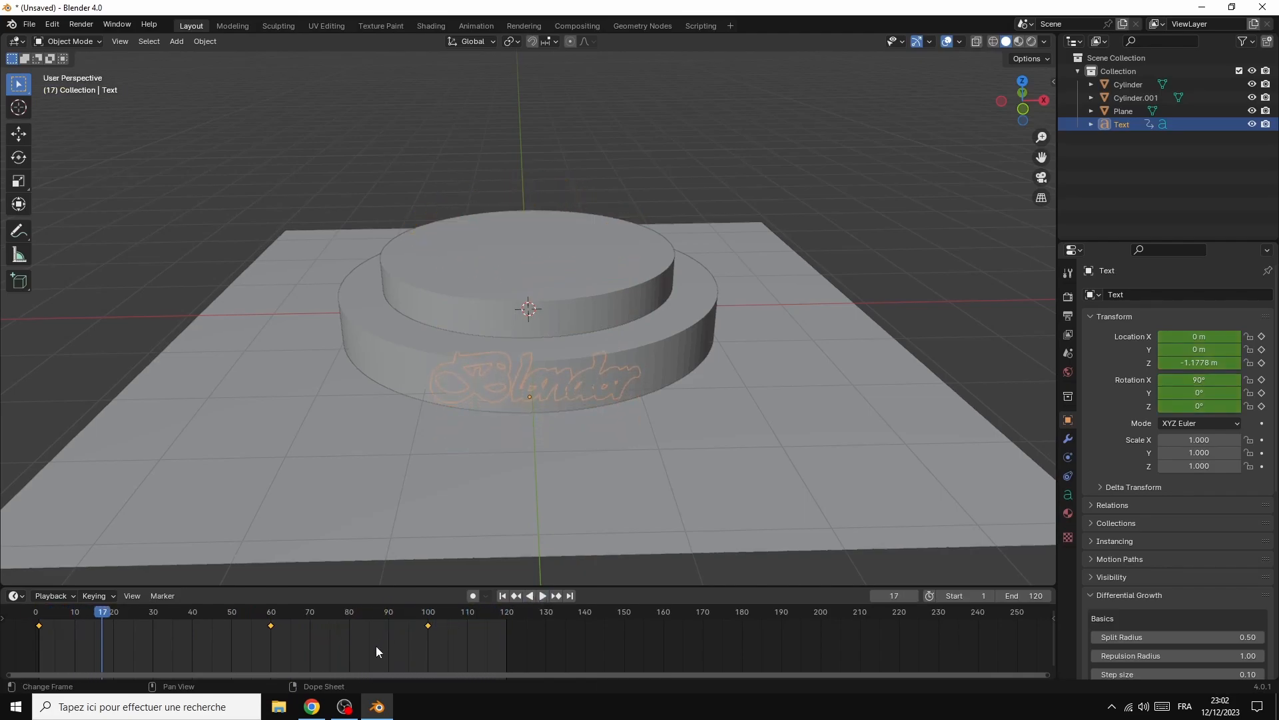
pyautogui.moveTo(226, 625); pyautogui.dragTo(508, 670)
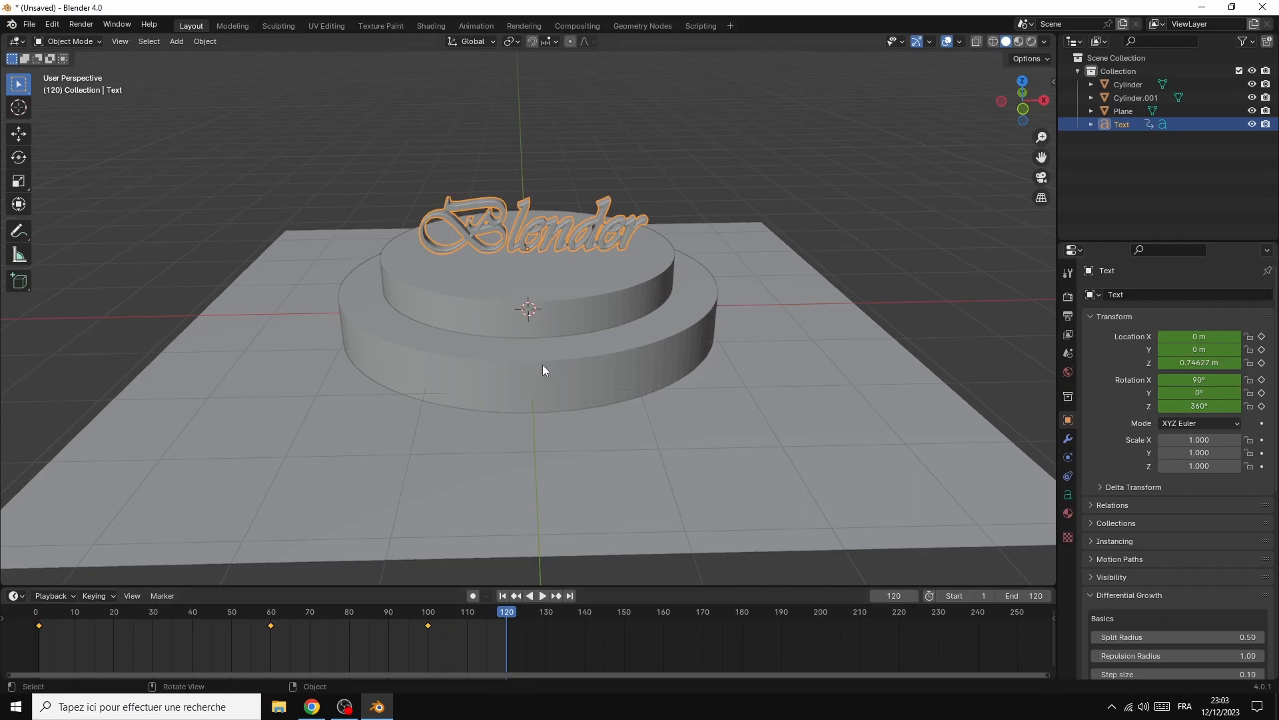
# Return to frame 1 and apply Shade Auto Smooth to the podium's lower cylinder
pyautogui.click(507, 360)
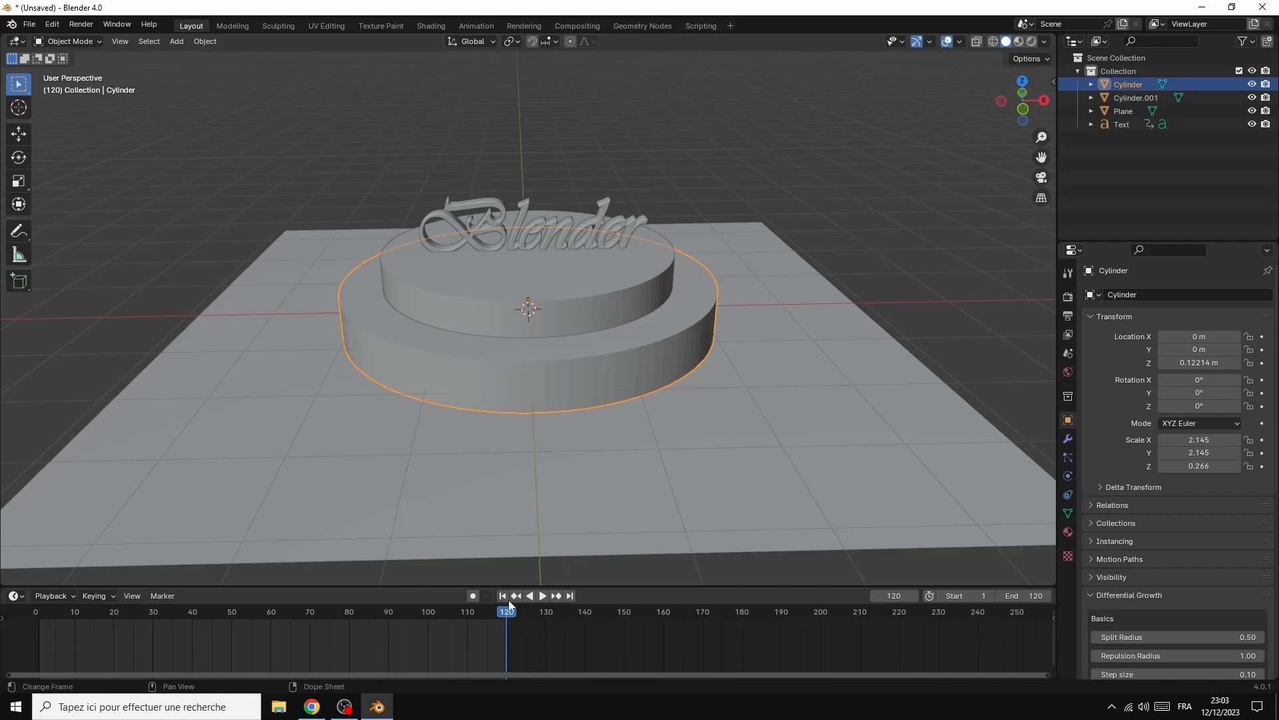
pyautogui.moveTo(510, 613); pyautogui.dragTo(39, 611)
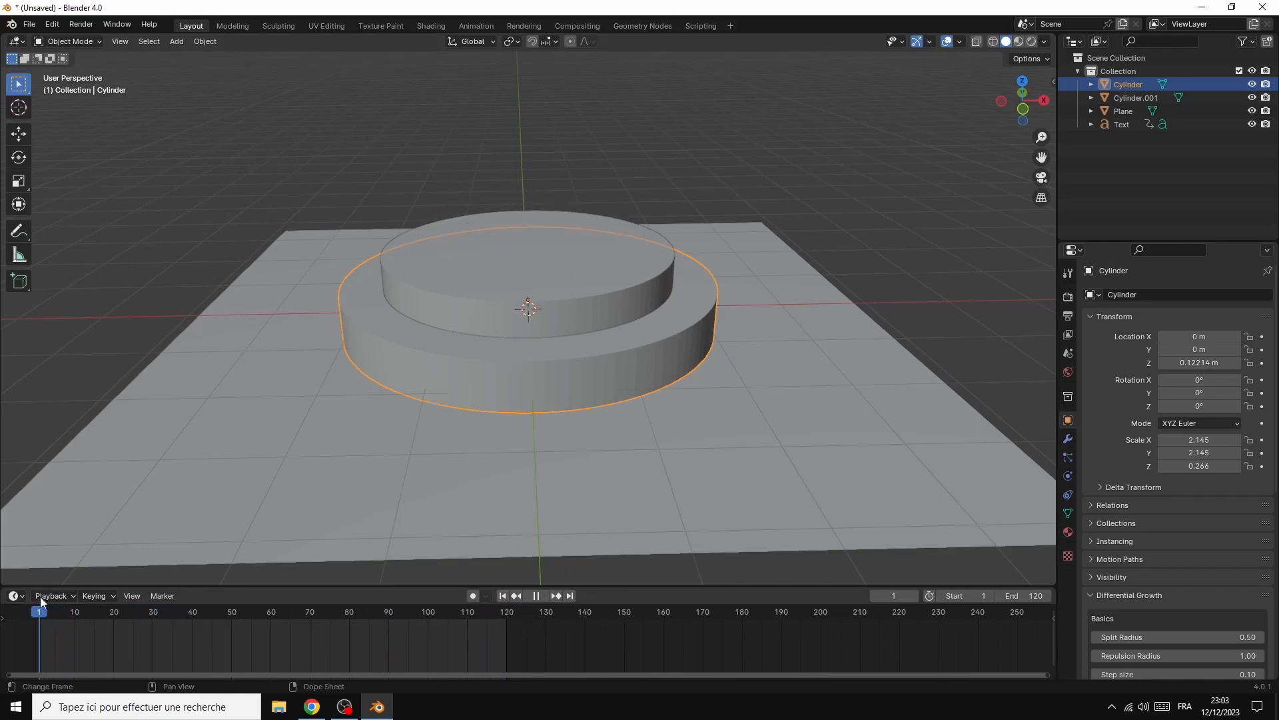
pyautogui.rightClick(571, 357)
pyautogui.click(549, 250)
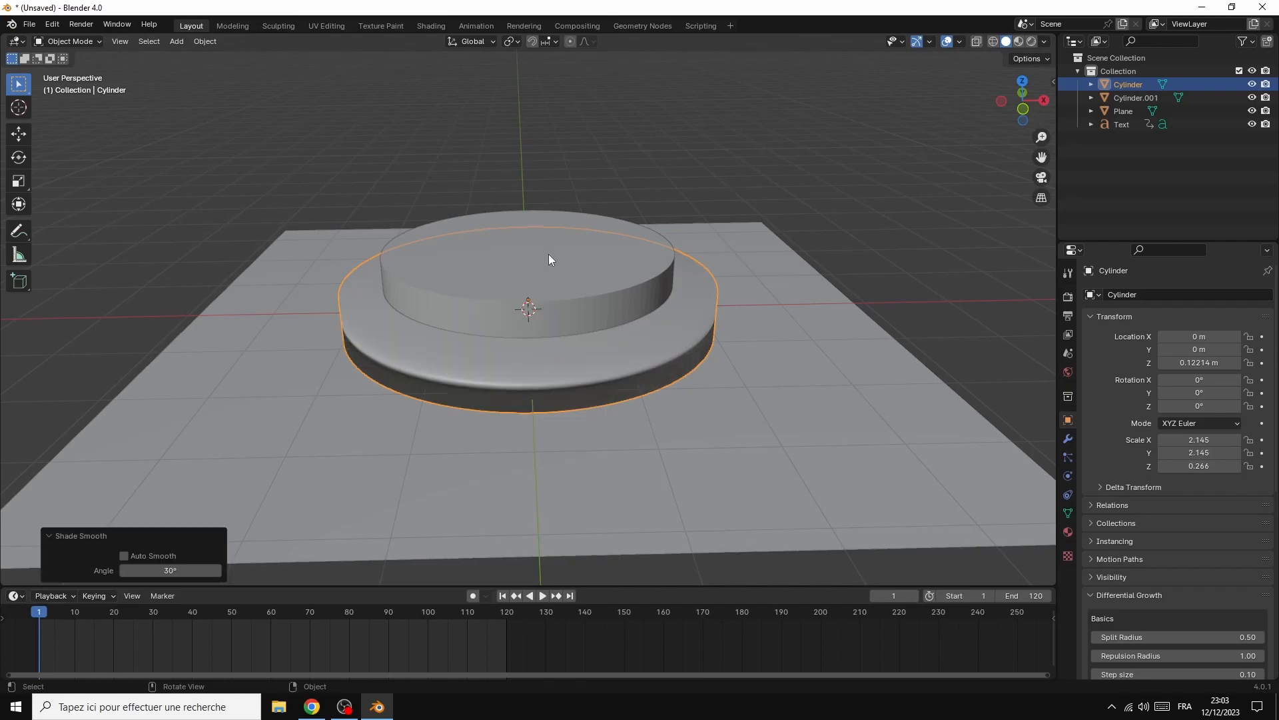
pyautogui.rightClick(525, 371)
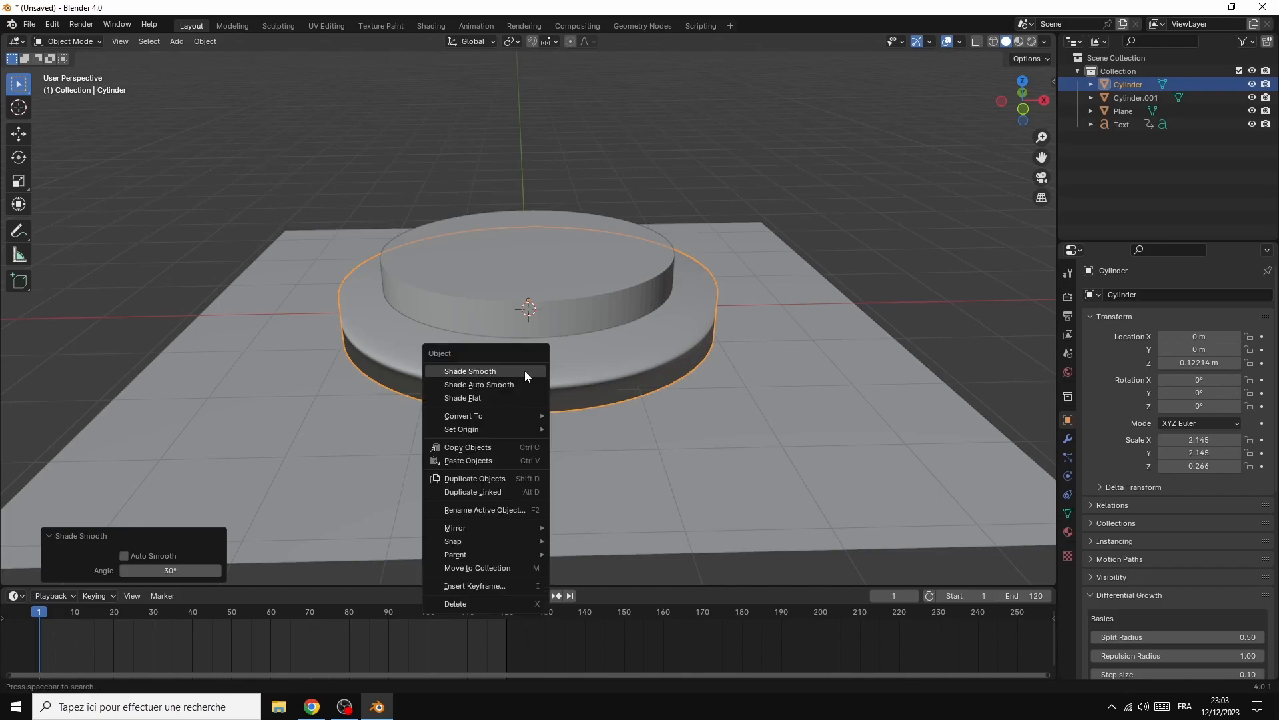
pyautogui.click(485, 386)
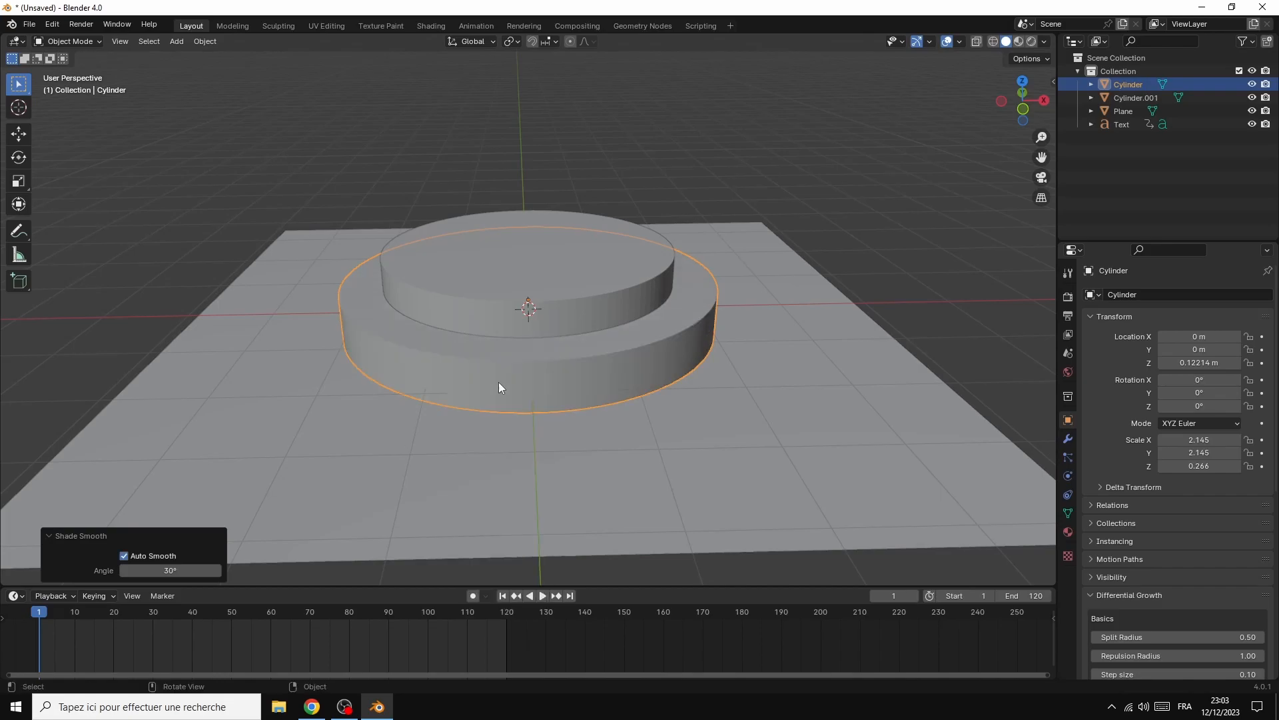
# Apply Shade Auto Smooth to the podium's upper cylinder
pyautogui.click(550, 294)
pyautogui.rightClick(550, 295)
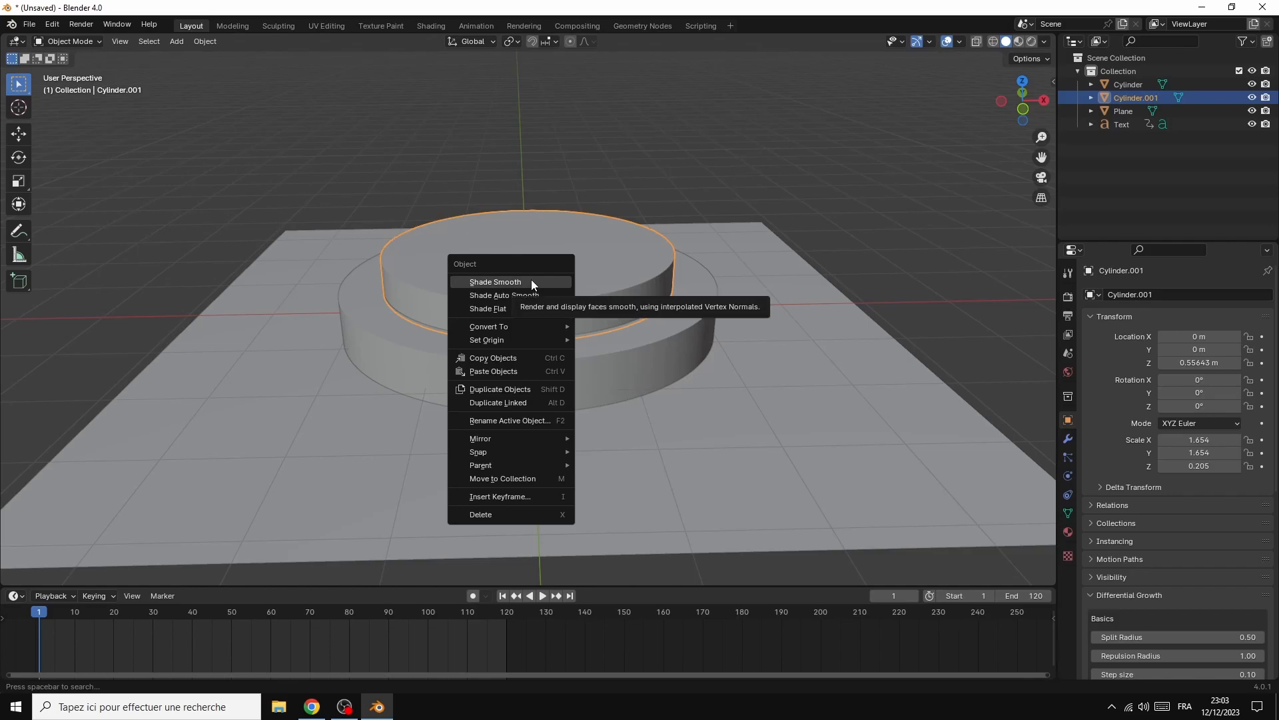
pyautogui.click(531, 280)
pyautogui.rightClick(526, 293)
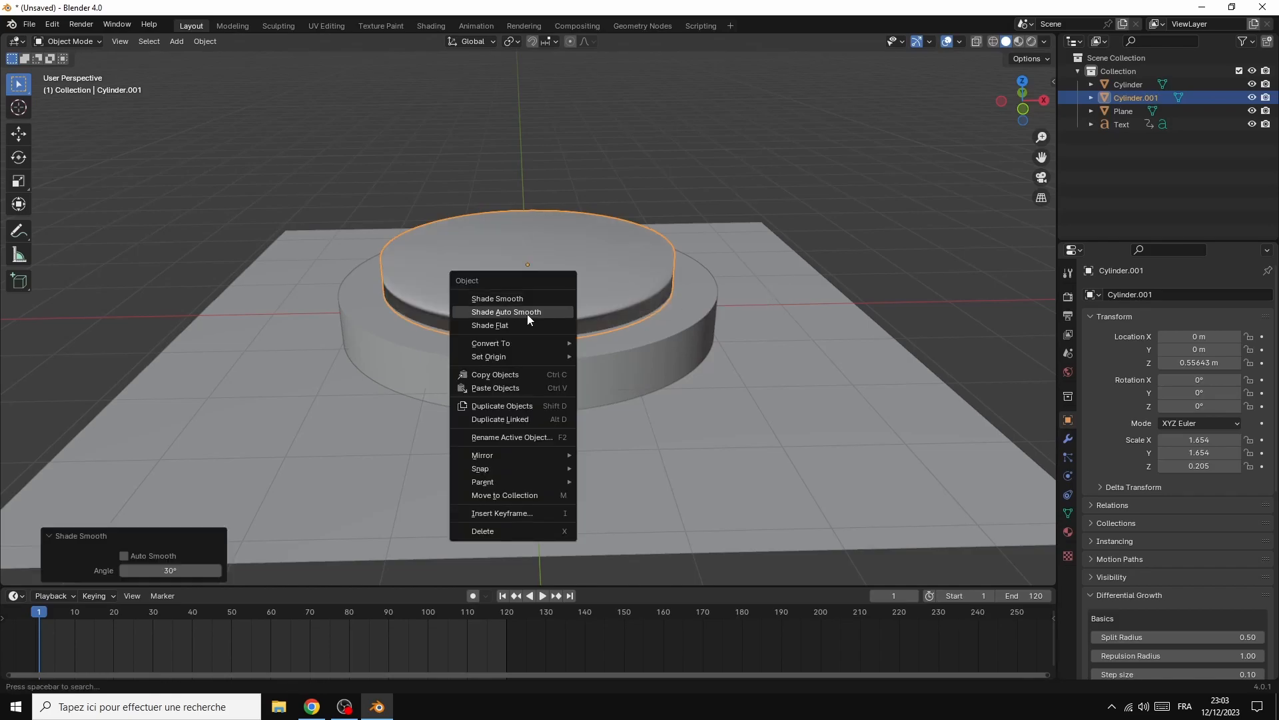
pyautogui.click(528, 313)
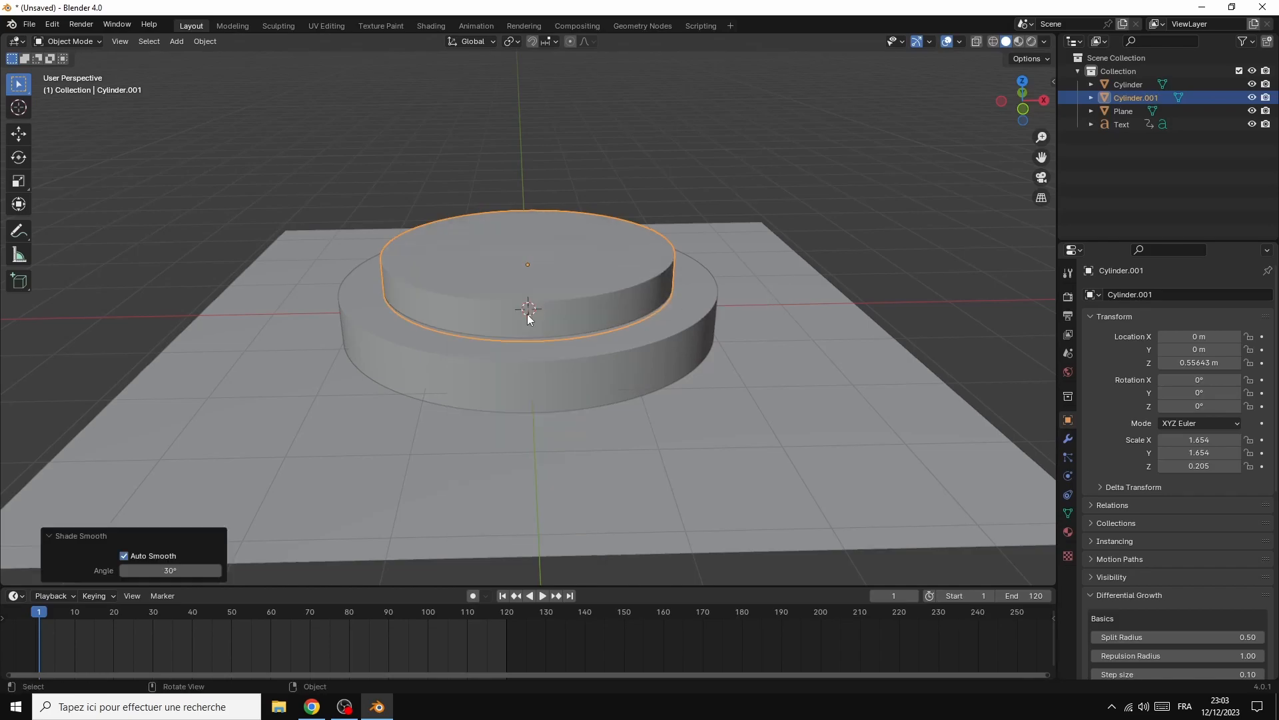
# At frame 1, lower the podium's bottom cylinder to Z location -0.87786 m and insert a location keyframe
pyautogui.click(483, 386)
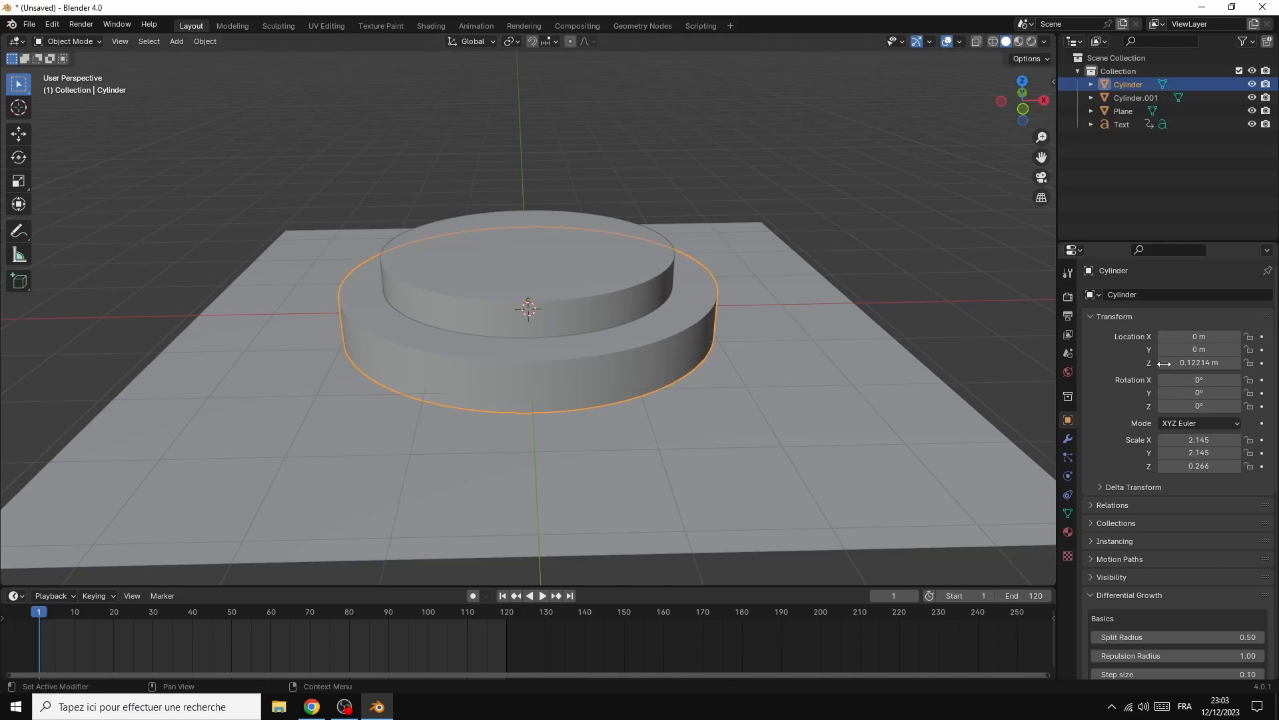
pyautogui.moveTo(1187, 363); pyautogui.dragTo(1124, 364)
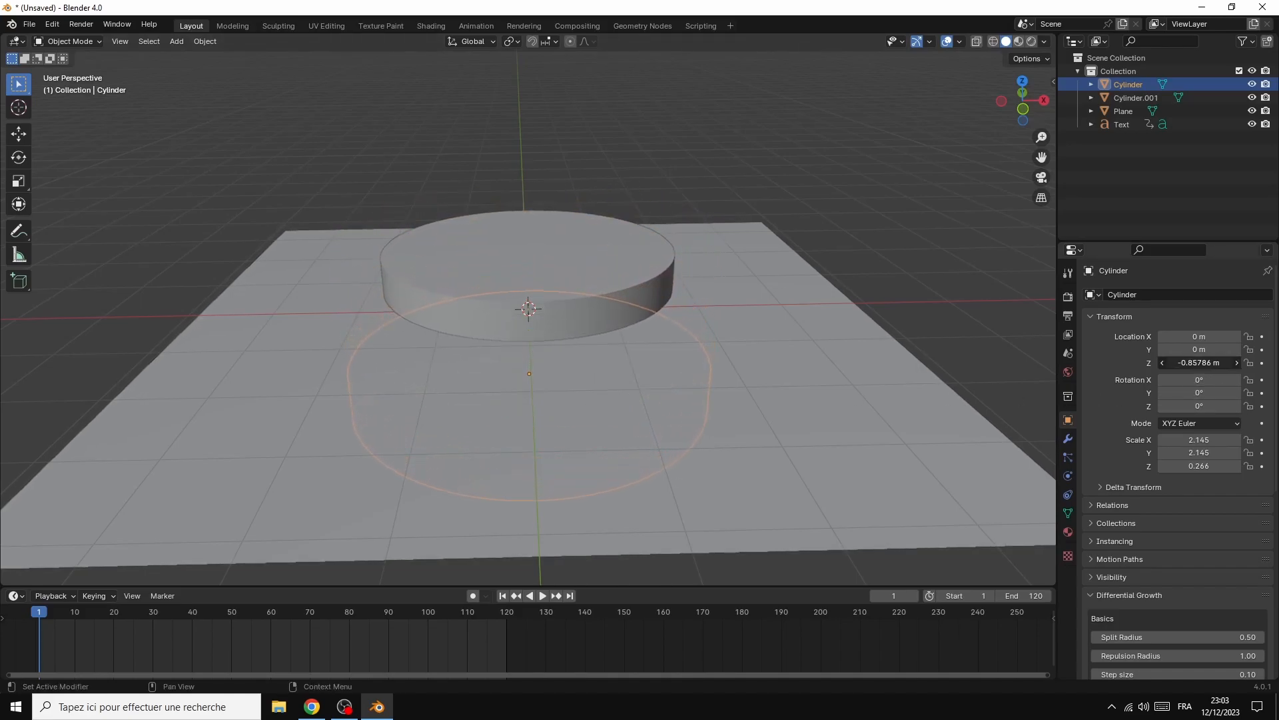
pyautogui.rightClick(1197, 364)
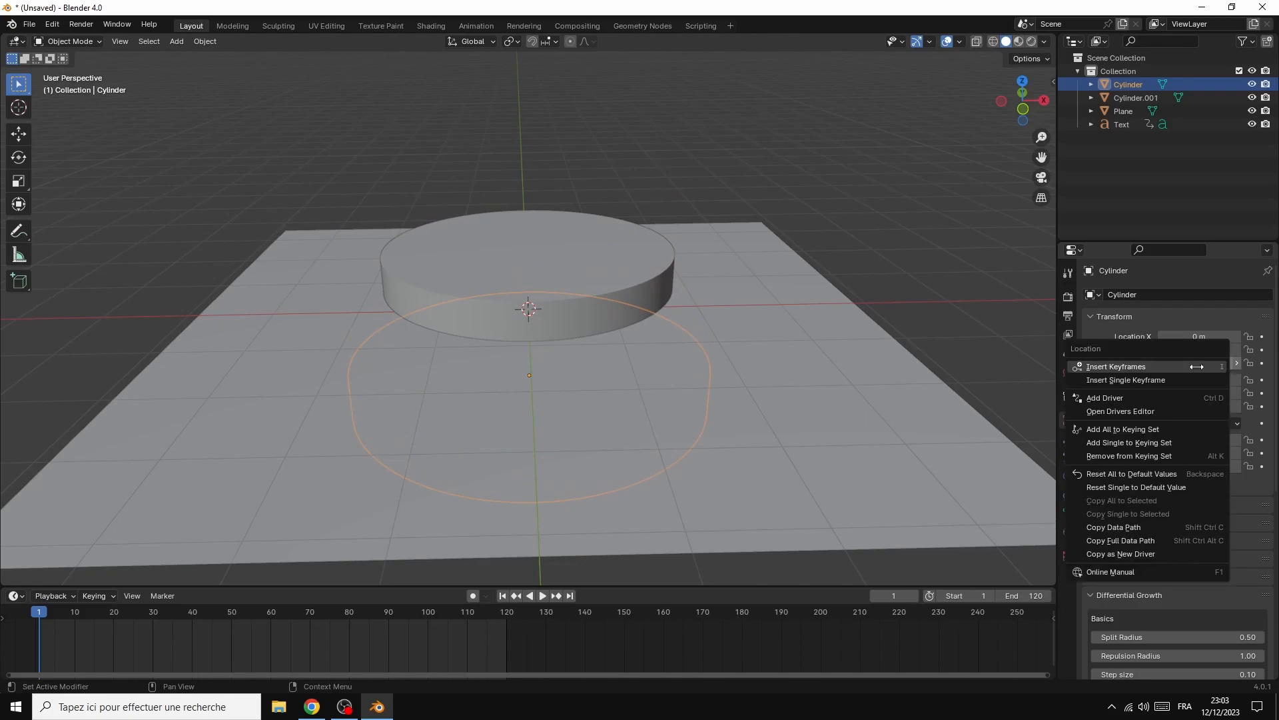
pyautogui.click(1138, 367)
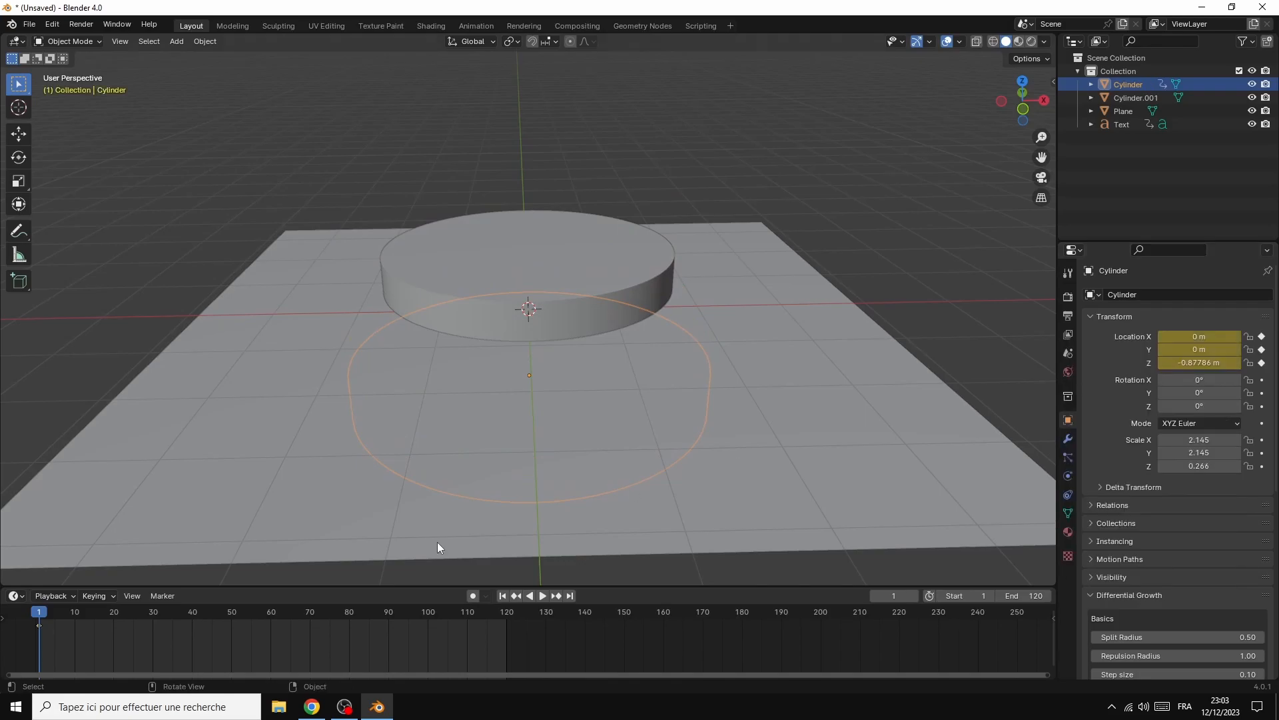
# At frame 30, raise the bottom cylinder to Z location 0.092142 m and insert a location keyframe
pyautogui.press('space')
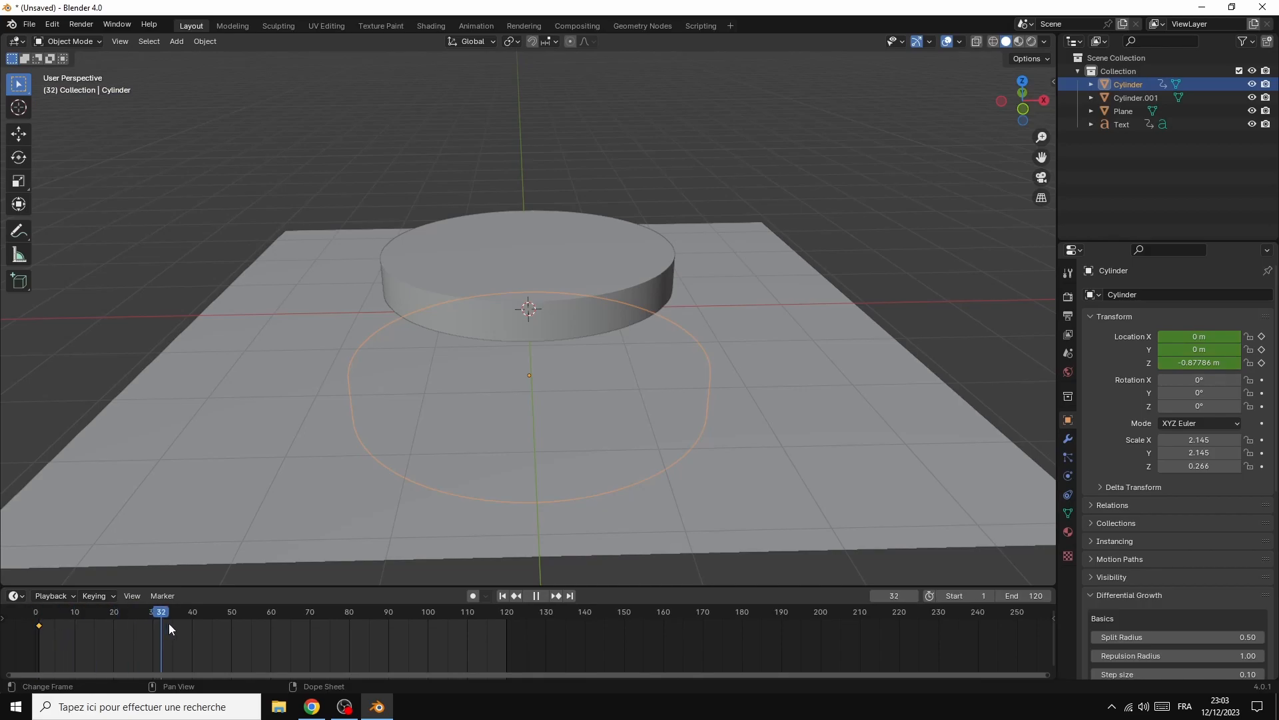
pyautogui.moveTo(262, 633); pyautogui.dragTo(152, 598)
pyautogui.moveTo(1202, 363)
pyautogui.mouseDown()
pyautogui.moveTo(1265, 363)
pyautogui.moveTo(1202, 362)
pyautogui.mouseUp()
pyautogui.rightClick(1198, 362)
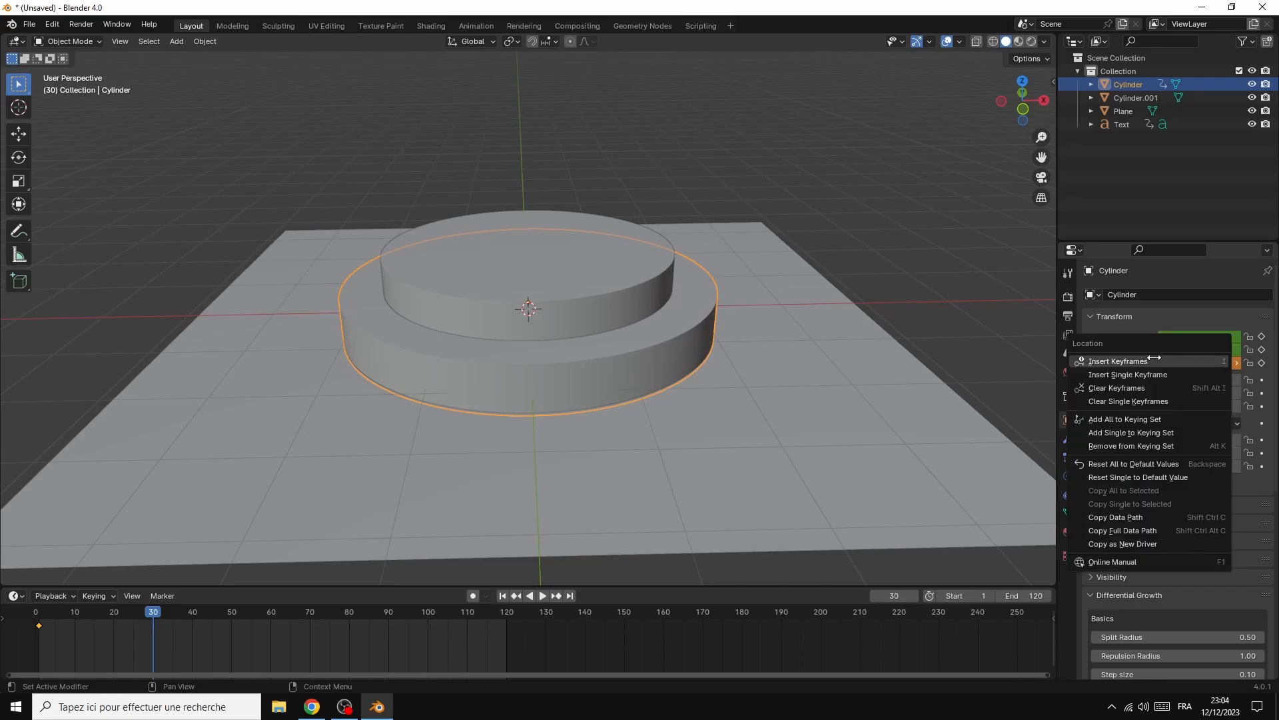
pyautogui.click(1147, 361)
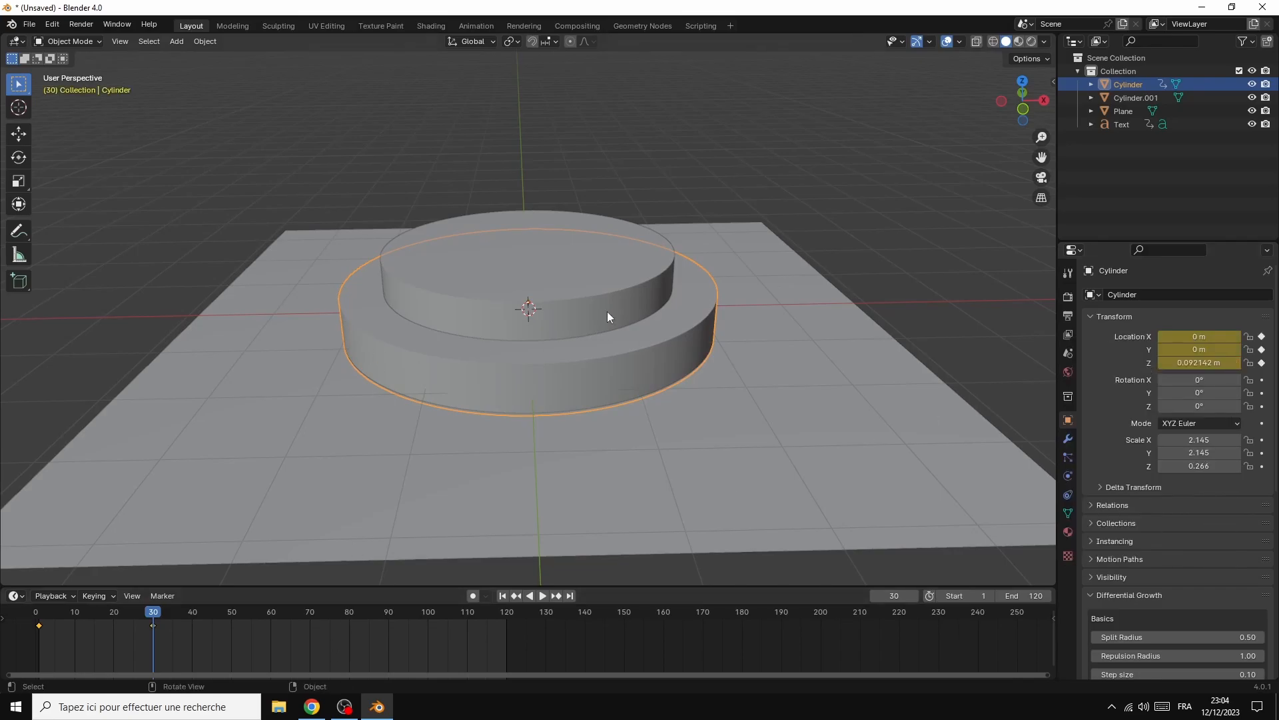
# At frame 1, lower the podium's upper cylinder to Z location -0.83357 m and insert a location keyframe
pyautogui.click(533, 302)
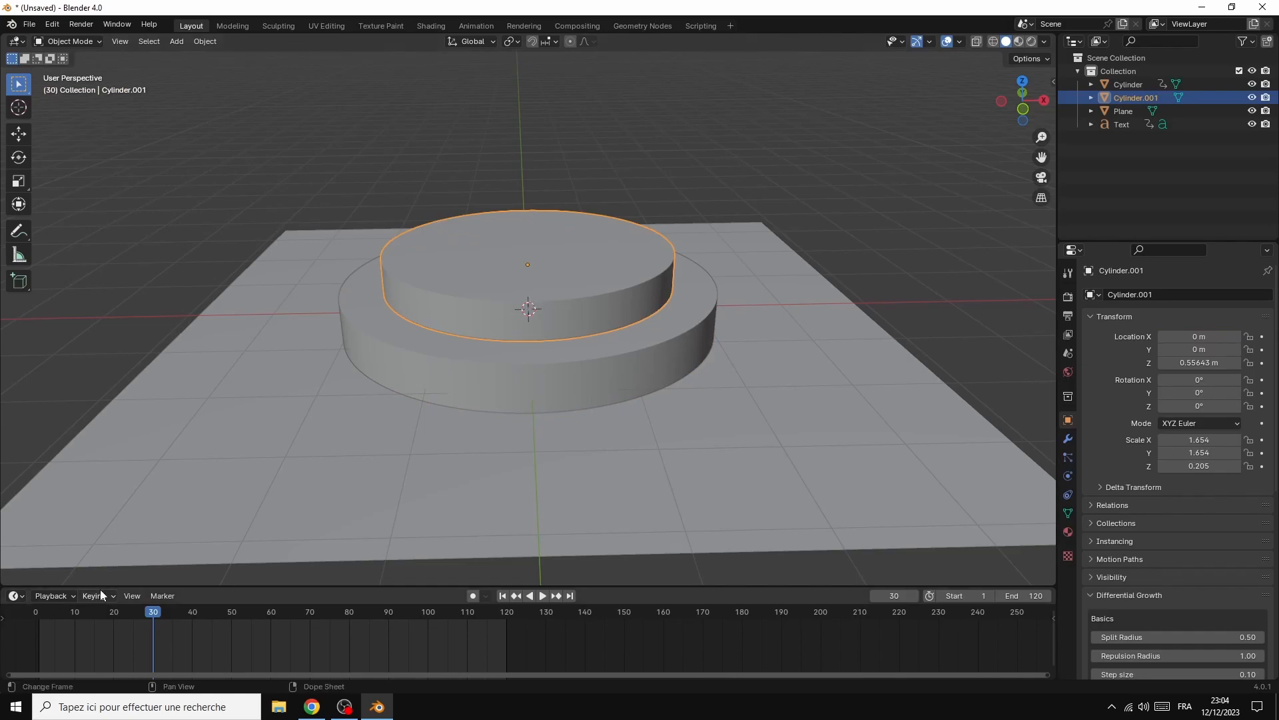
pyautogui.moveTo(155, 617); pyautogui.dragTo(40, 609)
pyautogui.press('space')
pyautogui.press('space')
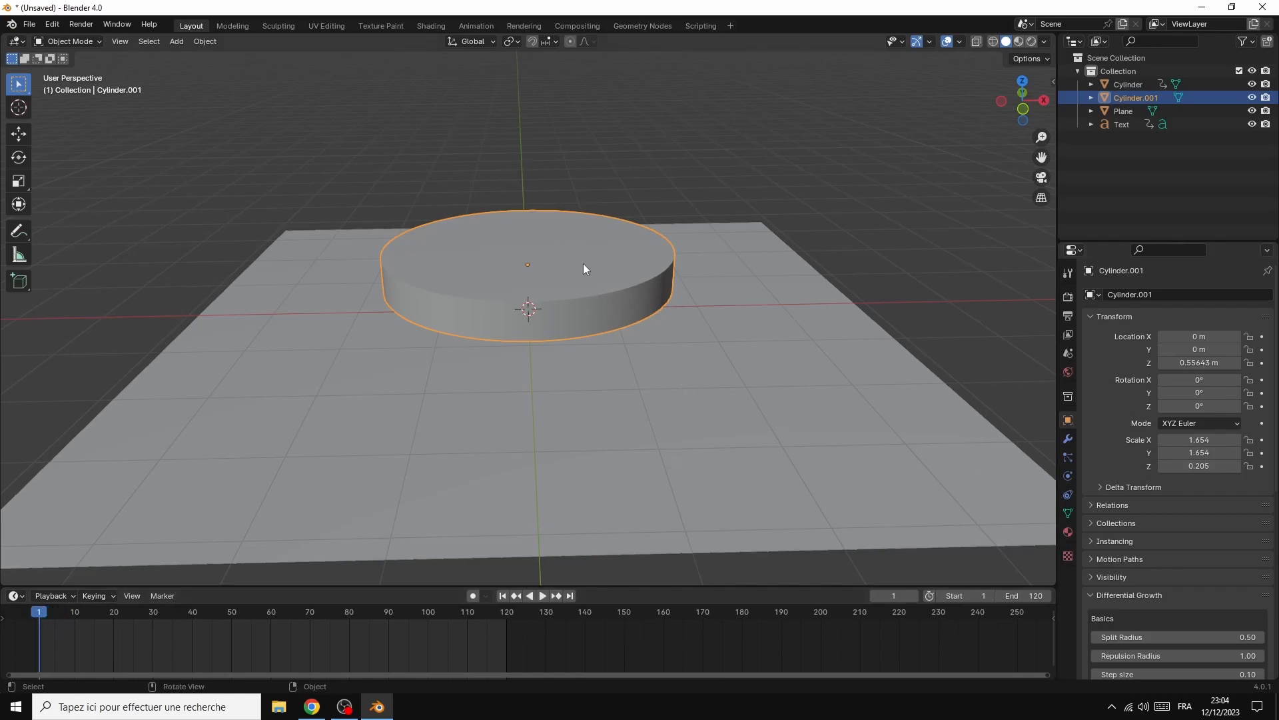
pyautogui.moveTo(1209, 363); pyautogui.dragTo(1141, 363)
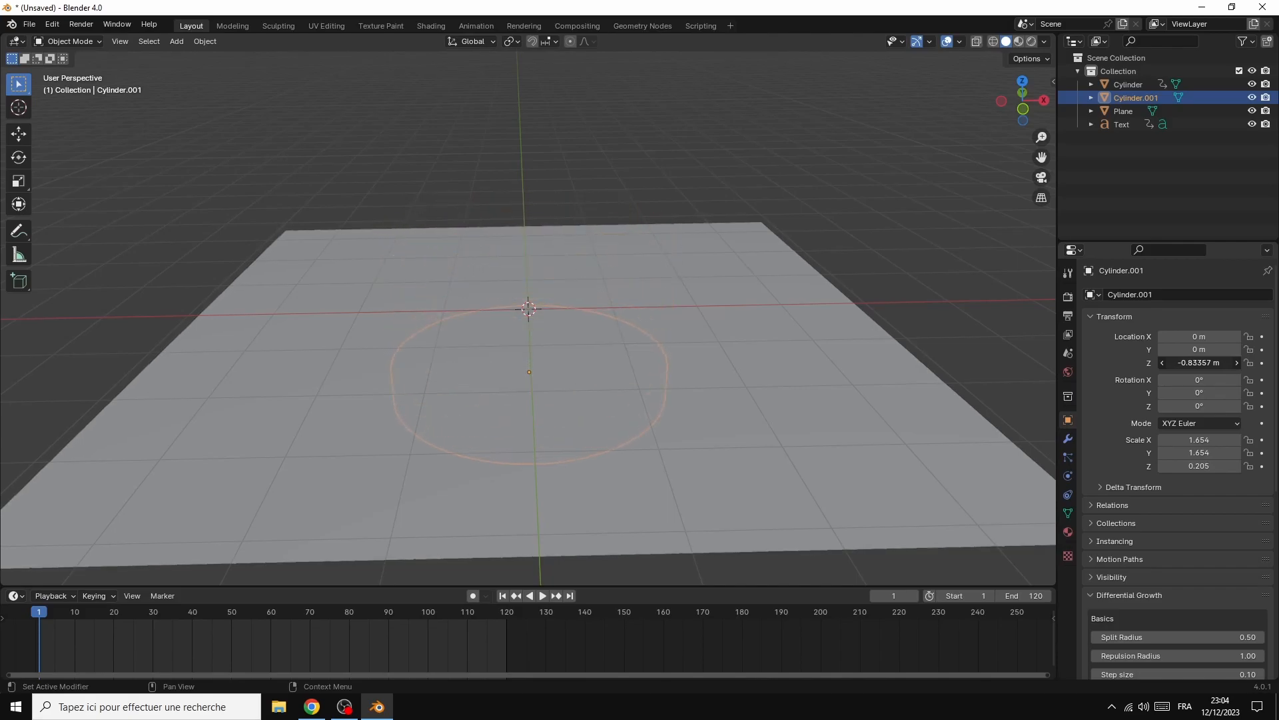
pyautogui.rightClick(1160, 363)
pyautogui.click(1160, 364)
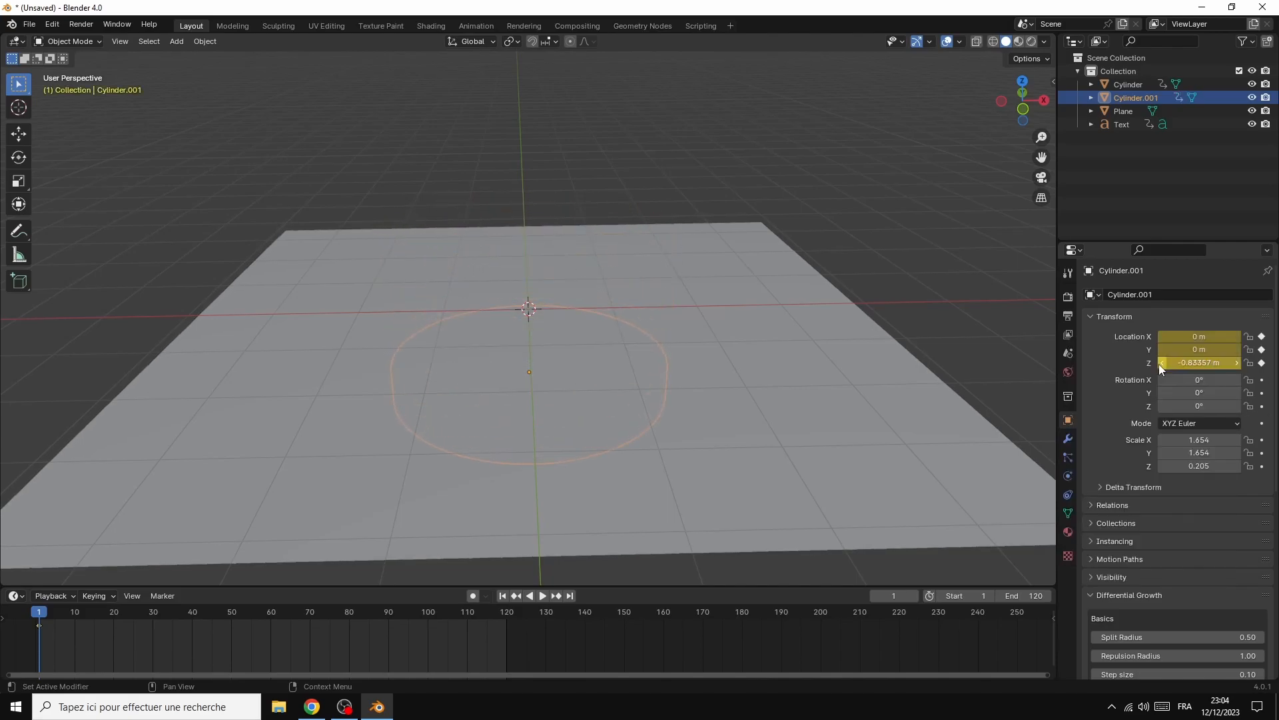
# At frame 40, raise the upper cylinder to Z location 0.58643 m and insert a location keyframe
pyautogui.press('space')
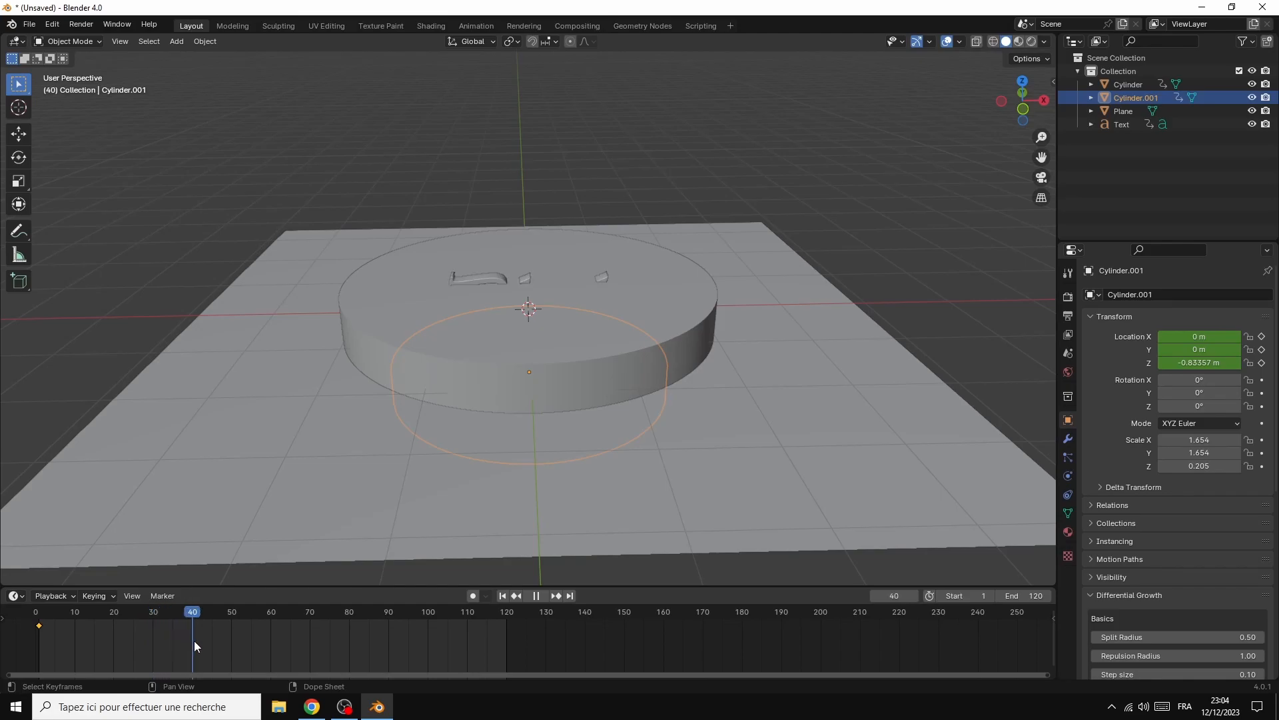
pyautogui.press('space')
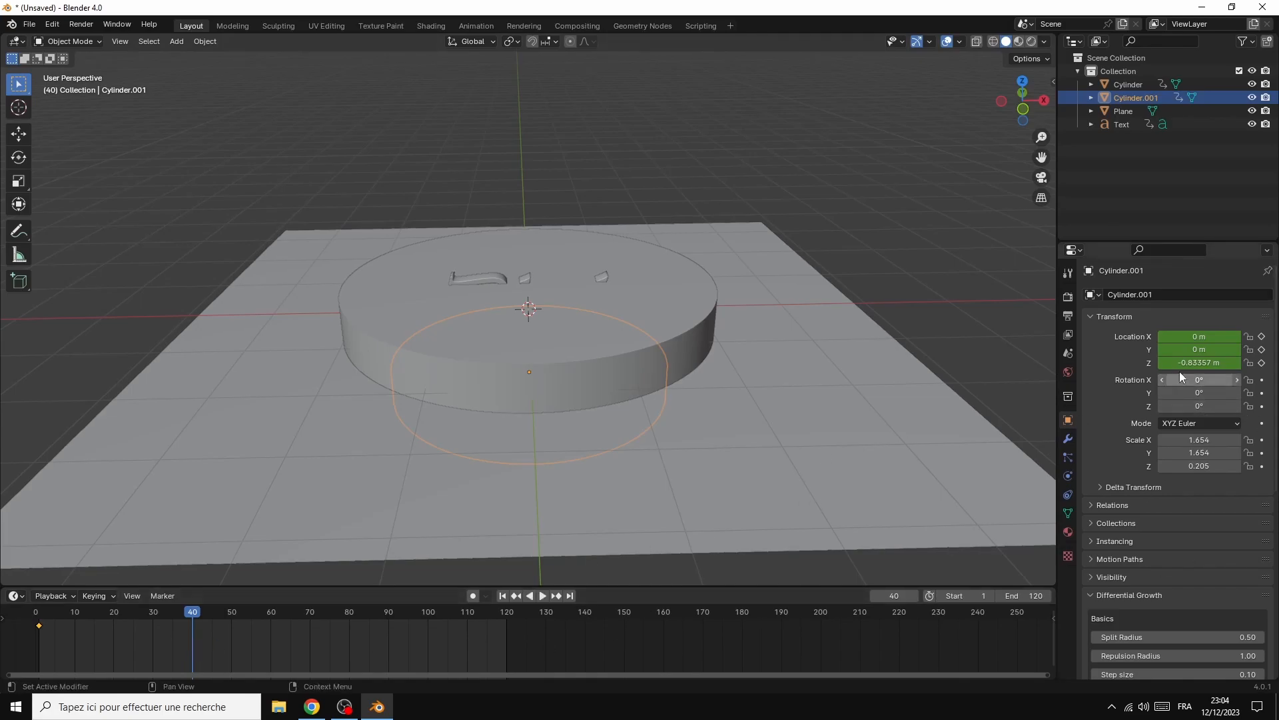
pyautogui.moveTo(1191, 364)
pyautogui.mouseDown()
pyautogui.moveTo(1278, 364)
pyautogui.moveTo(1198, 365)
pyautogui.mouseUp()
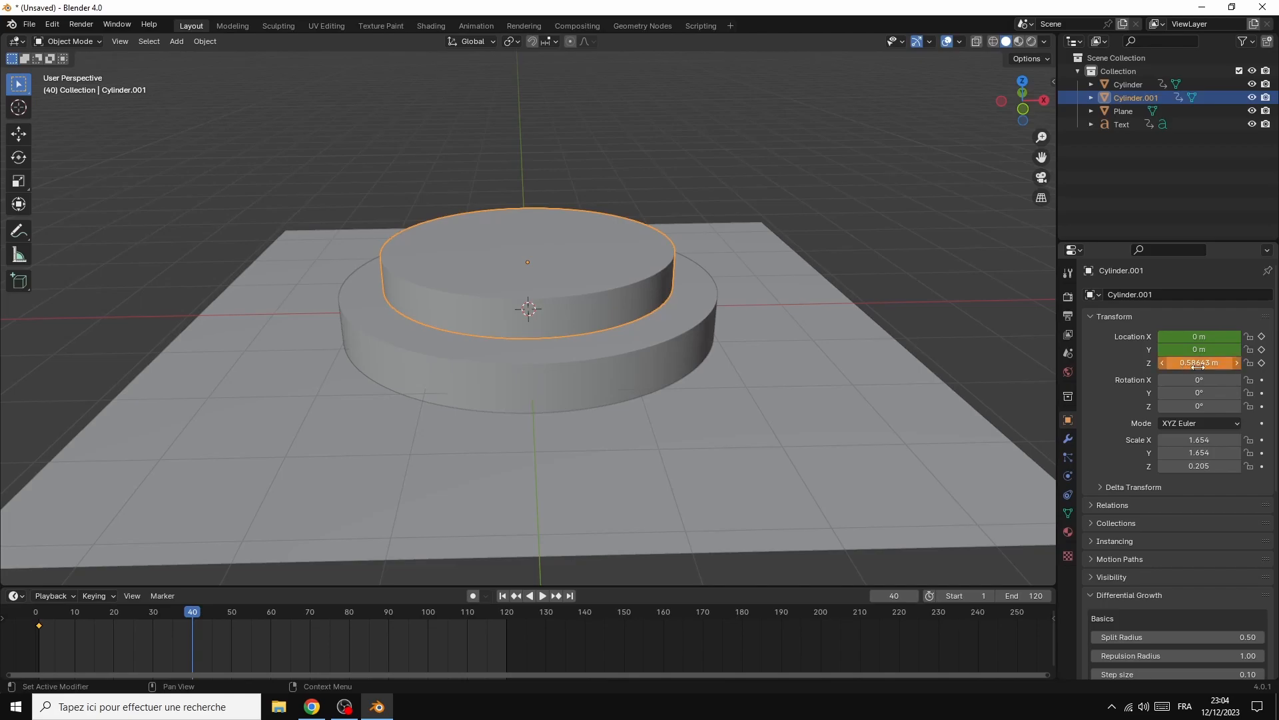
pyautogui.rightClick(1198, 365)
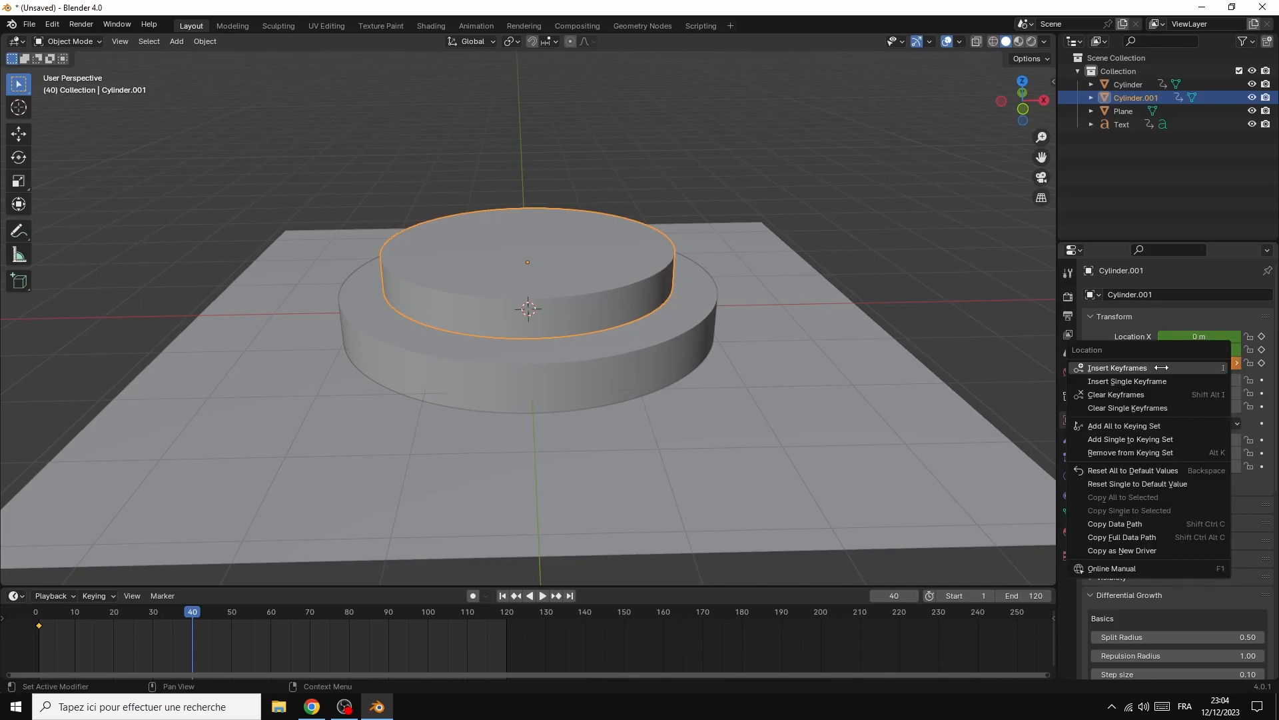
pyautogui.click(1155, 363)
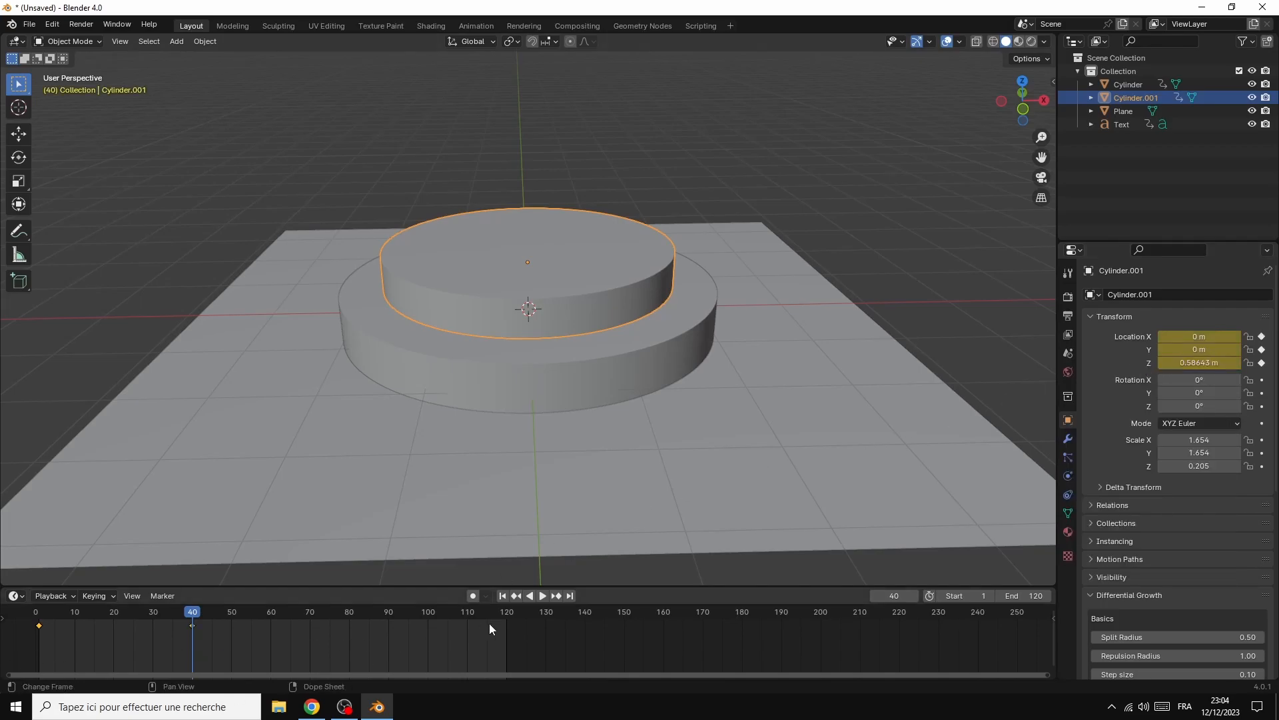
# Play back the animation of the rising podium and text, and scrub to frame 120
pyautogui.click(541, 598)
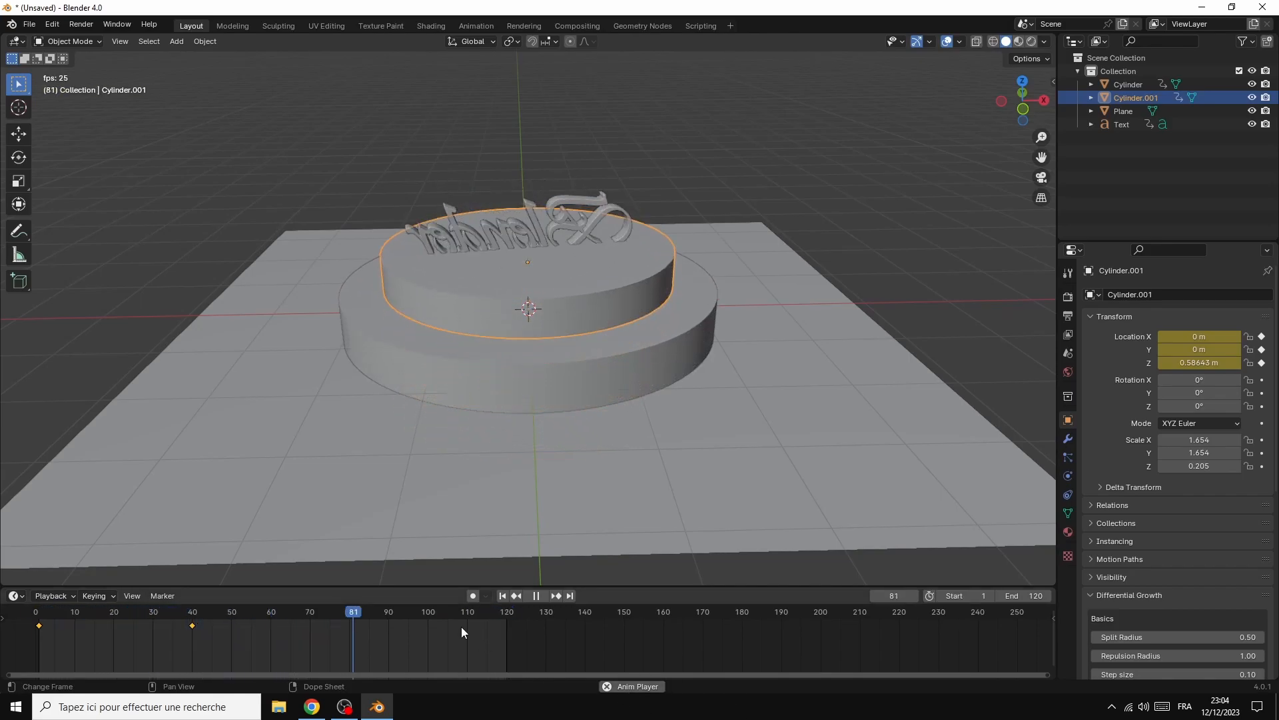
pyautogui.click(536, 597)
pyautogui.moveTo(485, 614); pyautogui.dragTo(508, 616)
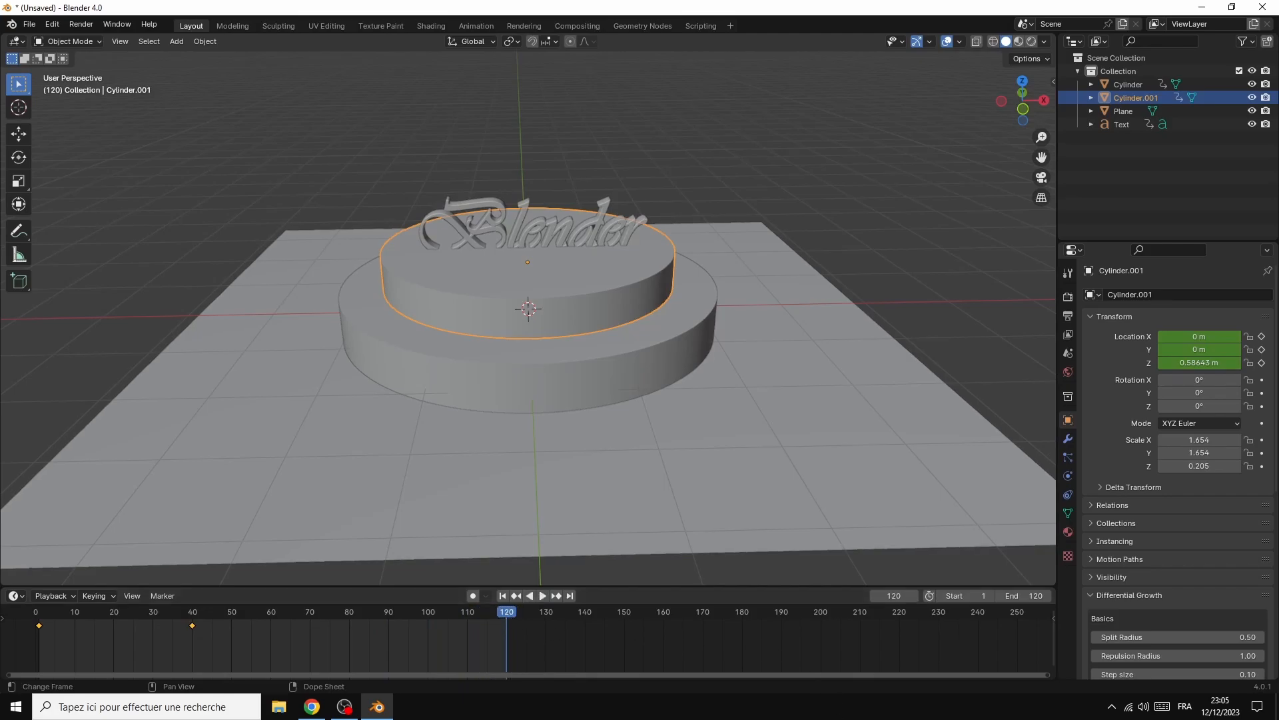
# At frame 60, raise the Blender text to Z location 0.81627 m and replace its location keyframe
pyautogui.click(538, 226)
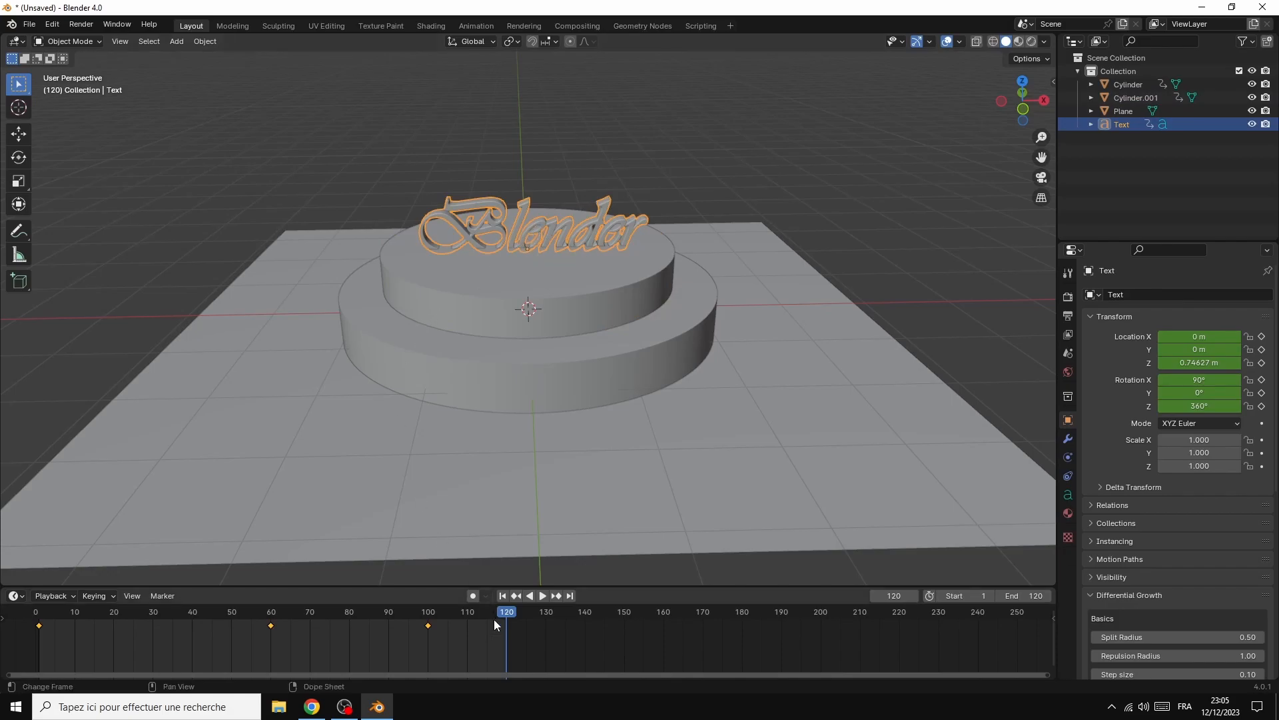
pyautogui.moveTo(502, 613); pyautogui.dragTo(270, 586)
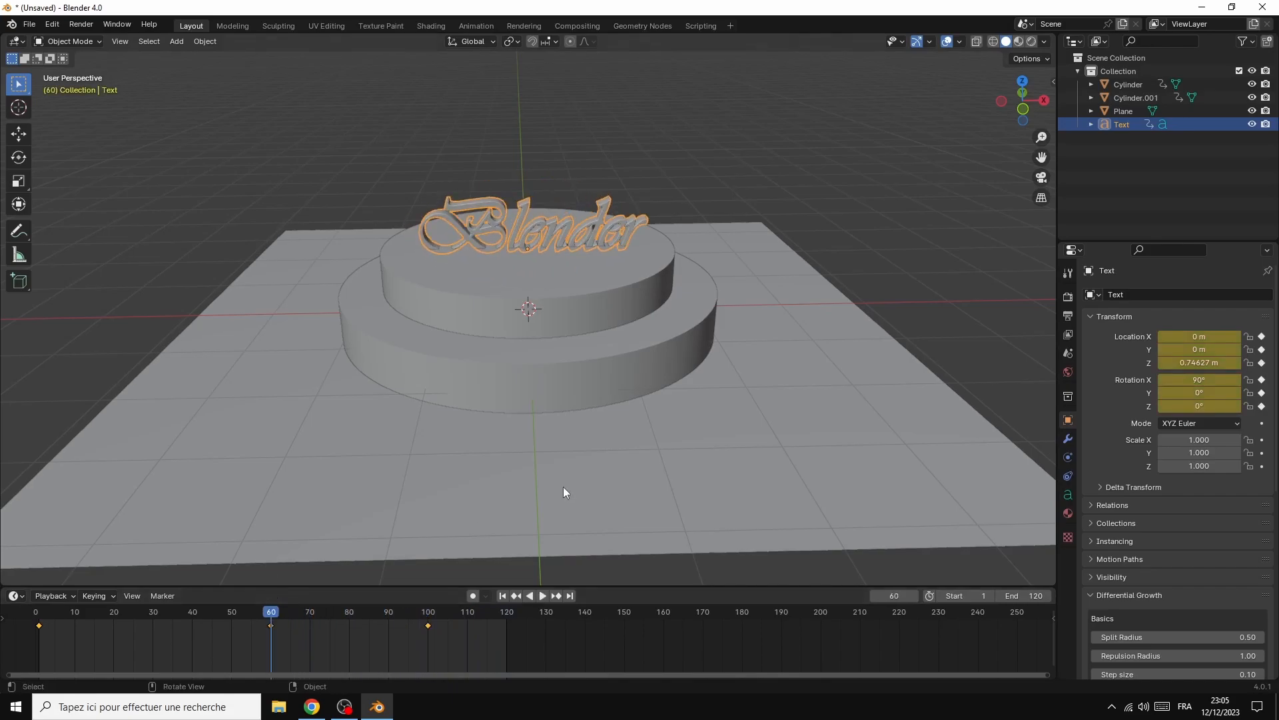
pyautogui.moveTo(1023, 100); pyautogui.dragTo(1021, 105)
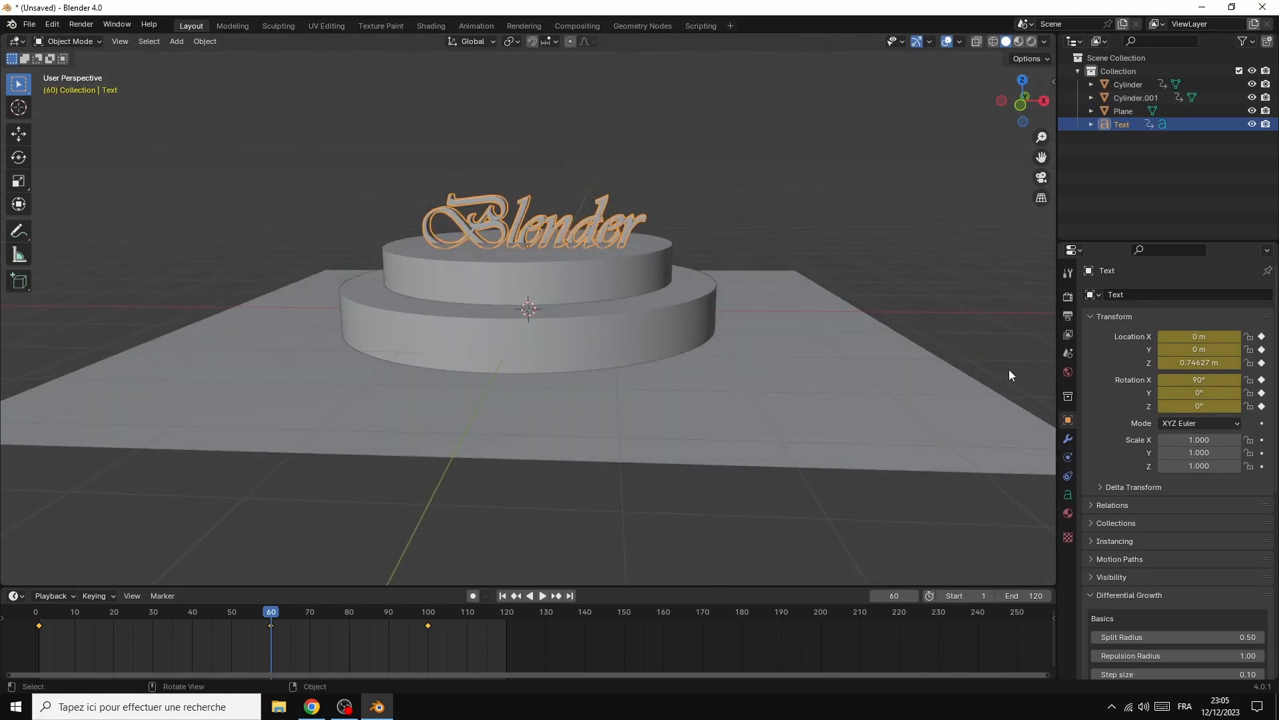
pyautogui.moveTo(1219, 362); pyautogui.dragTo(1239, 362)
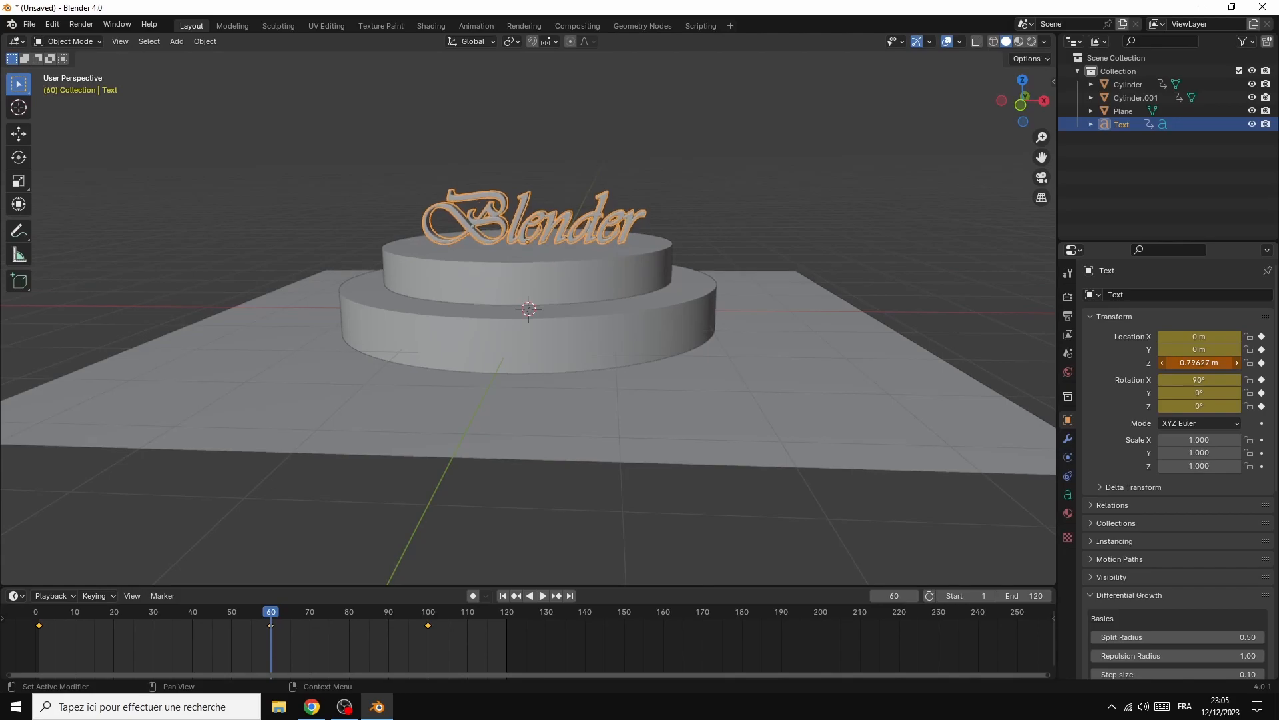
pyautogui.rightClick(1199, 365)
pyautogui.click(1163, 364)
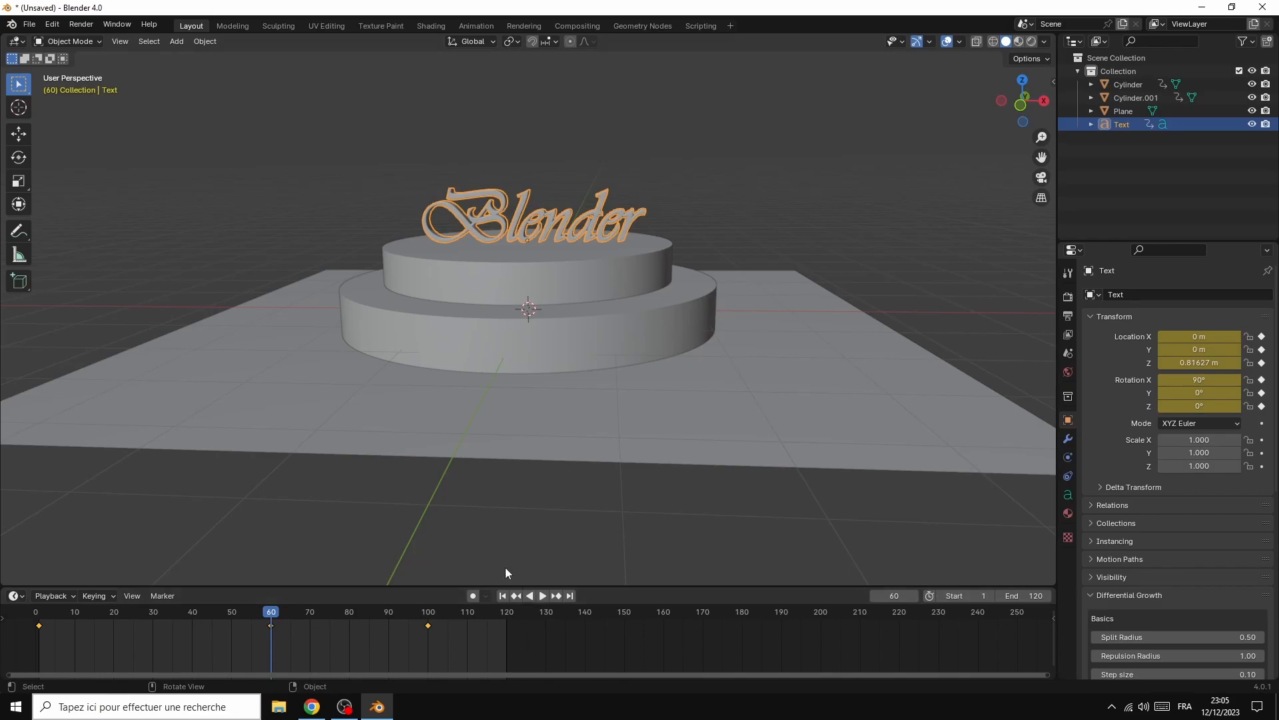
# Play back the animation with the raised text and scrub through the timeline to frame 120
pyautogui.click(542, 596)
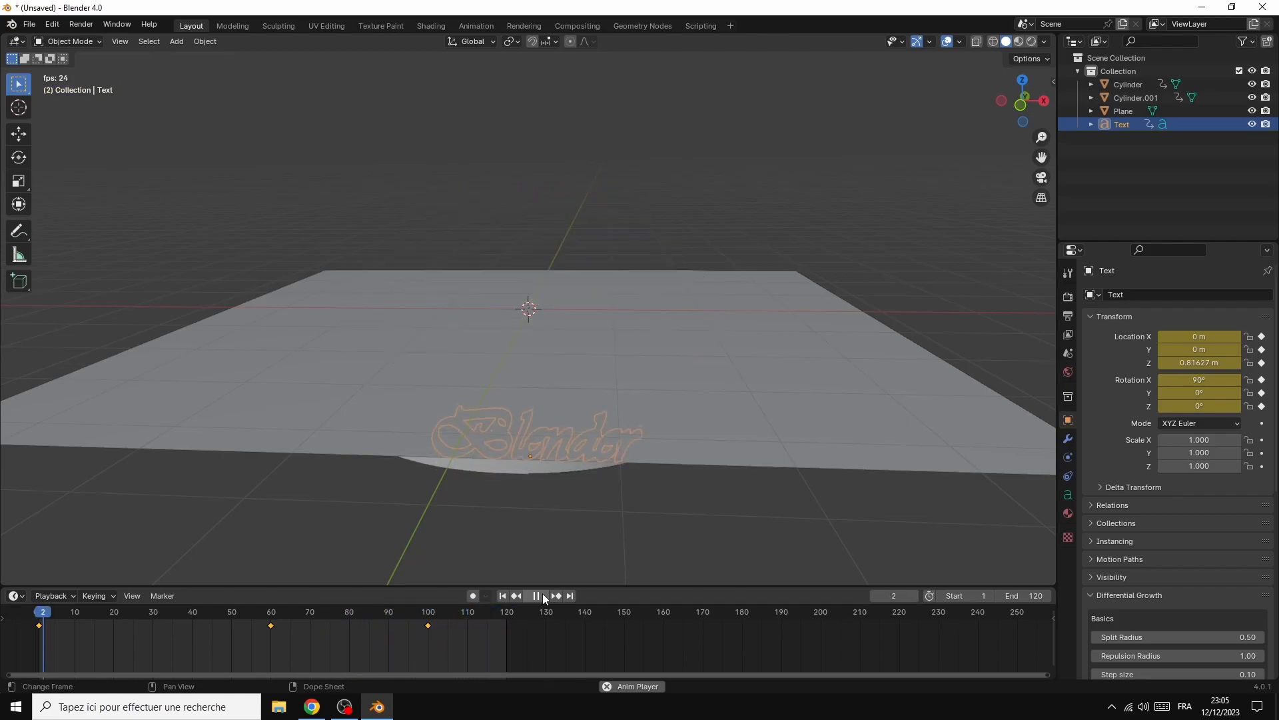
pyautogui.click(535, 595)
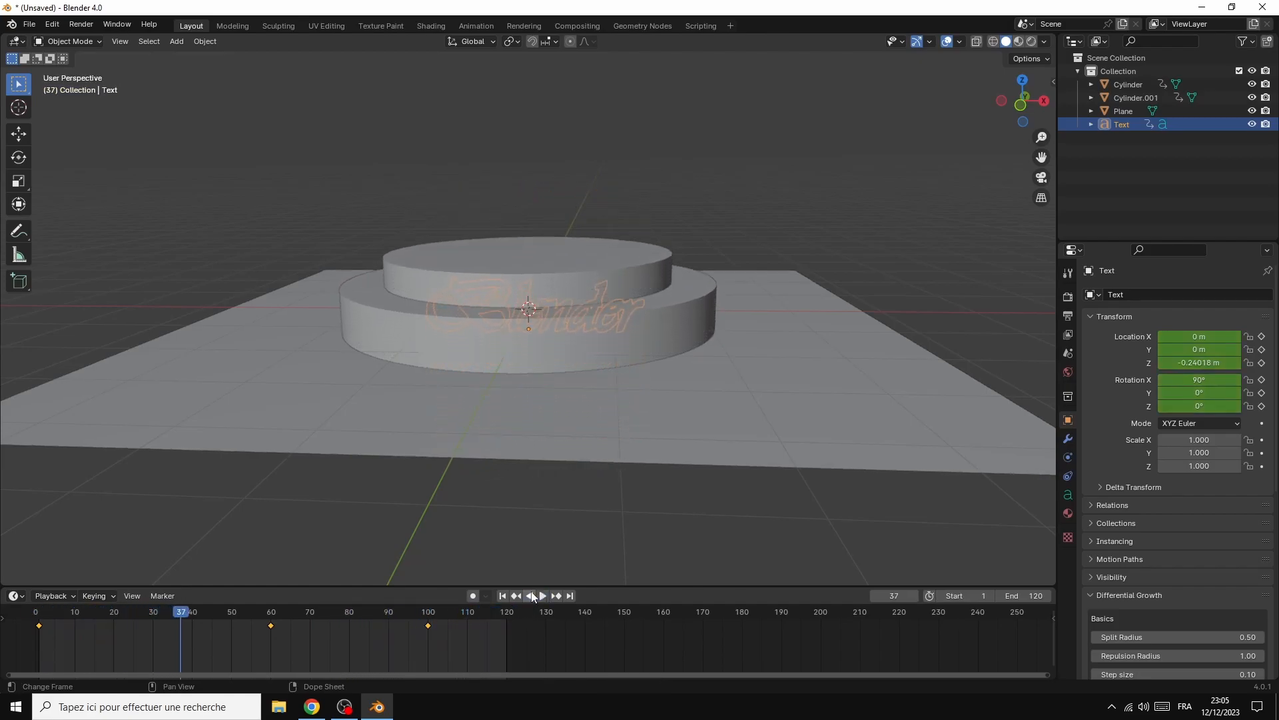
pyautogui.press('space')
pyautogui.moveTo(181, 614); pyautogui.dragTo(482, 641)
pyautogui.press('space')
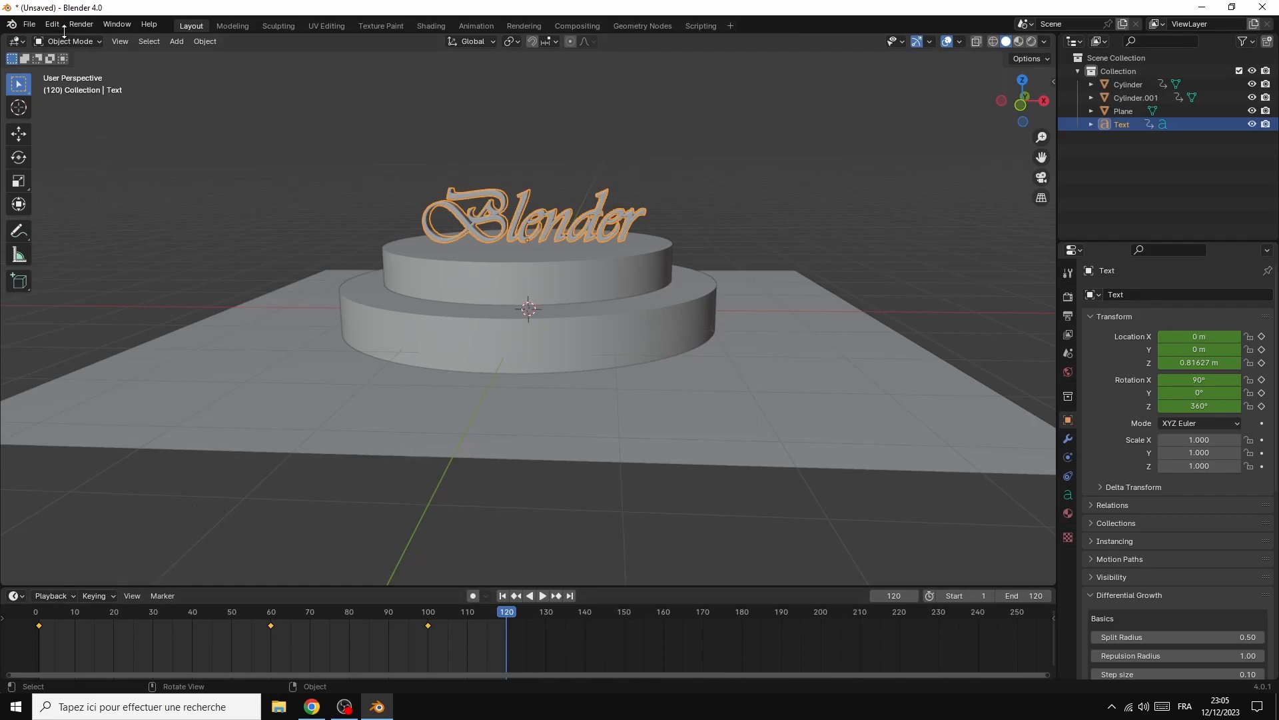
# View the podium from a higher angle and switch the viewport to Rendered shading
pyautogui.click(27, 27)
pyautogui.moveTo(1047, 108); pyautogui.dragTo(1048, 144)
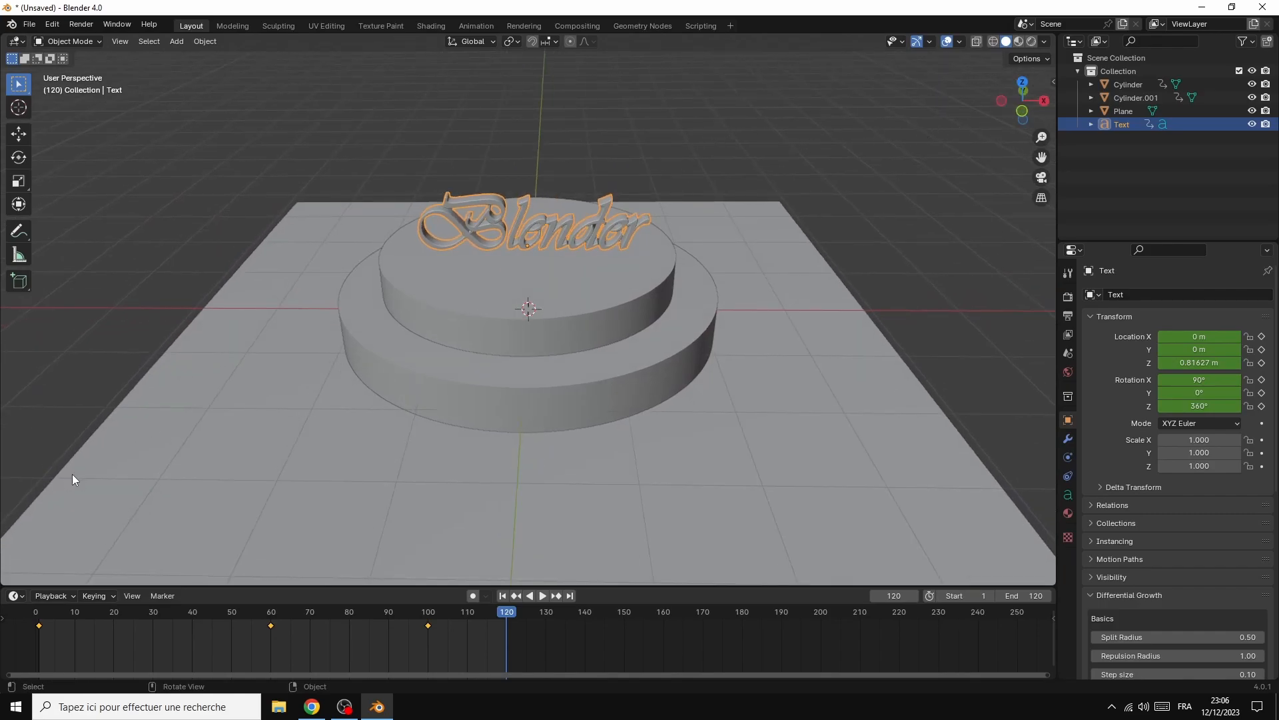
pyautogui.click(1034, 42)
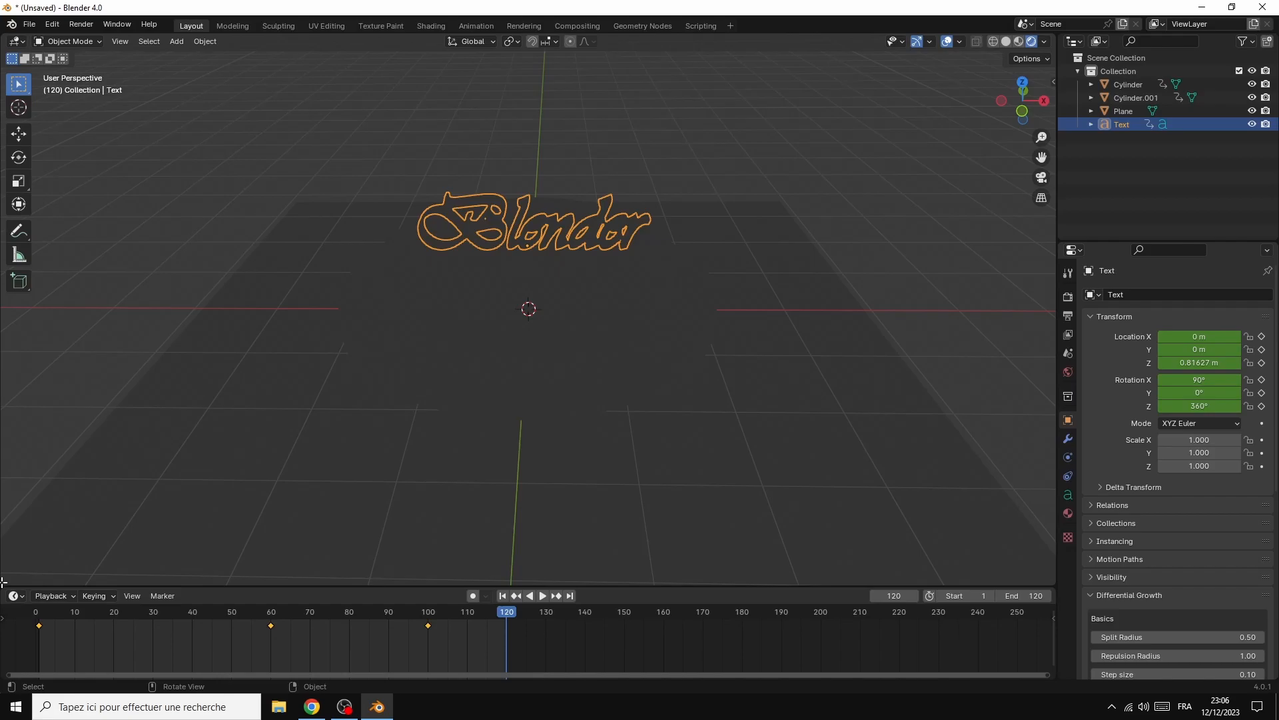
# Split the 3D viewport horizontally, turn the lower area into a Shader Editor and hide its sidebar
pyautogui.moveTo(3, 582); pyautogui.dragTo(44, 335)
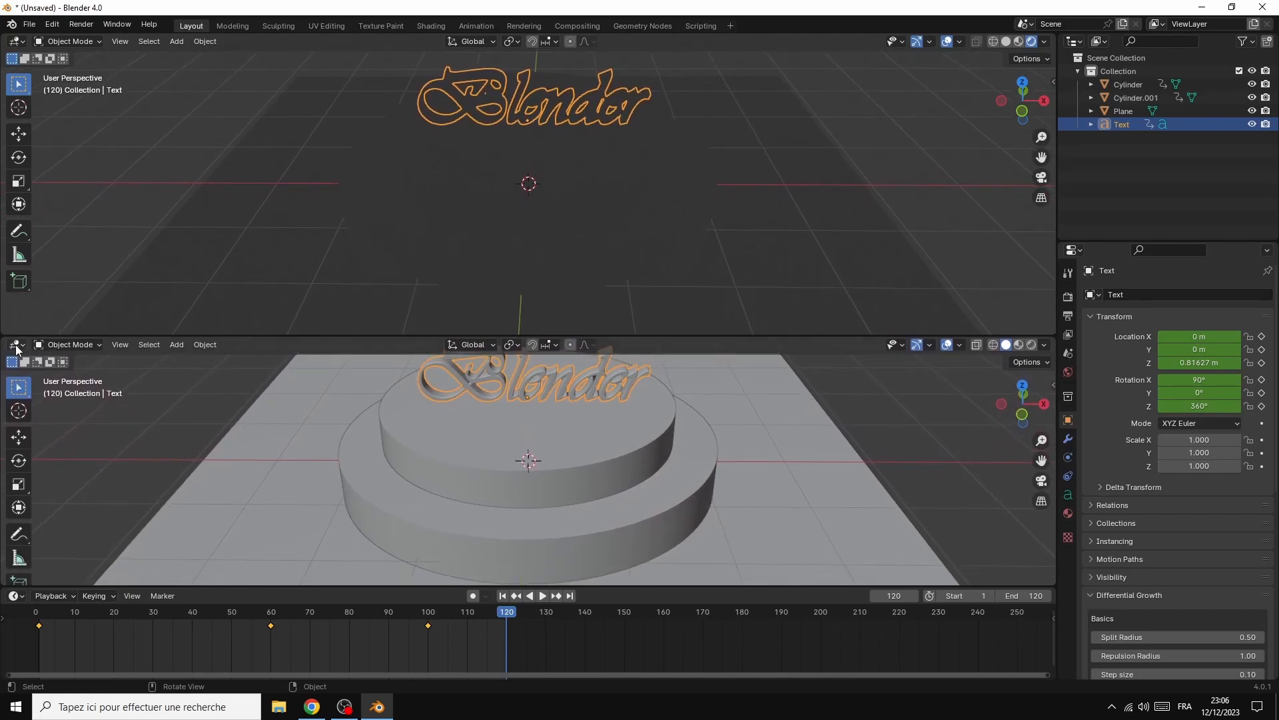
pyautogui.click(17, 345)
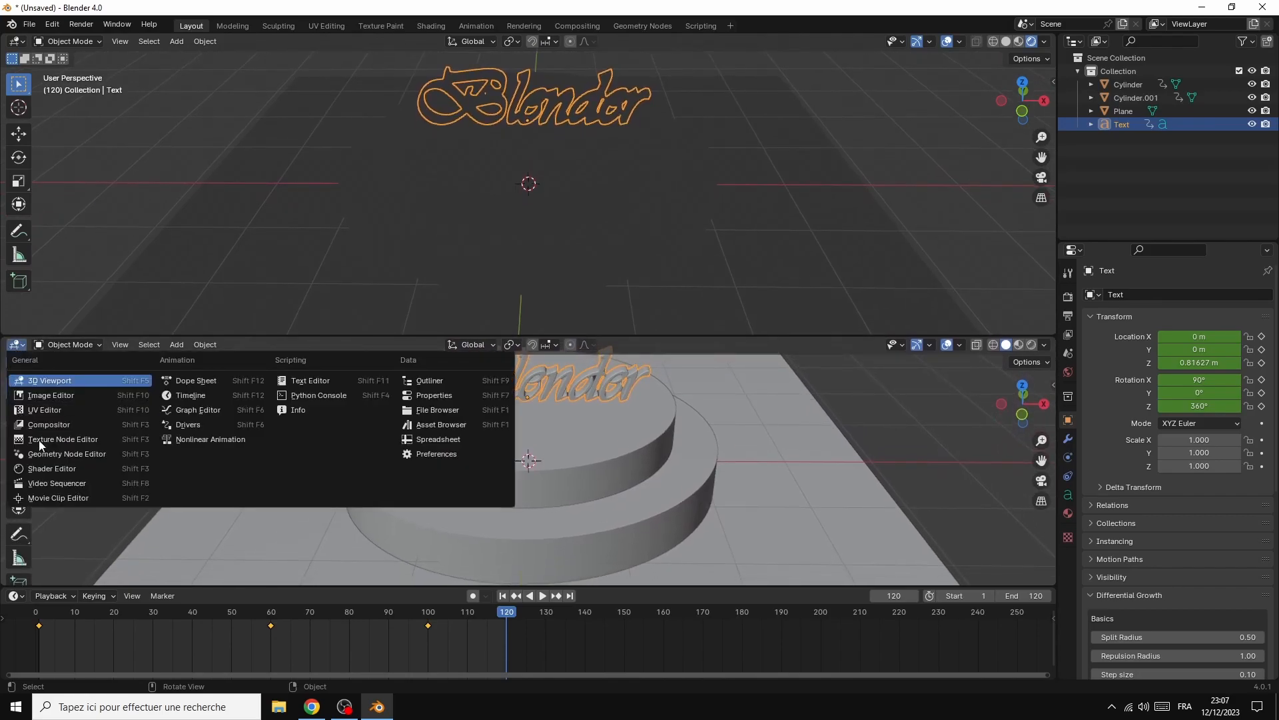
pyautogui.click(54, 471)
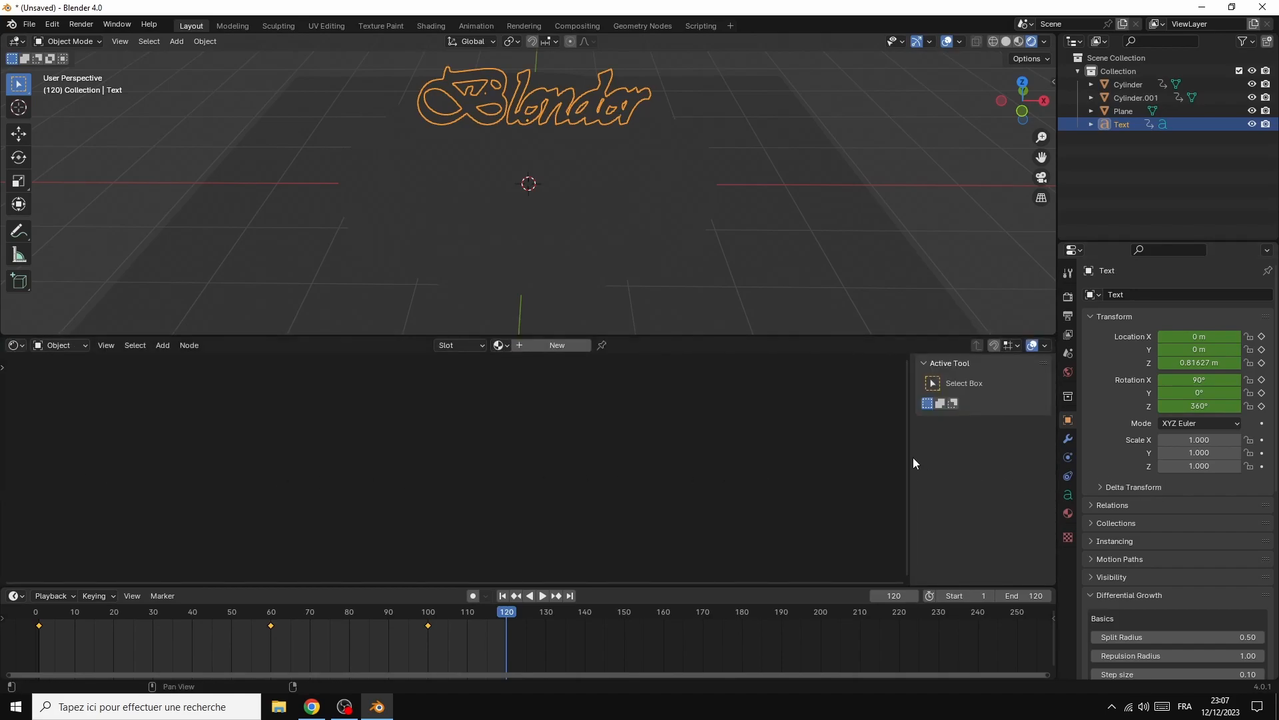
pyautogui.moveTo(912, 453); pyautogui.dragTo(999, 474)
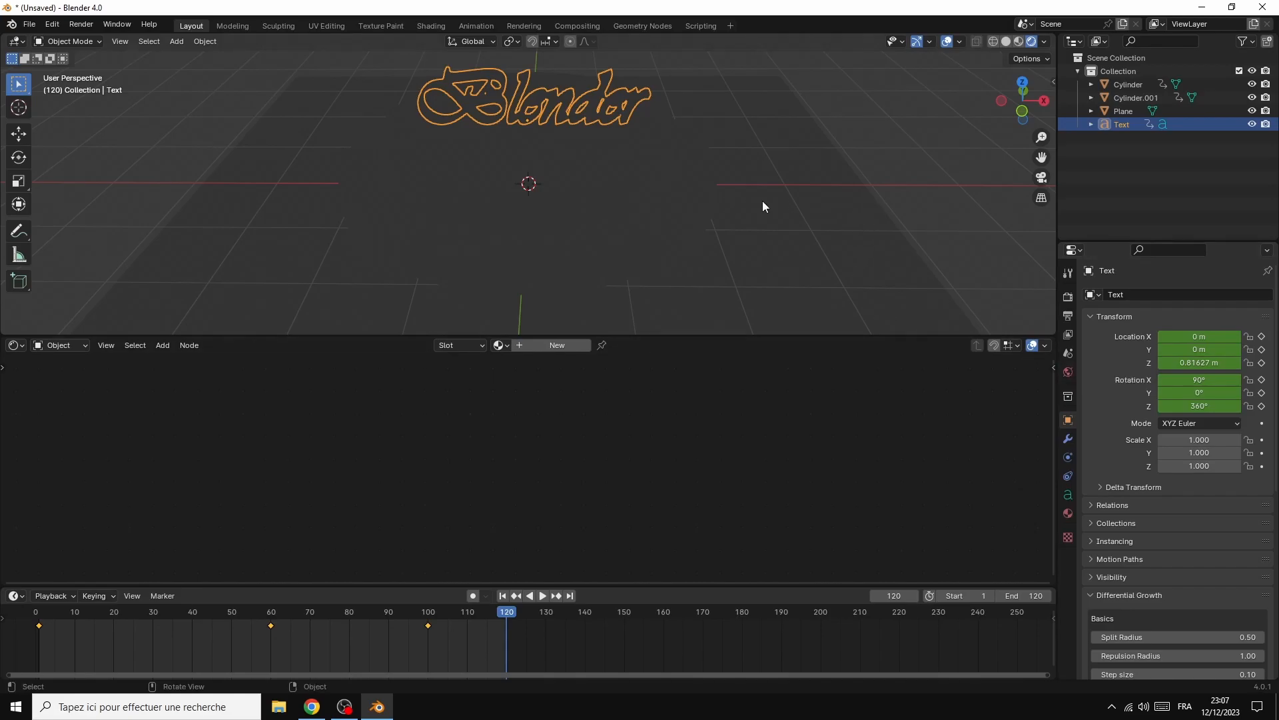
# Set the World background's colour input to an Environment Texture
pyautogui.click(1068, 373)
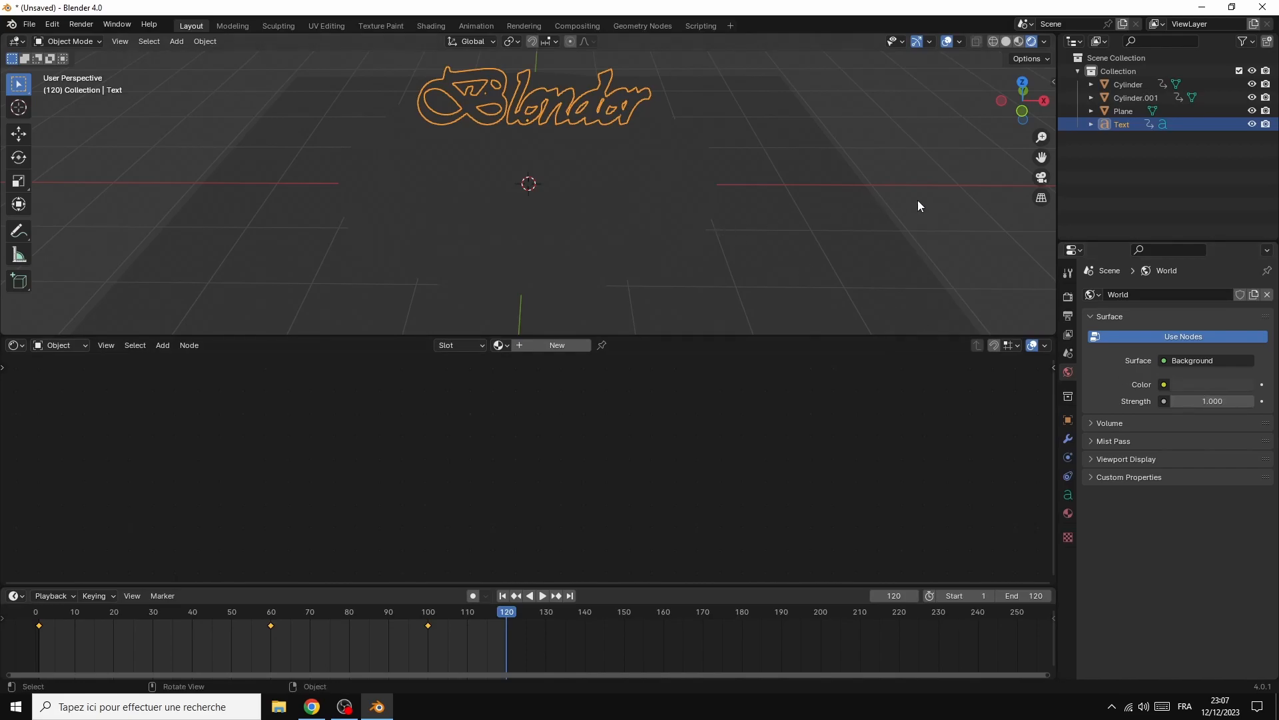
pyautogui.click(1165, 385)
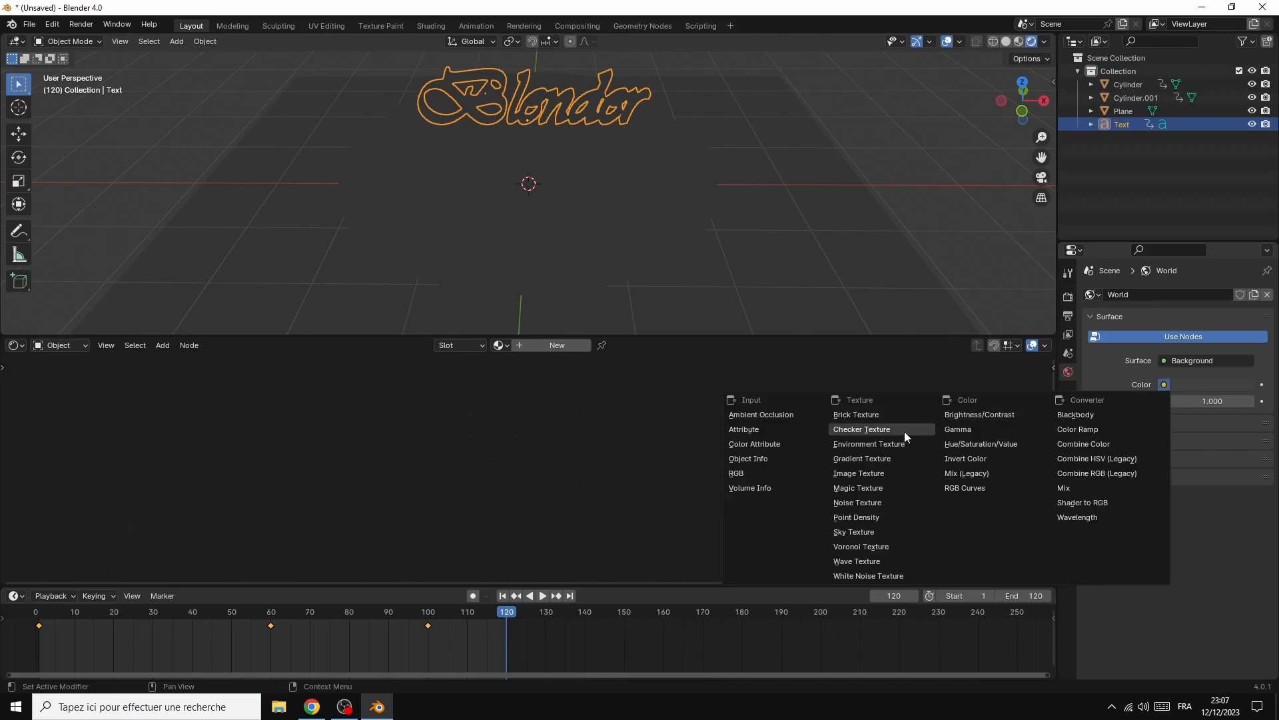
pyautogui.click(867, 444)
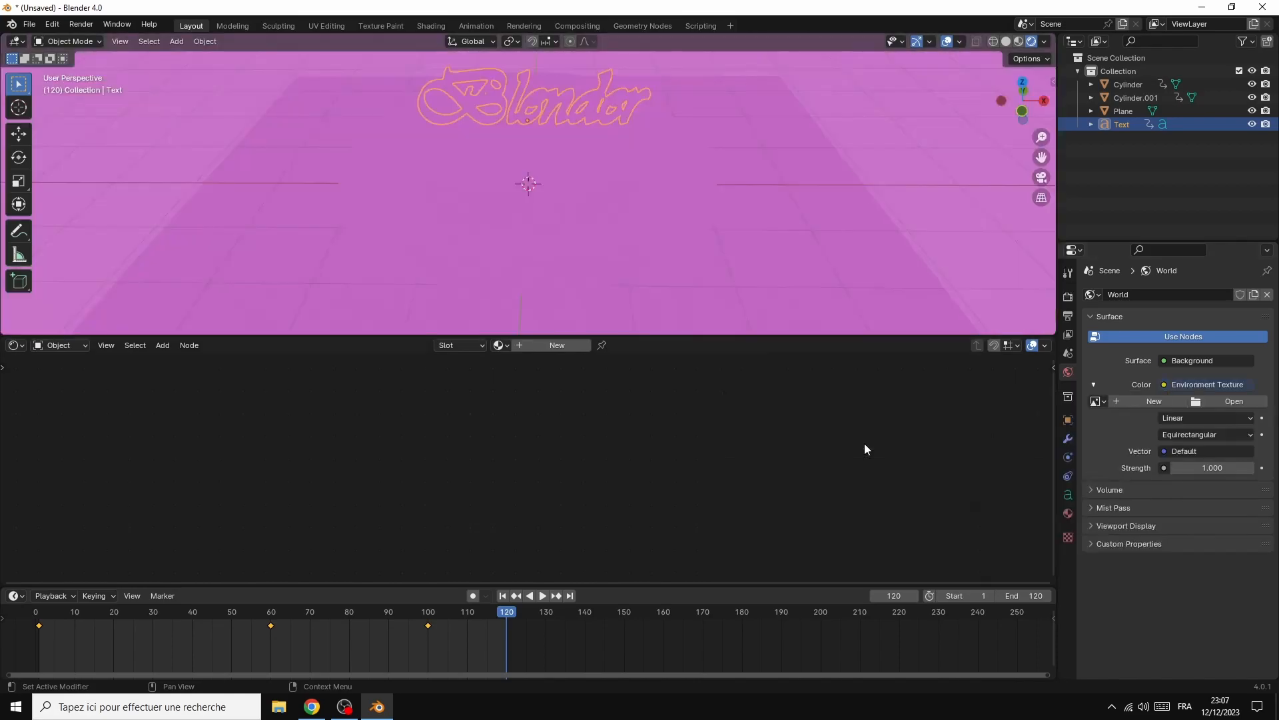
# Load spree_bank_4k.exr from the Documents HDRI folder as the World's environment texture image
pyautogui.click(1231, 400)
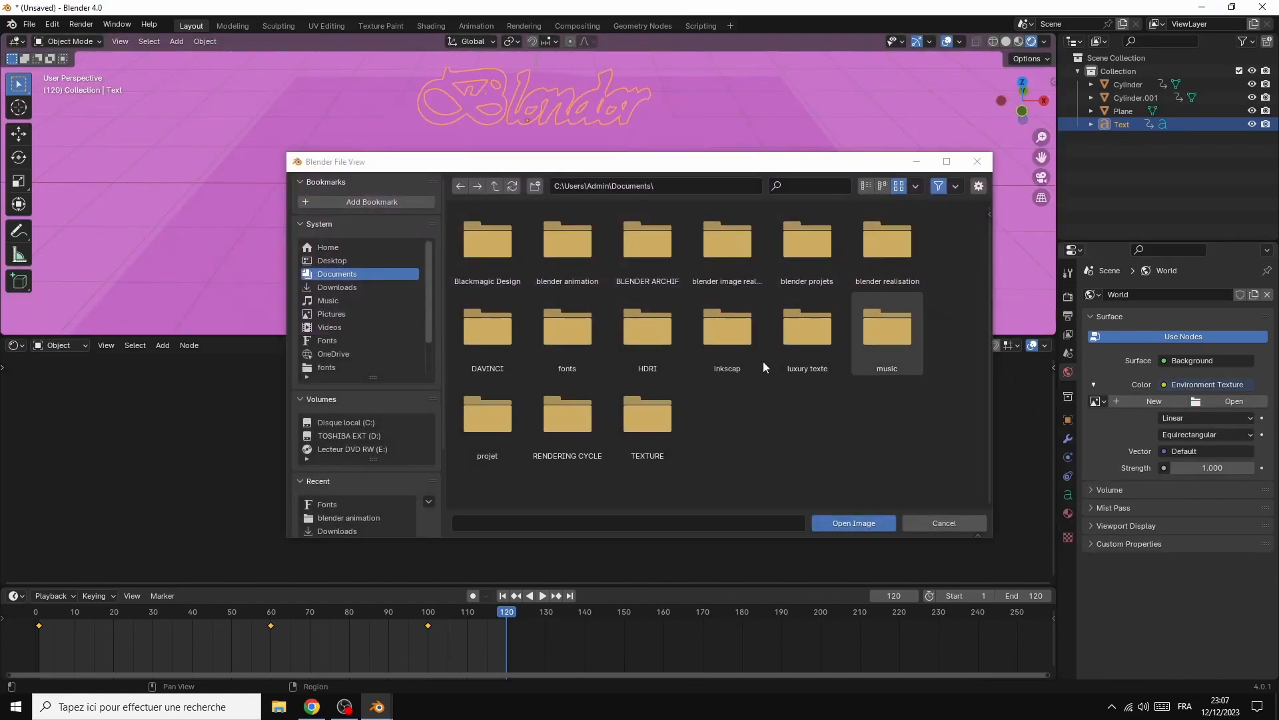
pyautogui.doubleClick(635, 329)
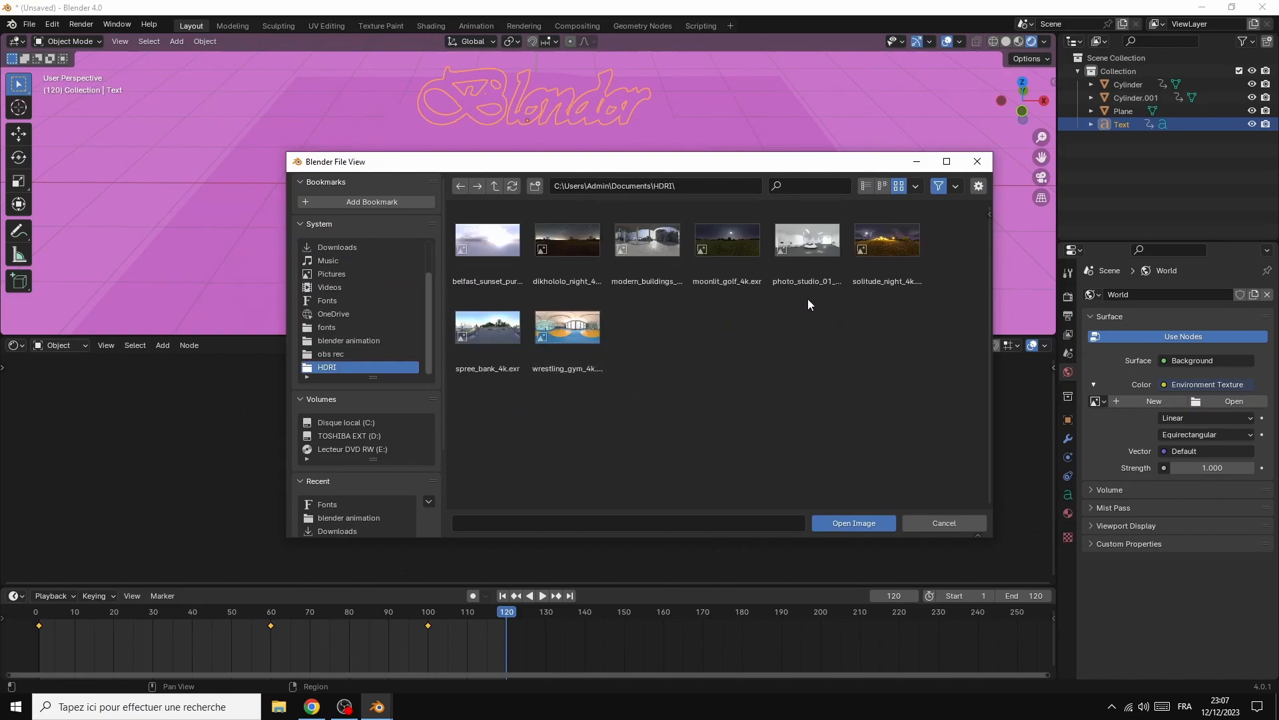
pyautogui.doubleClick(486, 321)
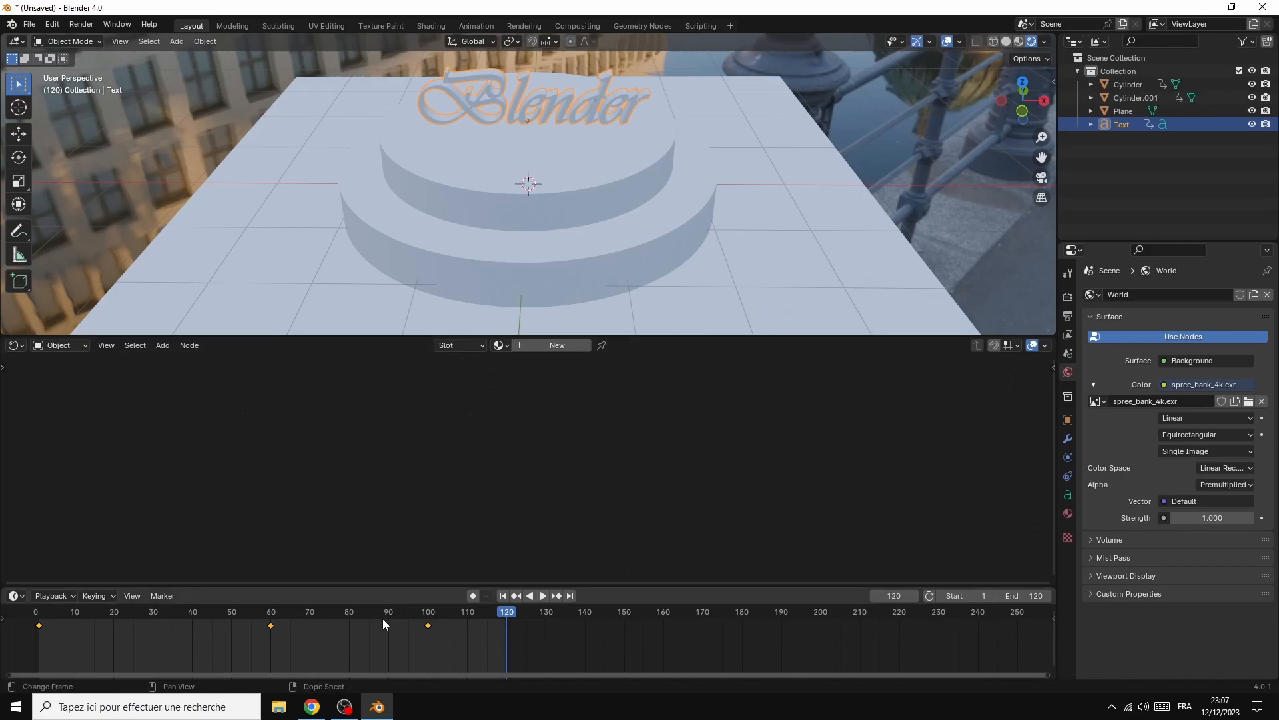
# Switch to Chrome, open Poly Haven from the "free hdri" results, browse its HDRIs library, and return to Blender
pyautogui.click(313, 706)
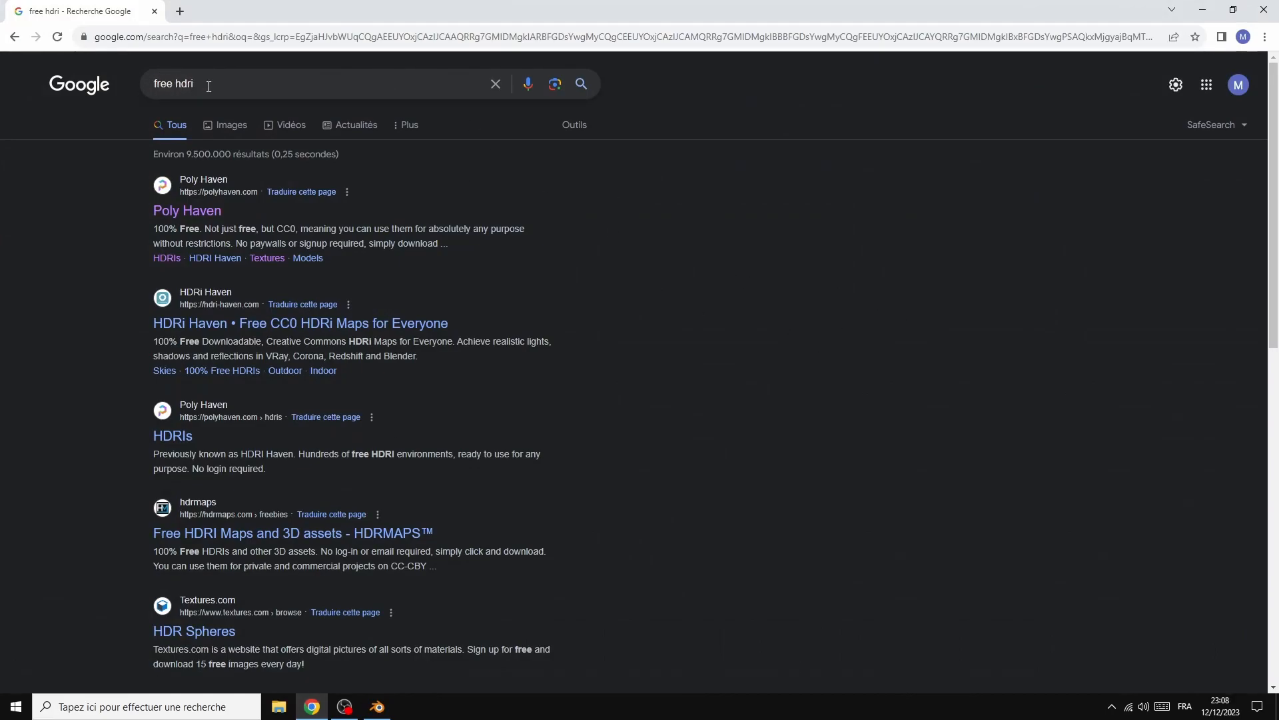
pyautogui.click(185, 210)
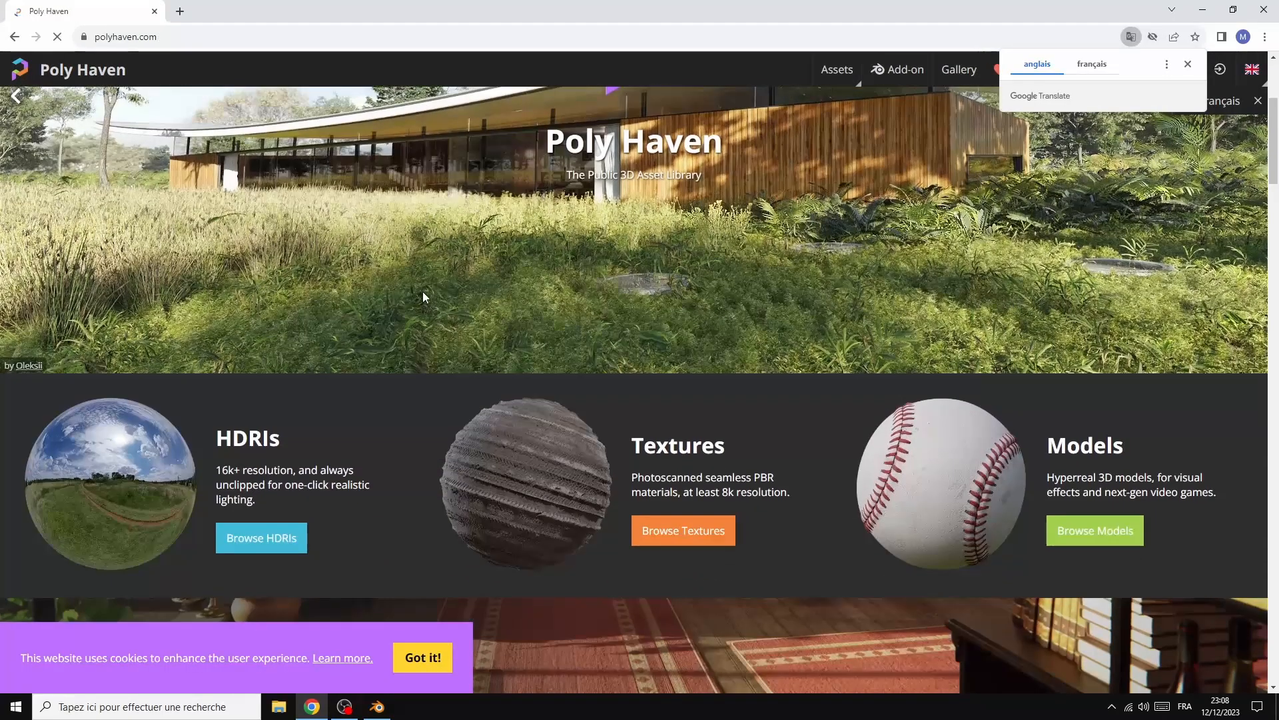
pyautogui.scroll(-1, 418, 293)
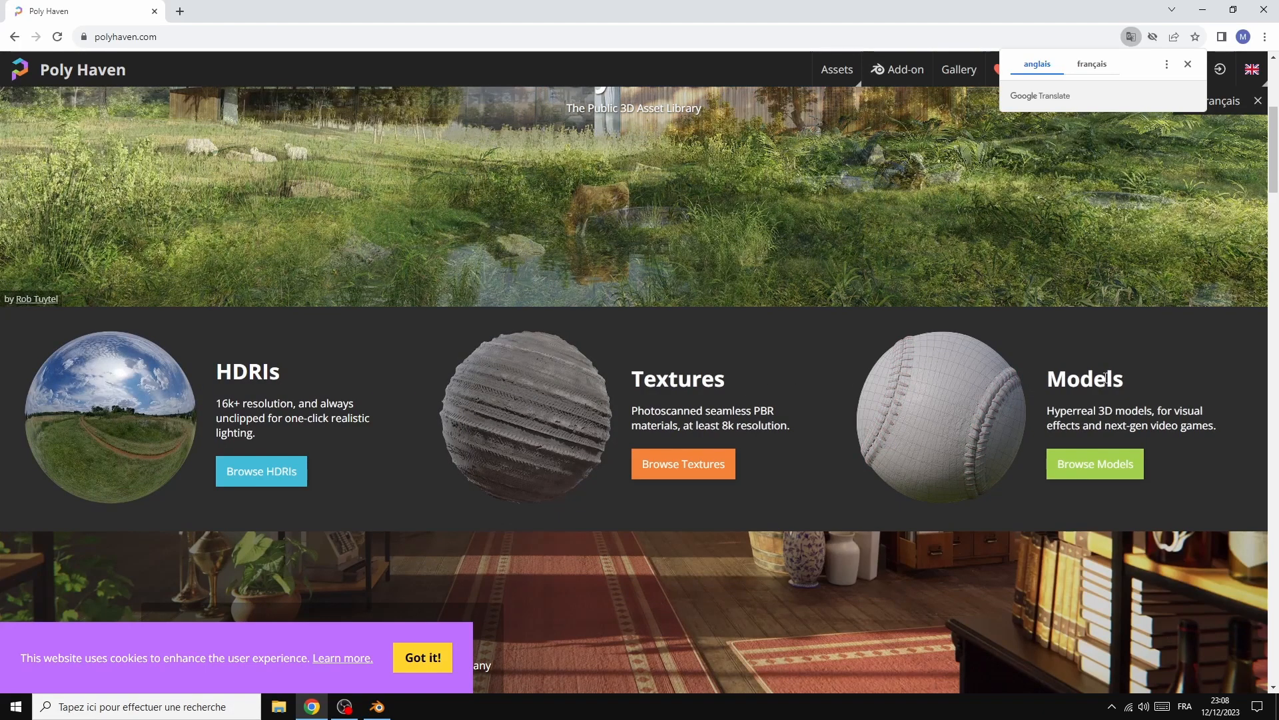
pyautogui.click(111, 406)
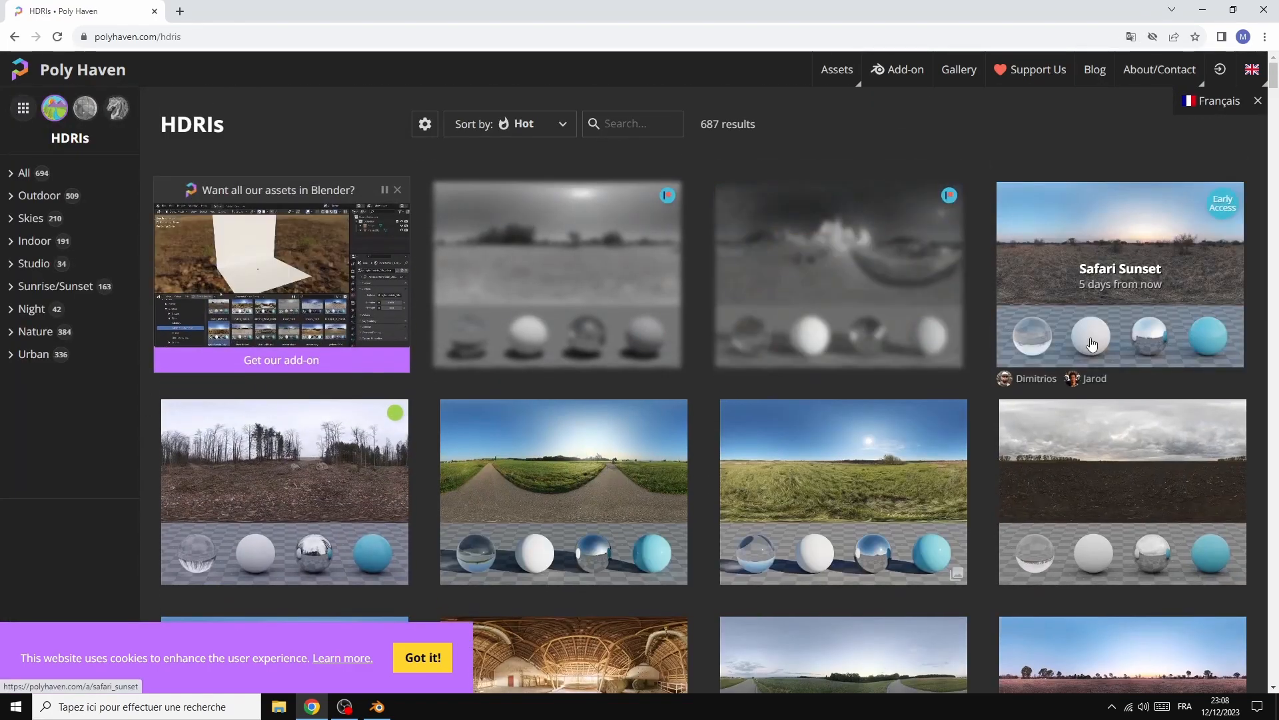
pyautogui.scroll(-3, 1091, 344)
pyautogui.scroll(-10, 1091, 344)
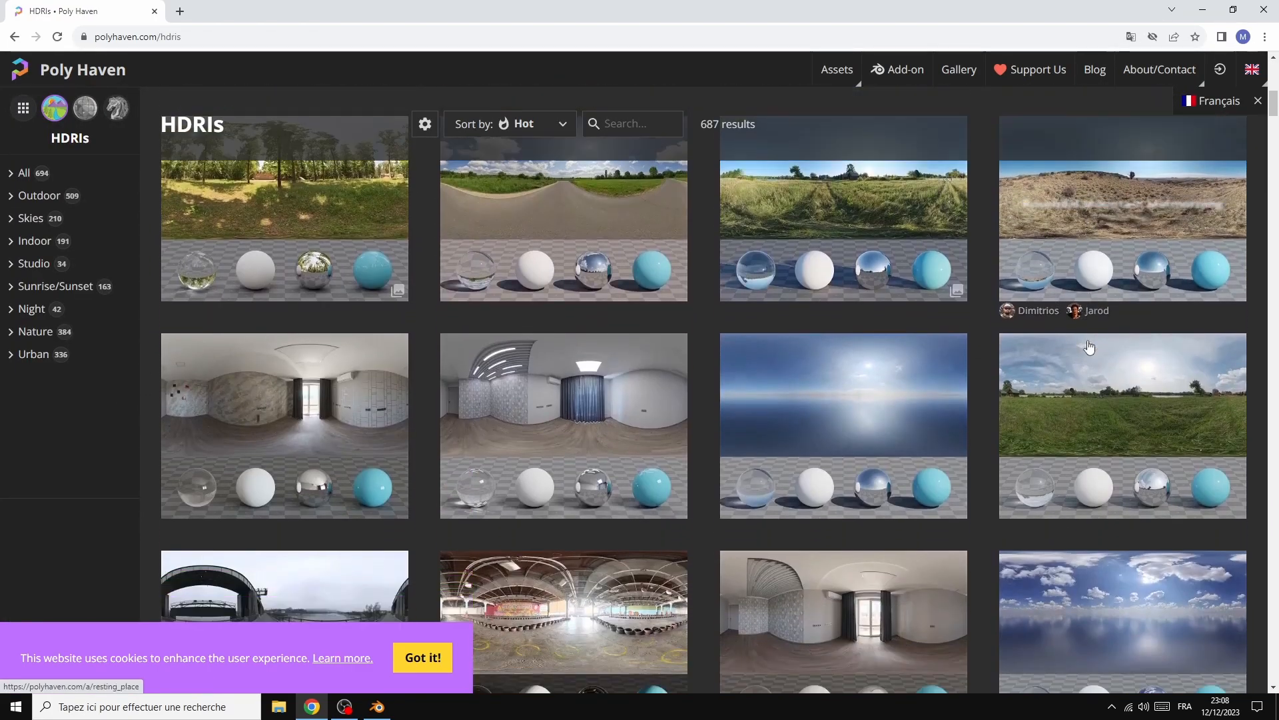
pyautogui.scroll(-10, 1088, 345)
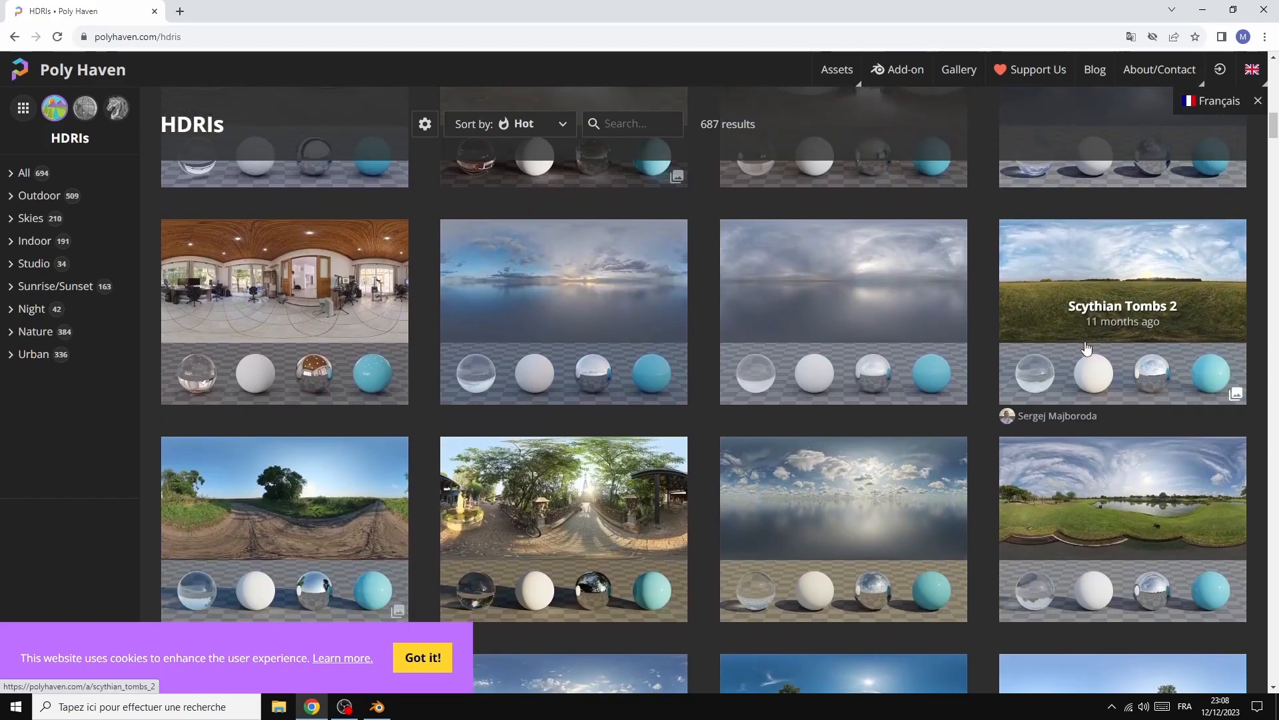
pyautogui.scroll(-3, 1086, 347)
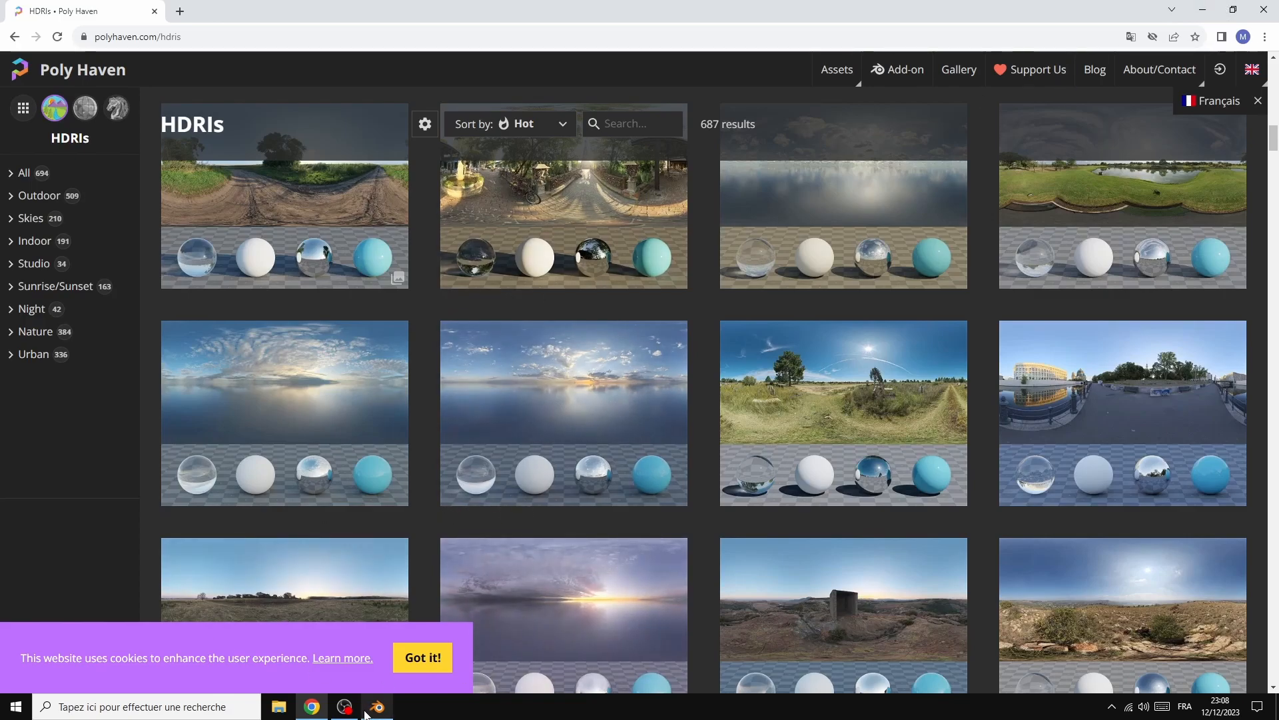
pyautogui.moveTo(379, 709)
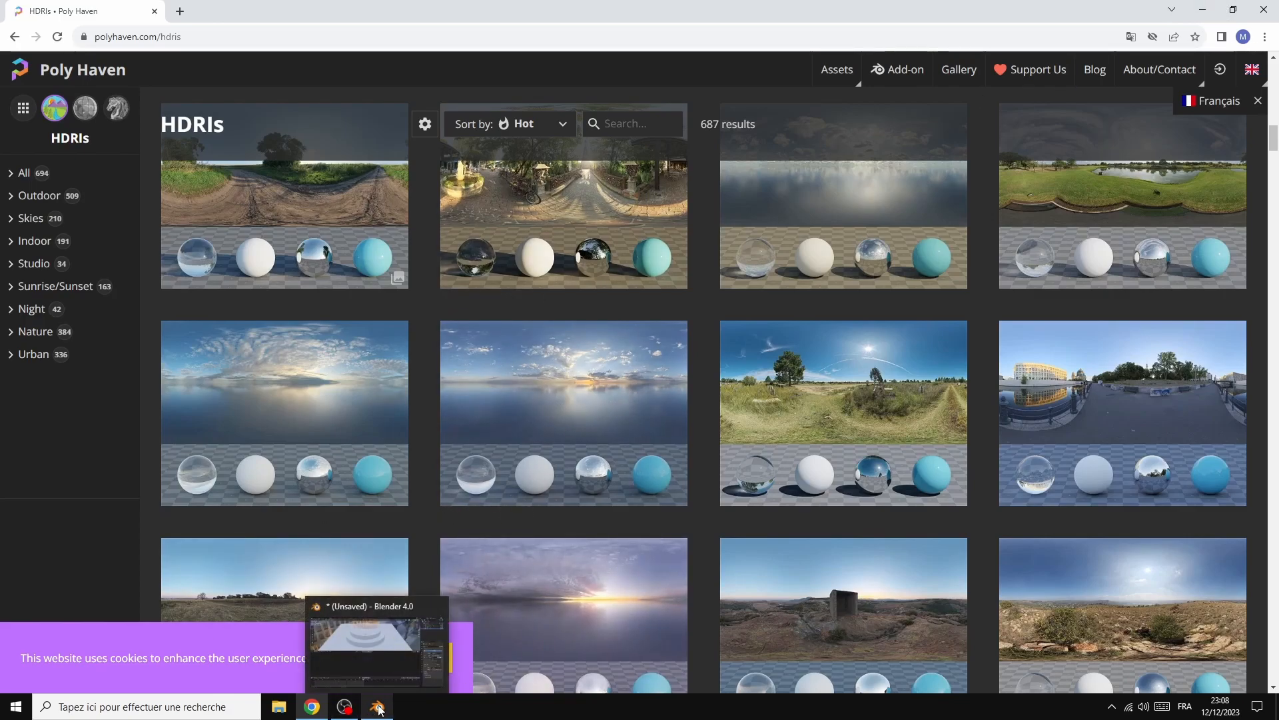
pyautogui.click(377, 708)
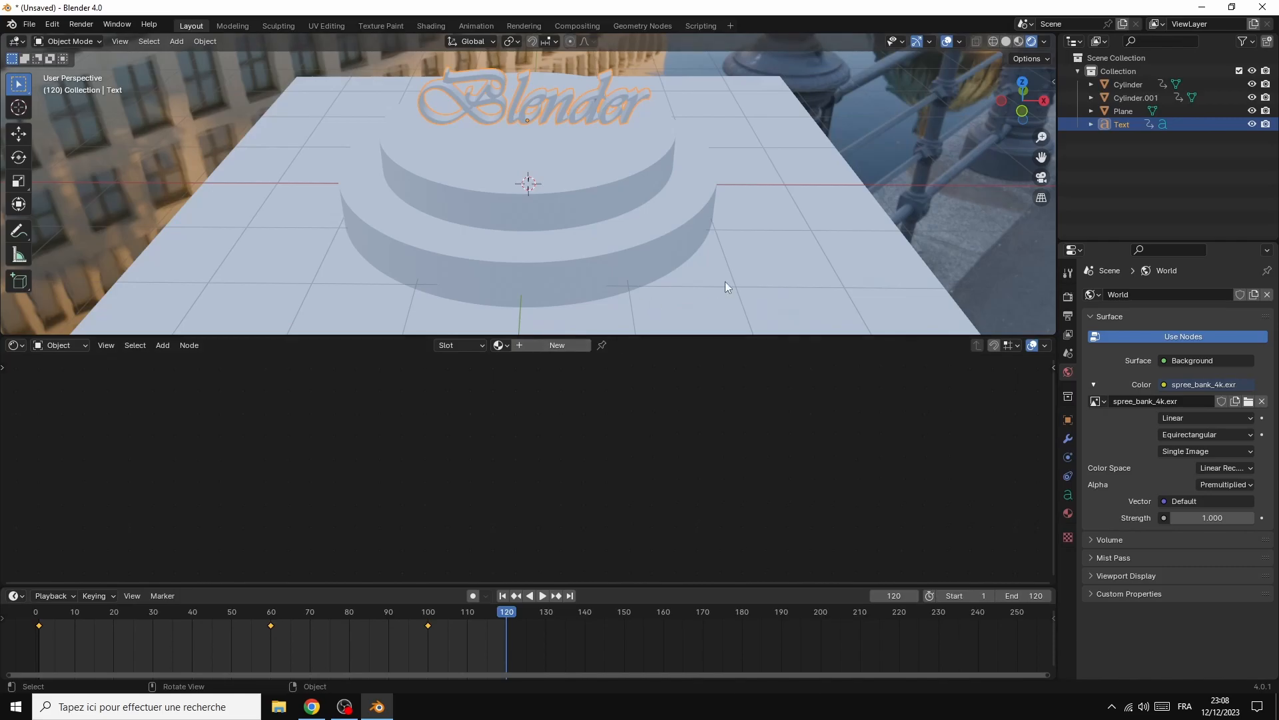
# Create a new material for the ground plane and spread its Principled BSDF and Material Output nodes apart
pyautogui.click(742, 280)
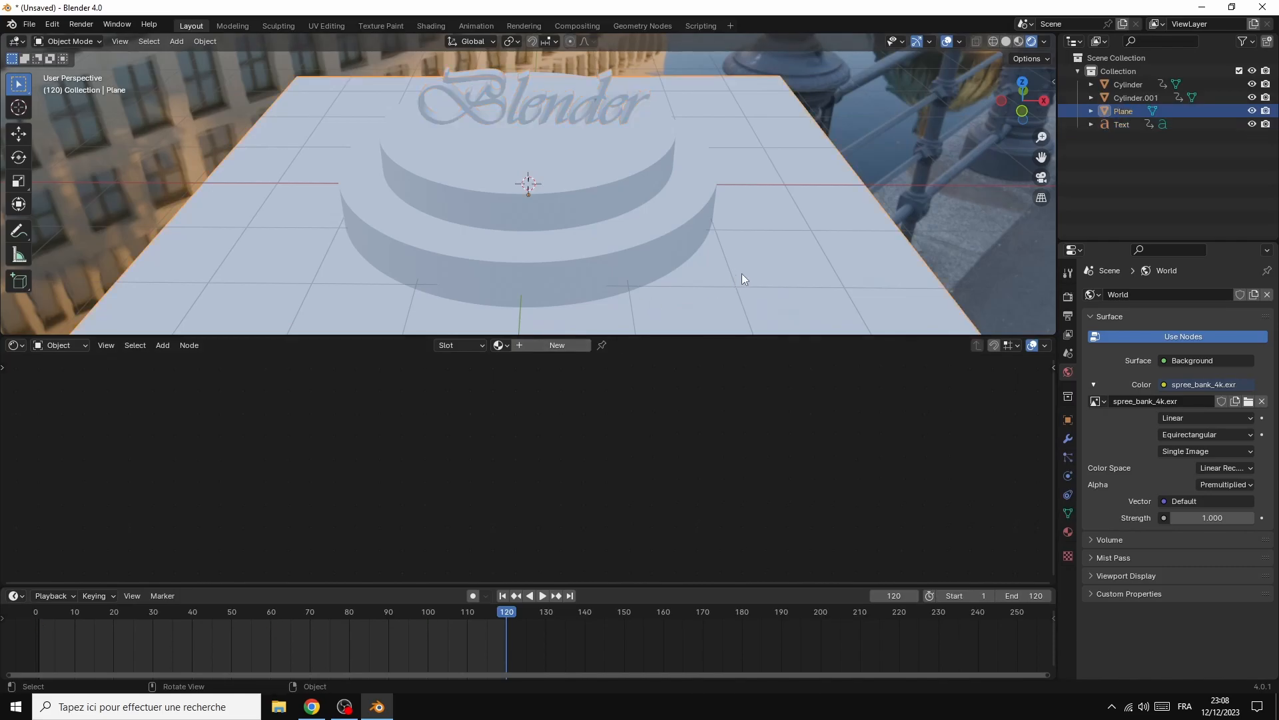
pyautogui.click(562, 345)
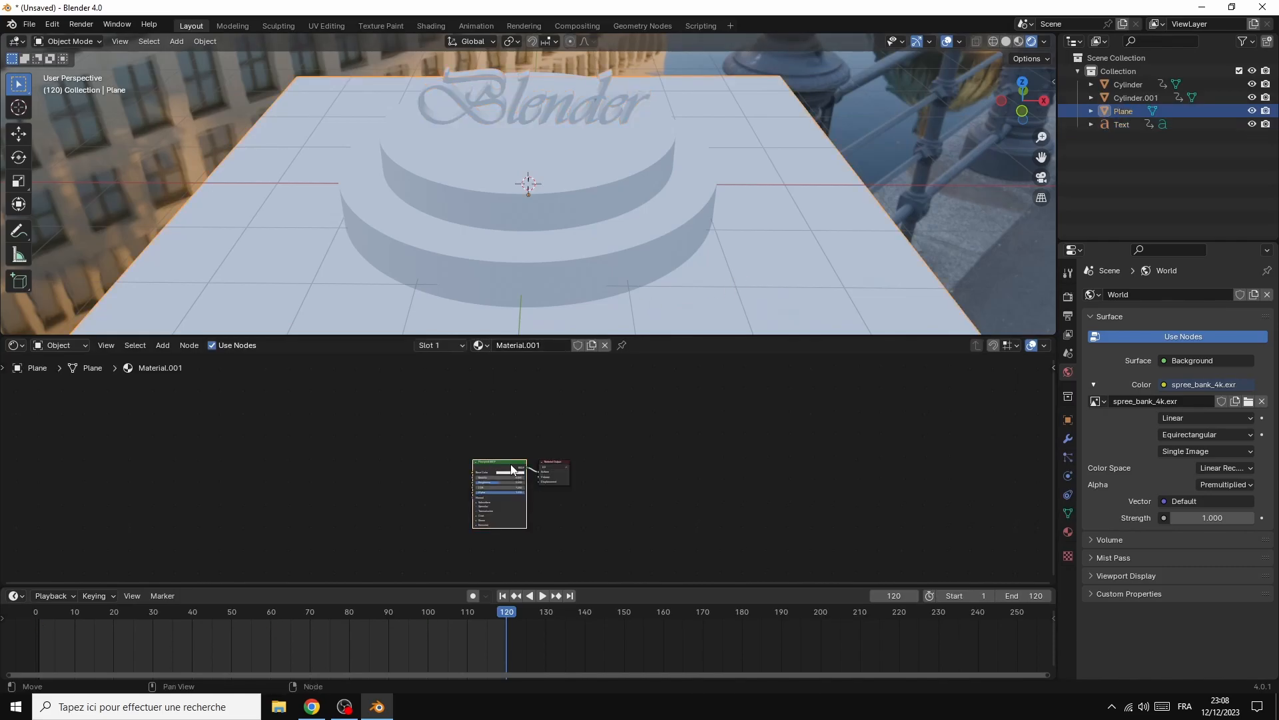
pyautogui.scroll(2, 726, 466)
pyautogui.scroll(1, 733, 468)
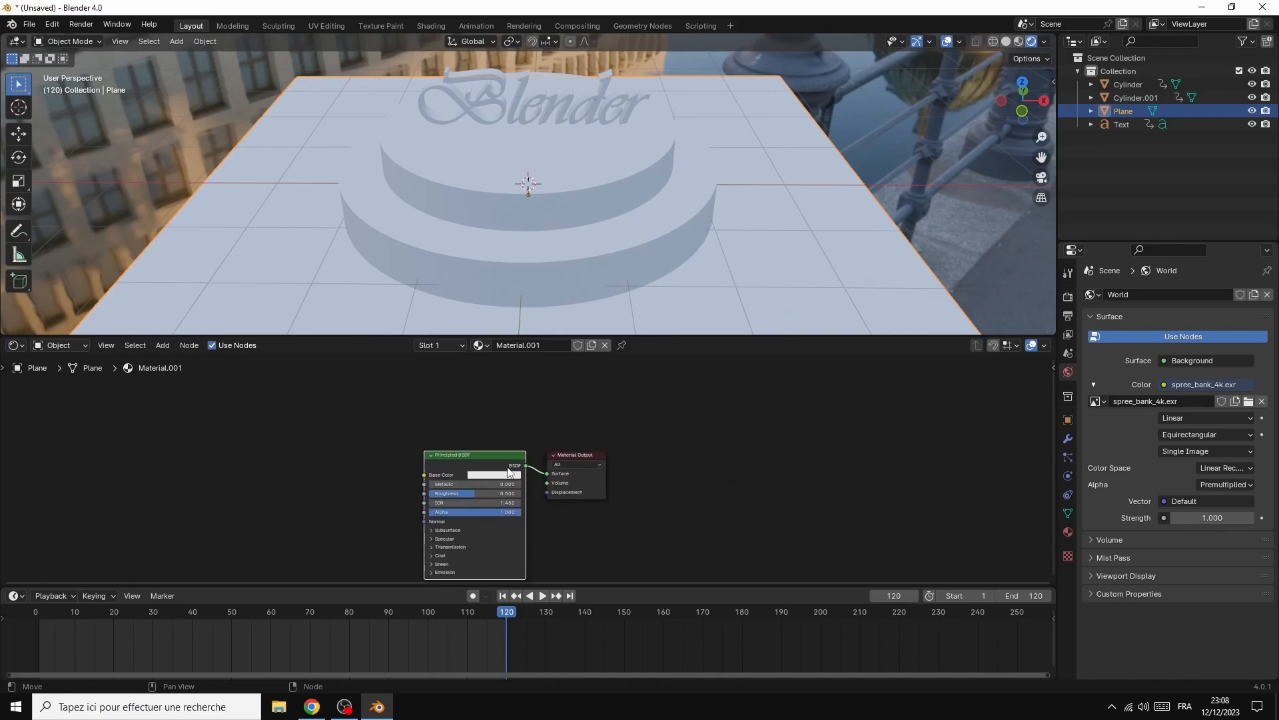
pyautogui.moveTo(500, 466); pyautogui.dragTo(517, 372)
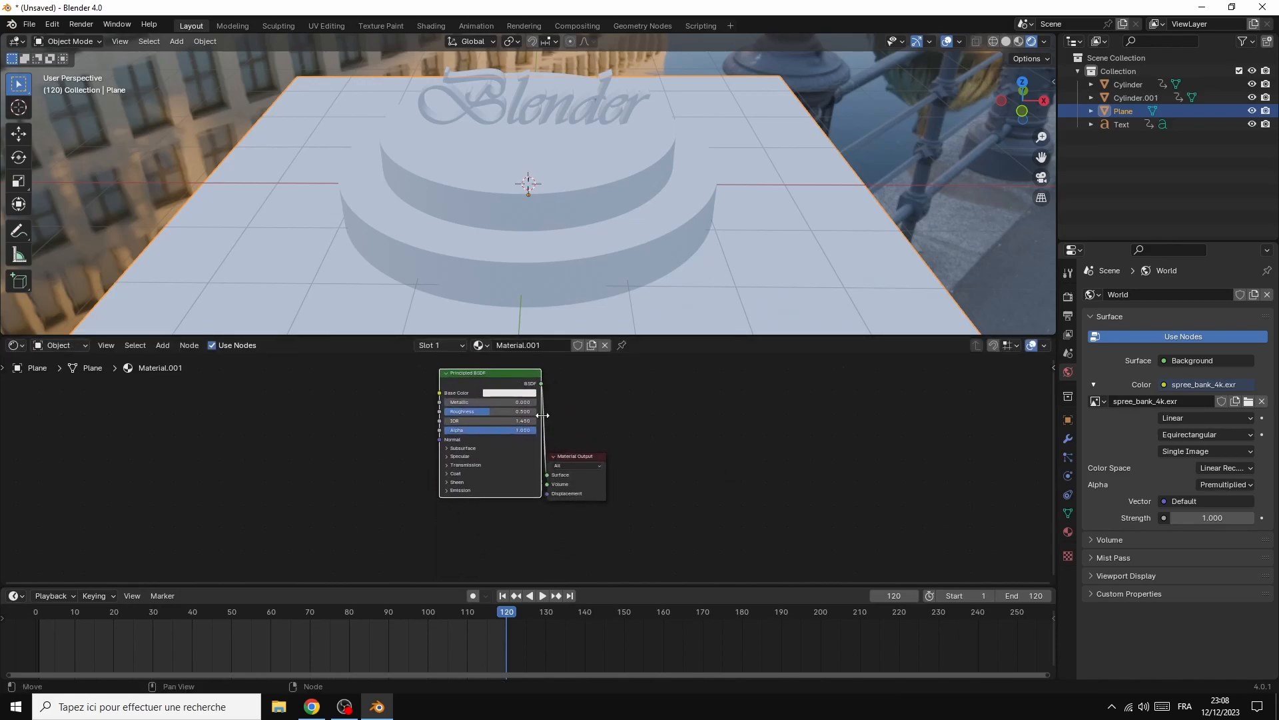
pyautogui.moveTo(591, 453); pyautogui.dragTo(711, 417)
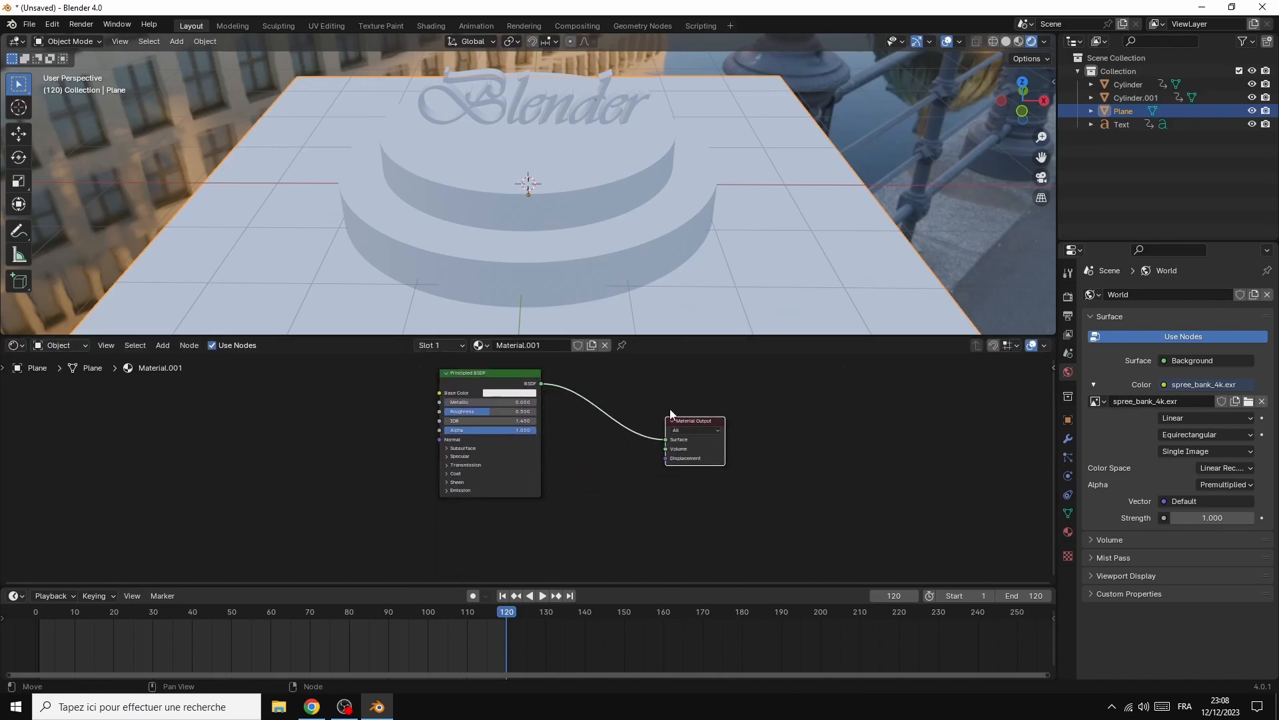
# Set the plane material's base colour to black and its Metallic value to 1
pyautogui.click(502, 395)
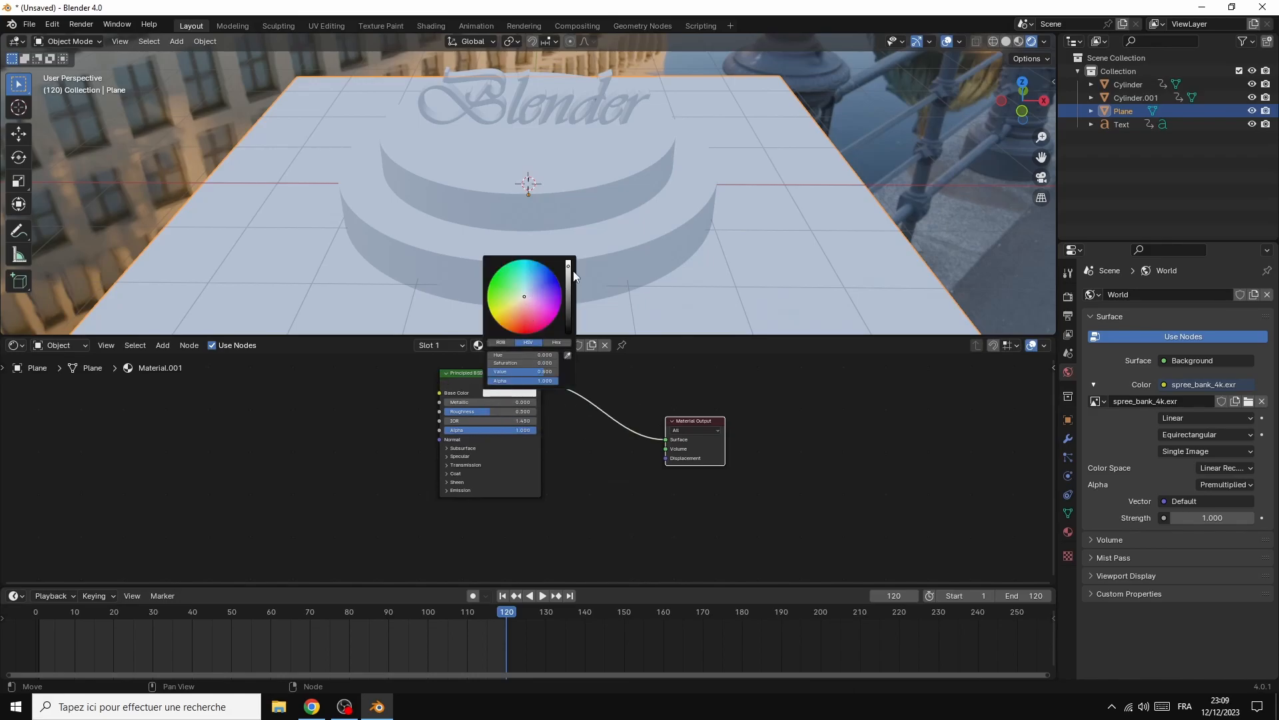
pyautogui.moveTo(570, 271); pyautogui.dragTo(569, 331)
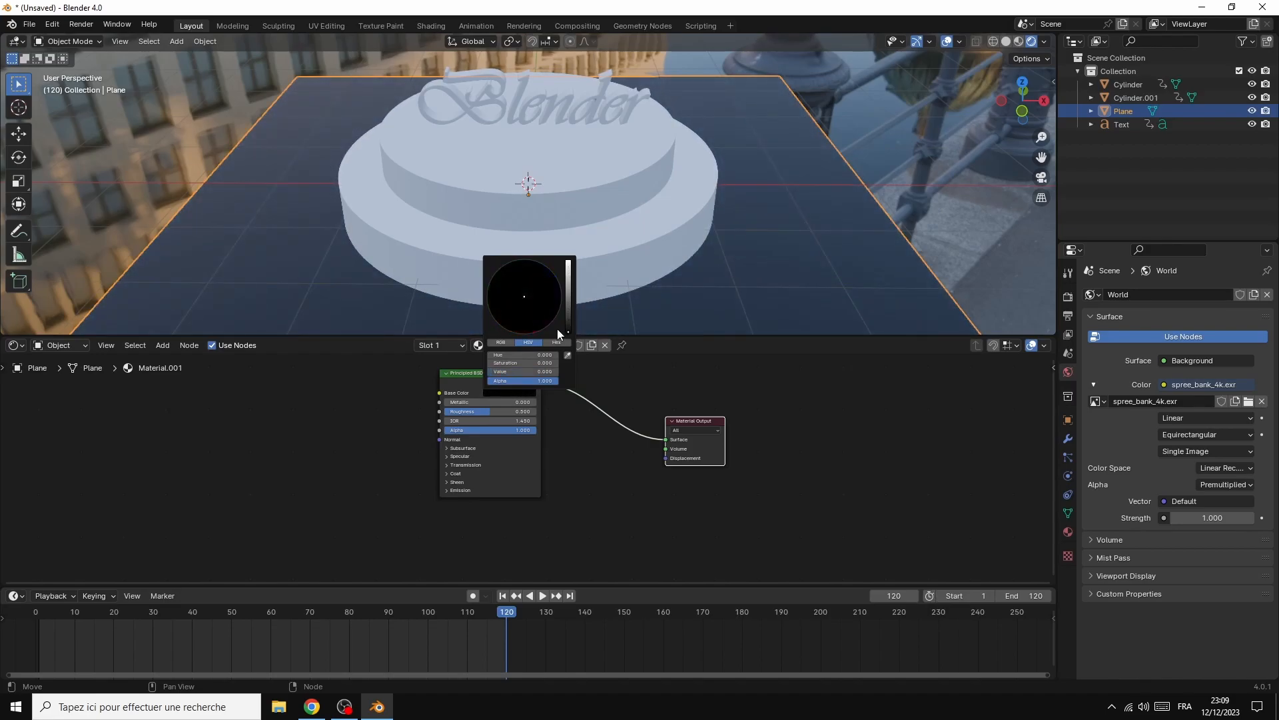
pyautogui.click(455, 402)
pyautogui.write('1')
pyautogui.press('Return')
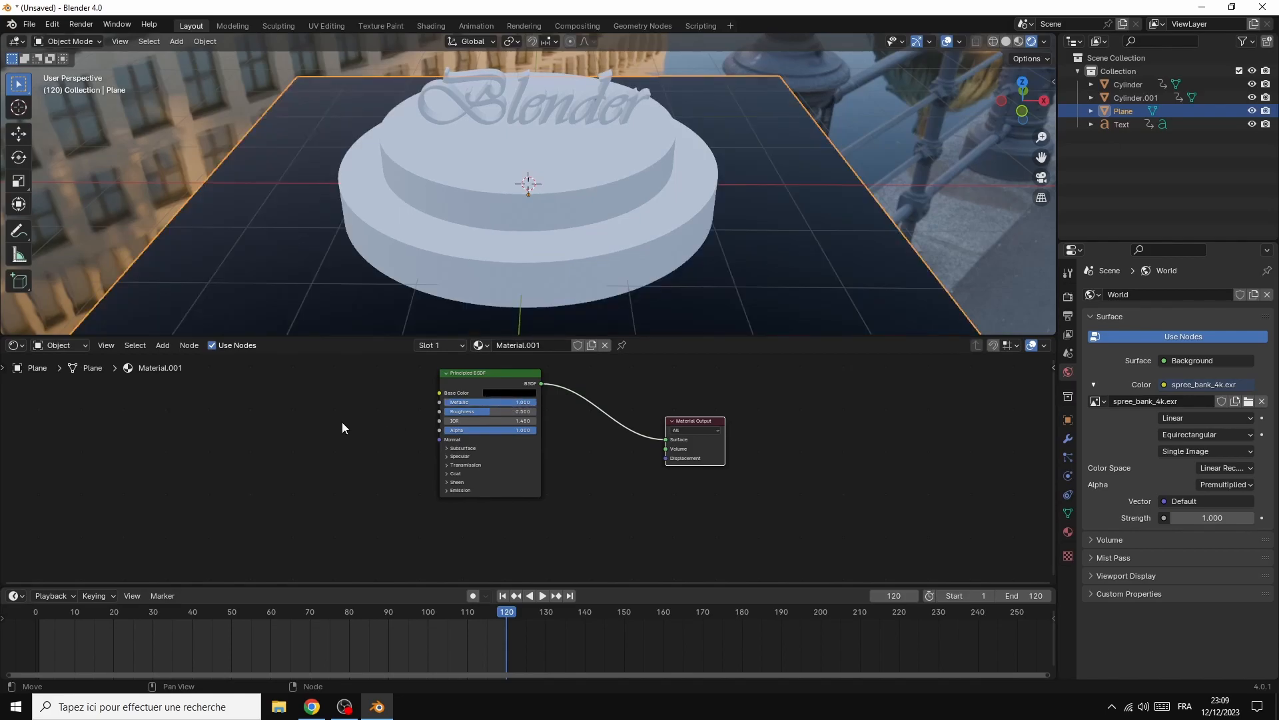
# Give the upper cylinder a new material with a saturated red base colour and a Metallic value of 1
pyautogui.click(516, 268)
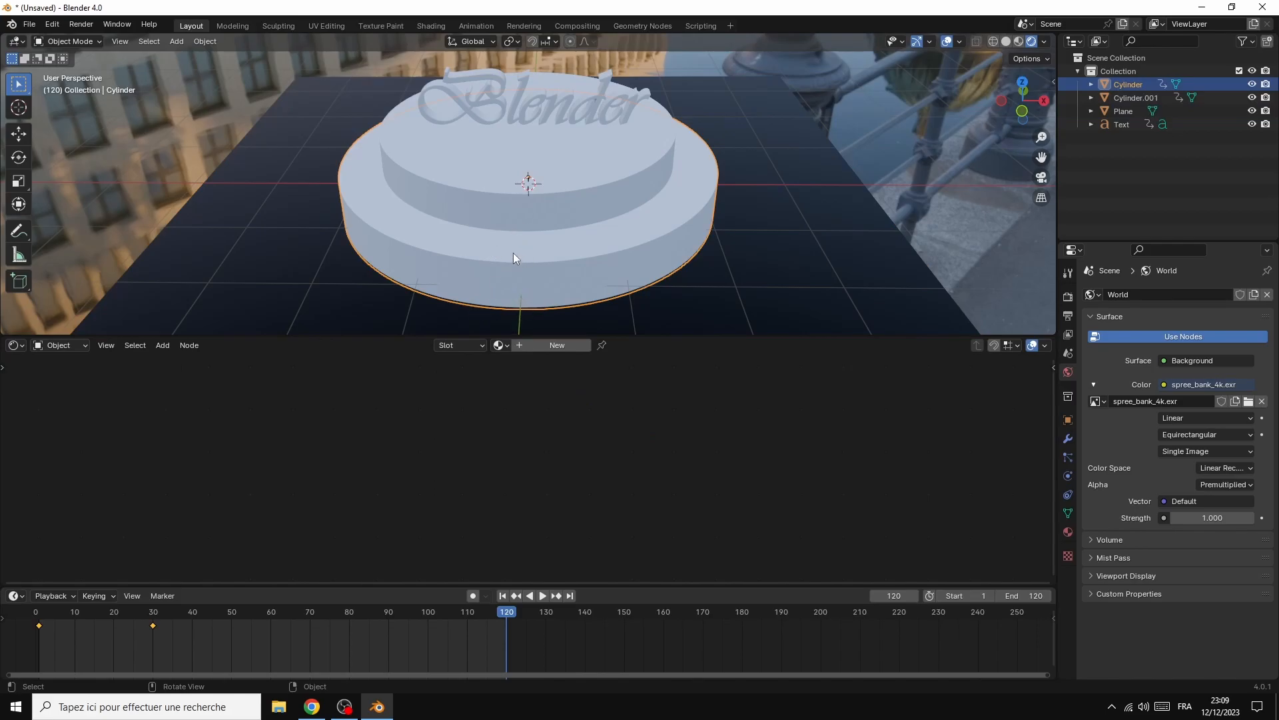
pyautogui.click(532, 184)
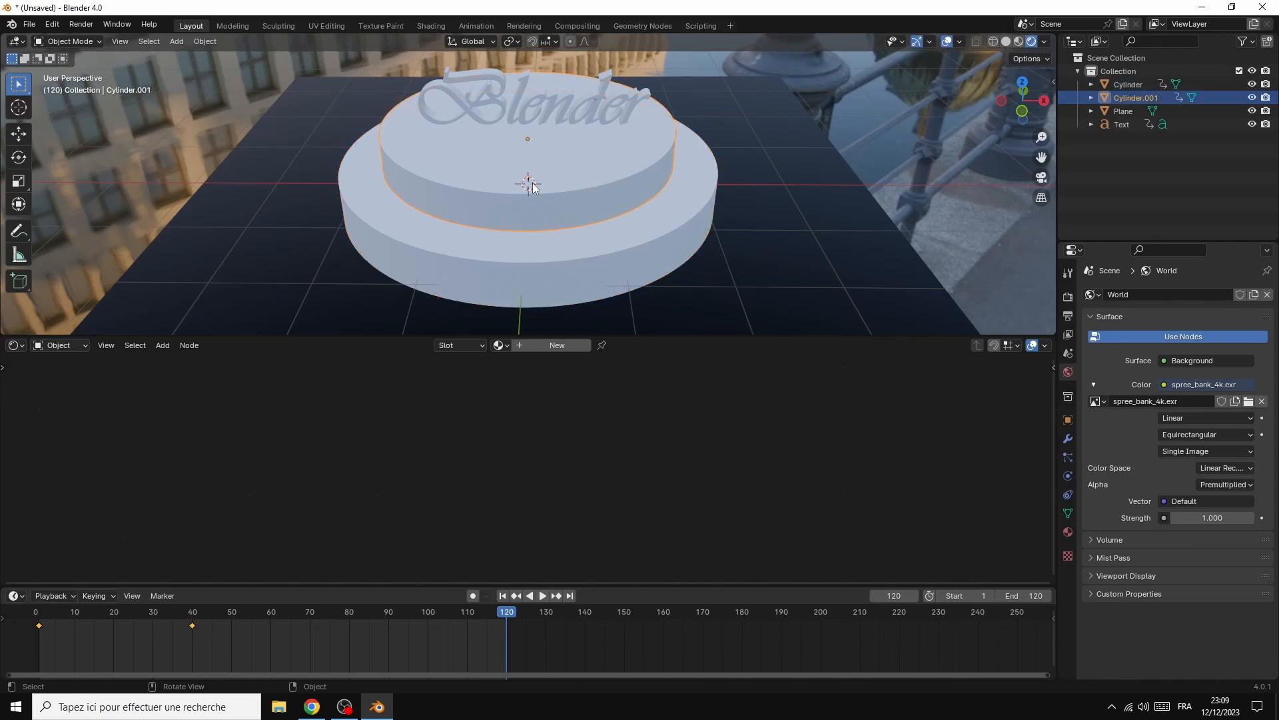
pyautogui.click(541, 350)
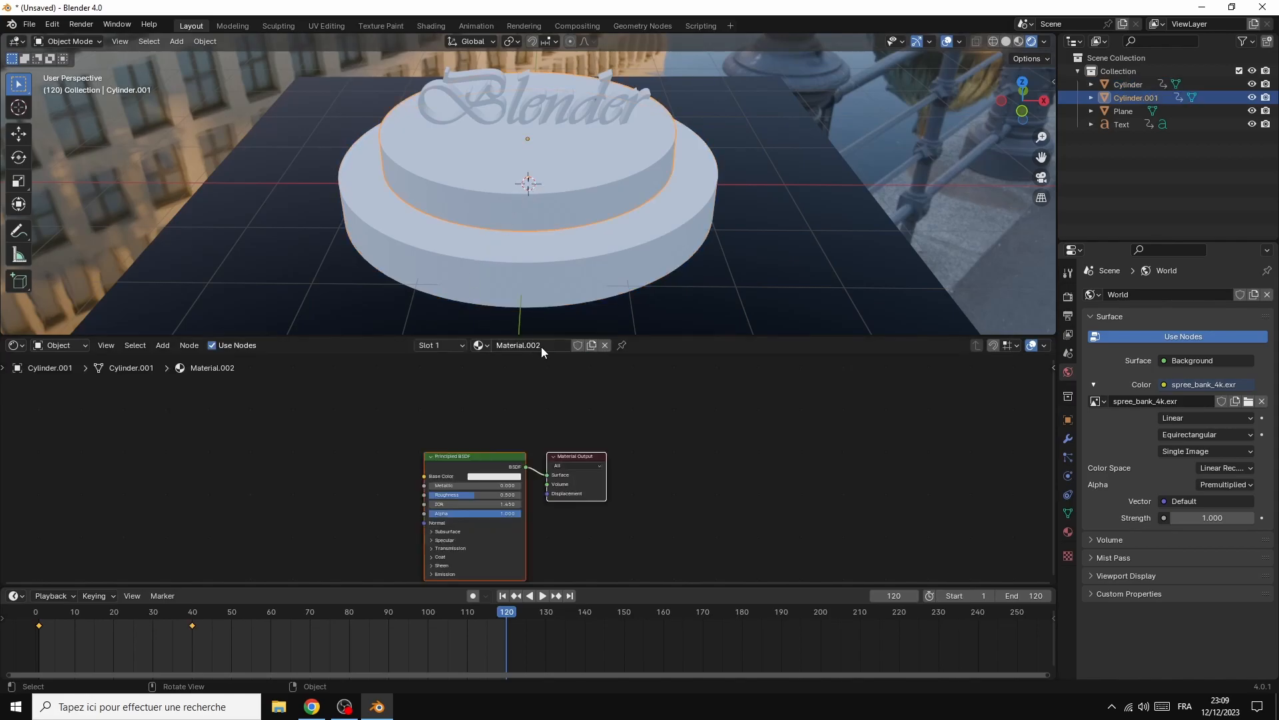
pyautogui.click(491, 477)
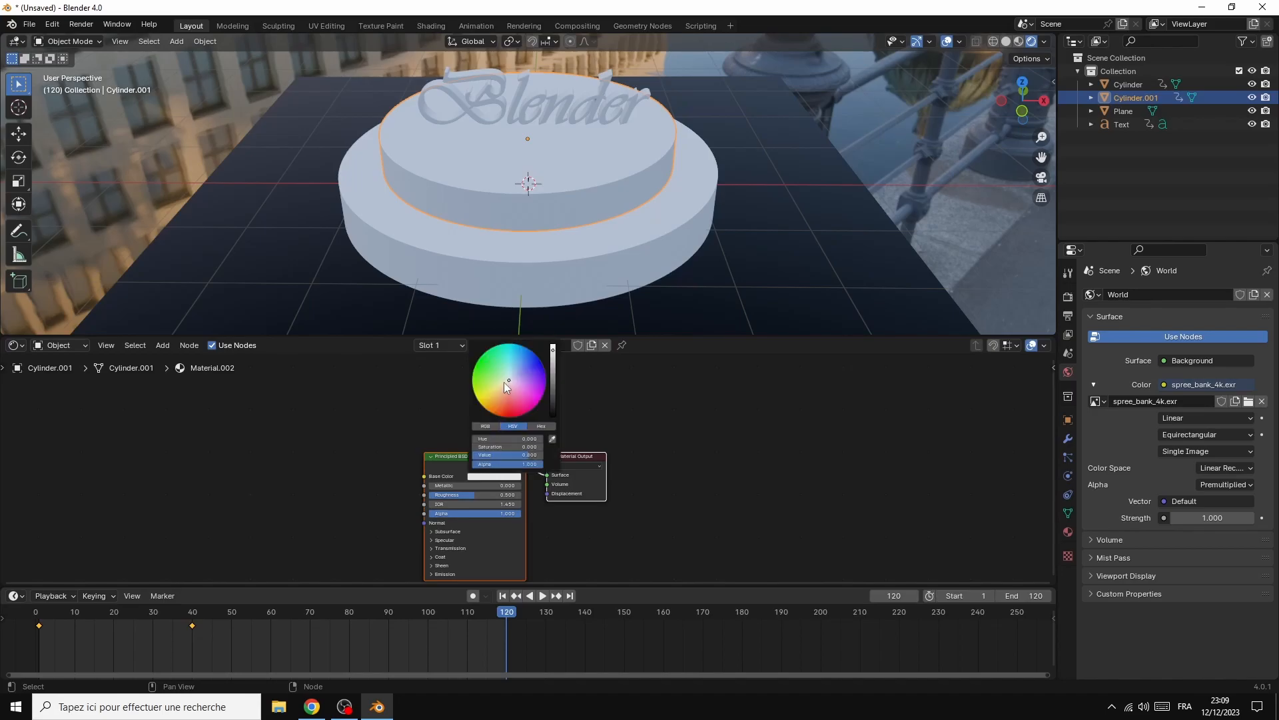
pyautogui.moveTo(505, 381); pyautogui.dragTo(506, 416)
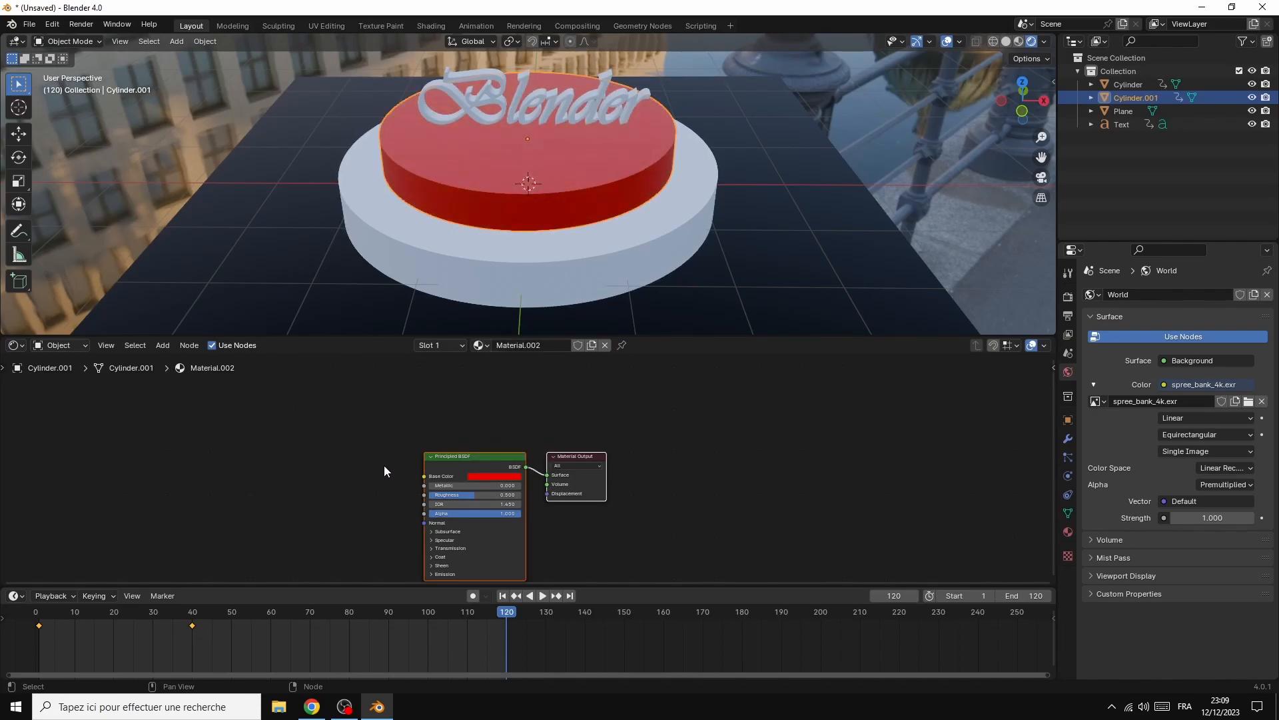
pyautogui.click(440, 485)
pyautogui.write('1')
pyautogui.press('Return')
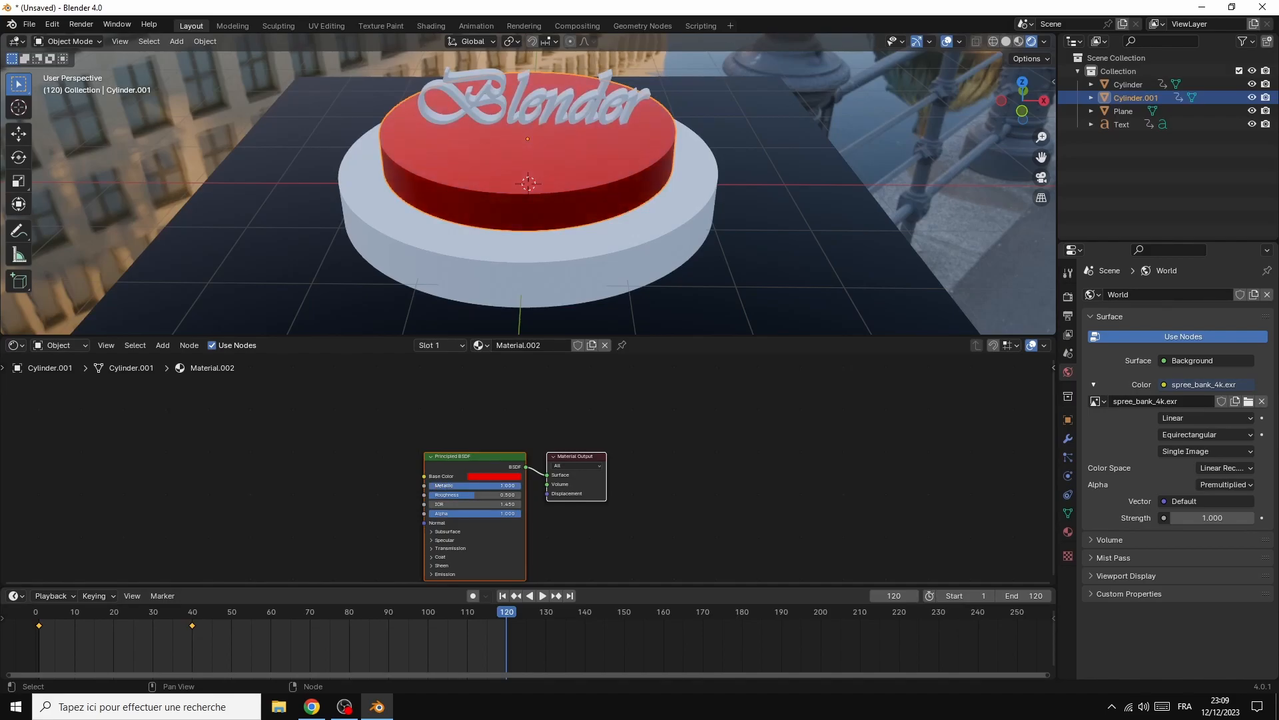
# Give the "Blender" text a new material with Metallic at 1 and a slightly darker grey base colour
pyautogui.click(540, 90)
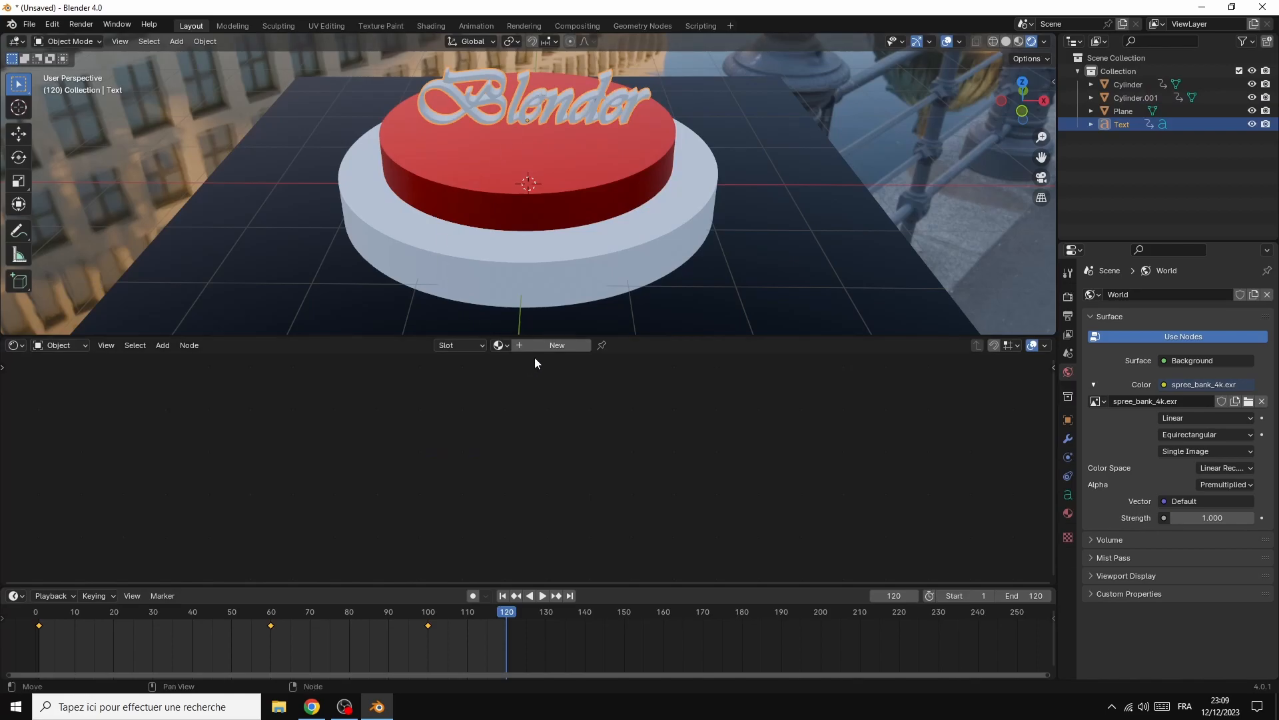
pyautogui.click(548, 346)
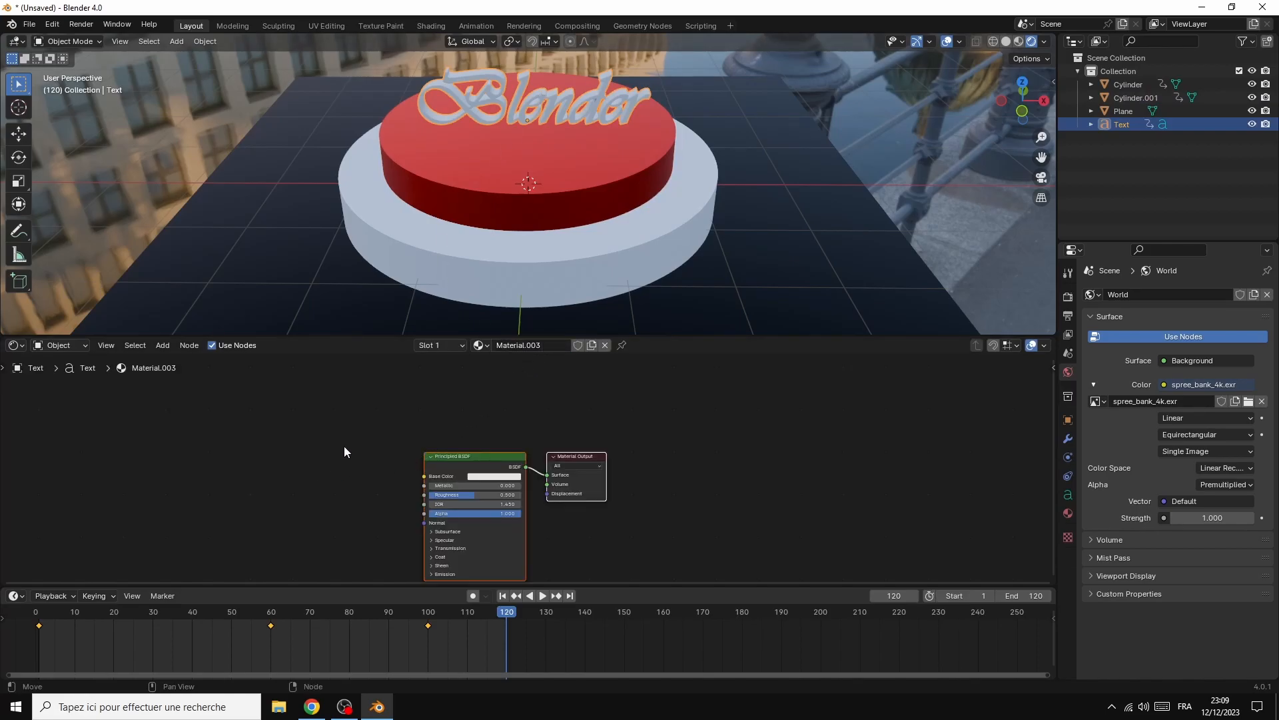
pyautogui.moveTo(474, 486); pyautogui.dragTo(522, 486)
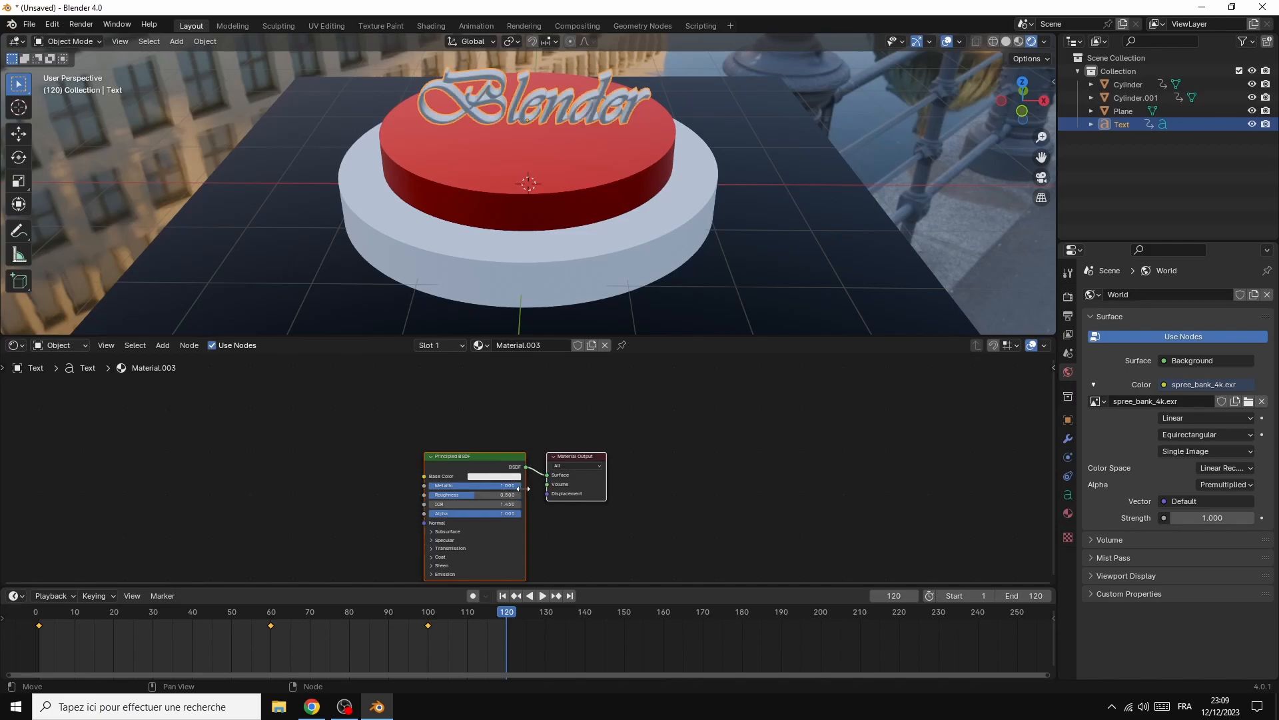
pyautogui.click(509, 477)
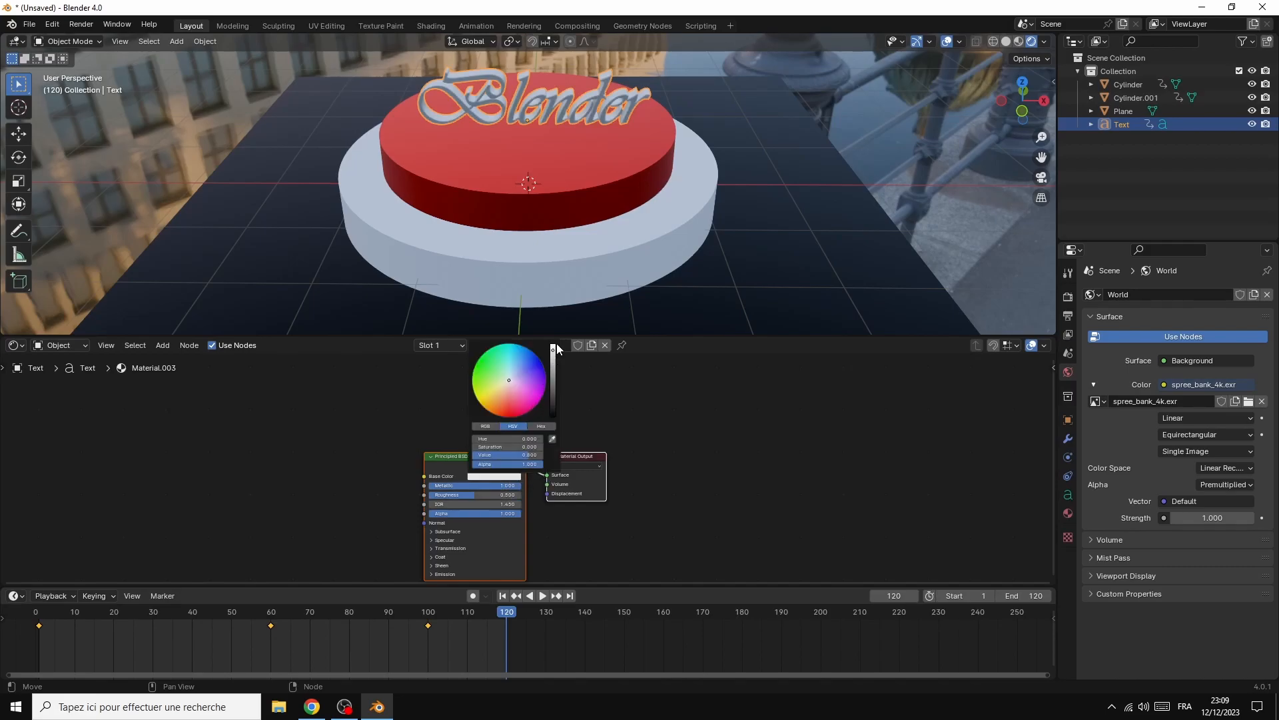
pyautogui.moveTo(552, 349); pyautogui.dragTo(552, 359)
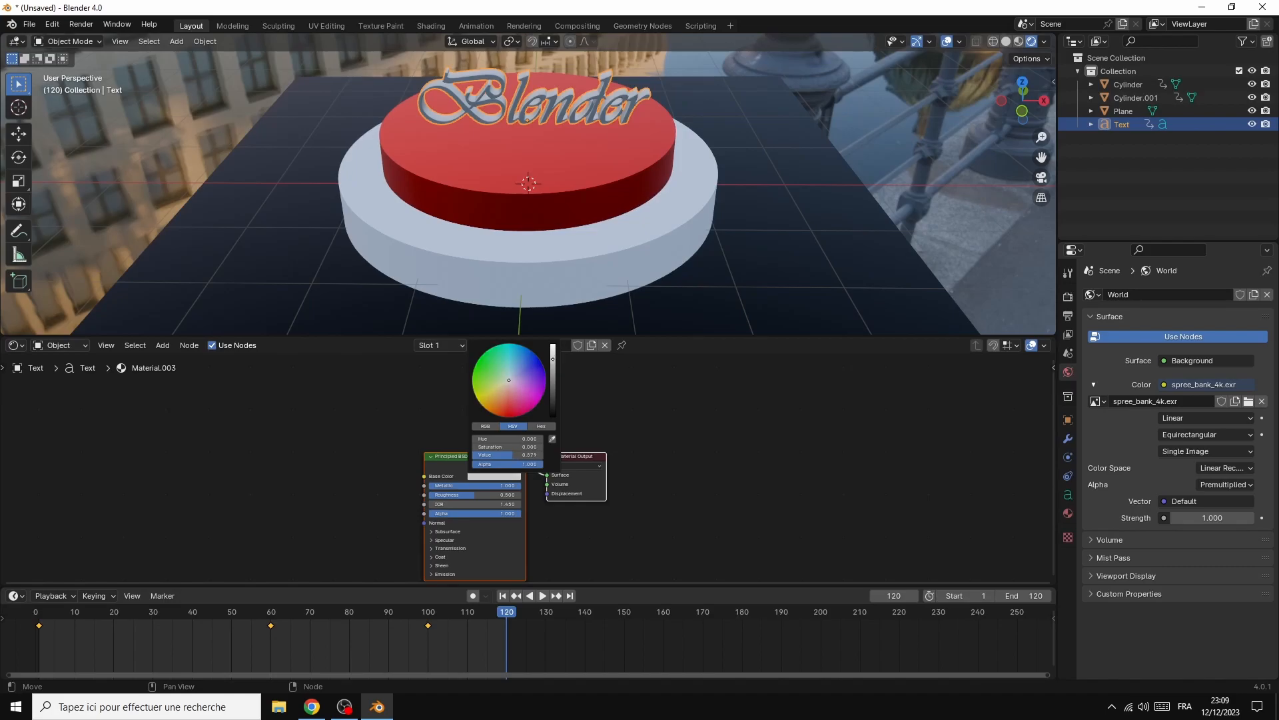
pyautogui.click(690, 419)
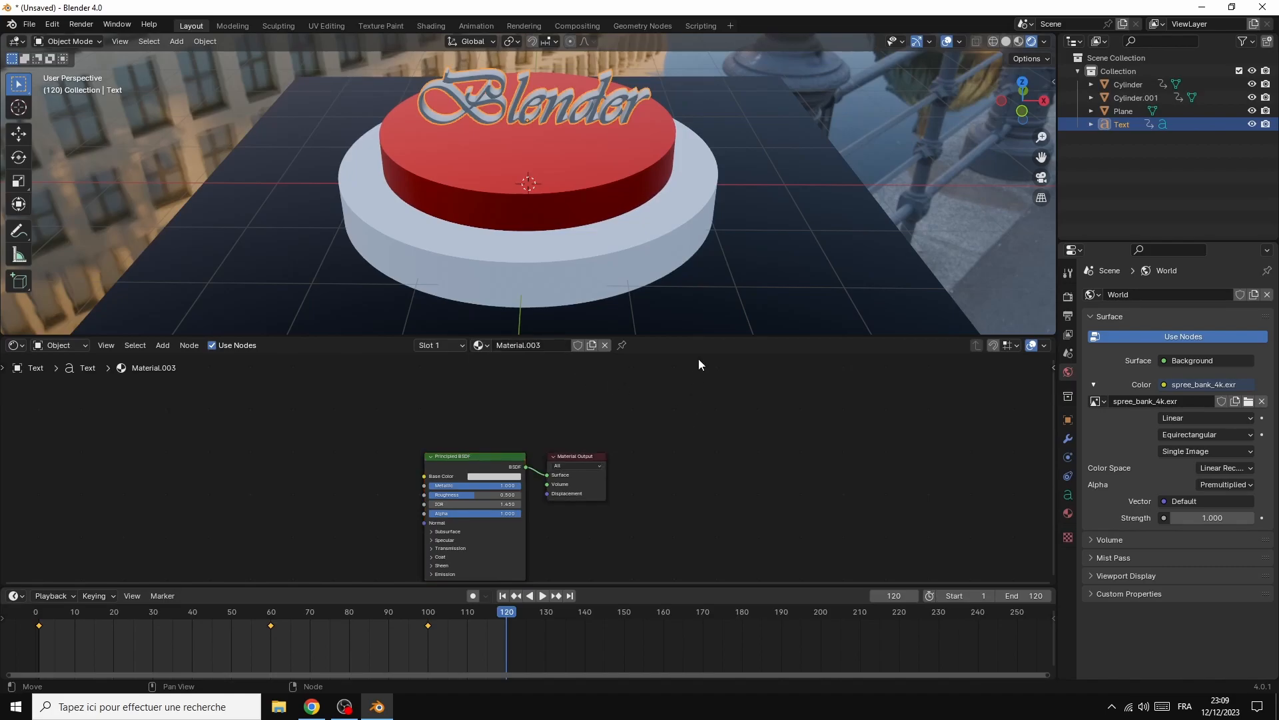
# Give the lower cylinder a new material with a Metallic value of 1 and a darker grey base colour
pyautogui.click(805, 150)
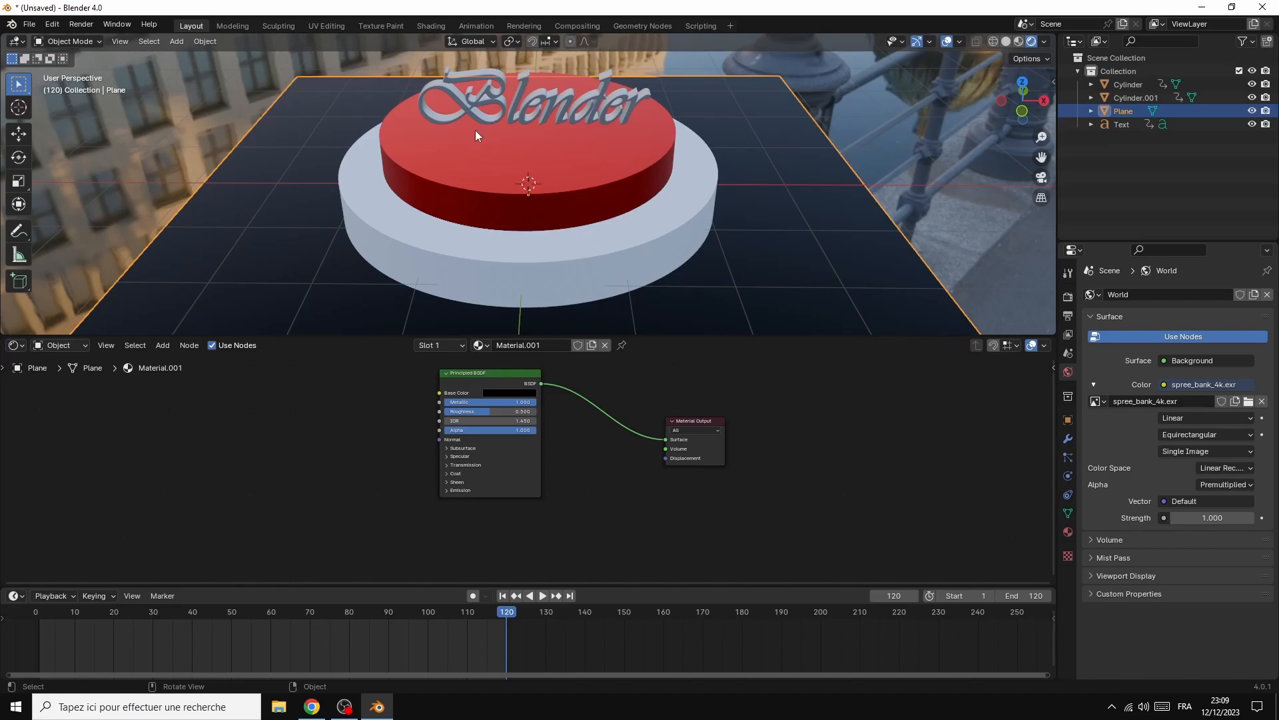
pyautogui.click(596, 254)
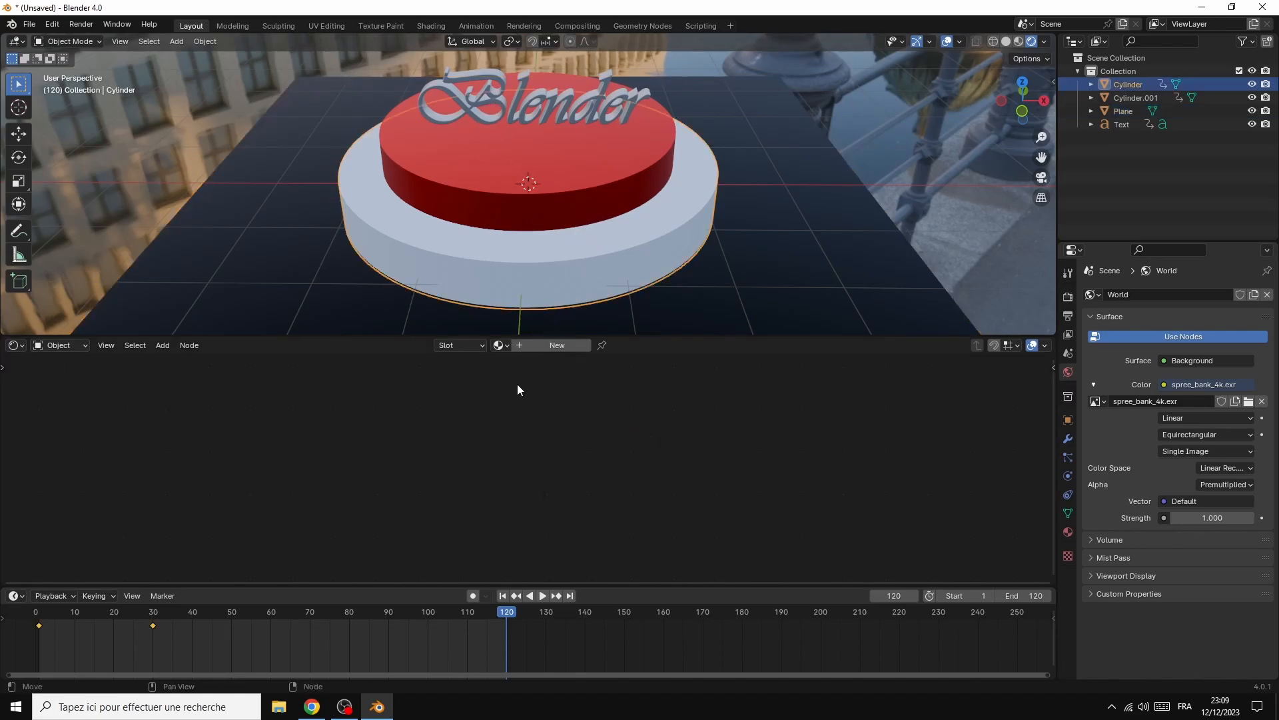
pyautogui.click(550, 345)
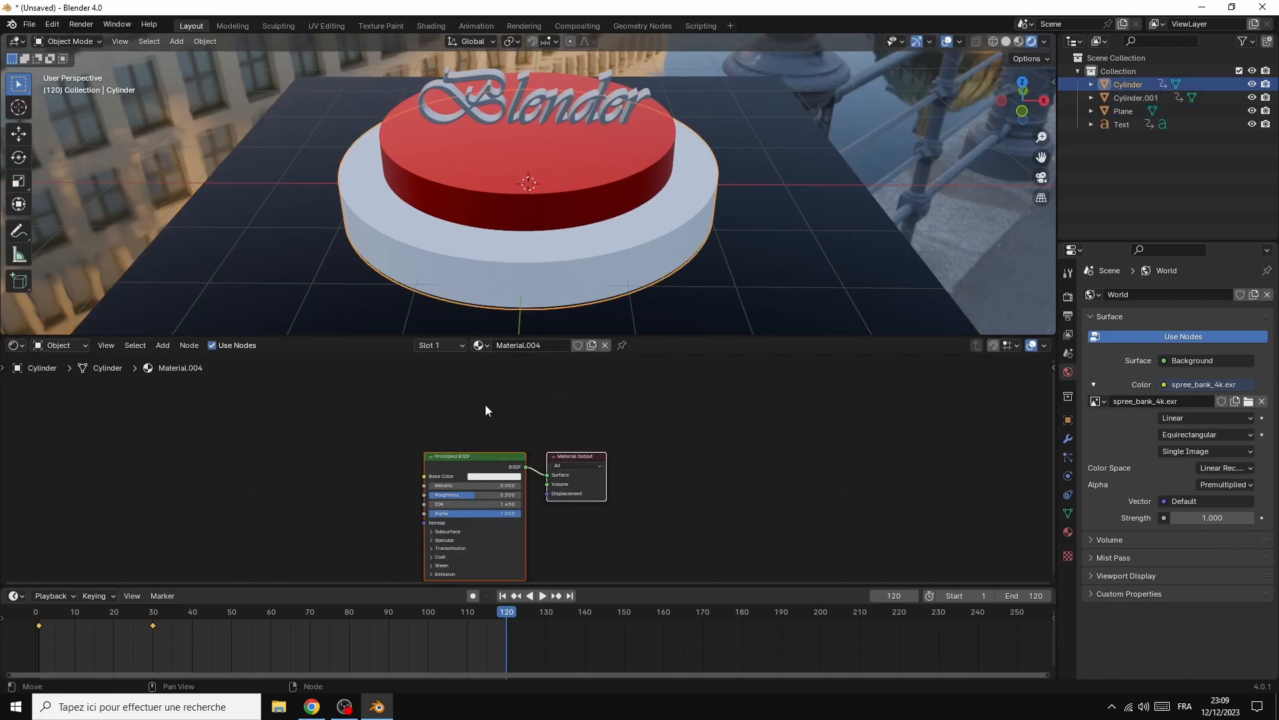
pyautogui.moveTo(433, 486); pyautogui.dragTo(520, 486)
pyautogui.click(498, 477)
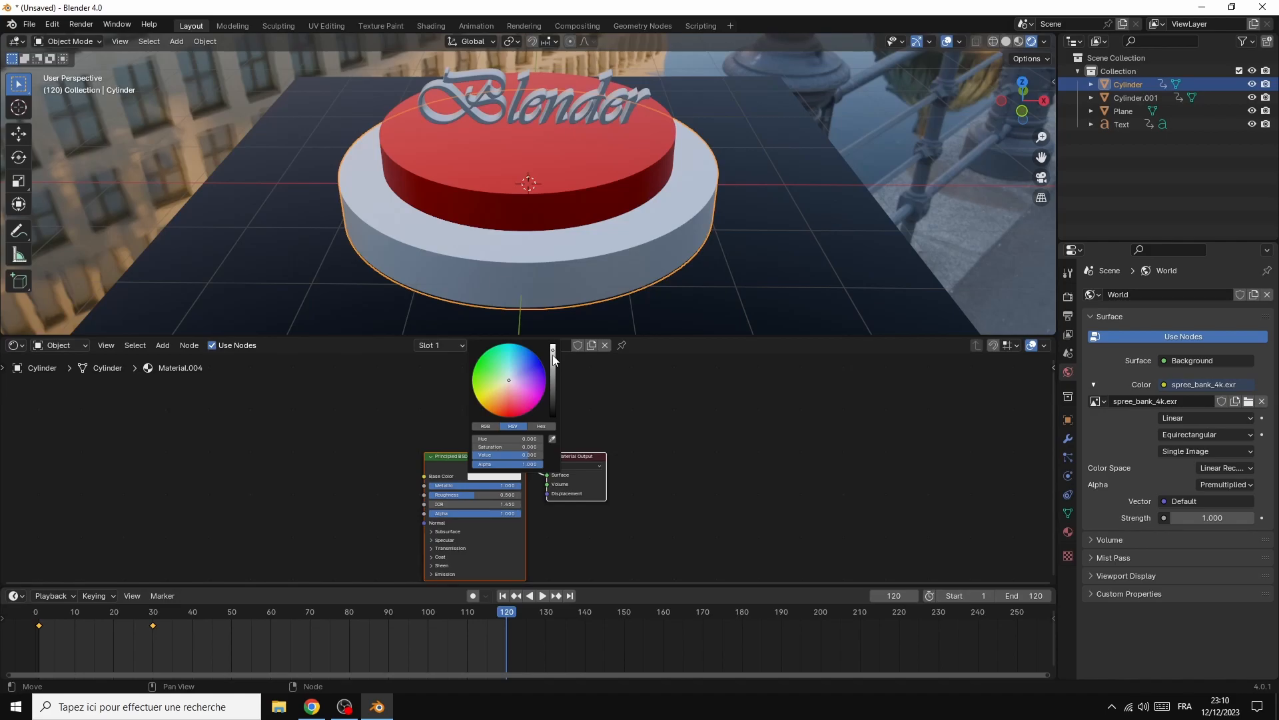
pyautogui.moveTo(552, 357); pyautogui.dragTo(553, 369)
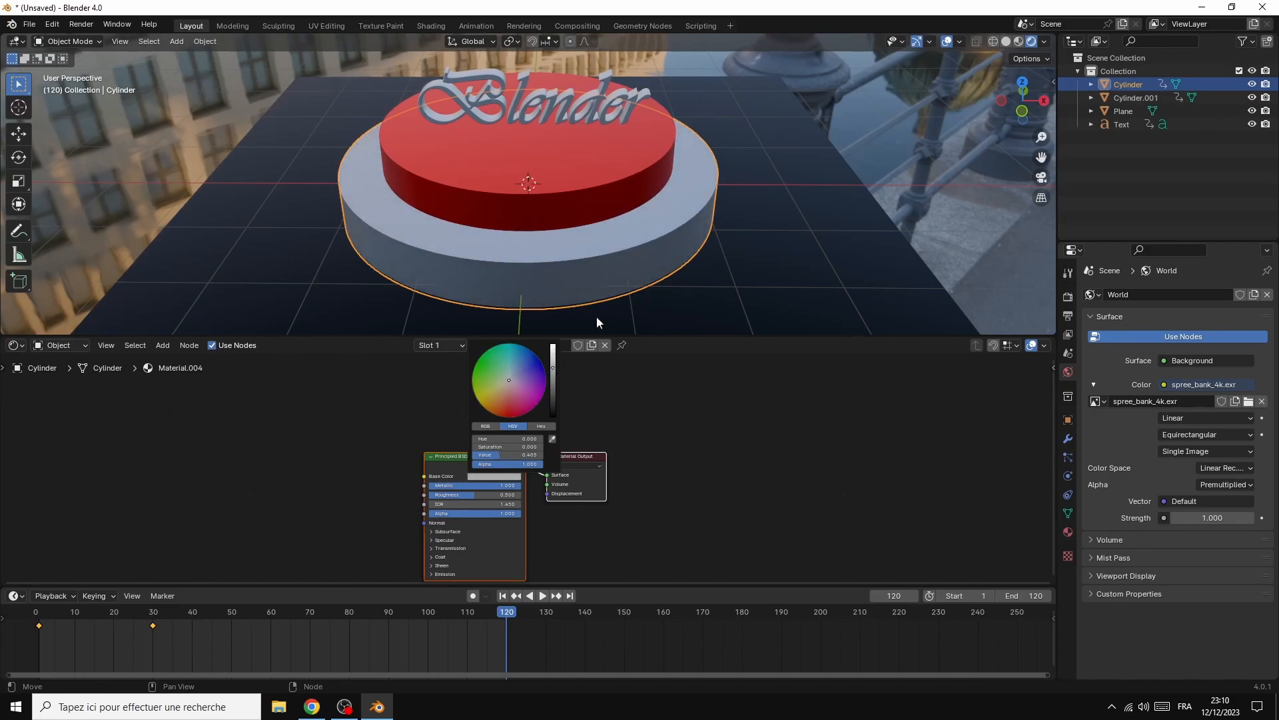
# Lower the material roughness to about 0.22 on the lower cylinder and about 0.28 on the "Blender" text
pyautogui.moveTo(466, 499); pyautogui.dragTo(440, 499)
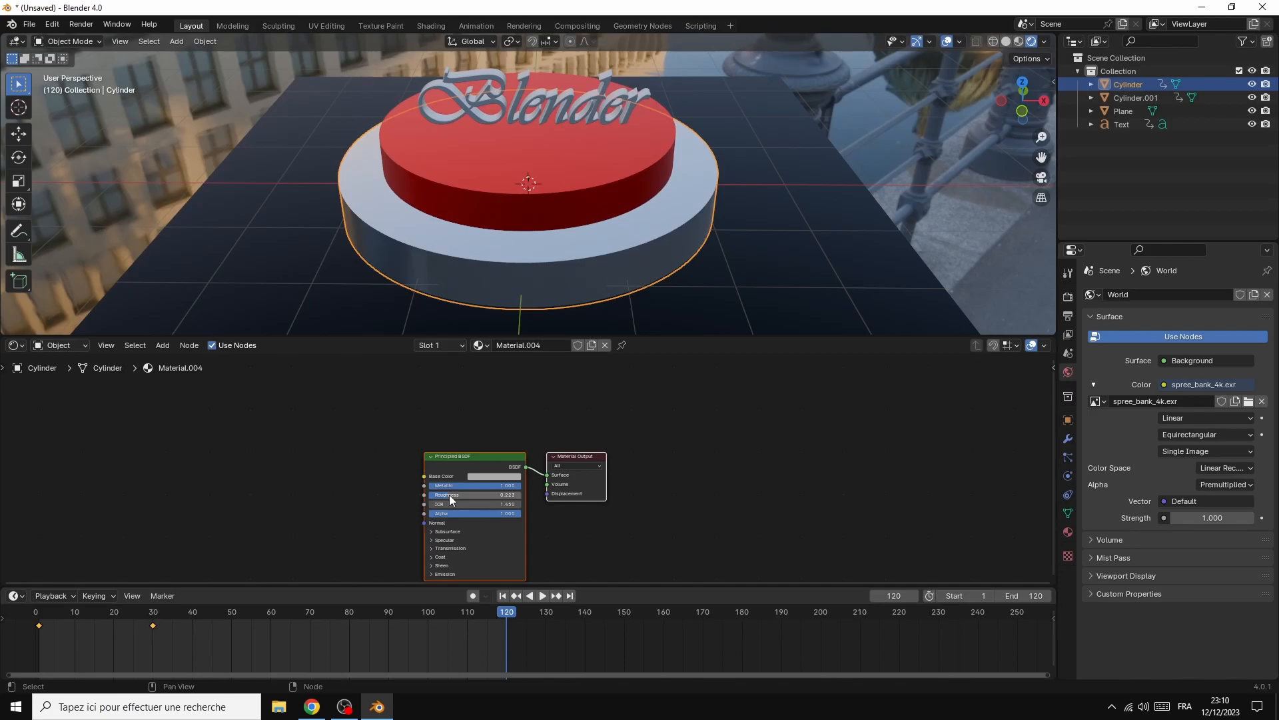
pyautogui.click(521, 90)
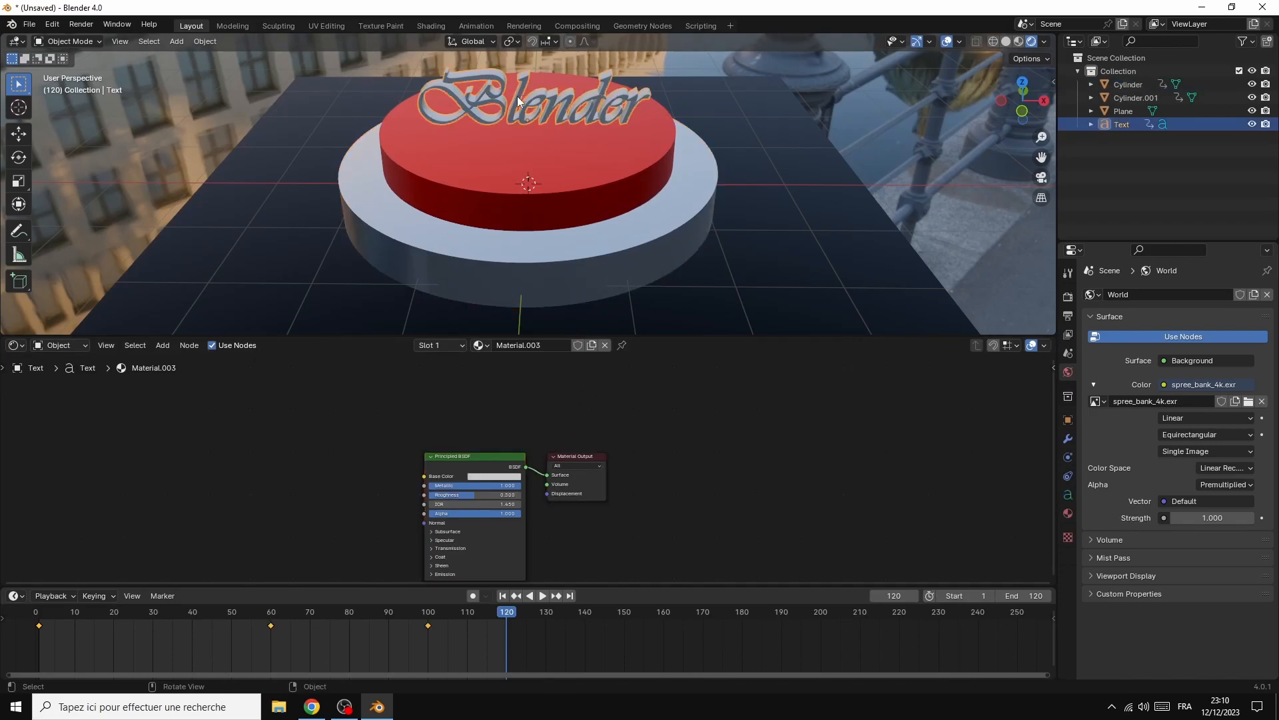
pyautogui.moveTo(475, 494); pyautogui.dragTo(466, 495)
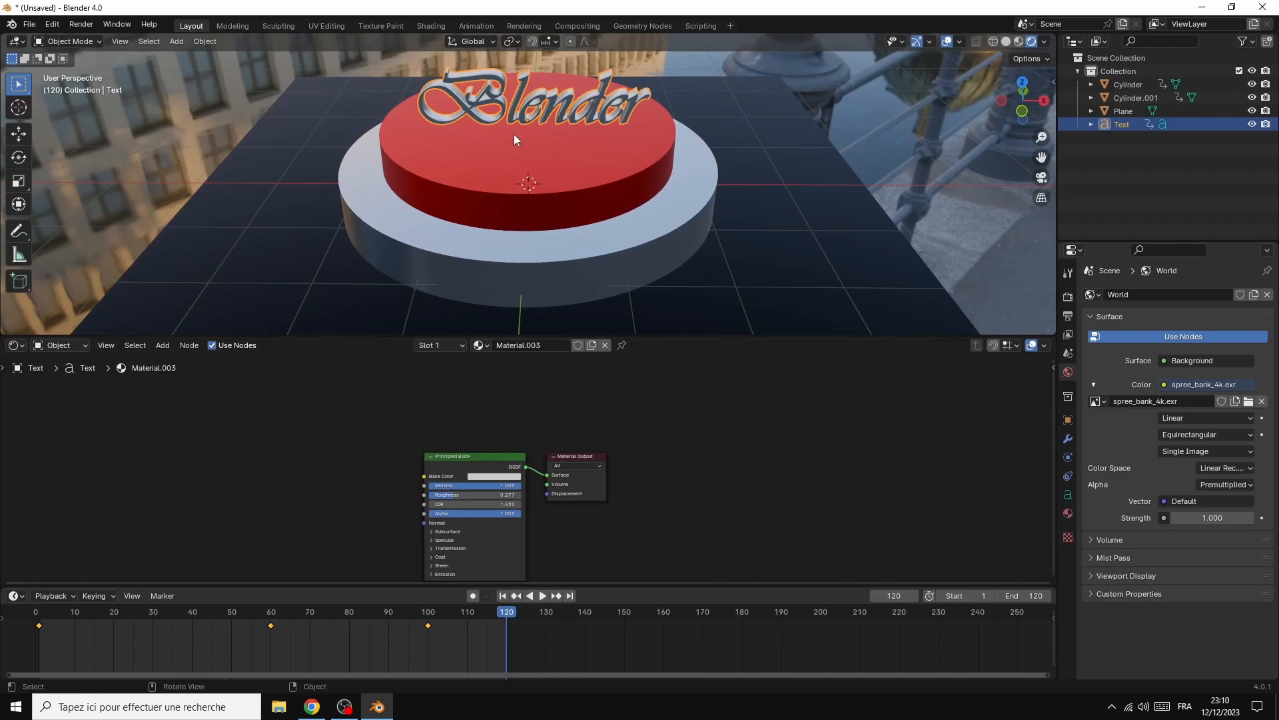
# Add a camera and align it to the current view of the podium
pyautogui.click(178, 40)
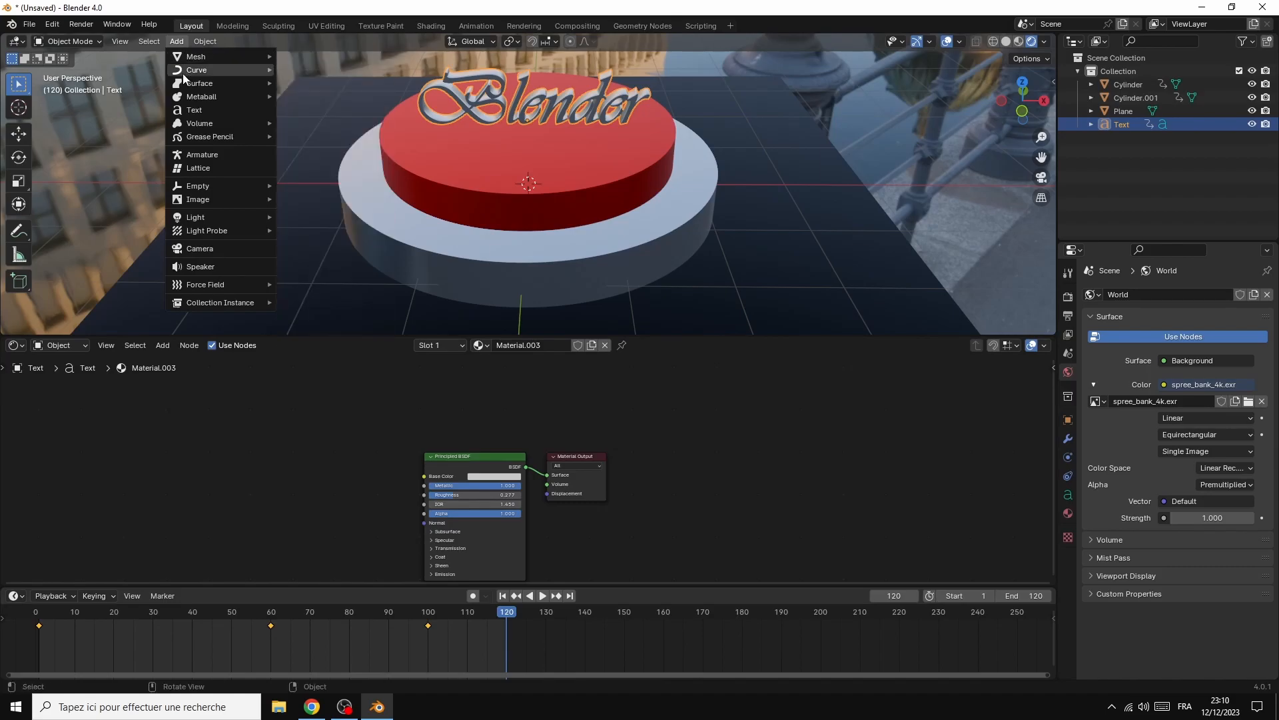
pyautogui.click(198, 249)
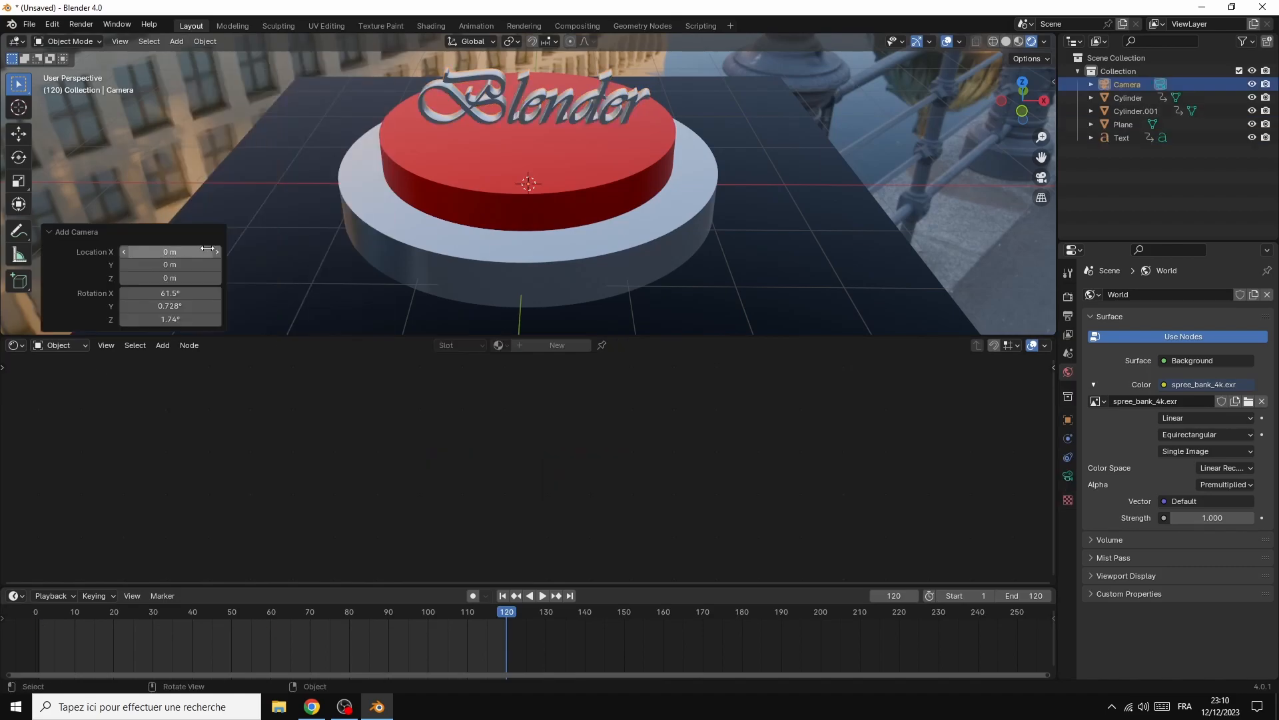
pyautogui.click(266, 211)
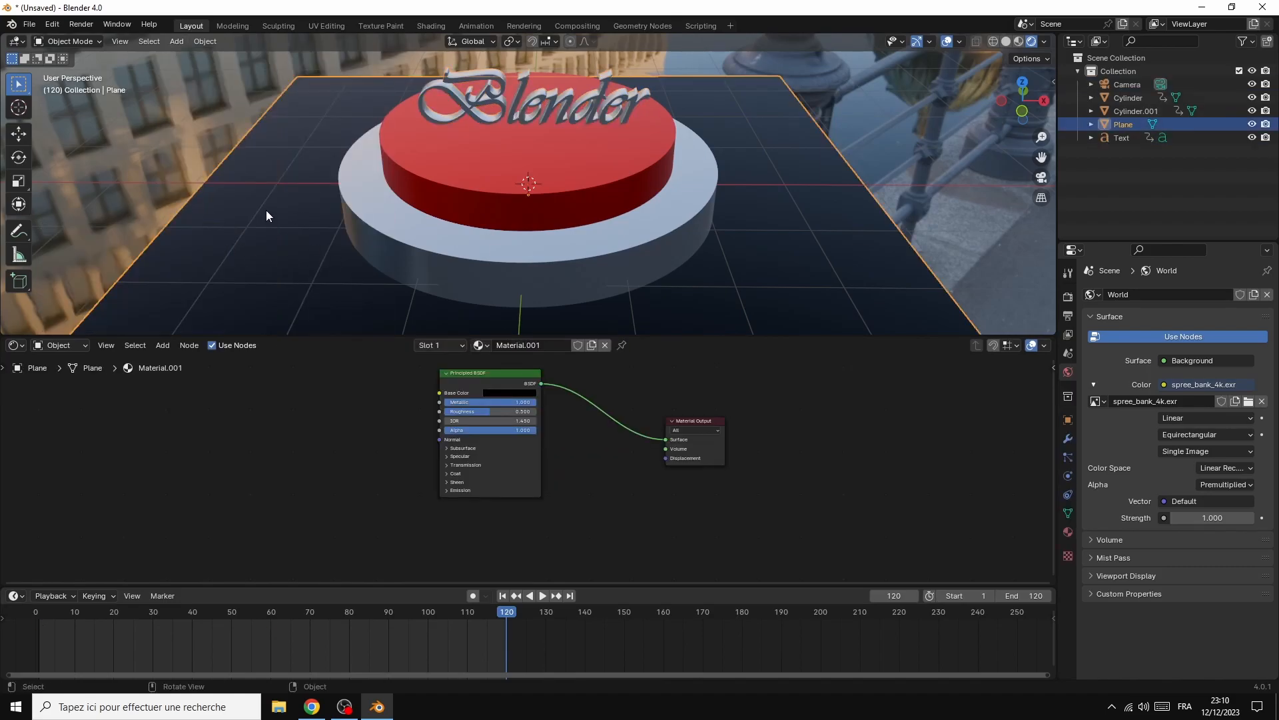
pyautogui.click(123, 150)
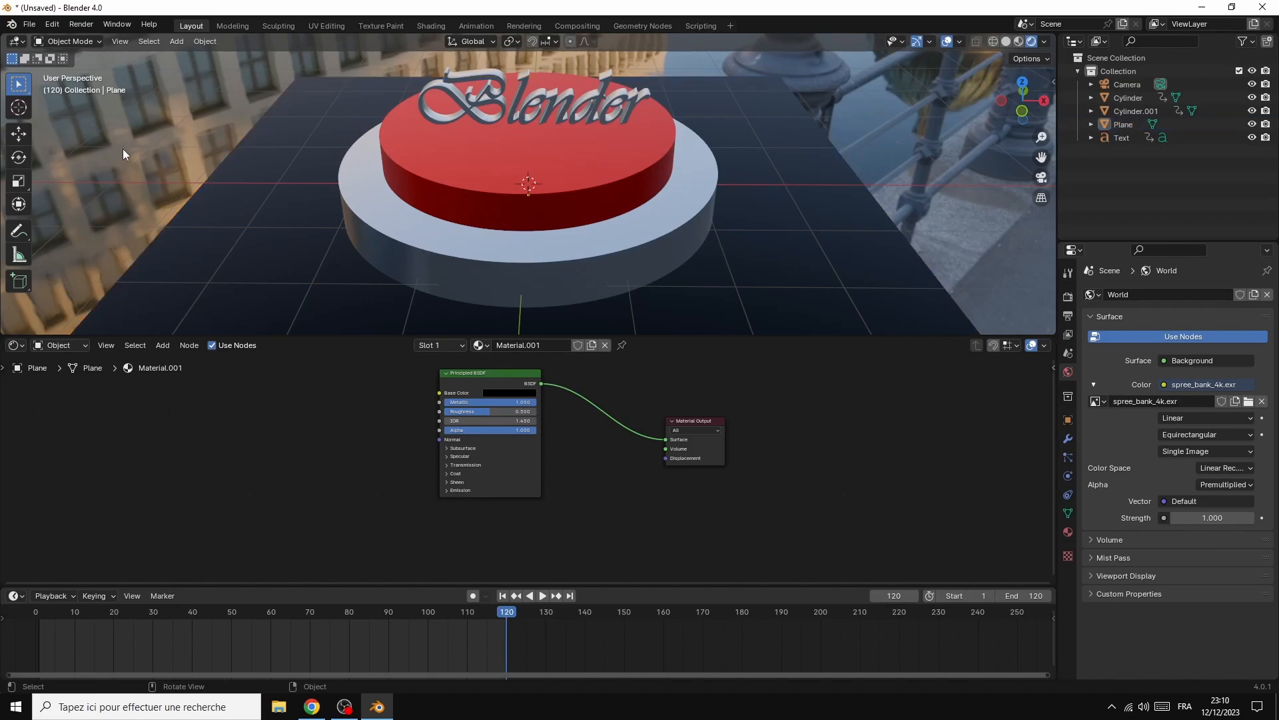
pyautogui.press('ctrl+alt+KP_0')
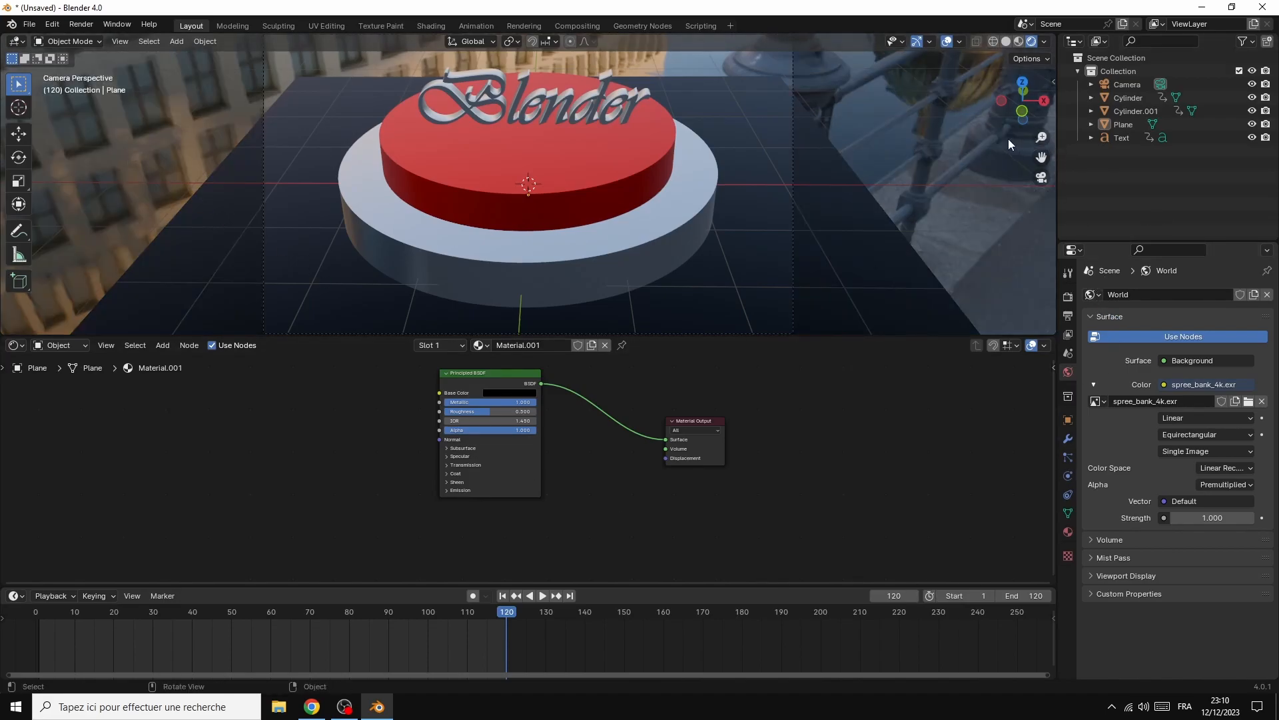
# Lock the camera to the view and reframe the podium from a higher angle
pyautogui.press('n')
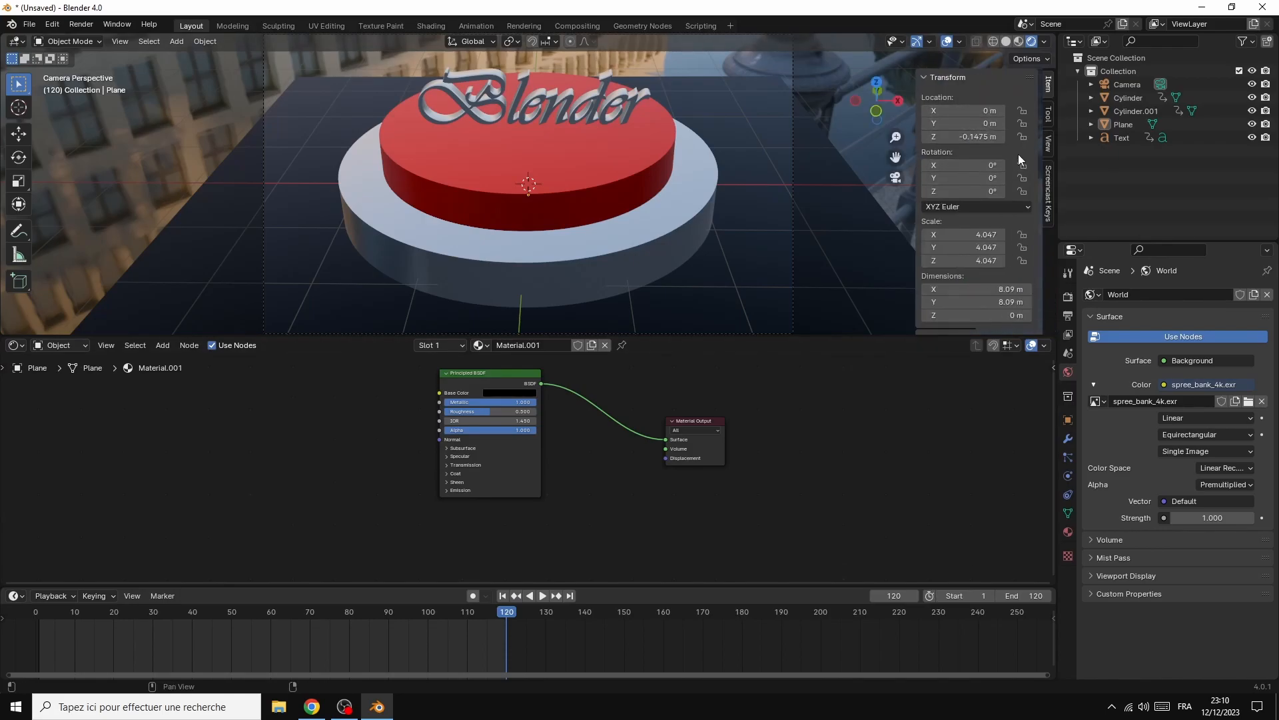
pyautogui.click(1048, 144)
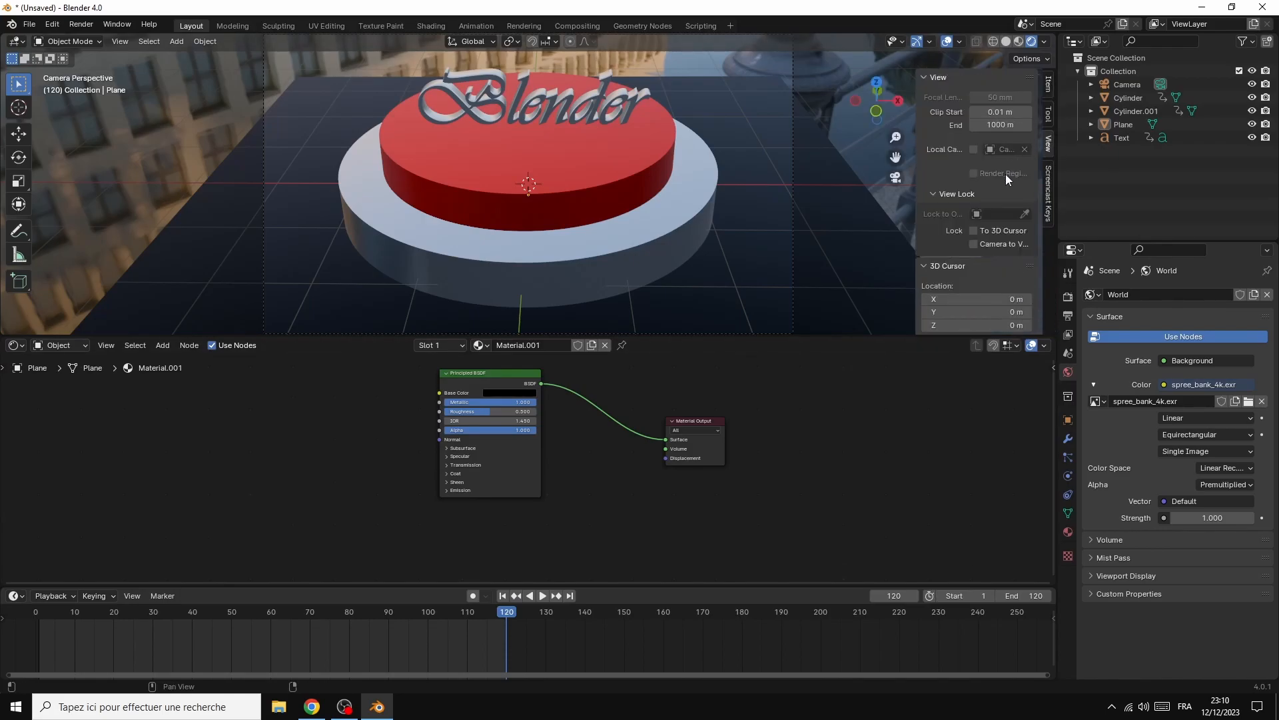
pyautogui.click(977, 243)
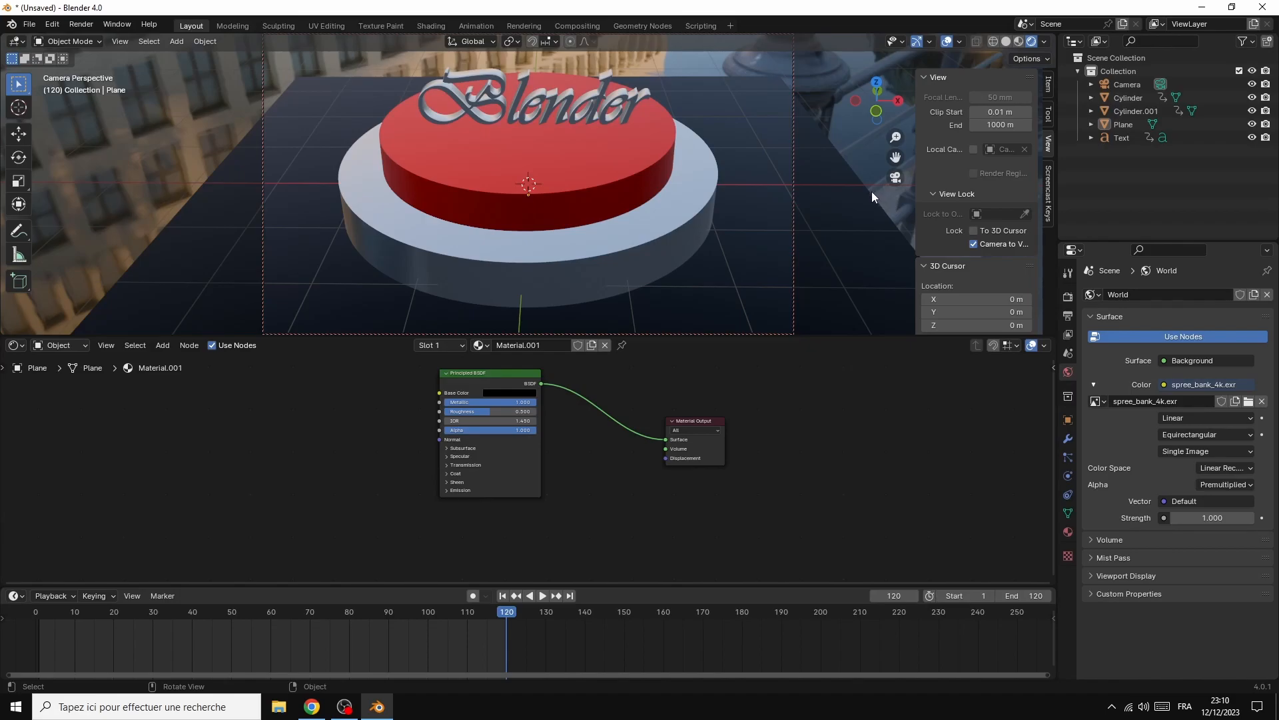
pyautogui.press('n')
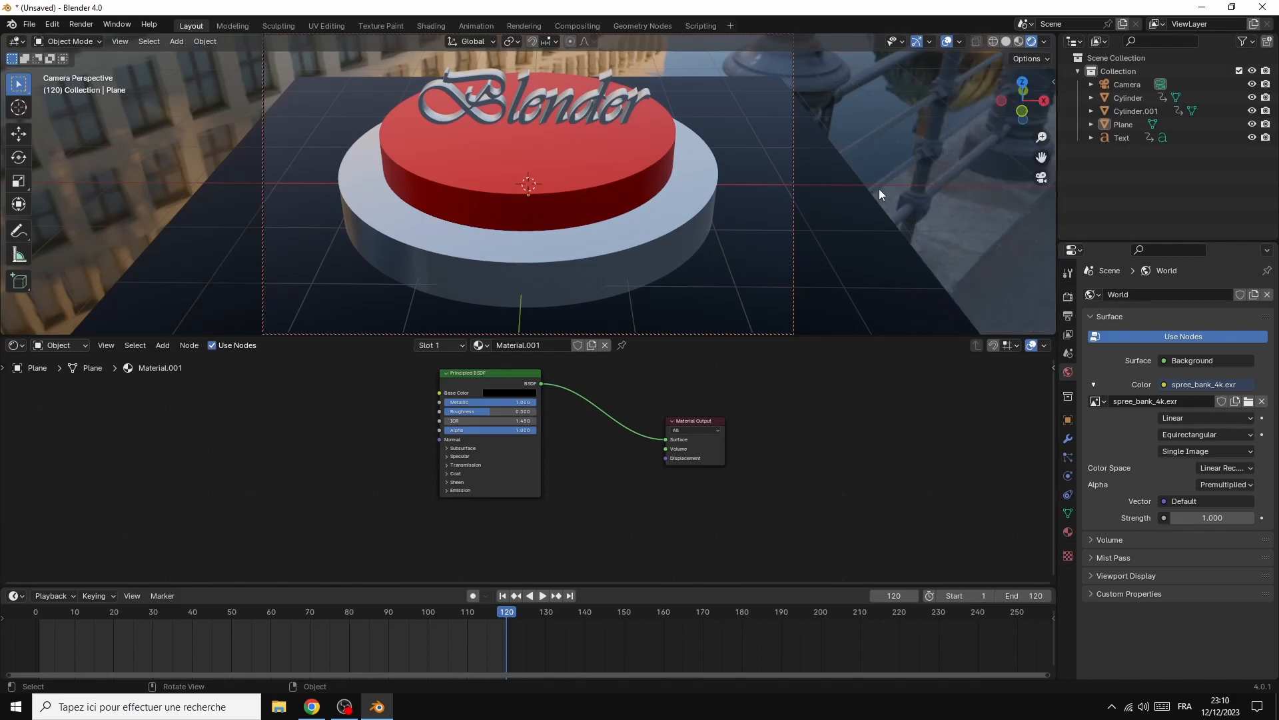
pyautogui.moveTo(1041, 157)
pyautogui.mouseDown()
pyautogui.moveTo(1015, 140)
pyautogui.moveTo(1018, 165)
pyautogui.mouseUp()
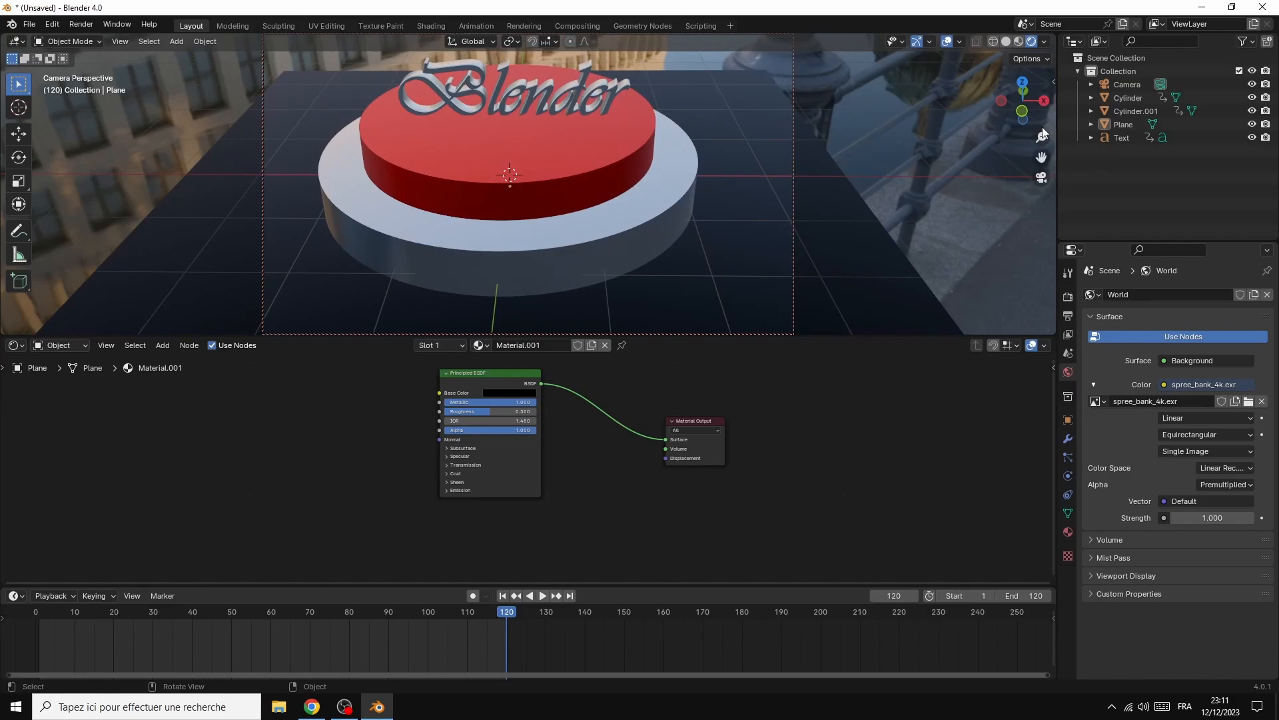
pyautogui.moveTo(1043, 113)
pyautogui.mouseDown()
pyautogui.moveTo(949, 137)
pyautogui.moveTo(1033, 93)
pyautogui.mouseUp()
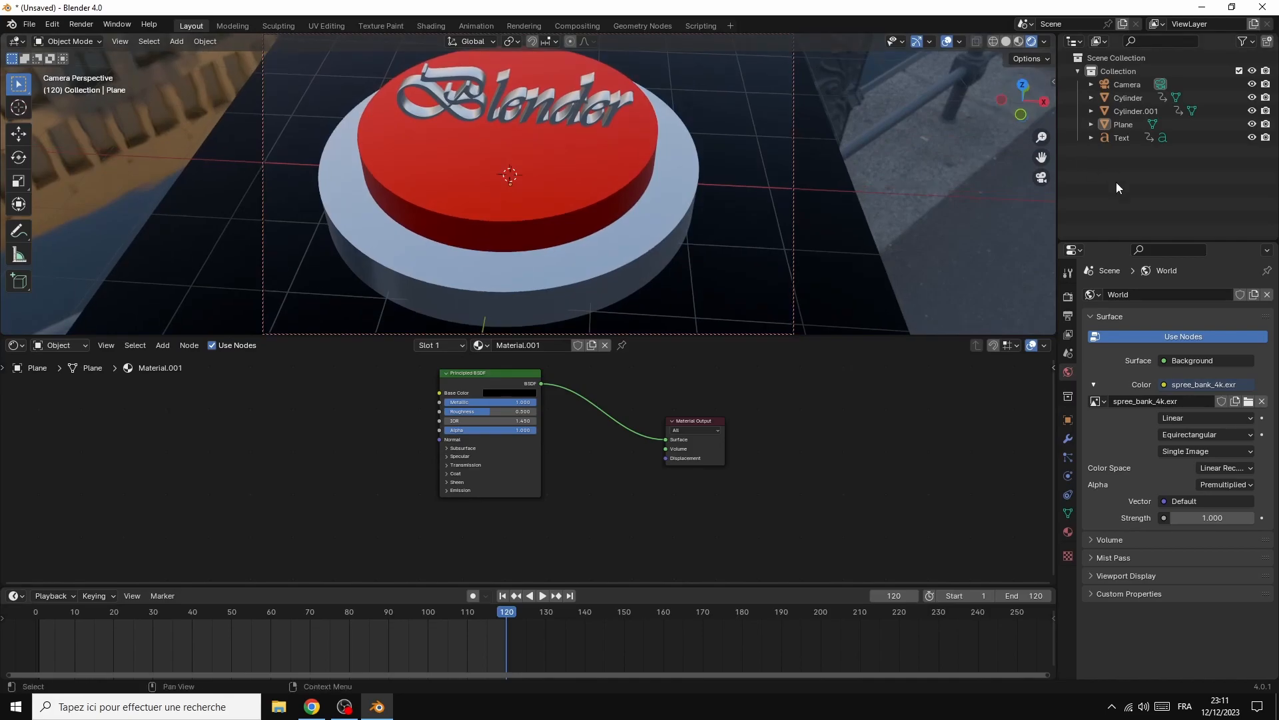
# Scale the ground plane up uniformly by about 1.378
pyautogui.click(847, 266)
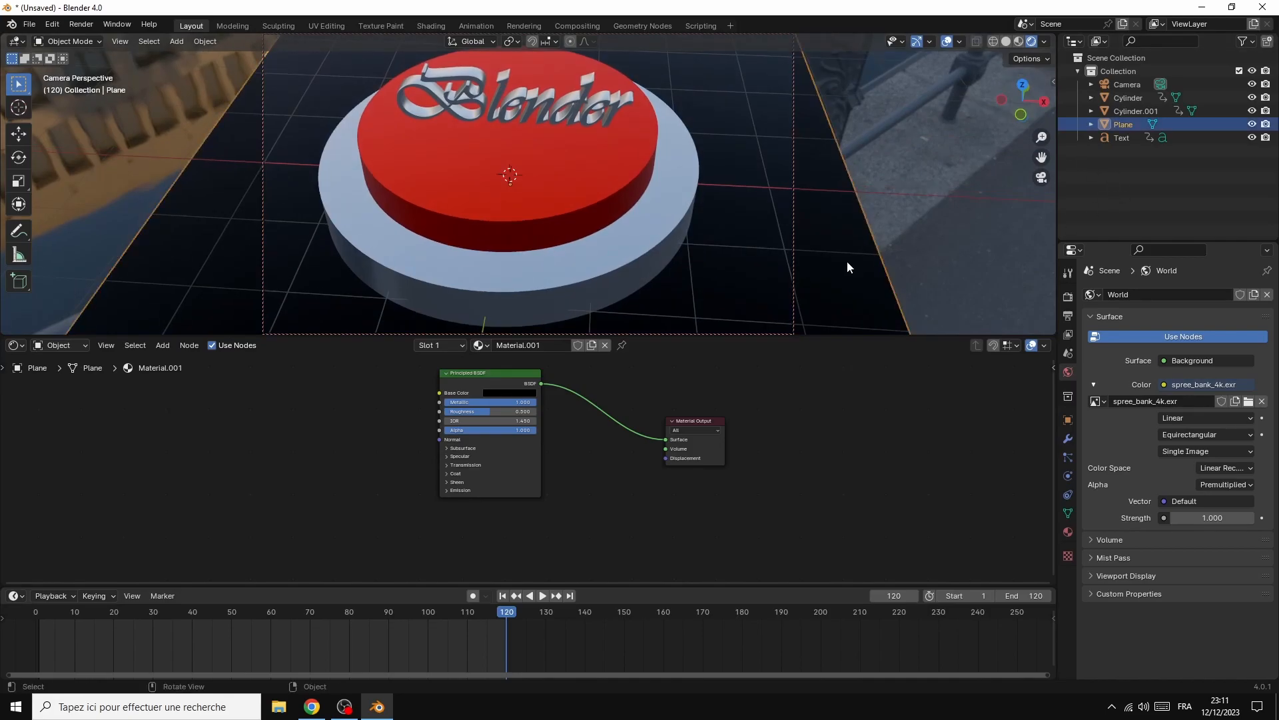
pyautogui.press('s')
pyautogui.click(985, 275)
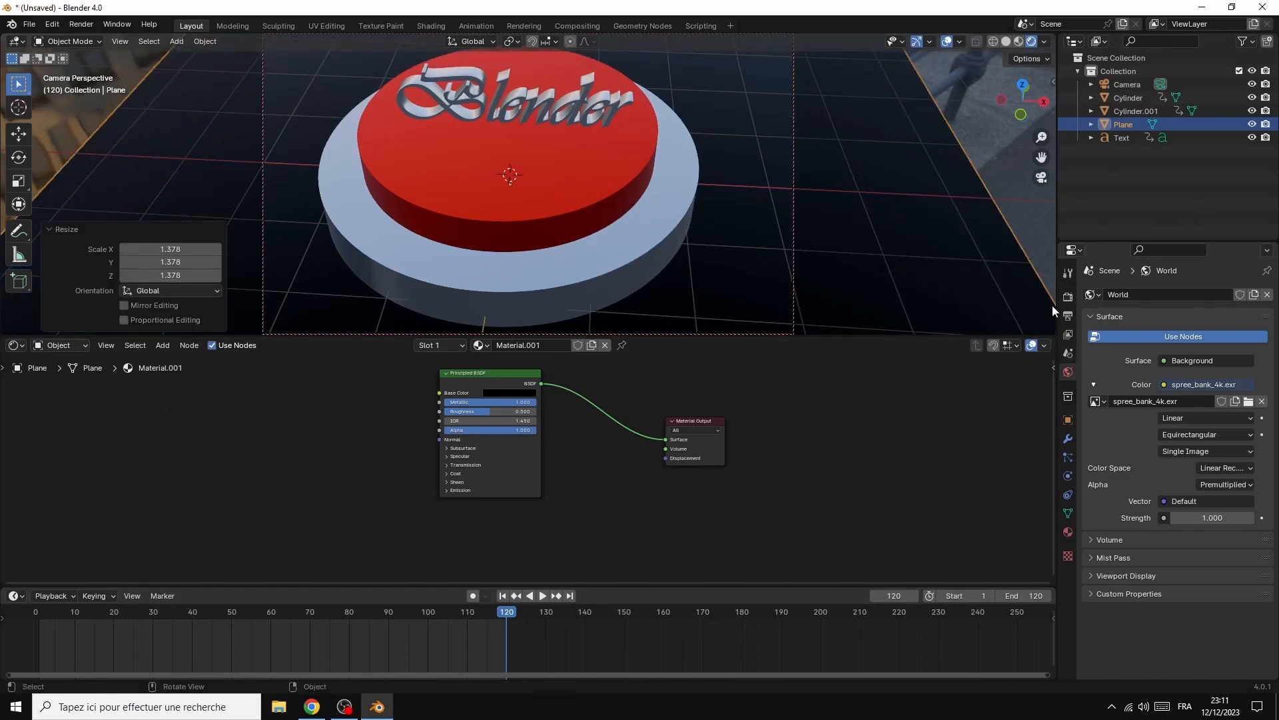
# Enable Ambient Occlusion, Bloom, Screen Space Reflections and Motion Blur in the EEVEE render settings
pyautogui.click(1067, 297)
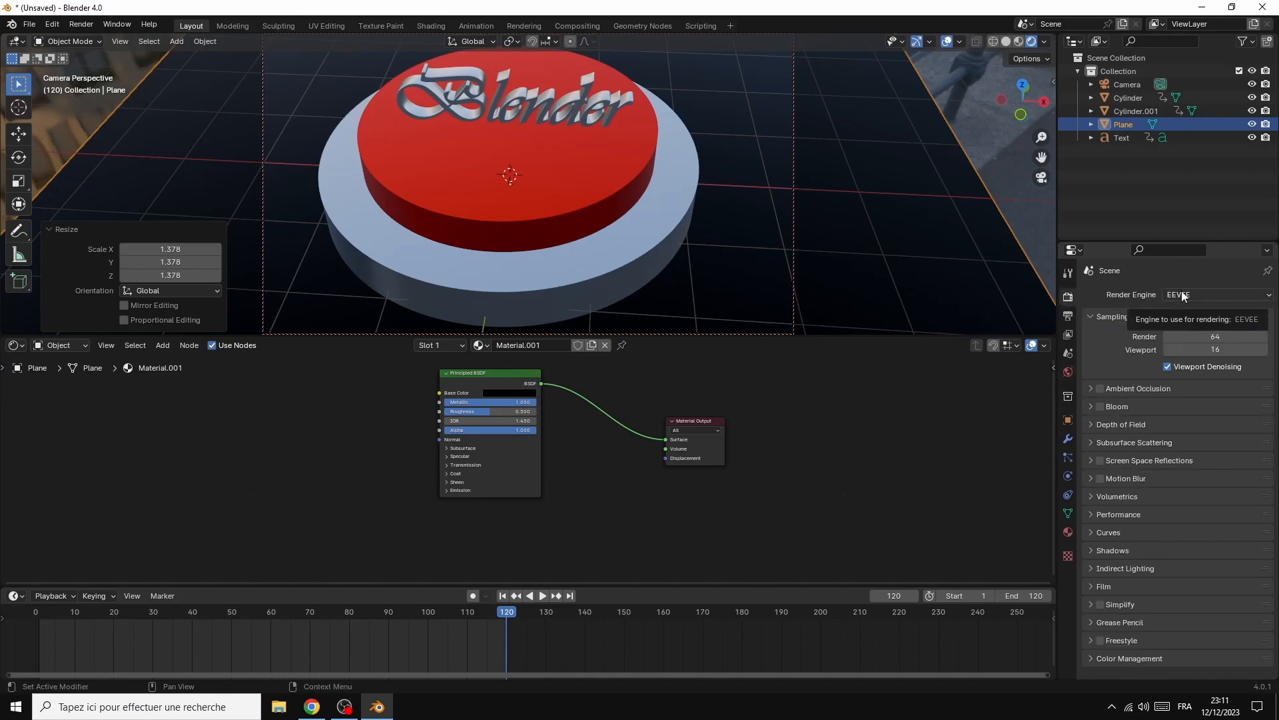
pyautogui.click(1100, 389)
pyautogui.click(1101, 407)
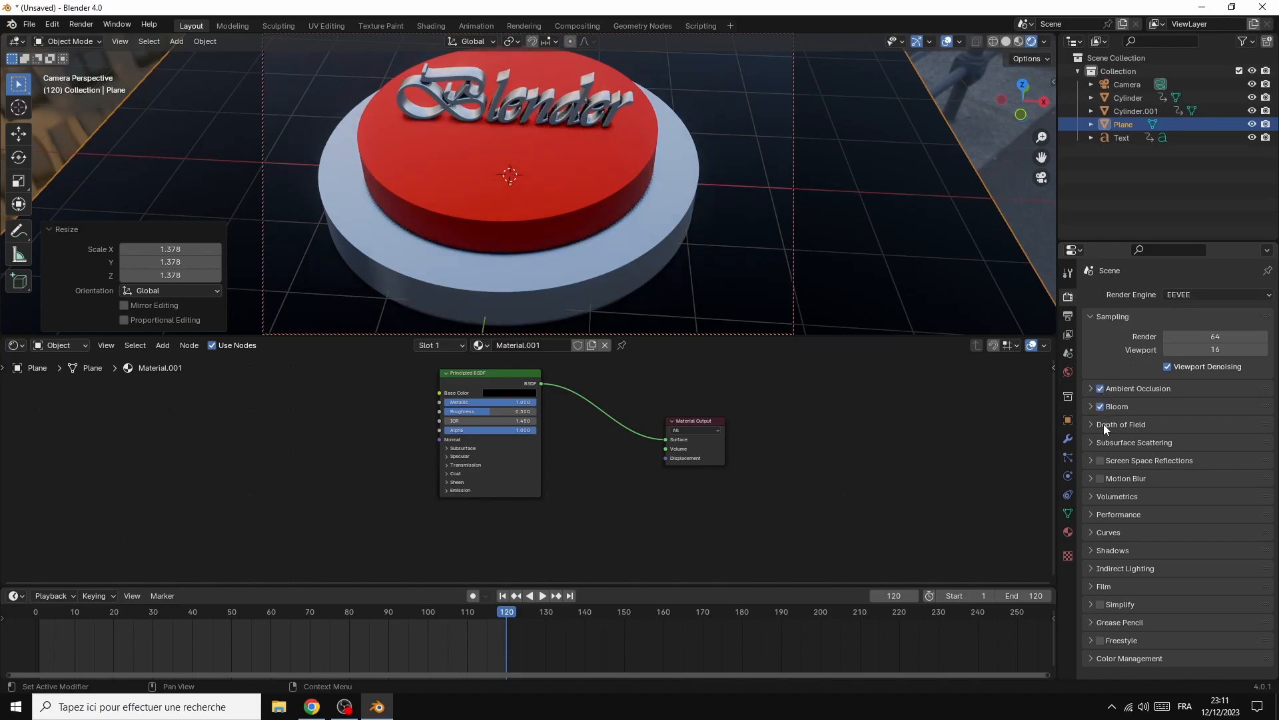
pyautogui.click(1101, 460)
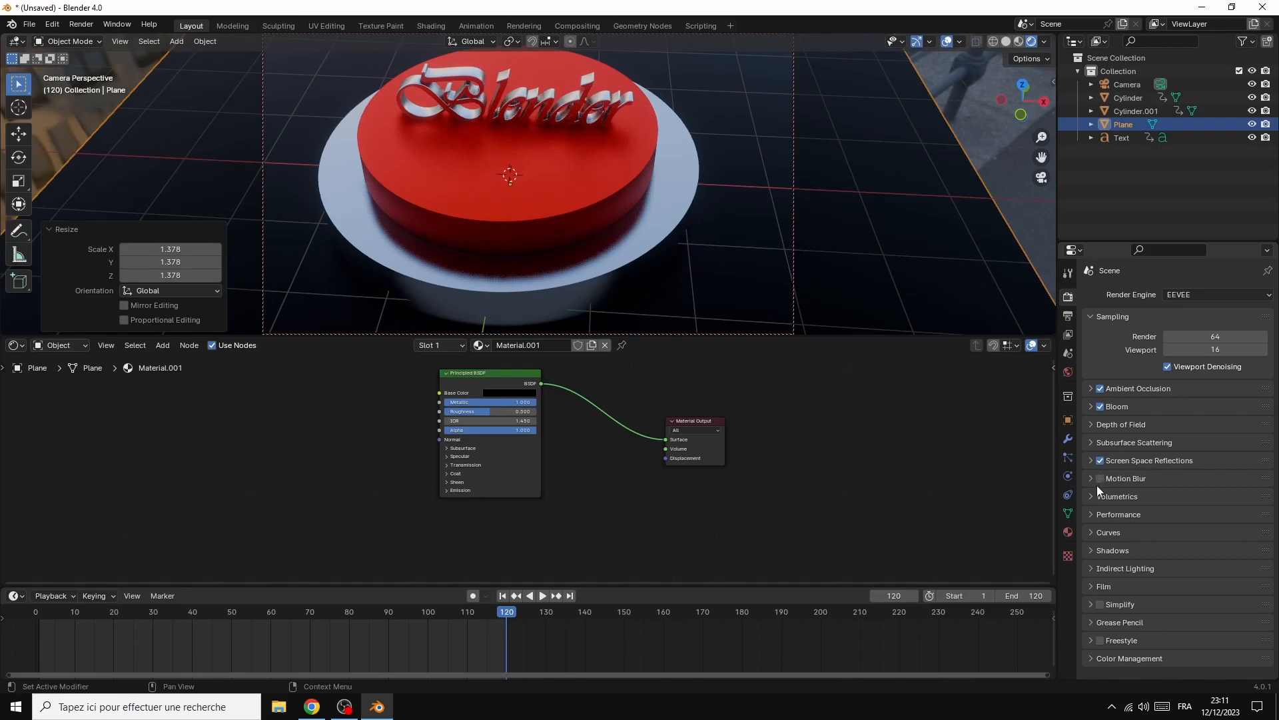
pyautogui.click(1100, 478)
# Set the colour management Look to High Contrast
pyautogui.click(1094, 658)
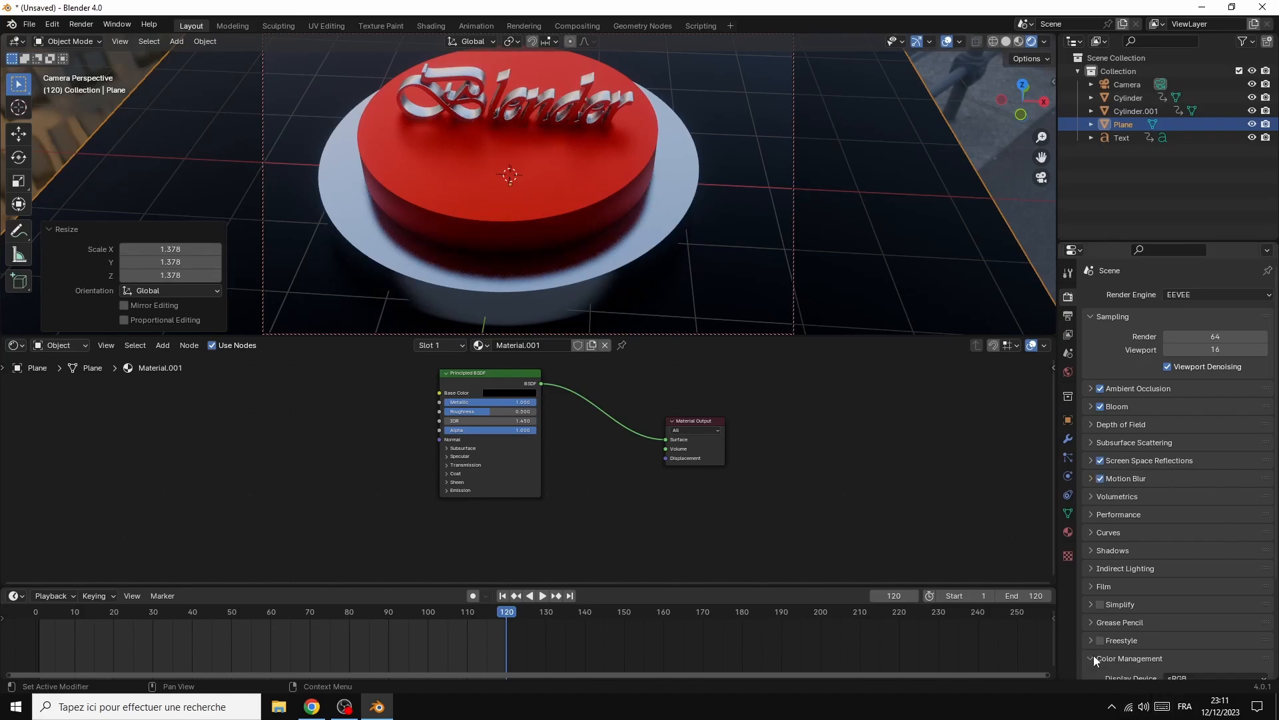
pyautogui.scroll(-5, 1095, 659)
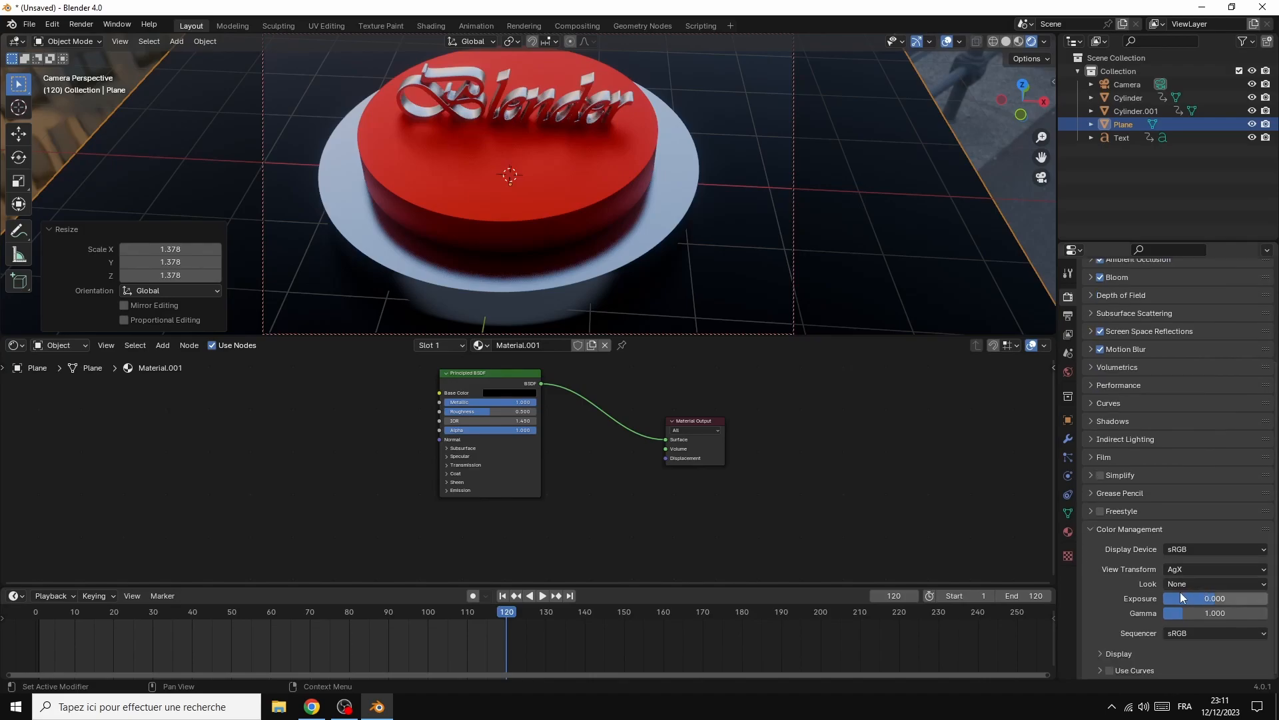
pyautogui.click(1186, 584)
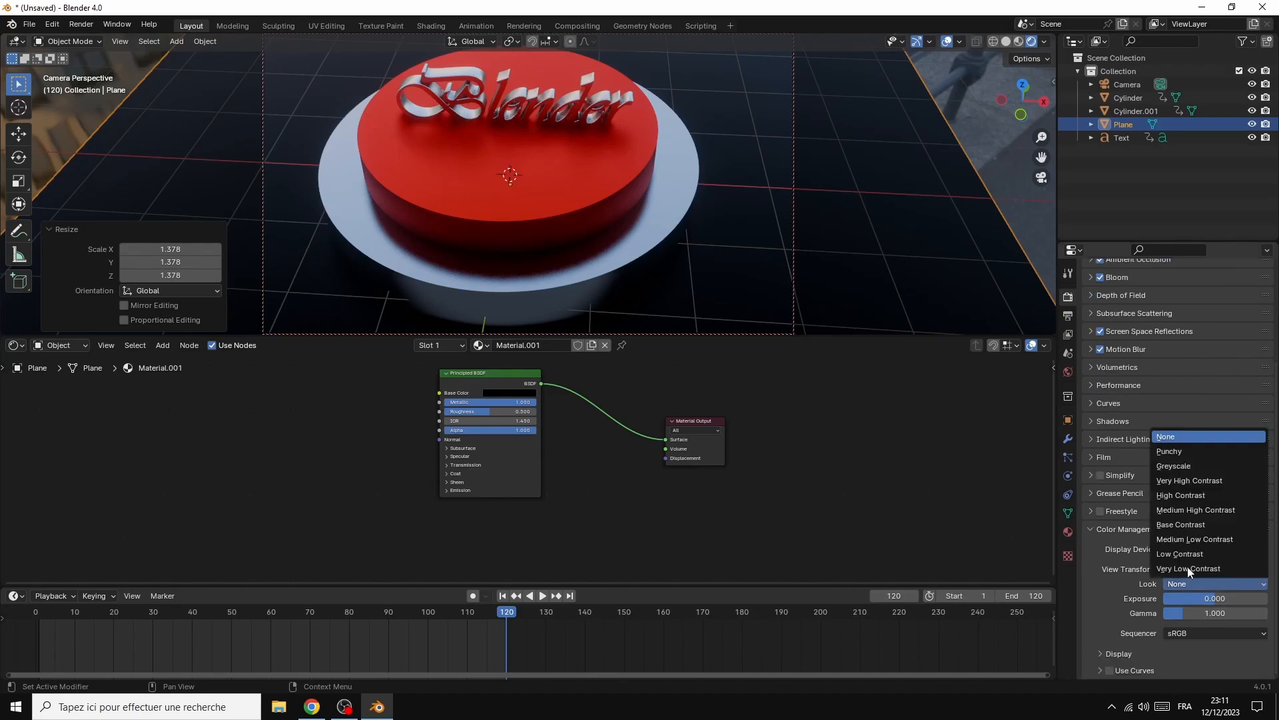
pyautogui.click(1181, 495)
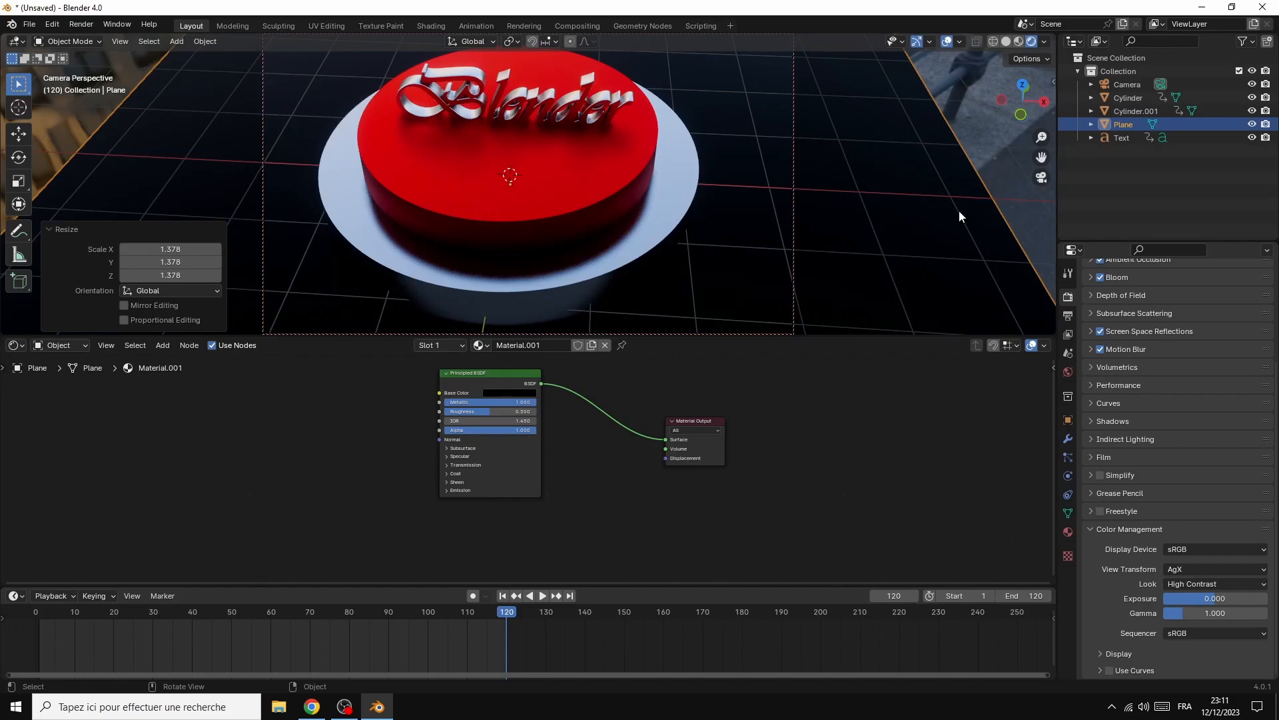
# Orbit the locked camera to a lower angle and scale the ground plane up uniformly by about 1.411
pyautogui.moveTo(1030, 106); pyautogui.dragTo(991, 114)
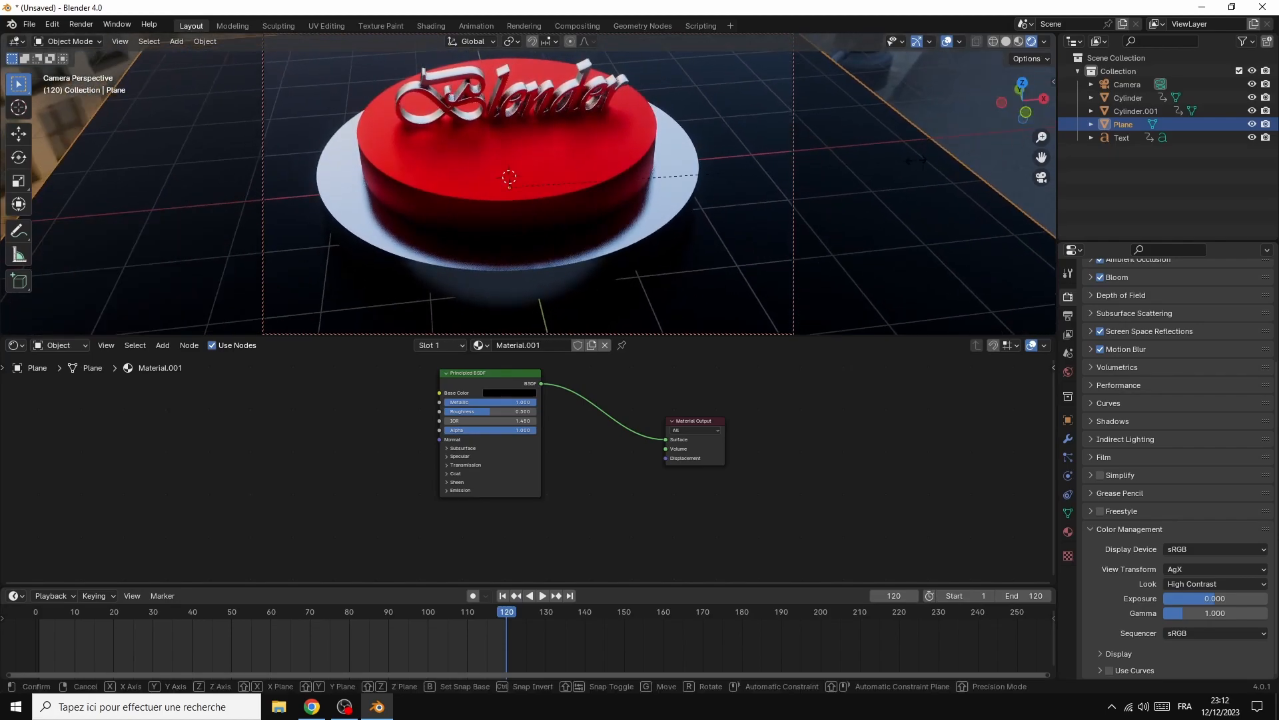
pyautogui.press('s')
pyautogui.click(31, 183)
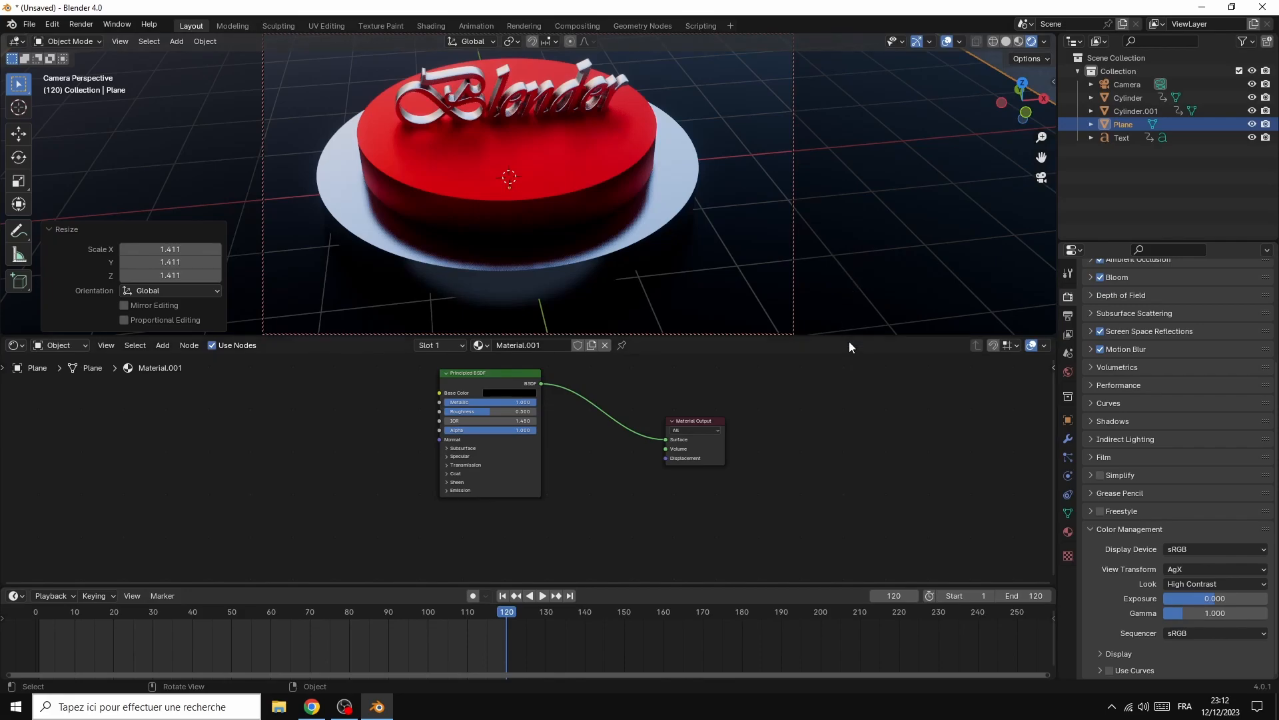
# Enlarge the 3D viewport to show the whole camera frame and orbit the camera slightly lower around the podium
pyautogui.moveTo(849, 333); pyautogui.dragTo(850, 433)
pyautogui.moveTo(1013, 113)
pyautogui.mouseDown()
pyautogui.moveTo(1043, 131)
pyautogui.moveTo(998, 83)
pyautogui.moveTo(947, 93)
pyautogui.moveTo(981, 70)
pyautogui.moveTo(1018, 121)
pyautogui.moveTo(1022, 101)
pyautogui.mouseUp()
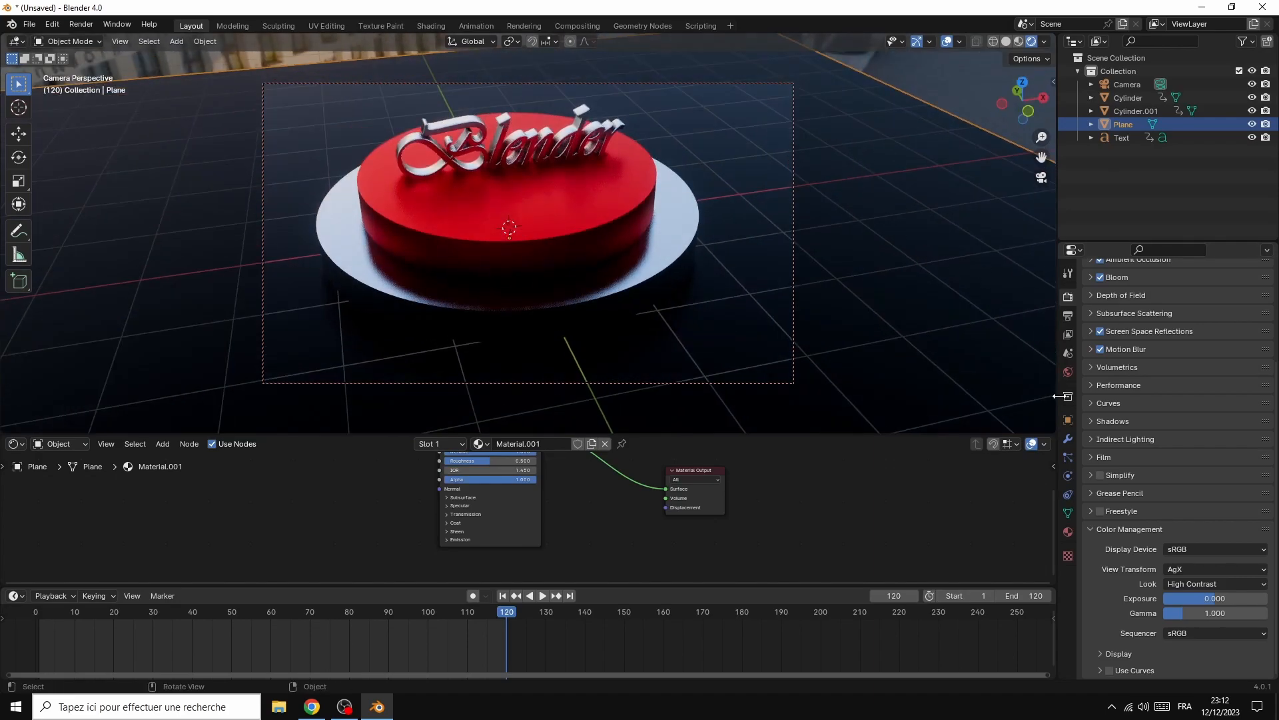
# Set the camera's focal length to 60 mm, Shift X to -0.060 and Shift Y to 0.030
pyautogui.click(1136, 83)
pyautogui.click(1067, 476)
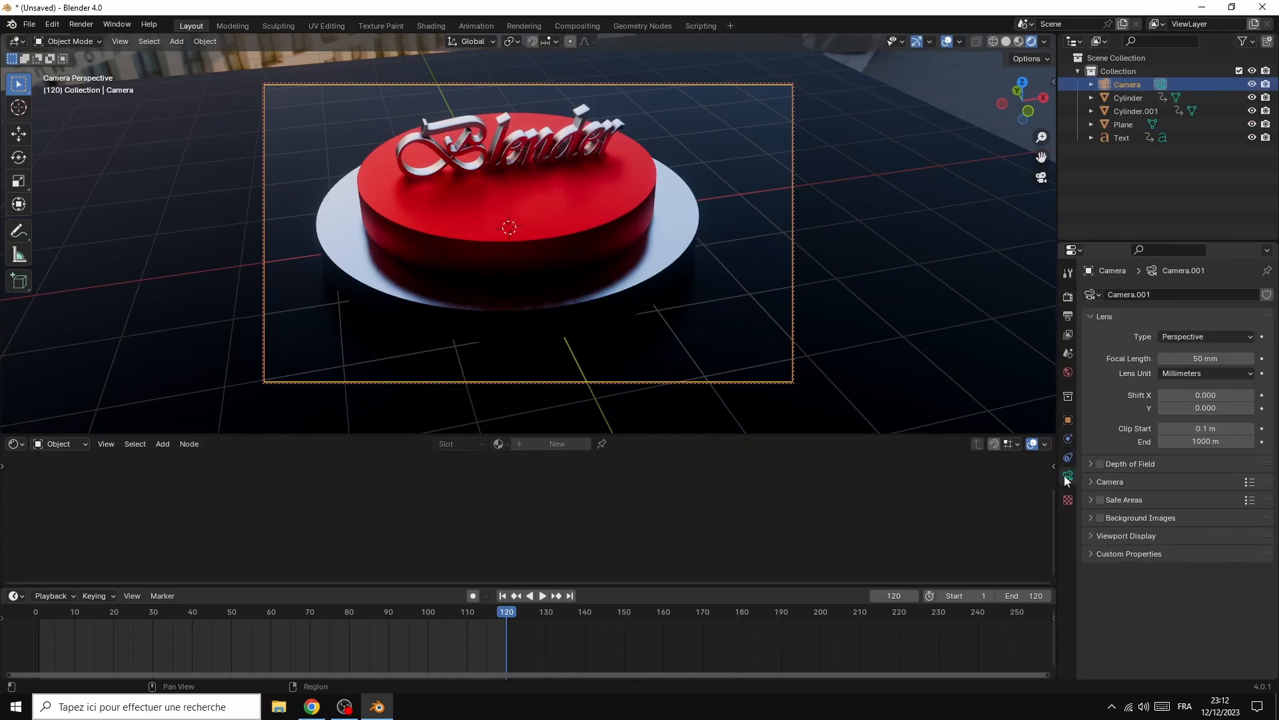
pyautogui.moveTo(1174, 407)
pyautogui.mouseDown()
pyautogui.moveTo(1206, 407)
pyautogui.moveTo(1186, 407)
pyautogui.mouseUp()
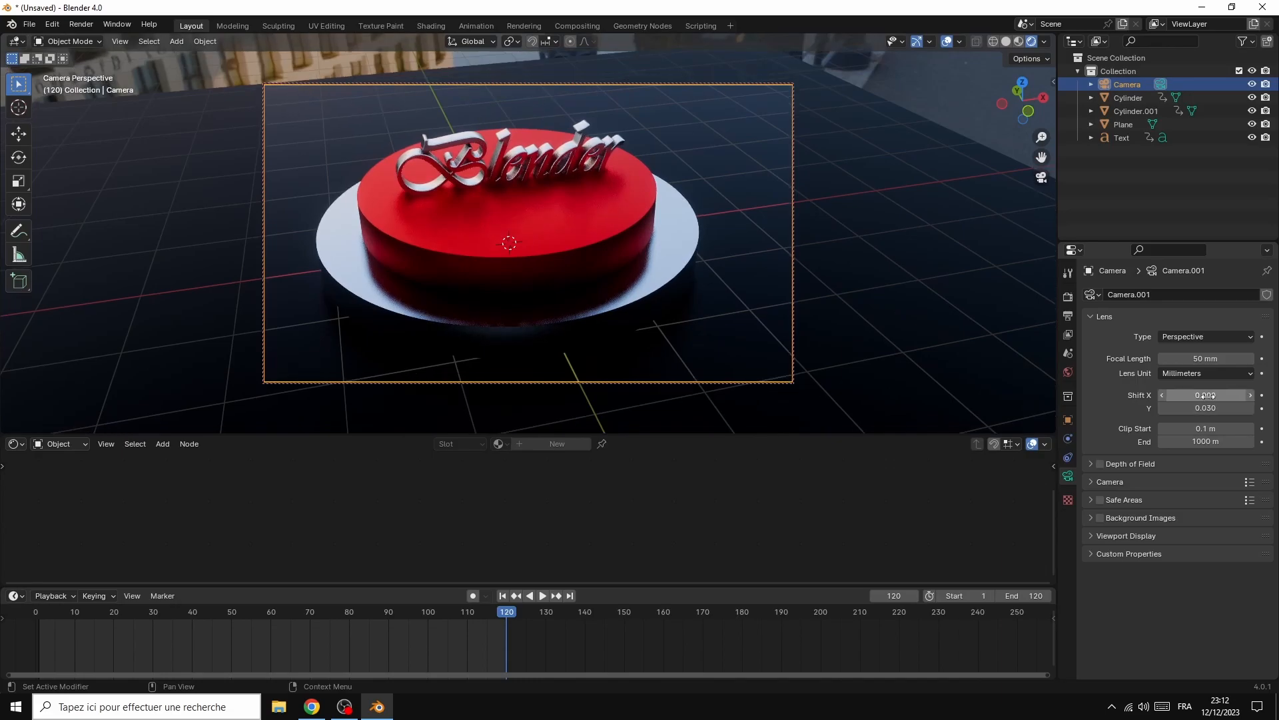
pyautogui.moveTo(1205, 360); pyautogui.dragTo(1201, 395)
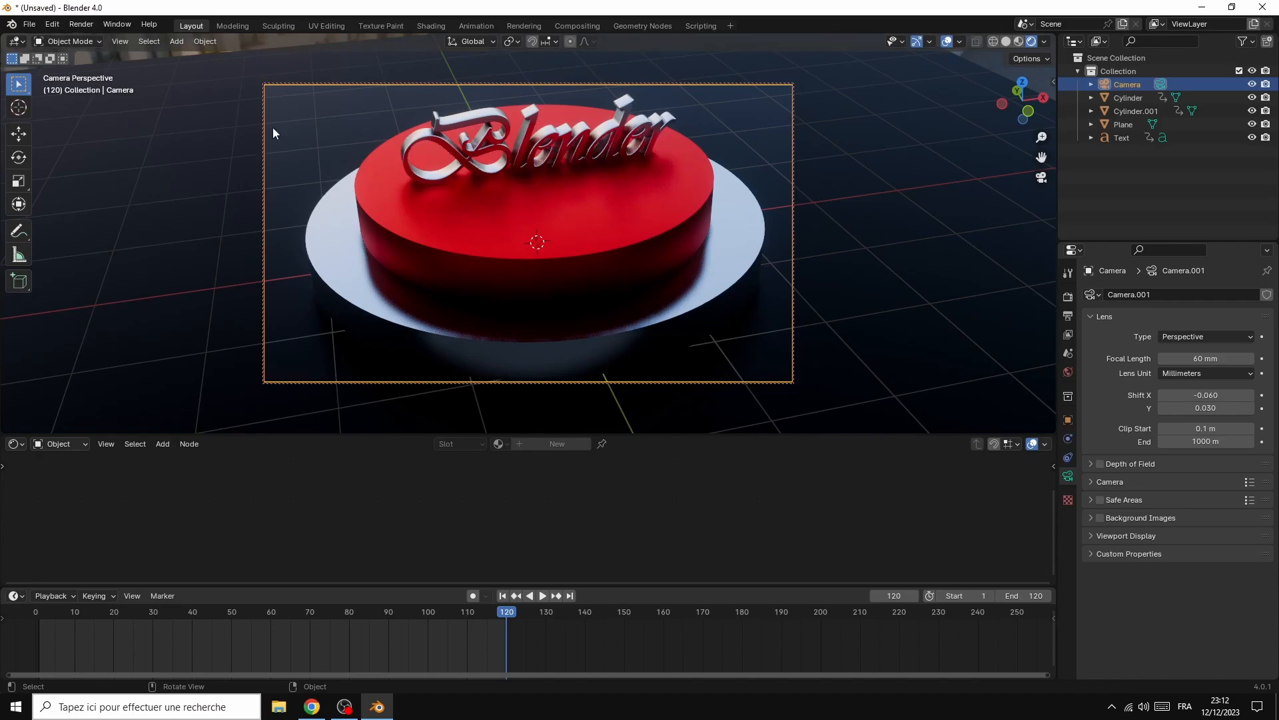
# Render the current frame as a still image, fit the whole result in view, and close the render window
pyautogui.click(78, 24)
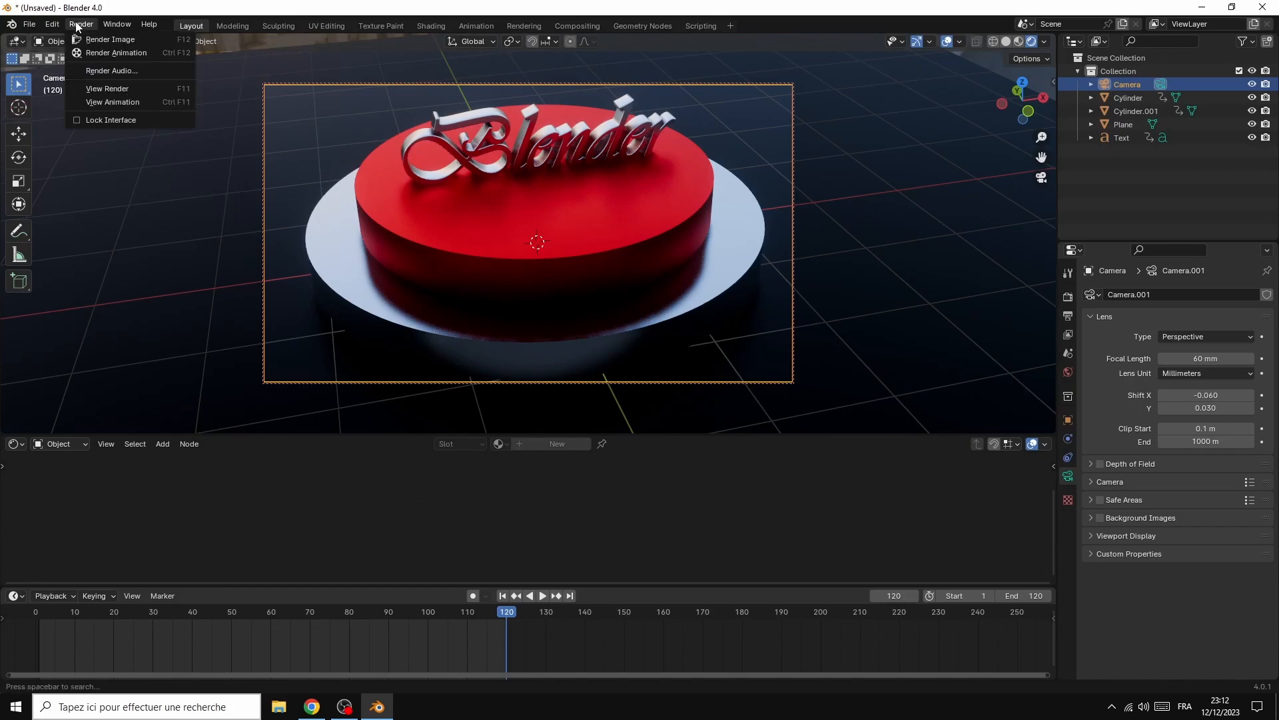
pyautogui.click(100, 40)
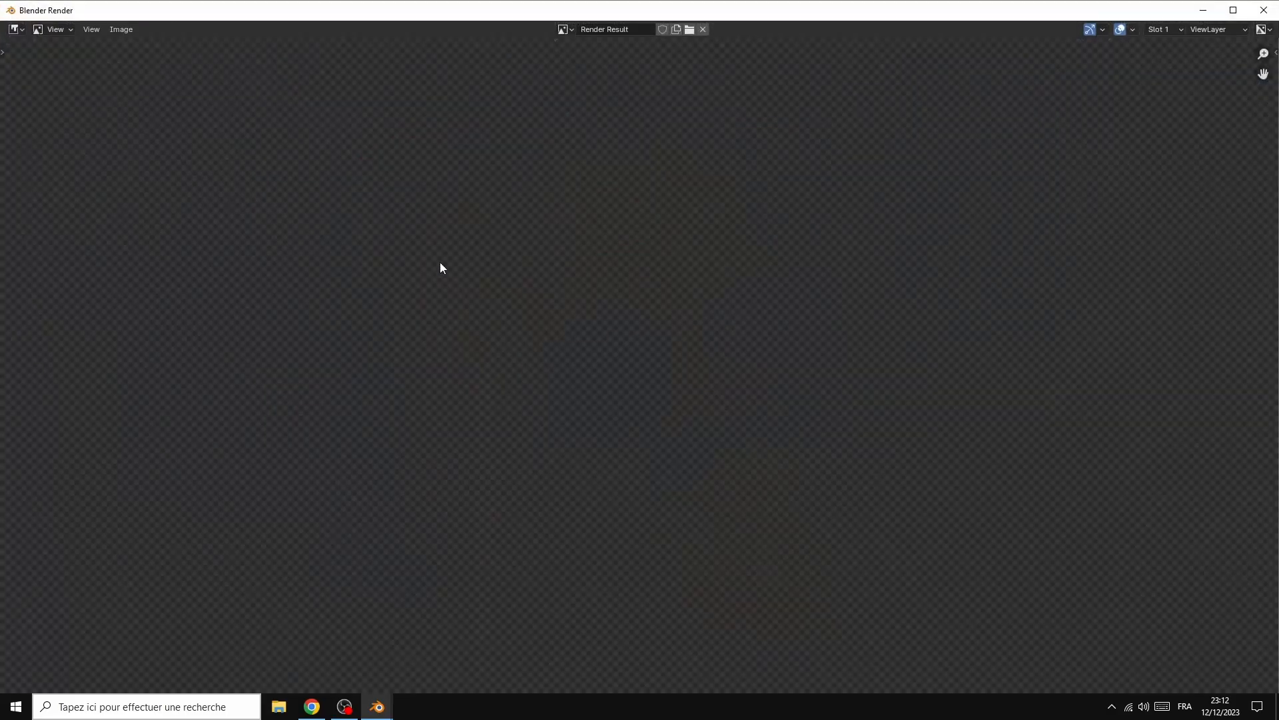
pyautogui.press('Home')
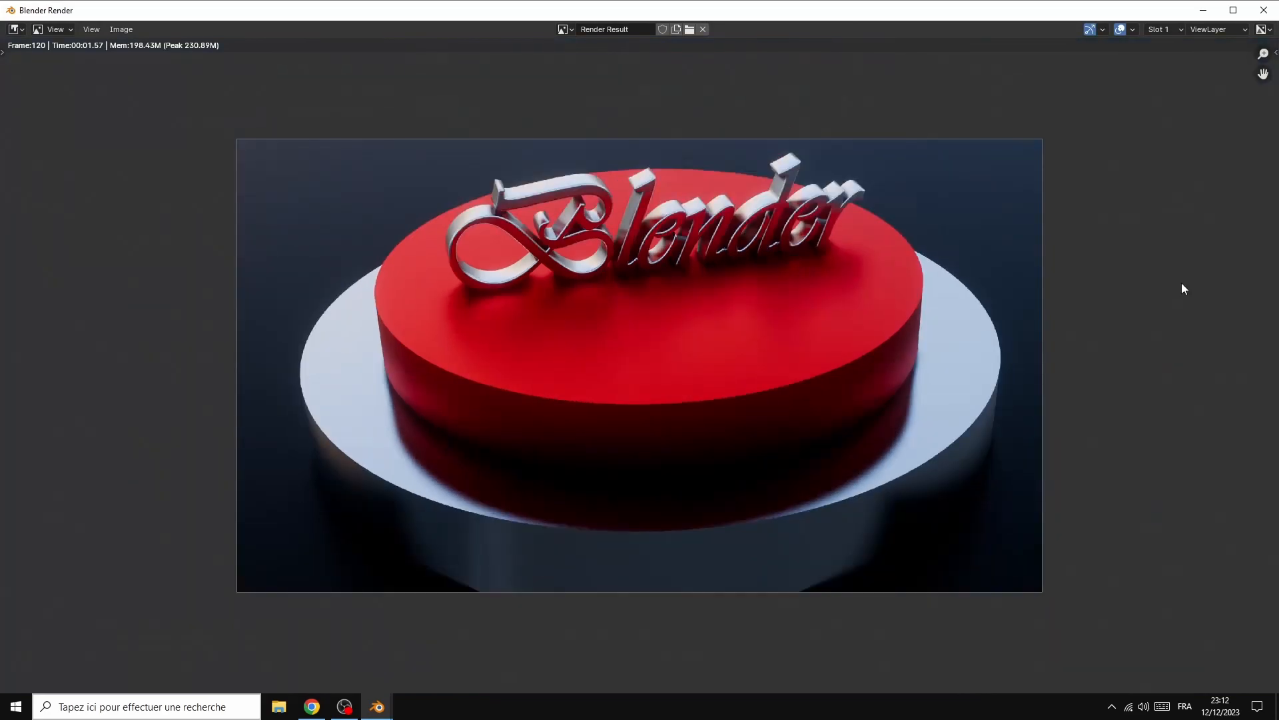
pyautogui.scroll(-1, 1182, 283)
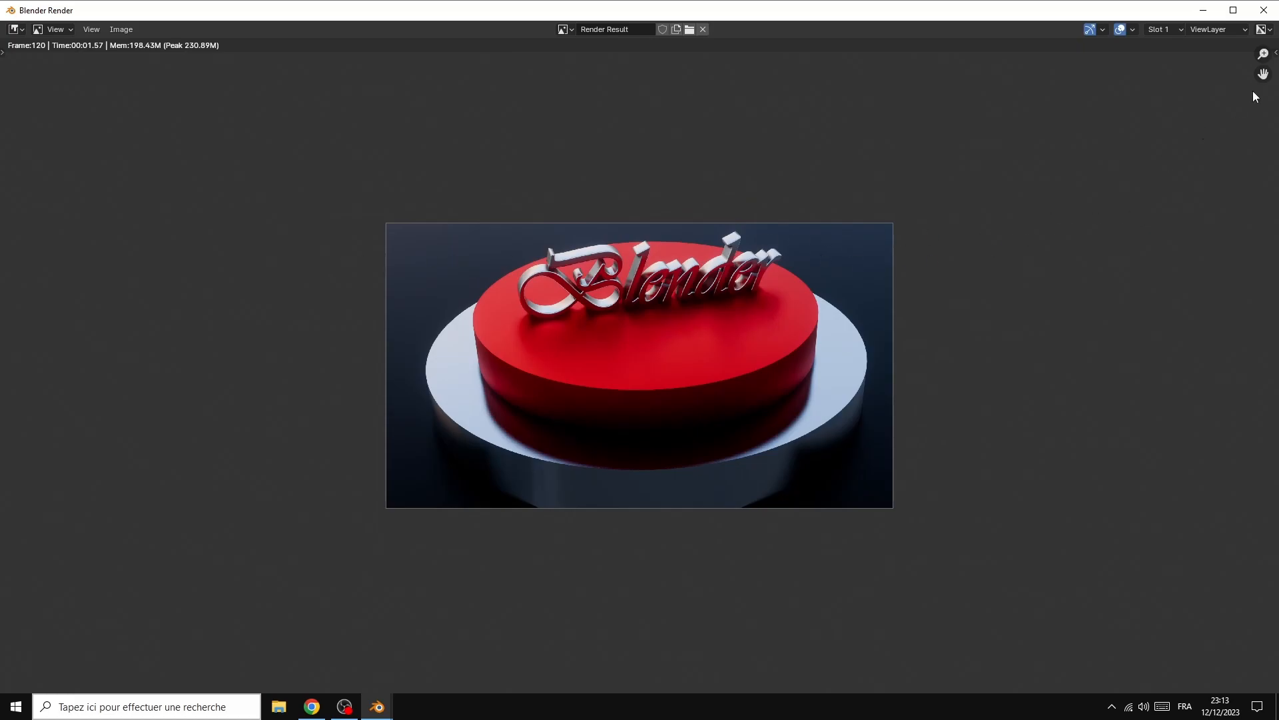
pyautogui.click(1262, 9)
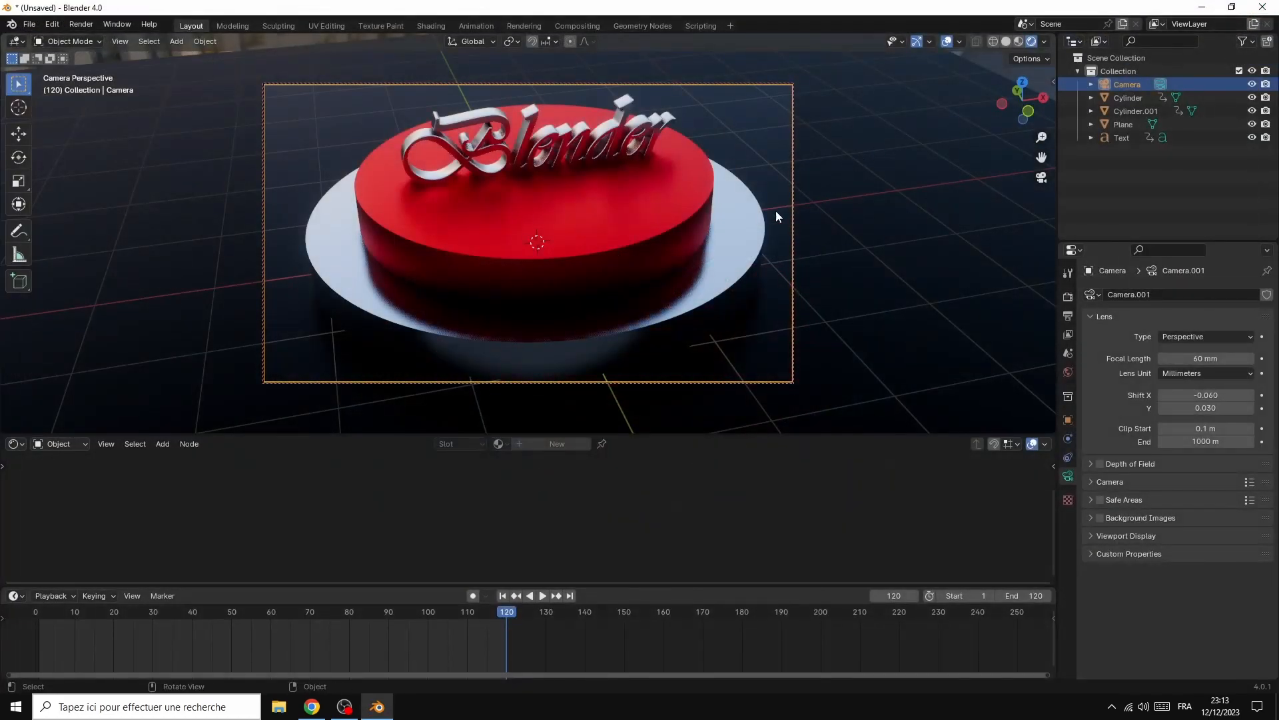
# Move the ground plane down about 0.502 m along the global Z axis
pyautogui.click(731, 323)
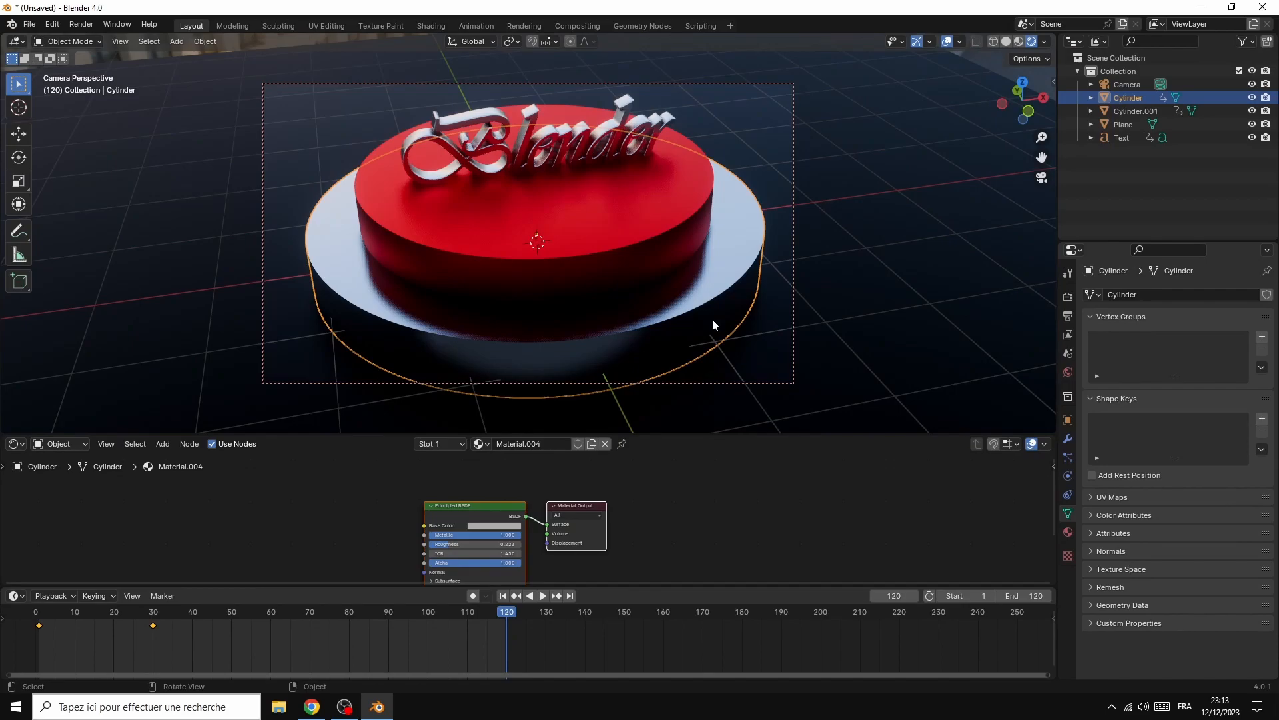
pyautogui.click(814, 344)
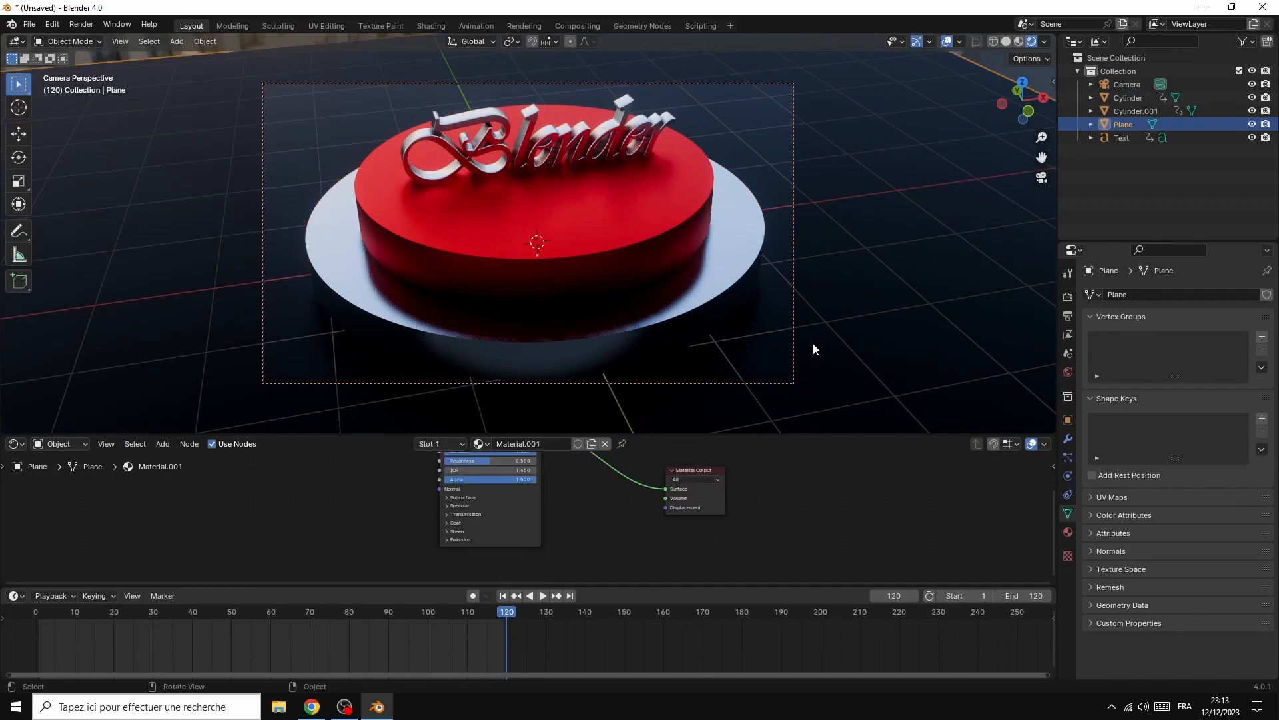
pyautogui.press('g')
pyautogui.press('z')
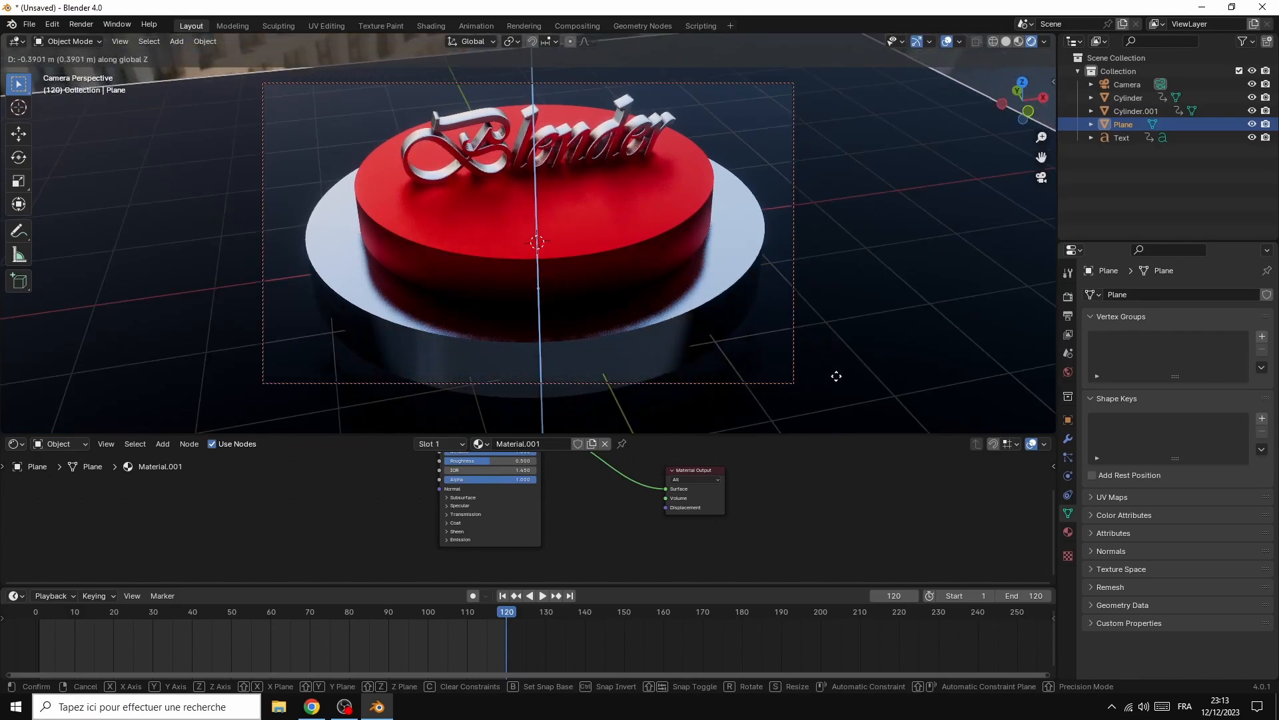
pyautogui.click(866, 350)
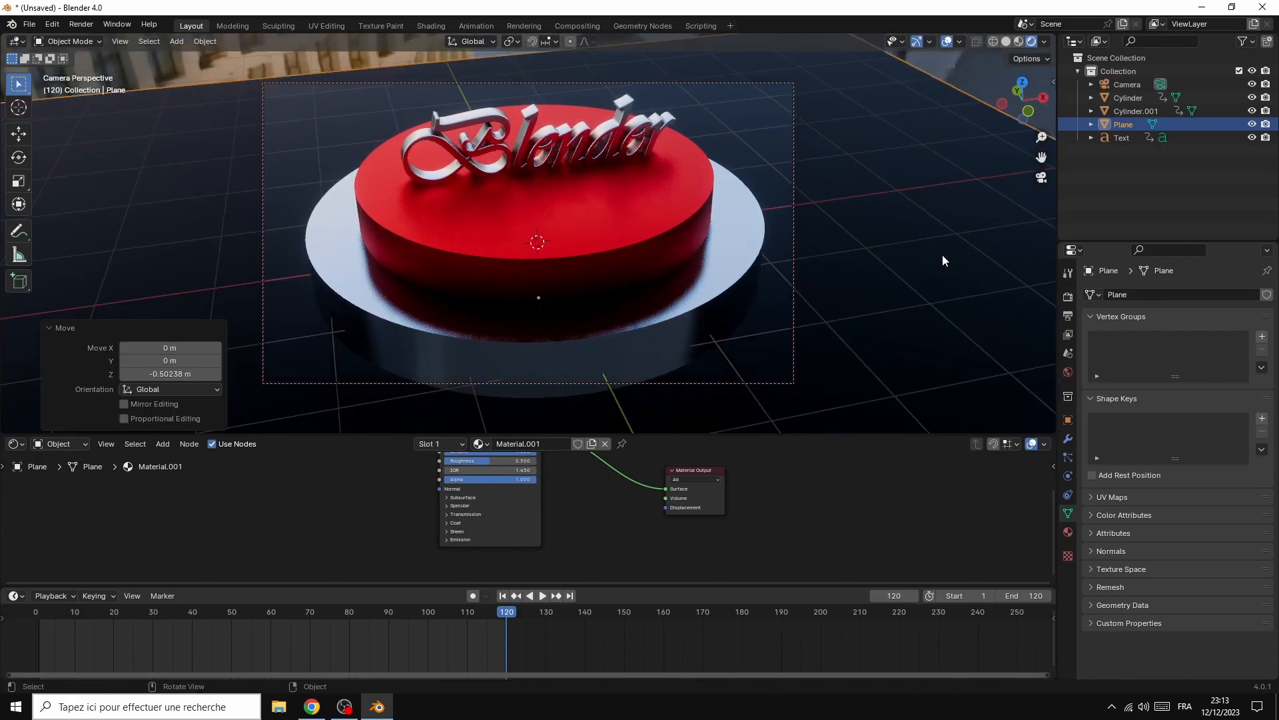
# Orbit the locked camera to a low side angle around the podium and raise the ground plane about 0.421 m along Z
pyautogui.moveTo(1043, 97)
pyautogui.mouseDown()
pyautogui.moveTo(1042, 57)
pyautogui.moveTo(1042, 71)
pyautogui.mouseUp()
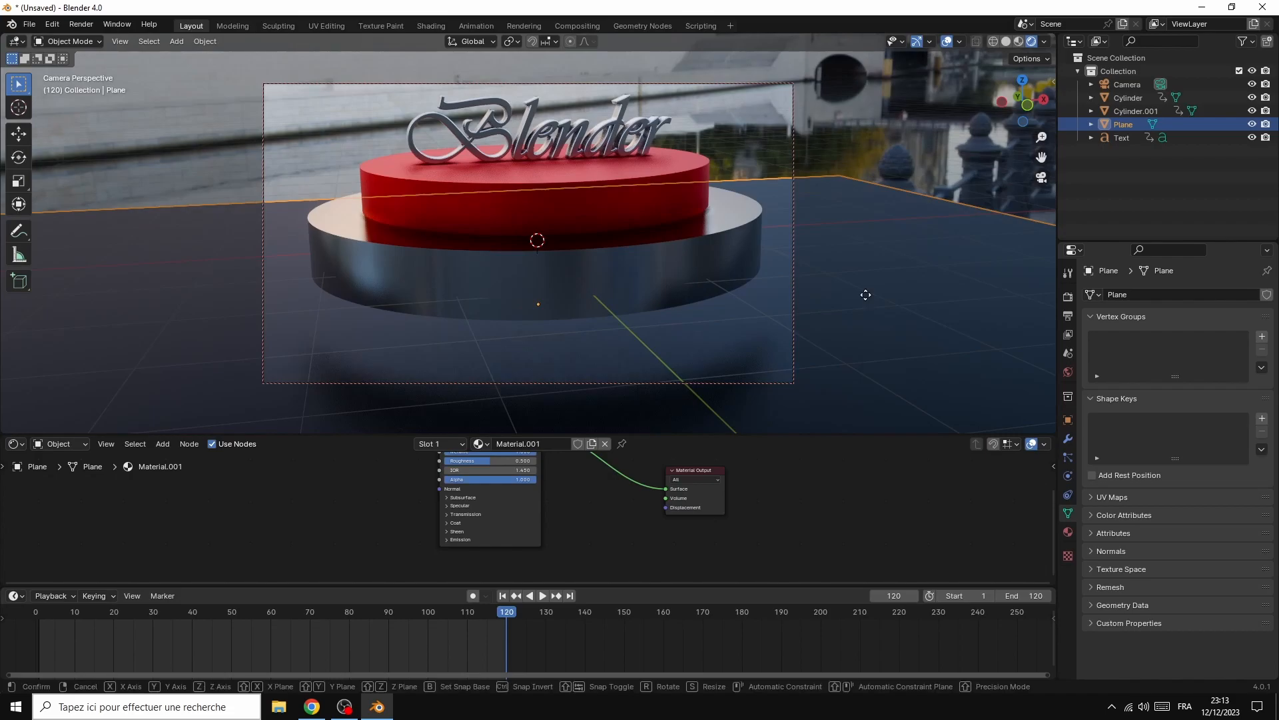
pyautogui.press('g')
pyautogui.press('z')
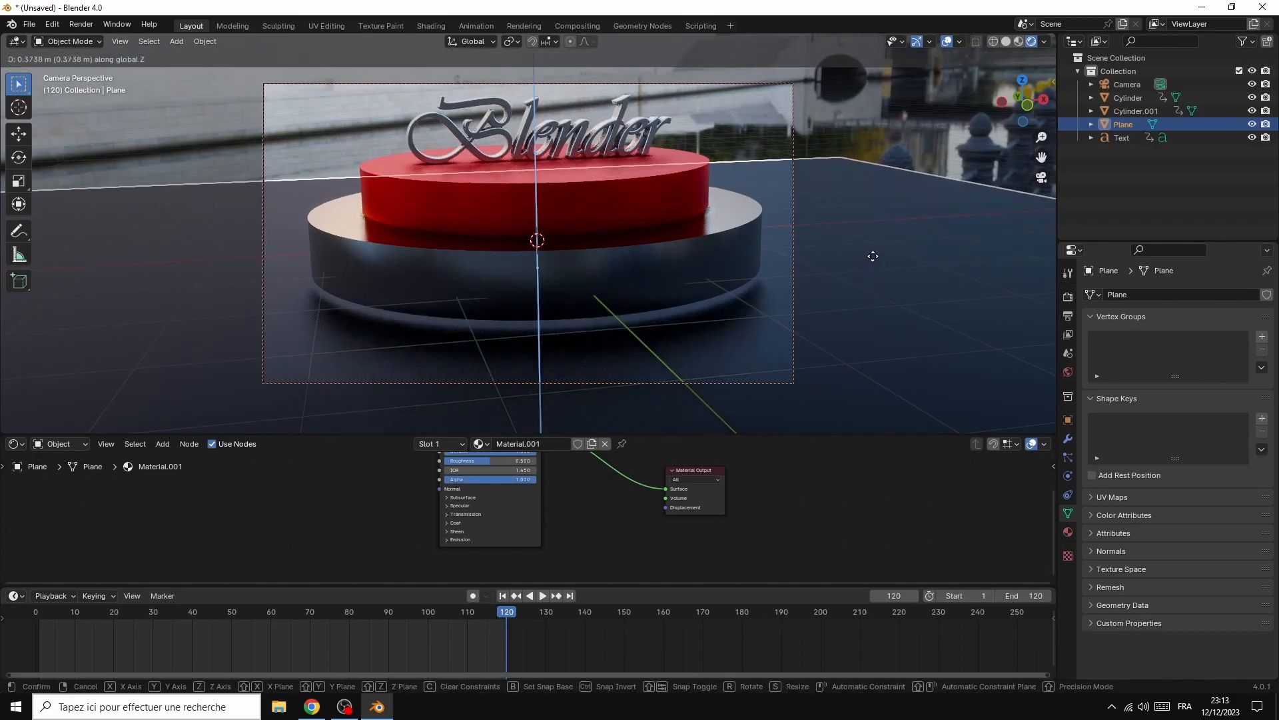
pyautogui.click(873, 254)
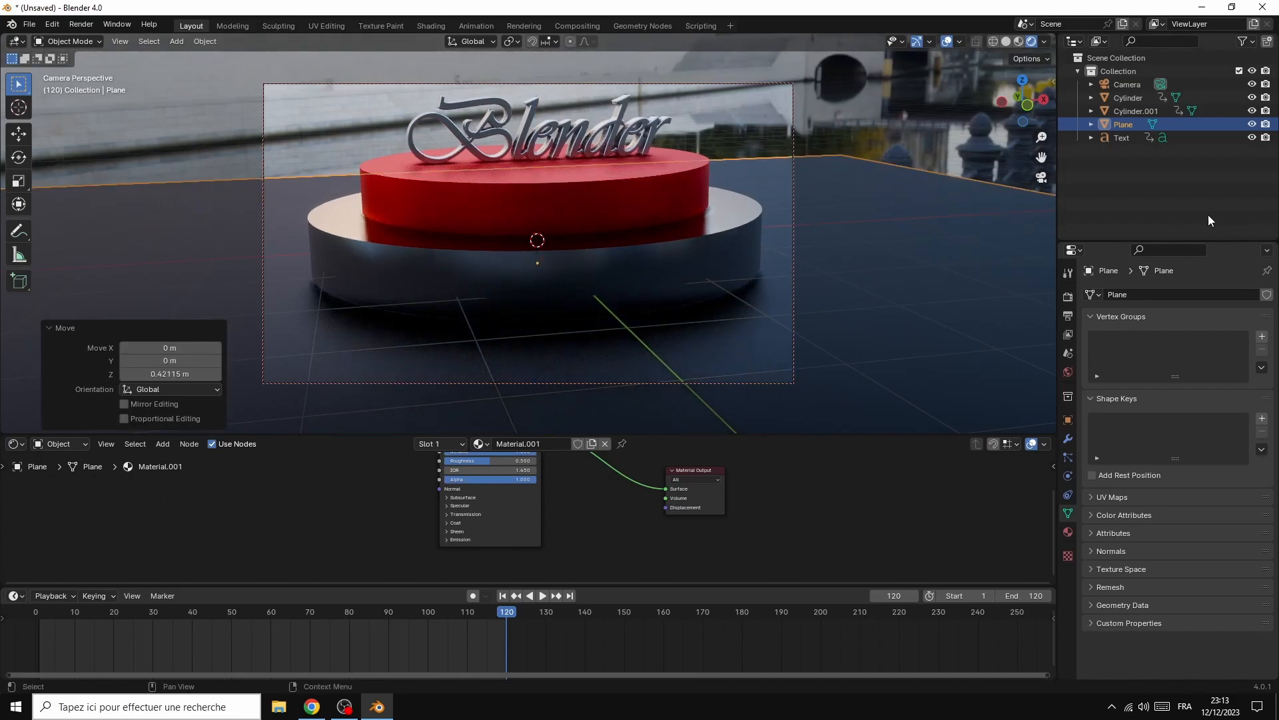
pyautogui.moveTo(1040, 100)
pyautogui.mouseDown()
pyautogui.moveTo(1061, 125)
pyautogui.moveTo(1098, 105)
pyautogui.mouseUp()
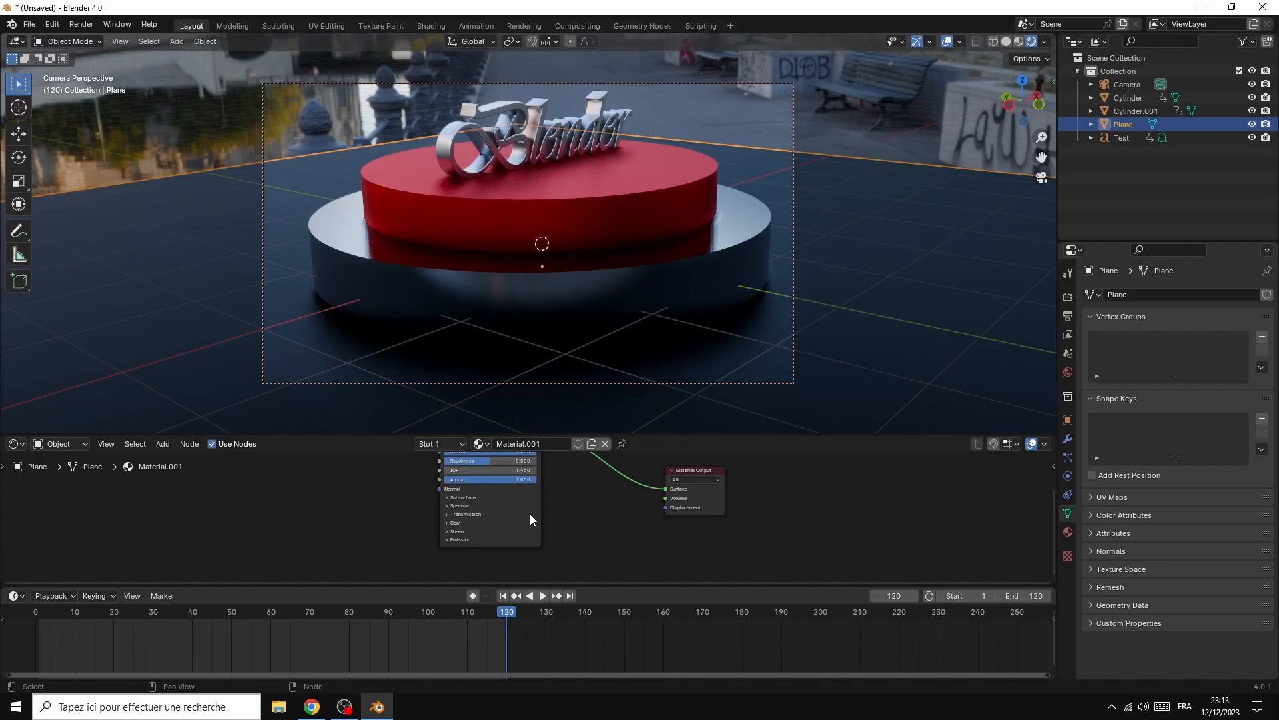
# Enlarge the shader editor to show the ground plane's whole Principled BSDF node and set its Base Color to white
pyautogui.moveTo(757, 435); pyautogui.dragTo(757, 355)
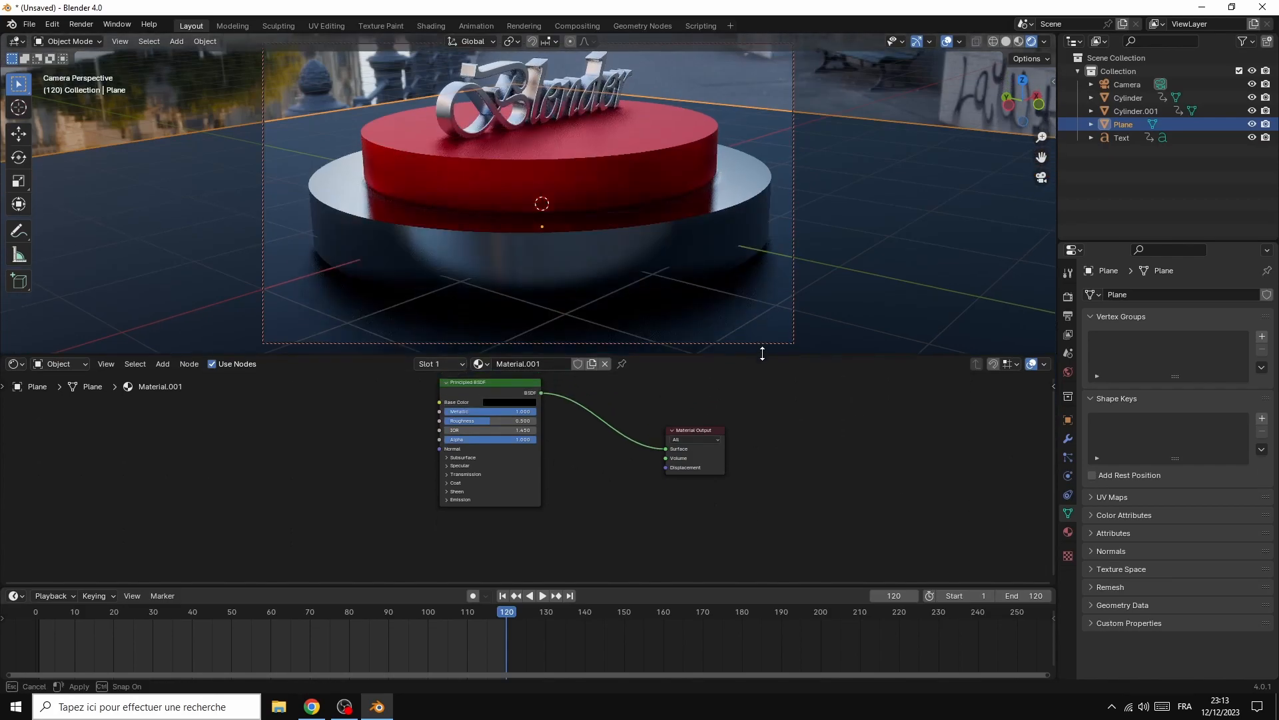
pyautogui.click(520, 403)
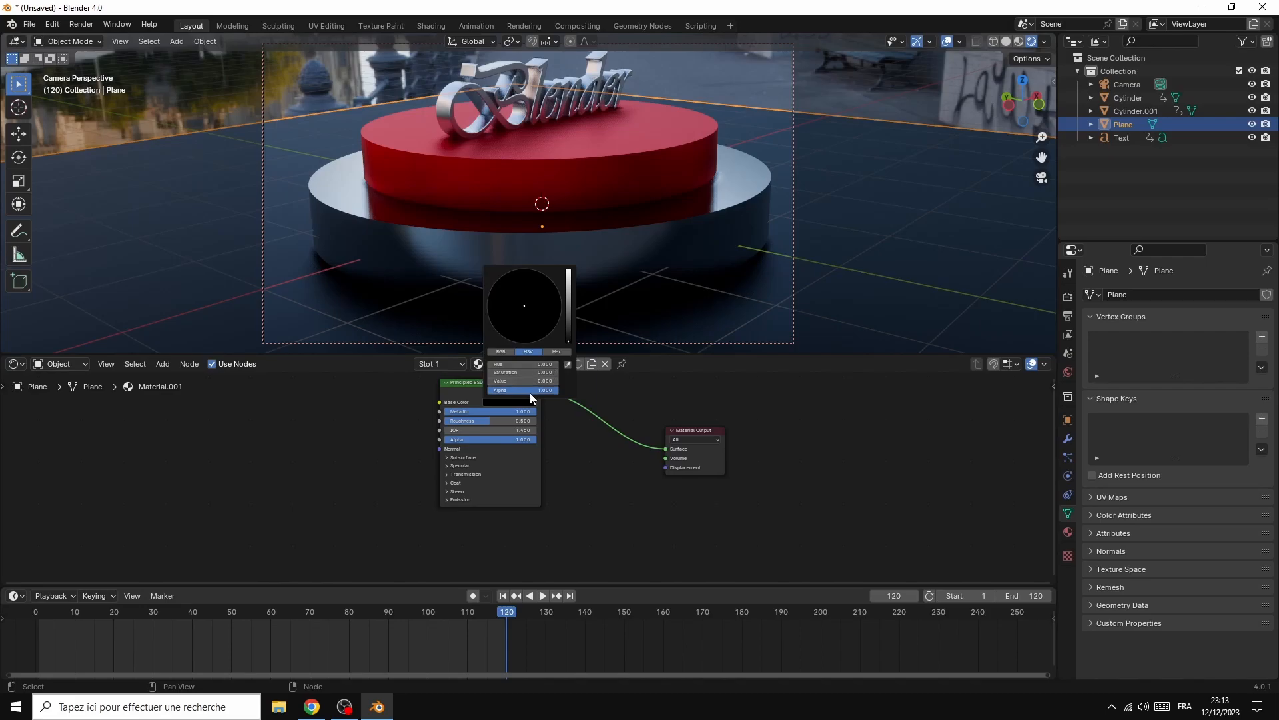
pyautogui.moveTo(570, 344); pyautogui.dragTo(569, 270)
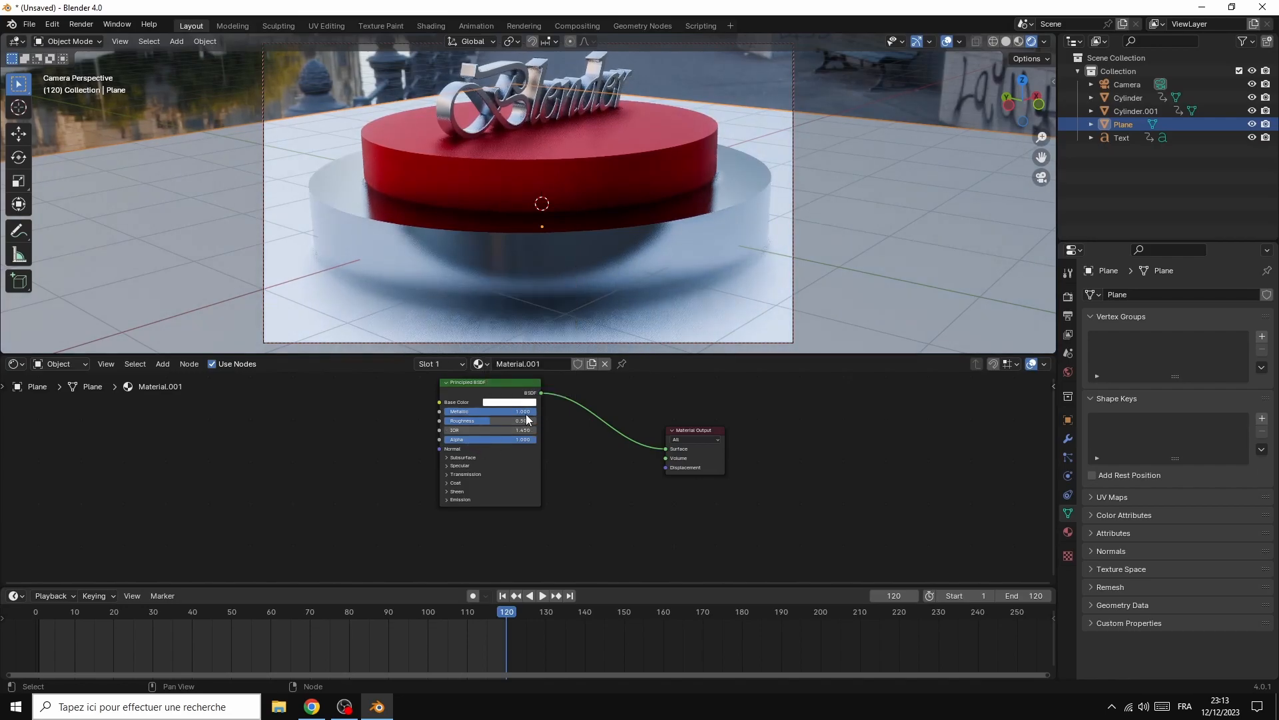
# Set the ground plane material's Metallic to 0 and its Roughness to 0.432
pyautogui.press('g')
pyautogui.moveTo(467, 410); pyautogui.dragTo(424, 429)
pyautogui.click(476, 427)
pyautogui.write('1')
pyautogui.press('Return')
# Raise the Roughness of the lower podium cylinder's material to about 0.632
pyautogui.click(573, 260)
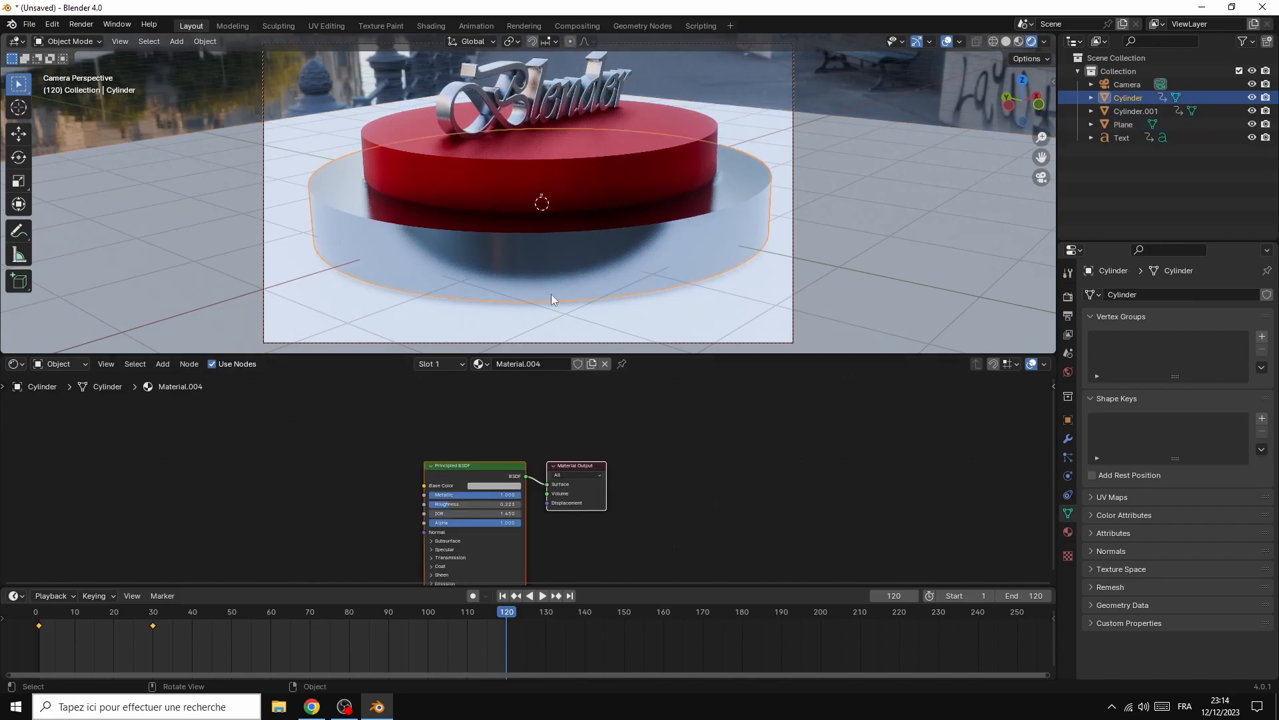
pyautogui.moveTo(437, 503); pyautogui.dragTo(469, 504)
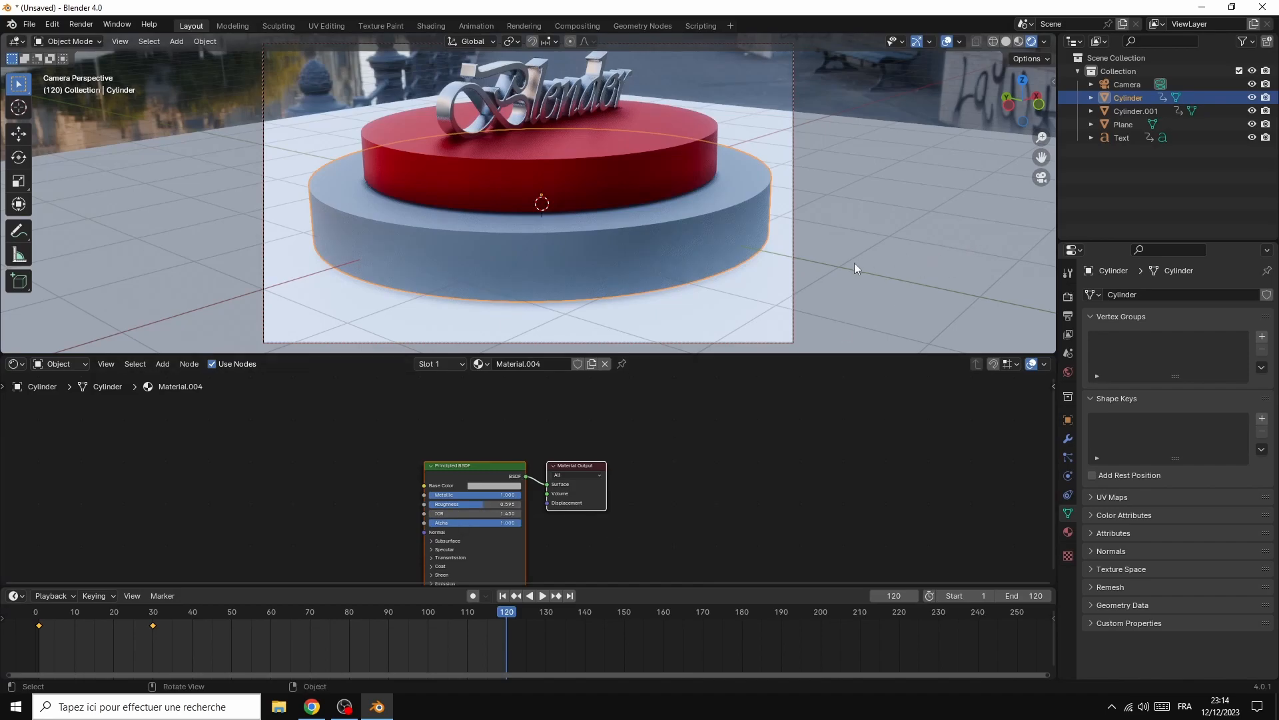
pyautogui.moveTo(486, 501)
pyautogui.mouseDown()
pyautogui.moveTo(444, 501)
pyautogui.moveTo(489, 501)
pyautogui.mouseUp()
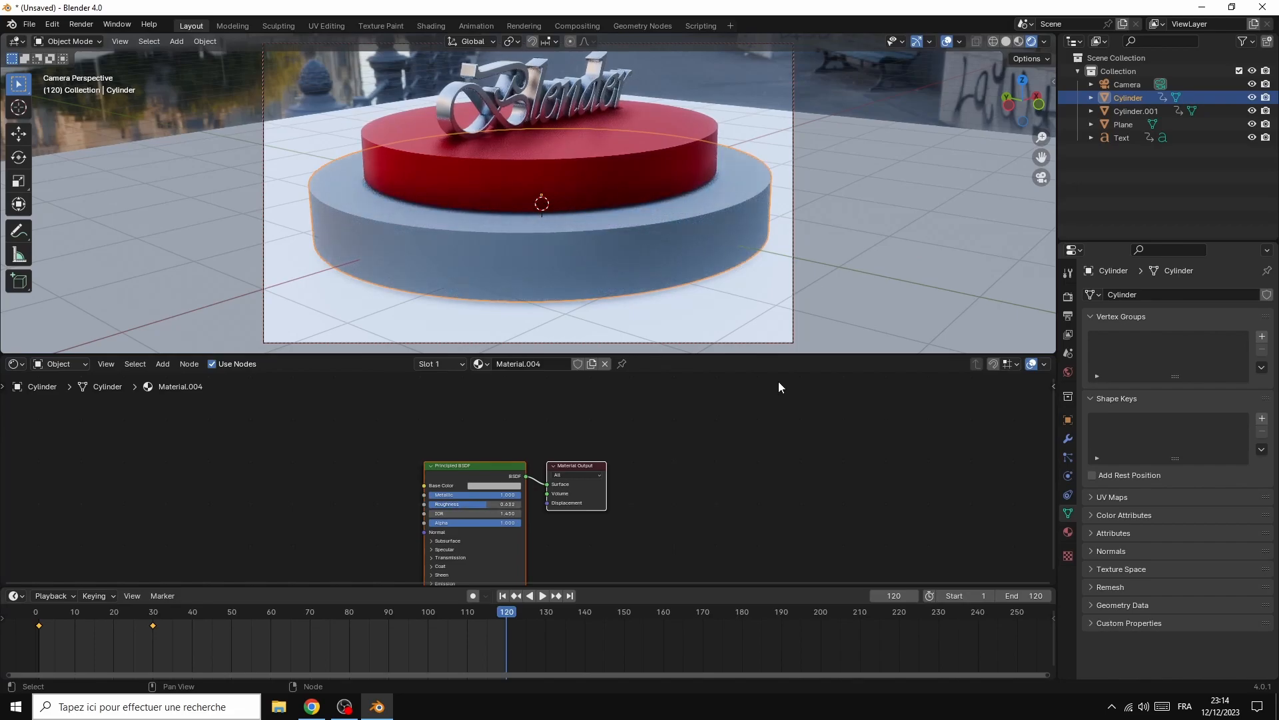
# Set the ground plane material's Base Color to black
pyautogui.click(846, 271)
pyautogui.click(516, 411)
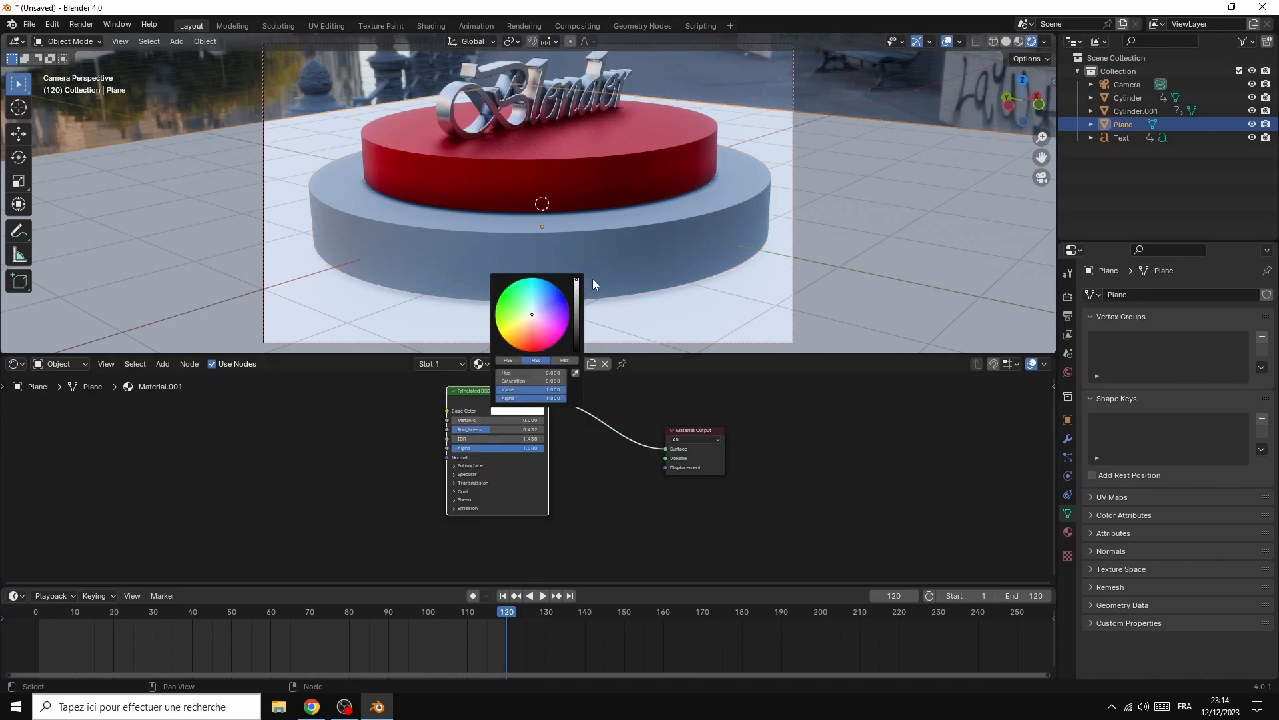
pyautogui.moveTo(576, 282); pyautogui.dragTo(576, 350)
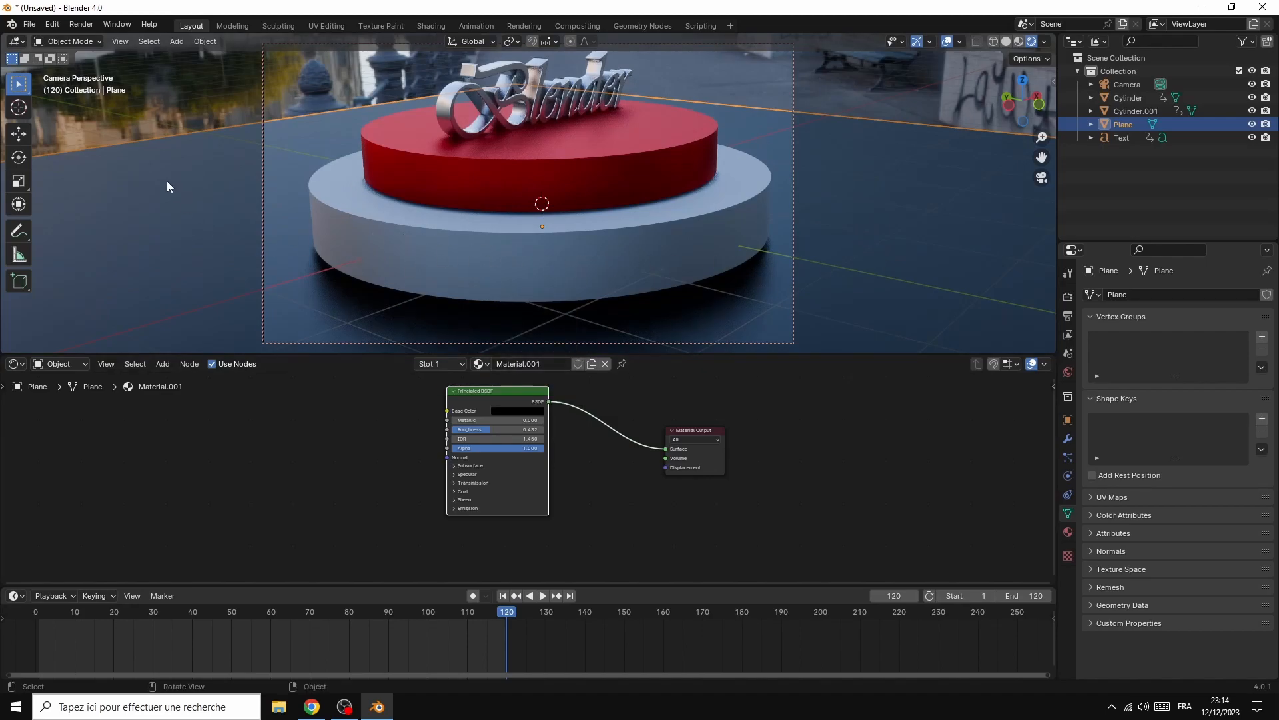
# Render a still image to check the revised floor and podium materials, and close the render window
pyautogui.click(81, 24)
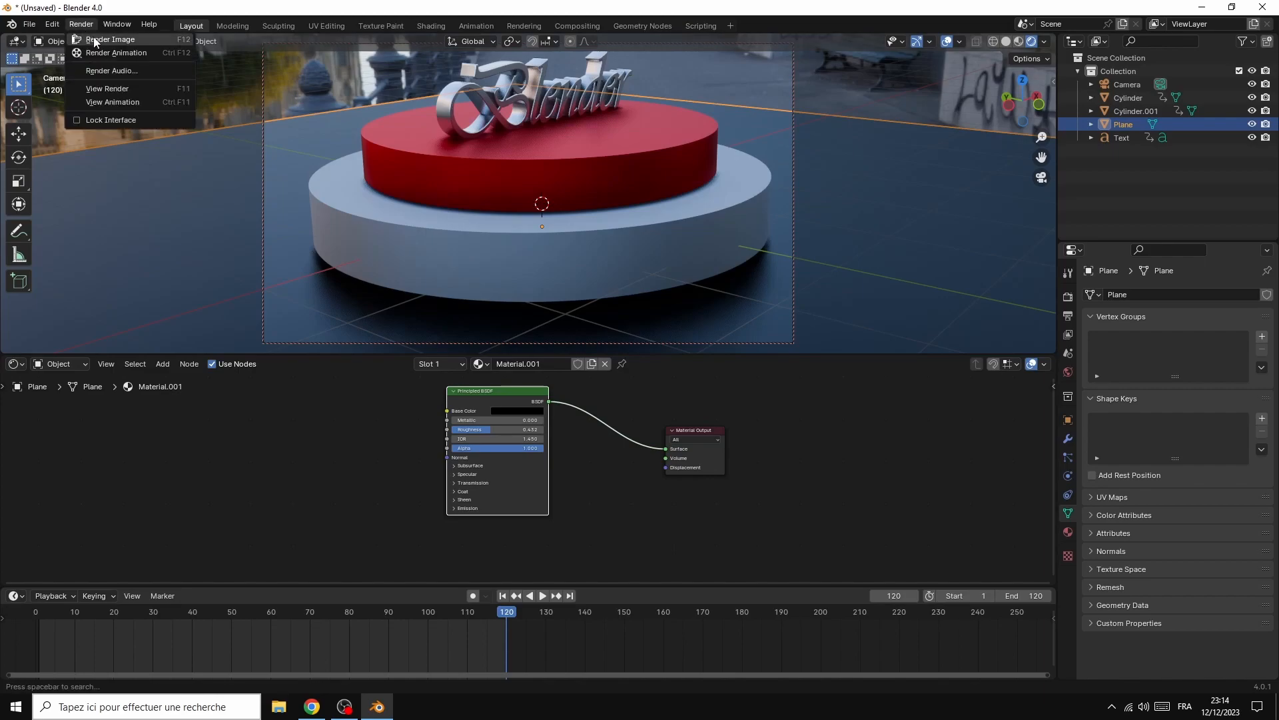
pyautogui.click(94, 40)
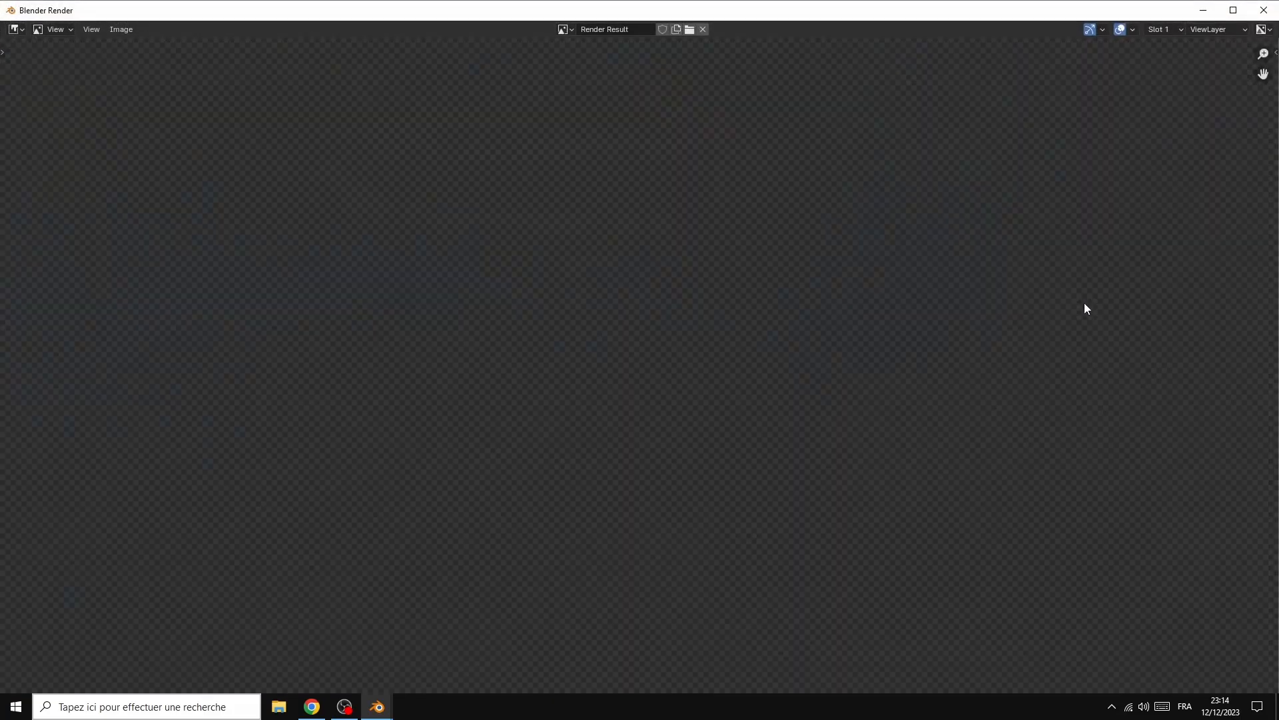
pyautogui.scroll(-4, 1014, 306)
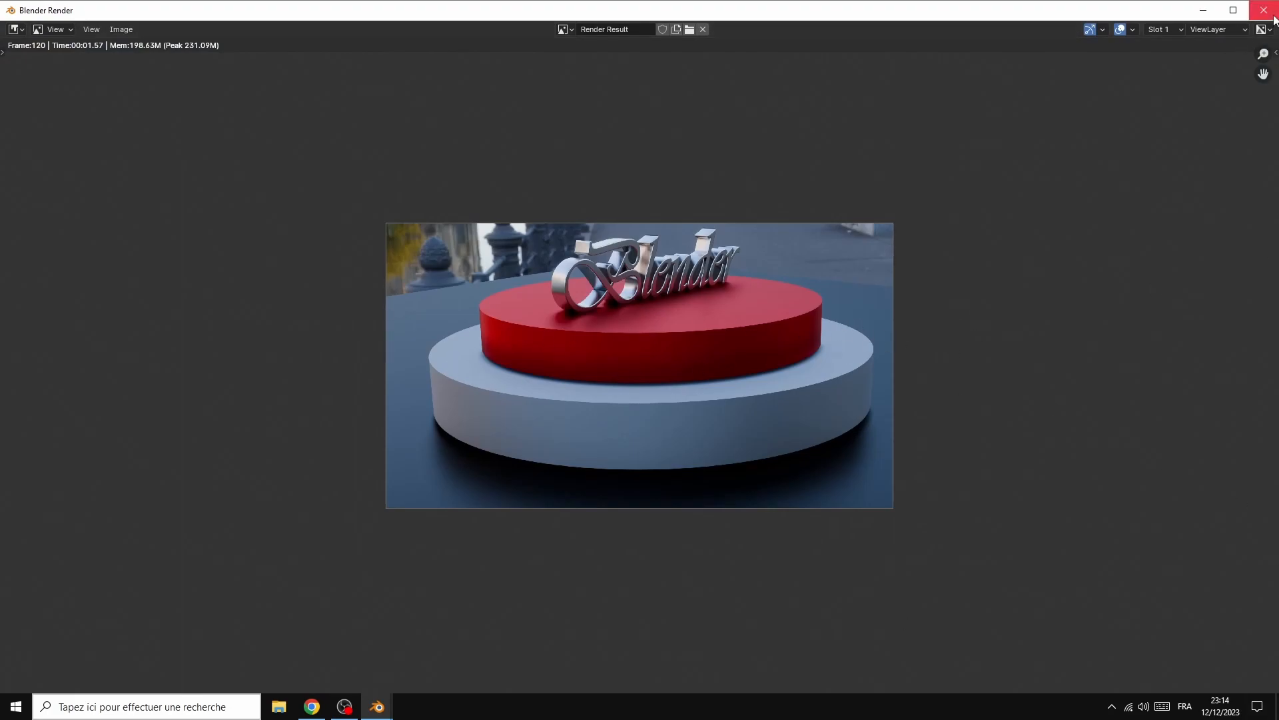
pyautogui.click(1264, 10)
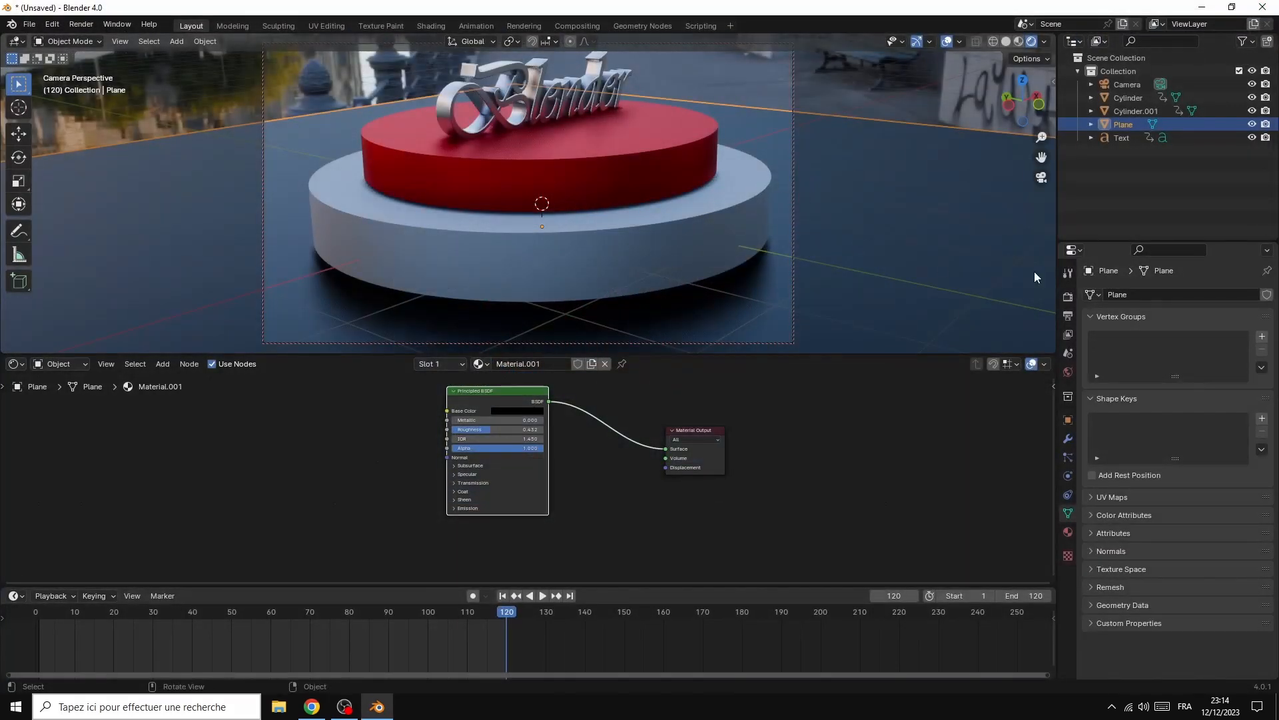
# Switch the render engine to Cycles and set its device to GPU Compute
pyautogui.click(1069, 297)
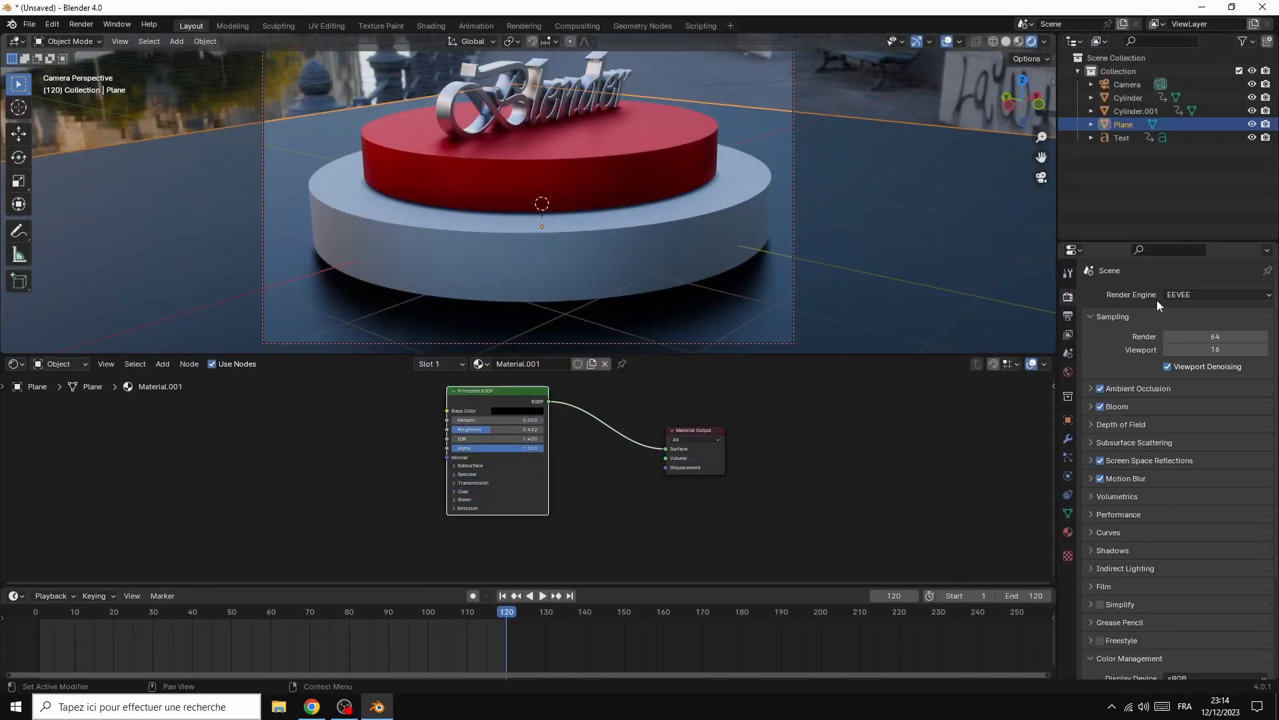
pyautogui.click(1189, 294)
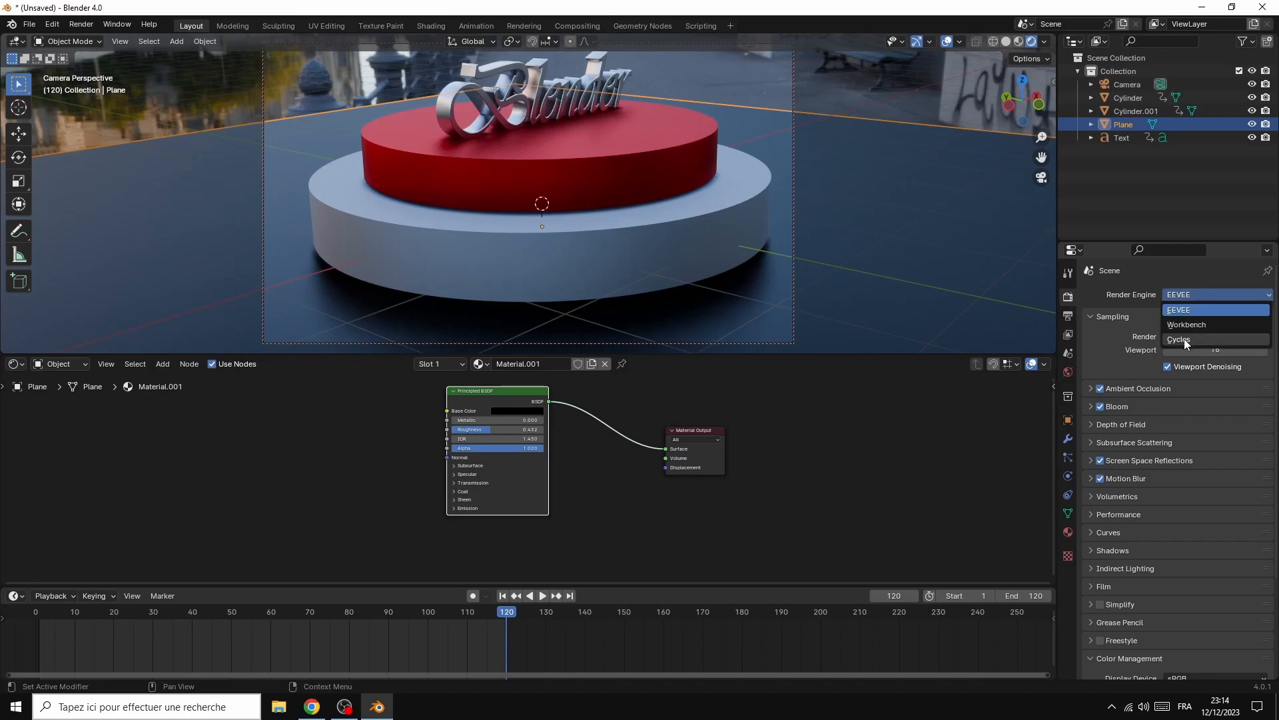
pyautogui.click(1185, 340)
pyautogui.click(1177, 327)
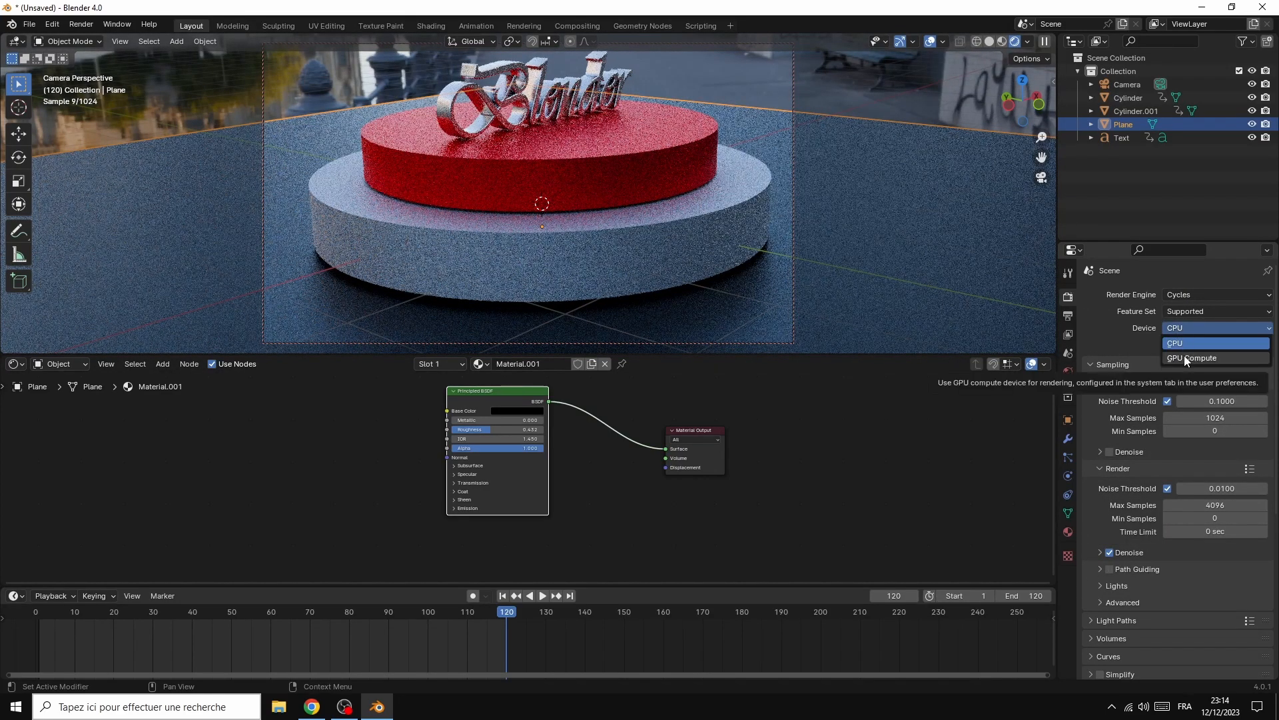
pyautogui.click(1184, 358)
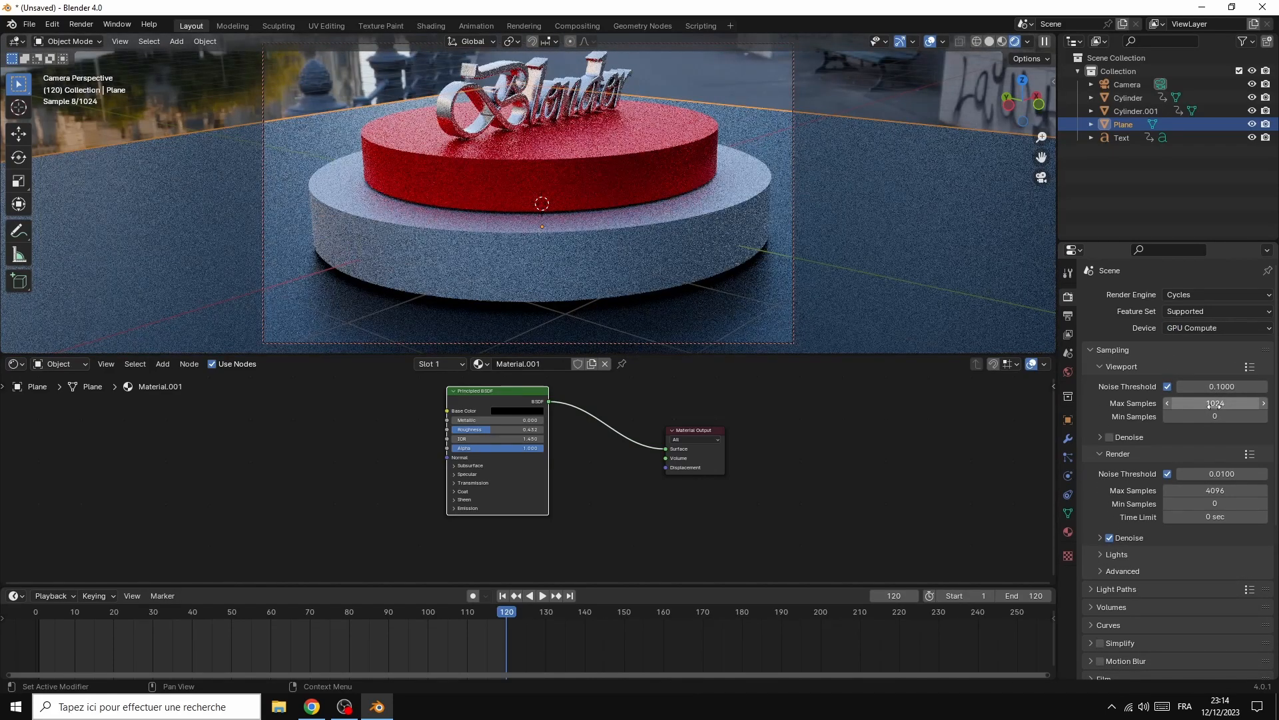
# Set the Cycles Max Samples to 30 for the viewport and 12 for the render
pyautogui.click(1214, 404)
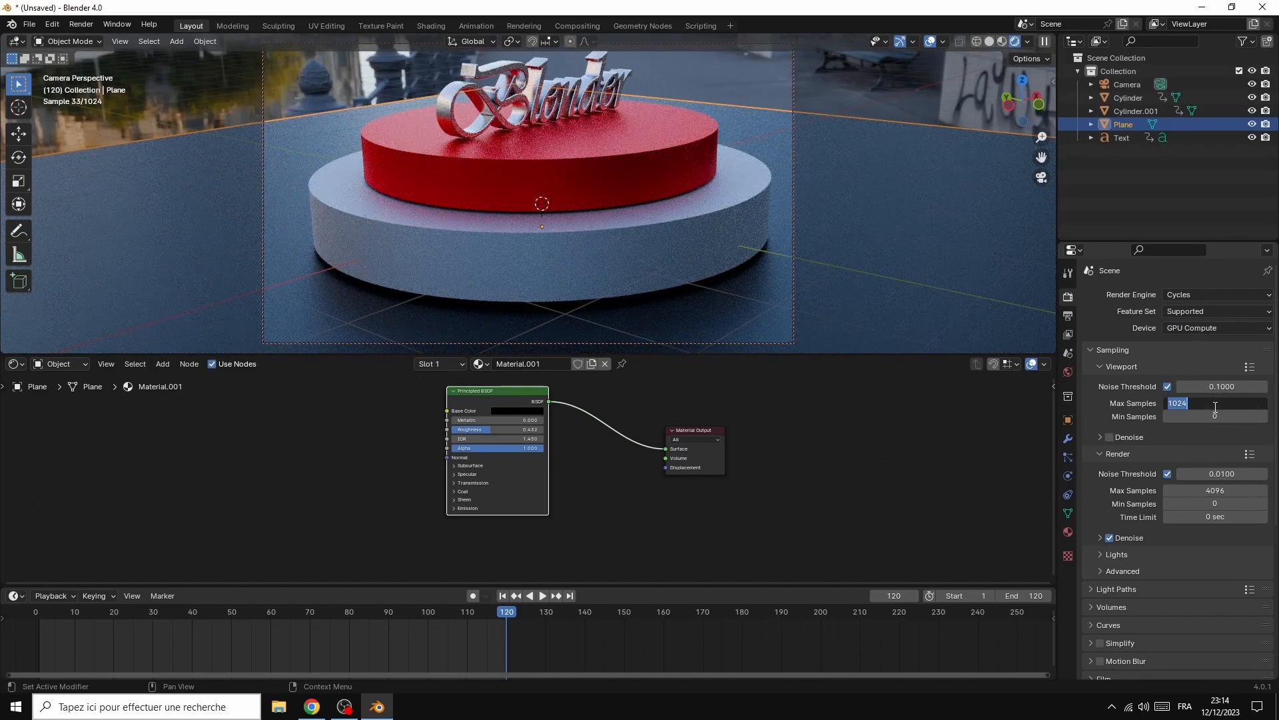
pyautogui.write('30')
pyautogui.press('Return')
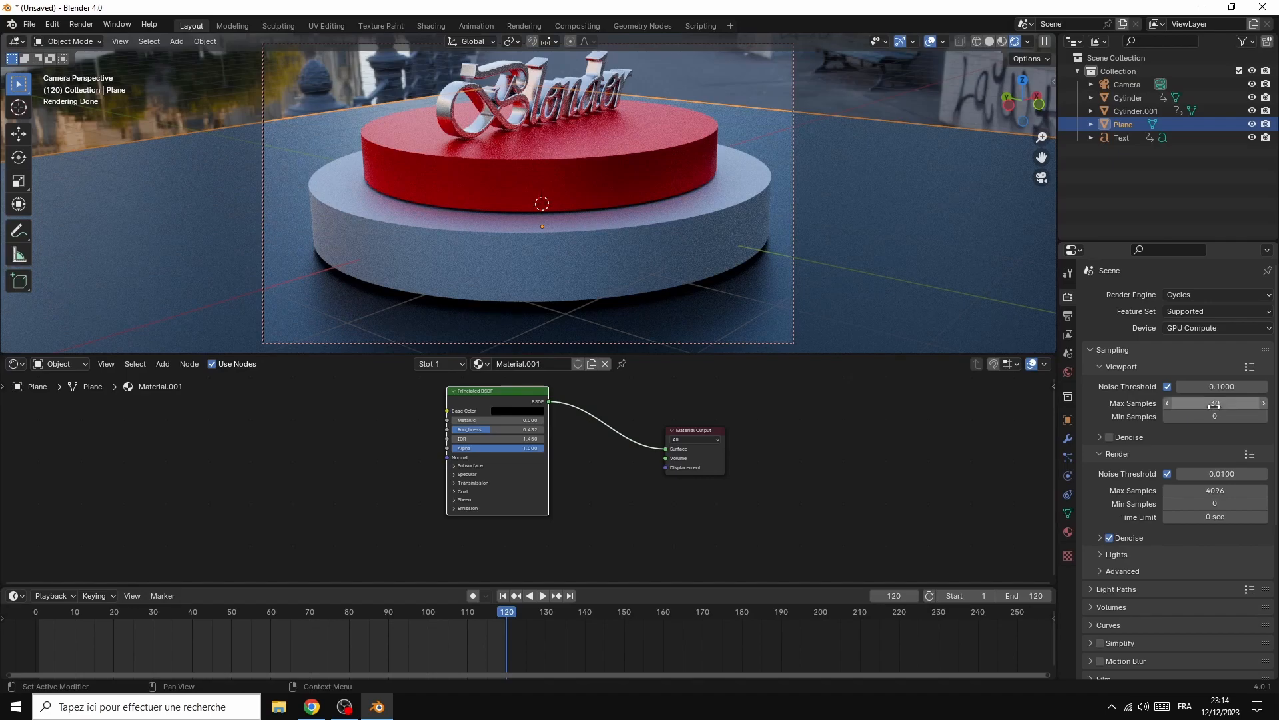
pyautogui.click(1220, 491)
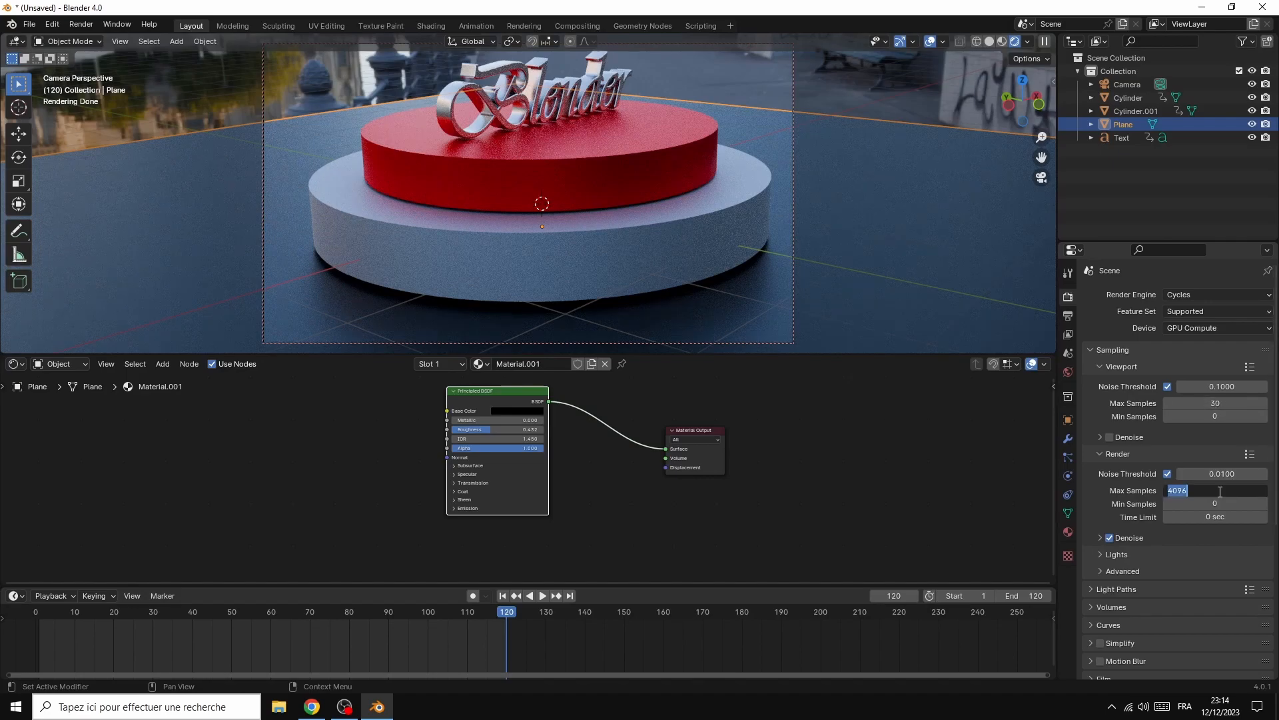
pyautogui.write('12')
pyautogui.press('Return')
pyautogui.scroll(-3, 1188, 548)
pyautogui.scroll(-3, 1186, 549)
pyautogui.click(1105, 551)
pyautogui.scroll(-1, 1106, 551)
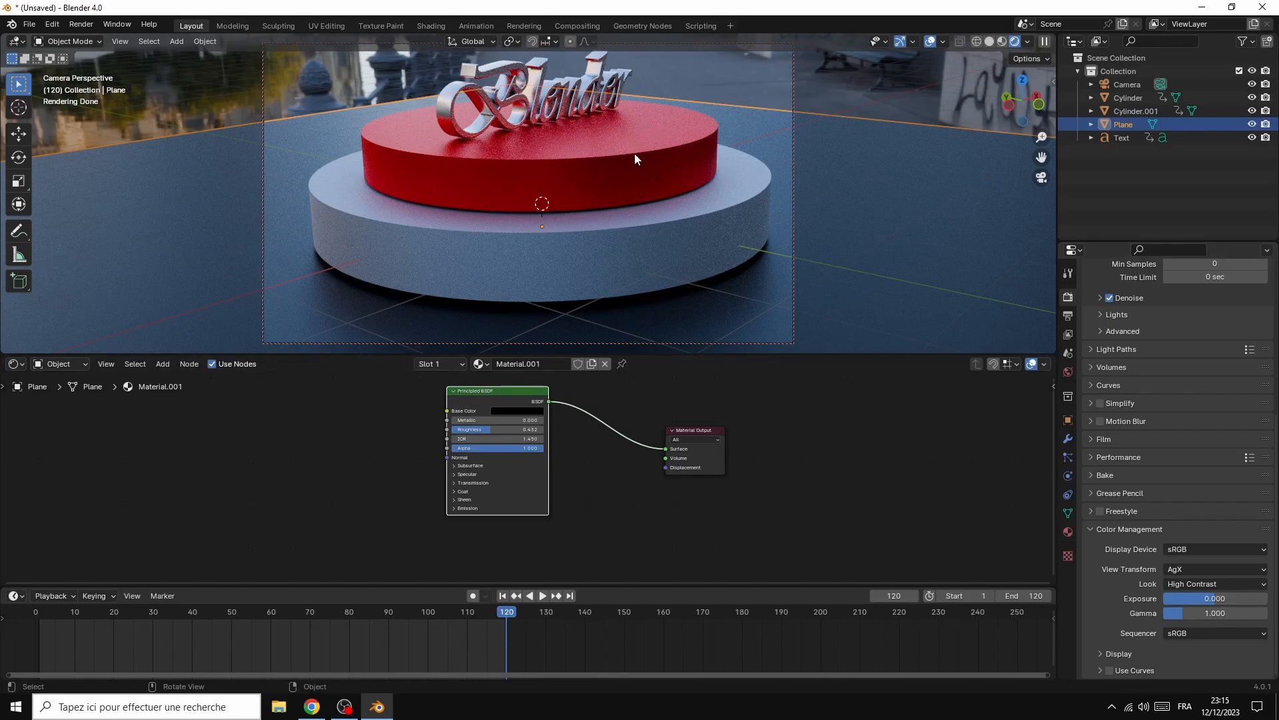
# Orbit the locked camera to a higher front angle and pull it back from the podium
pyautogui.moveTo(1025, 120); pyautogui.dragTo(1009, 164)
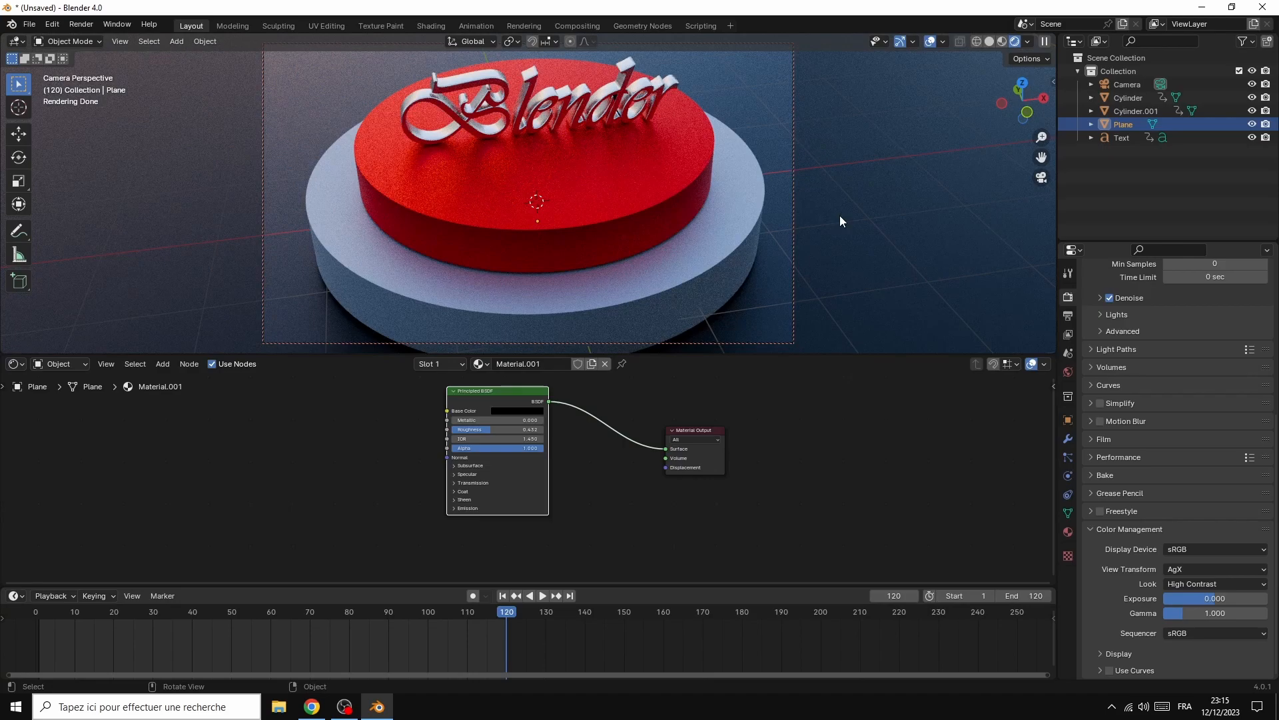
pyautogui.moveTo(839, 214); pyautogui.dragTo(902, 173, button='middle')
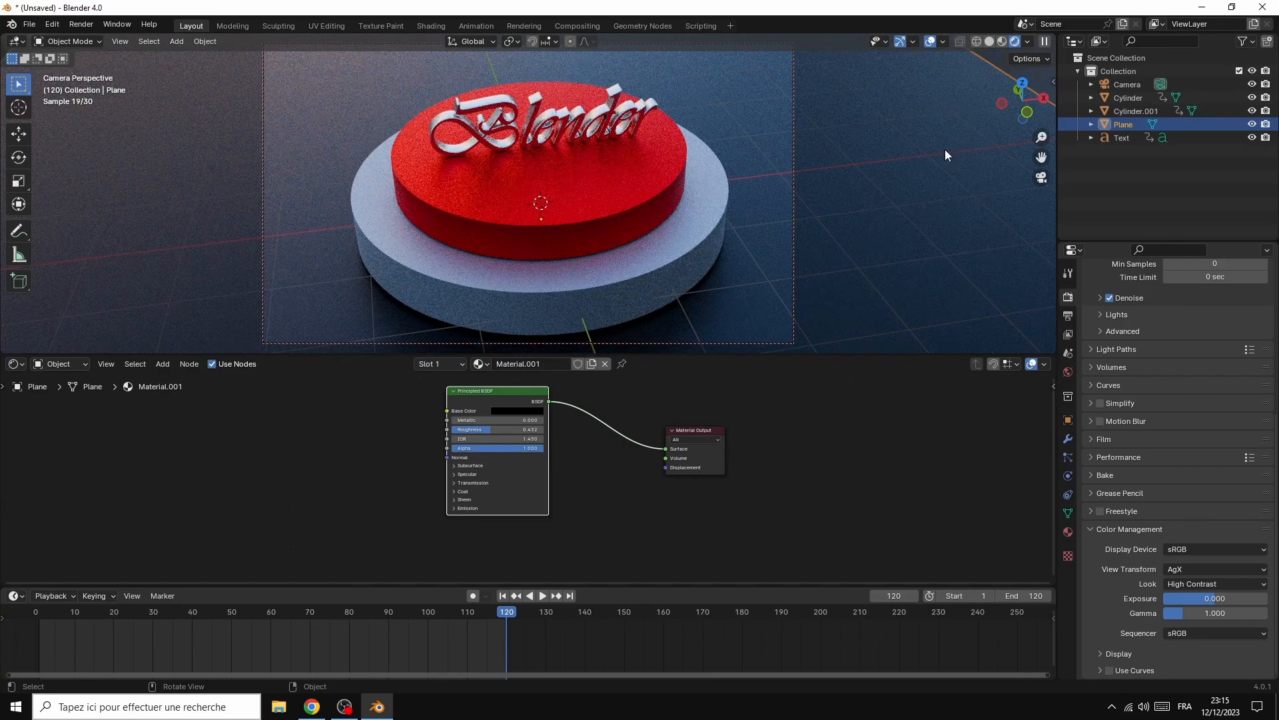
# Pan the locked camera slightly so the podium sits higher in the frame
pyautogui.moveTo(1042, 157); pyautogui.dragTo(993, 195)
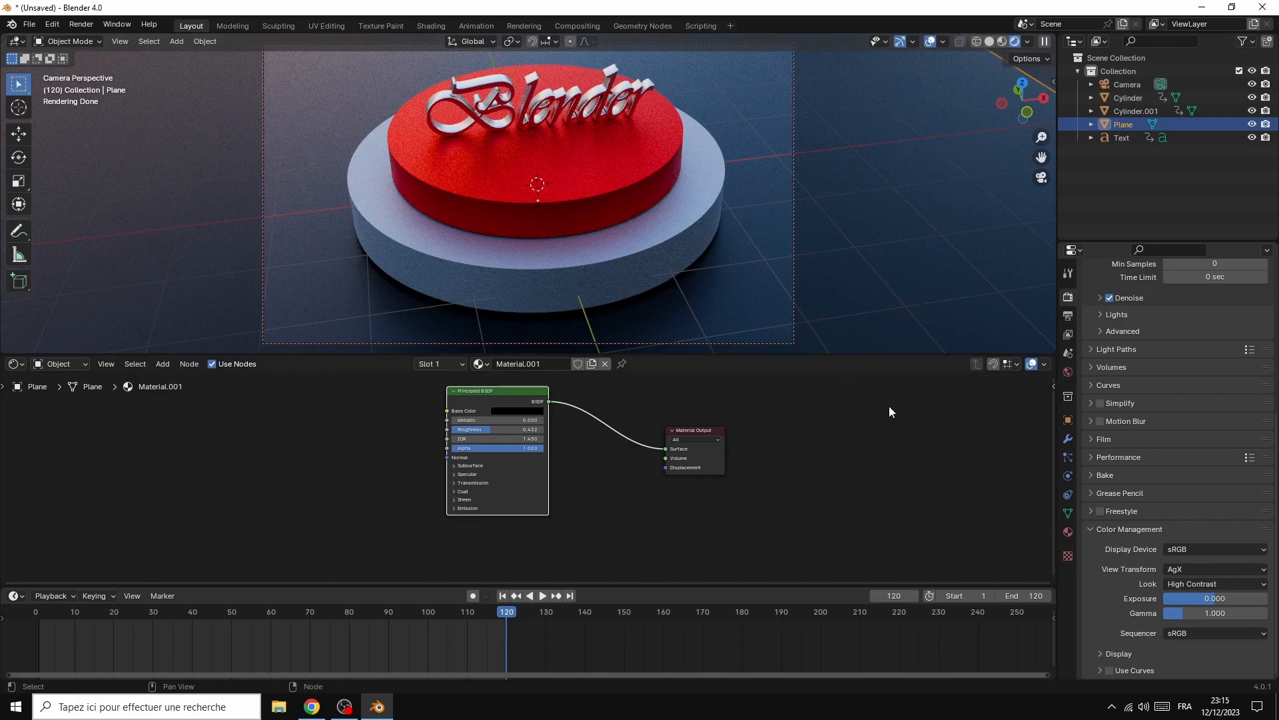
# Try world background strengths of 1.8 and 1.2 for the HDRI lighting, and restore the strength to 1.0
pyautogui.click(1068, 373)
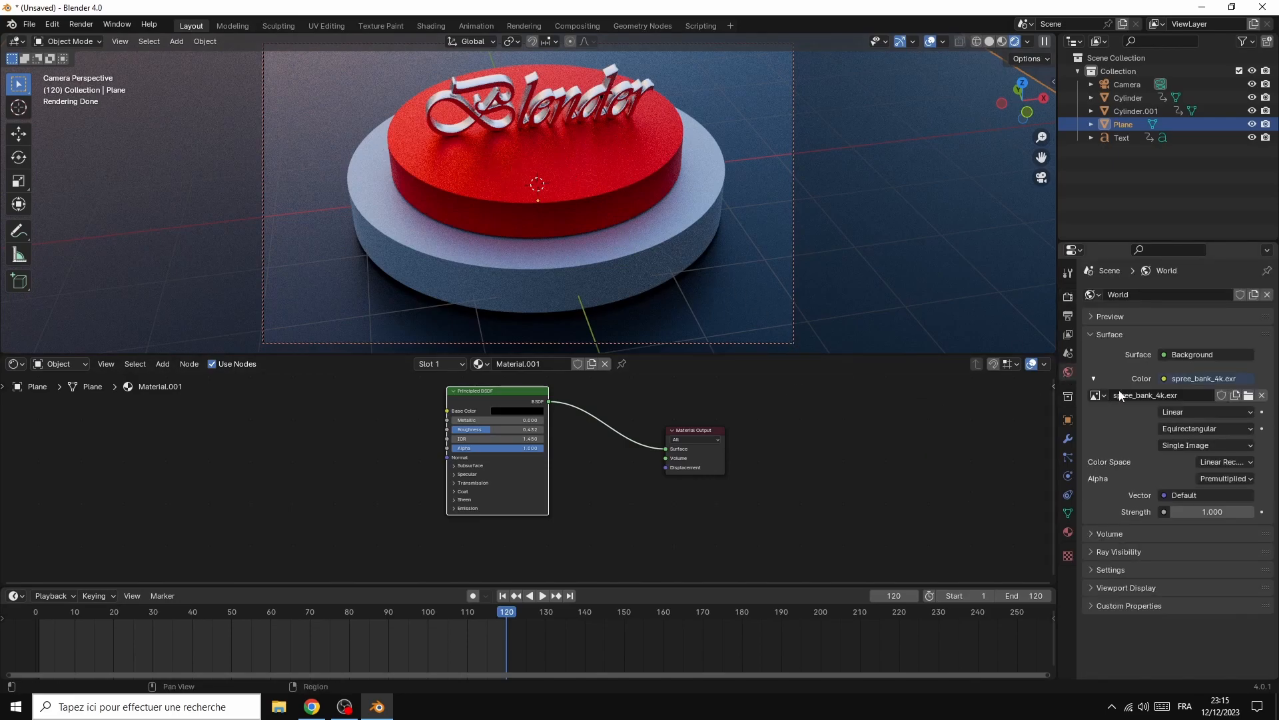
pyautogui.moveTo(1212, 511)
pyautogui.mouseDown()
pyautogui.moveTo(1274, 511)
pyautogui.moveTo(1202, 511)
pyautogui.moveTo(1214, 512)
pyautogui.mouseUp()
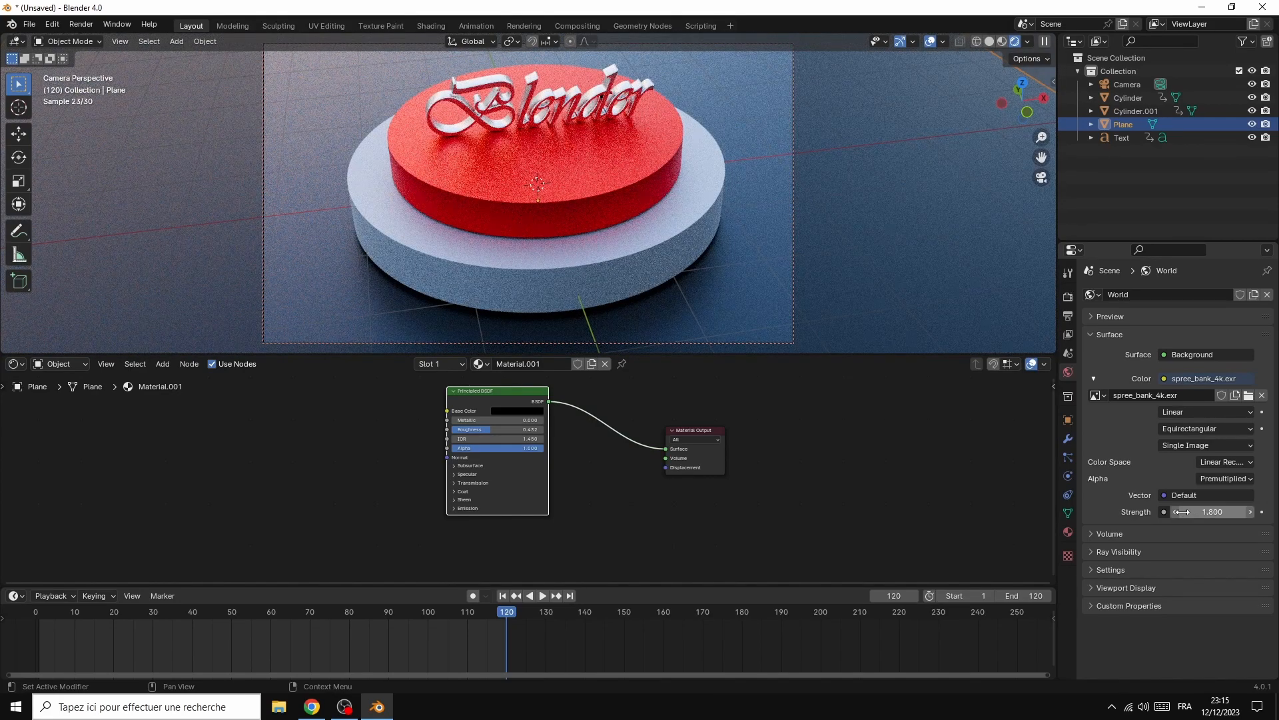
pyautogui.moveTo(1176, 512); pyautogui.dragTo(1177, 511)
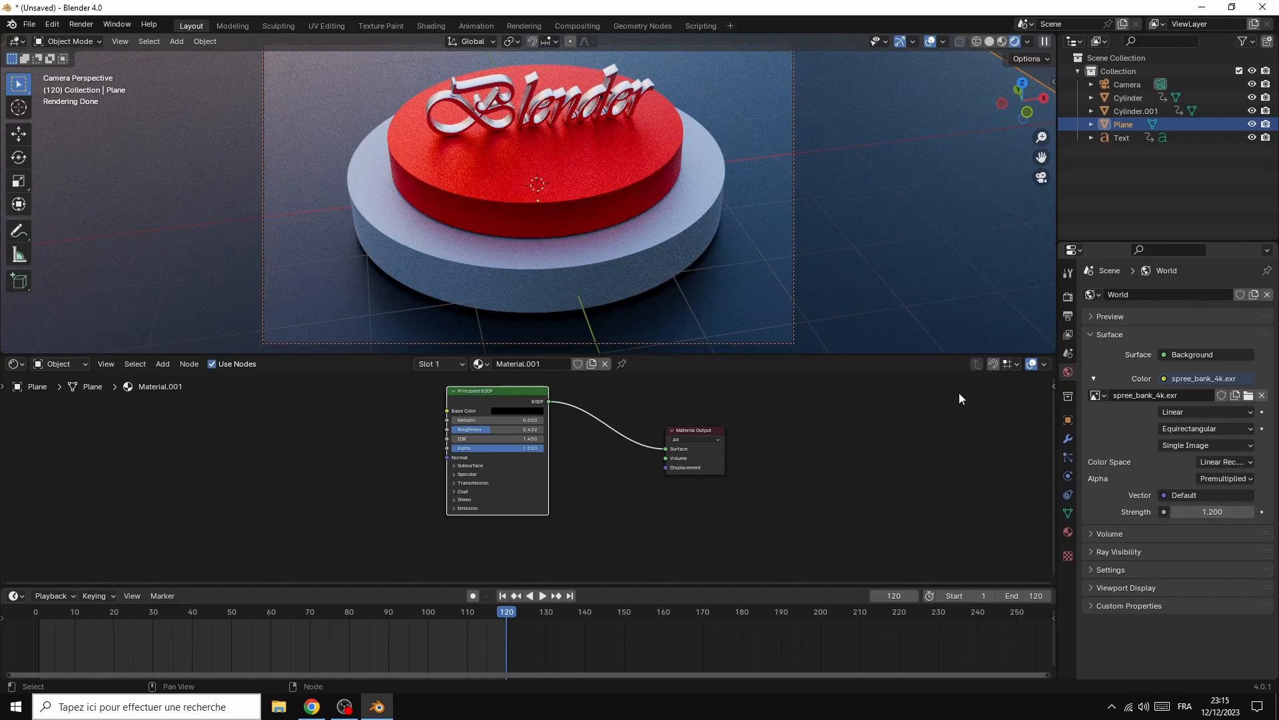
pyautogui.click(1174, 511)
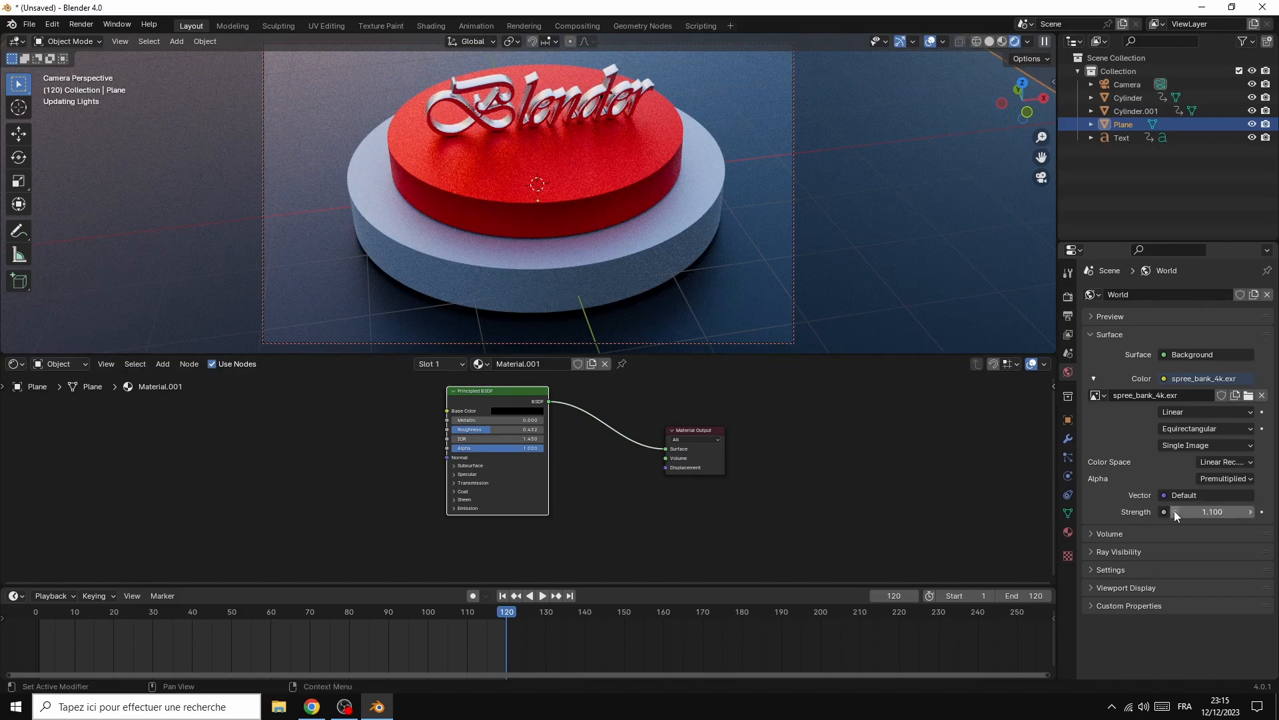
pyautogui.click(1174, 511)
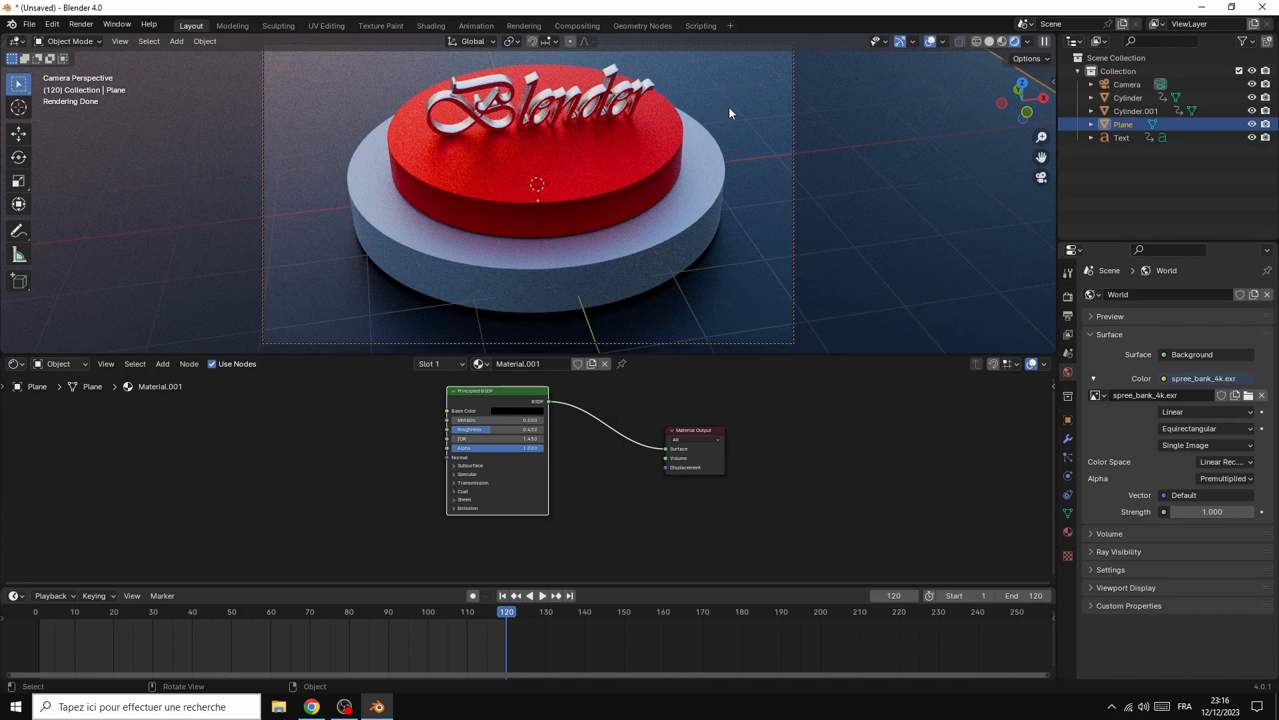
# Scale the floor plane up by about 1.527 to fill the camera background and orbit the camera to a straight front angle
pyautogui.moveTo(1047, 98); pyautogui.dragTo(1037, 102)
pyautogui.moveTo(537, 211); pyautogui.dragTo(557, 209, button='middle')
pyautogui.moveTo(1036, 101); pyautogui.dragTo(1041, 96)
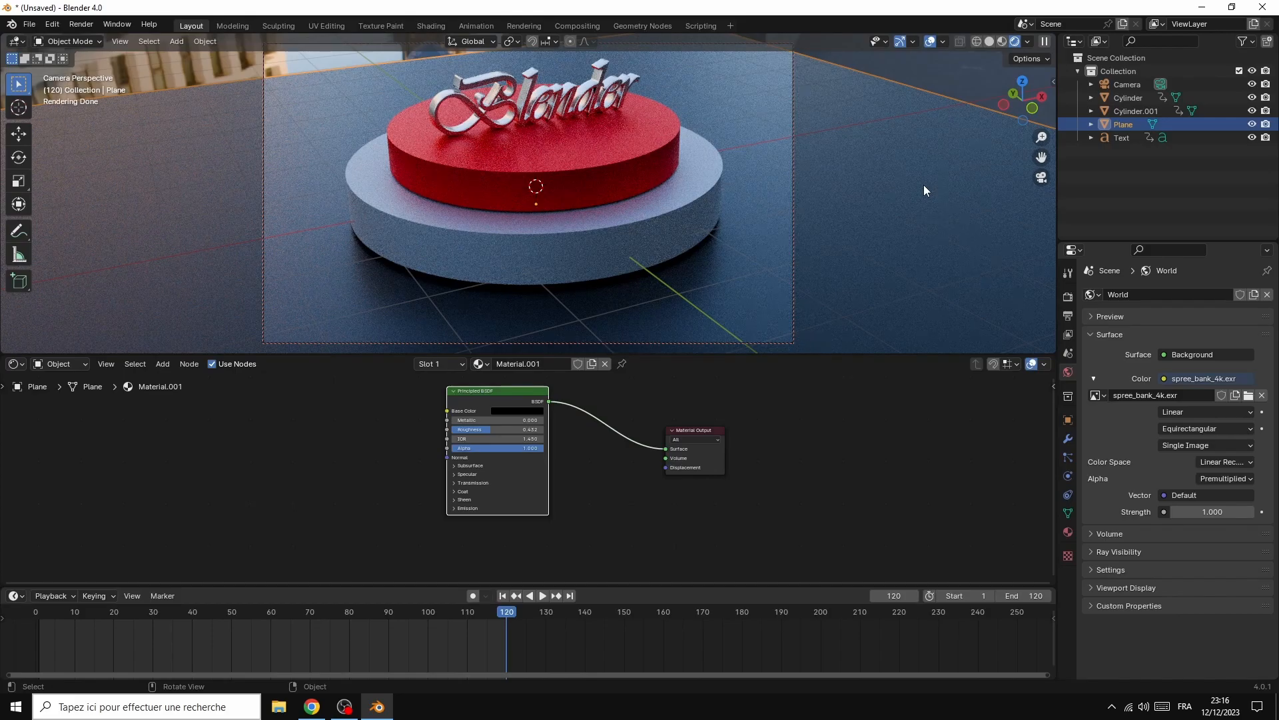
pyautogui.press('s')
pyautogui.click(83, 194)
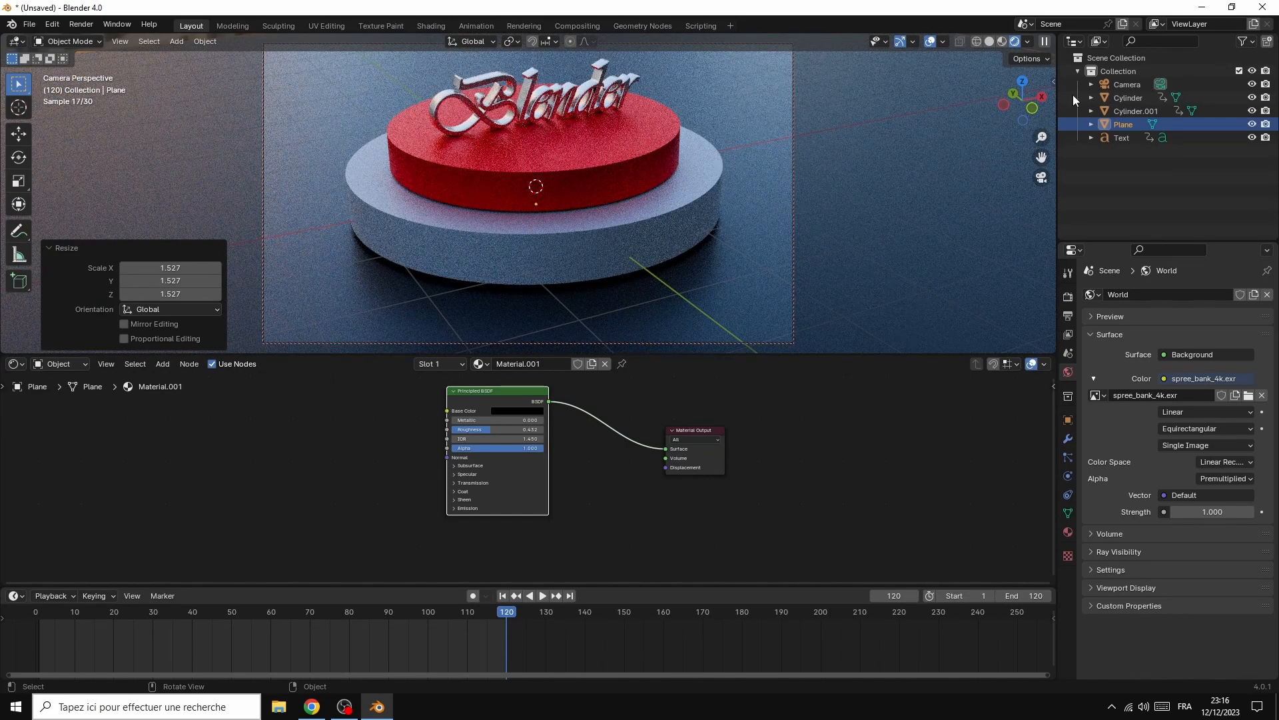
pyautogui.moveTo(1046, 101); pyautogui.dragTo(1023, 118)
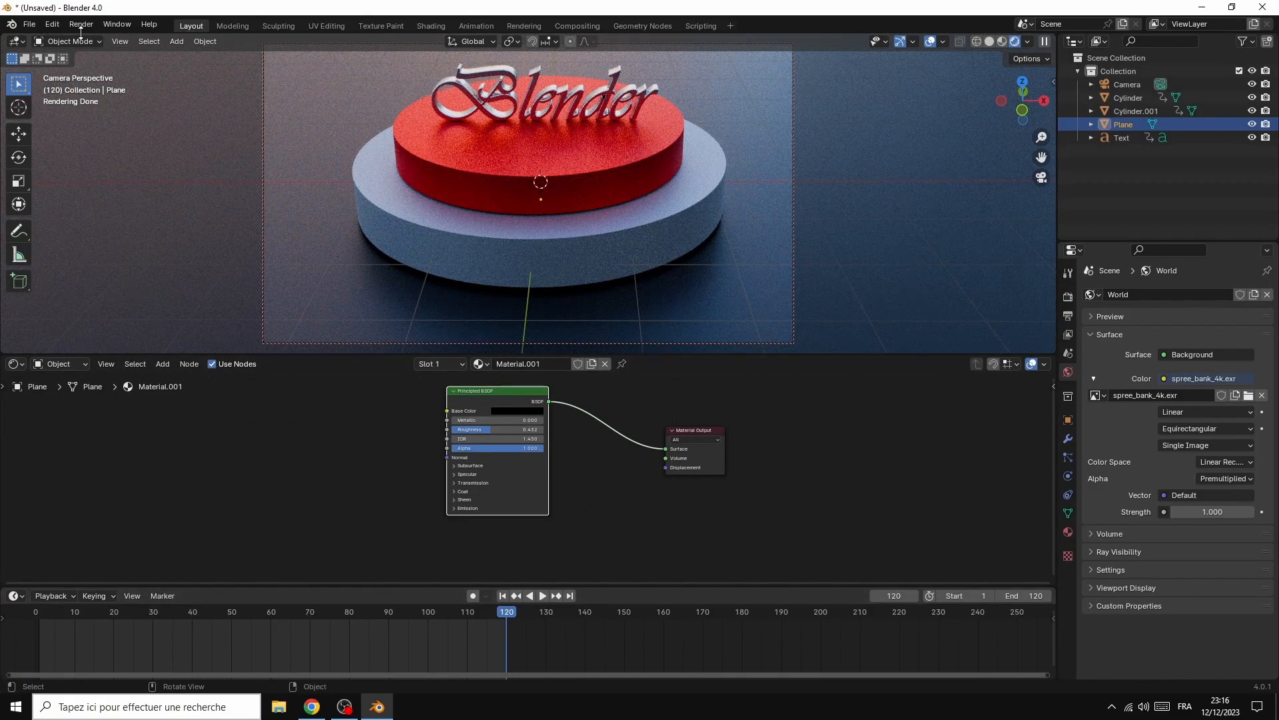
# Render a still image of frame 120 with Cycles and view the whole rendered frame
pyautogui.moveTo(509, 614)
pyautogui.mouseDown()
pyautogui.moveTo(449, 610)
pyautogui.moveTo(509, 617)
pyautogui.mouseUp()
pyautogui.click(82, 24)
pyautogui.click(109, 39)
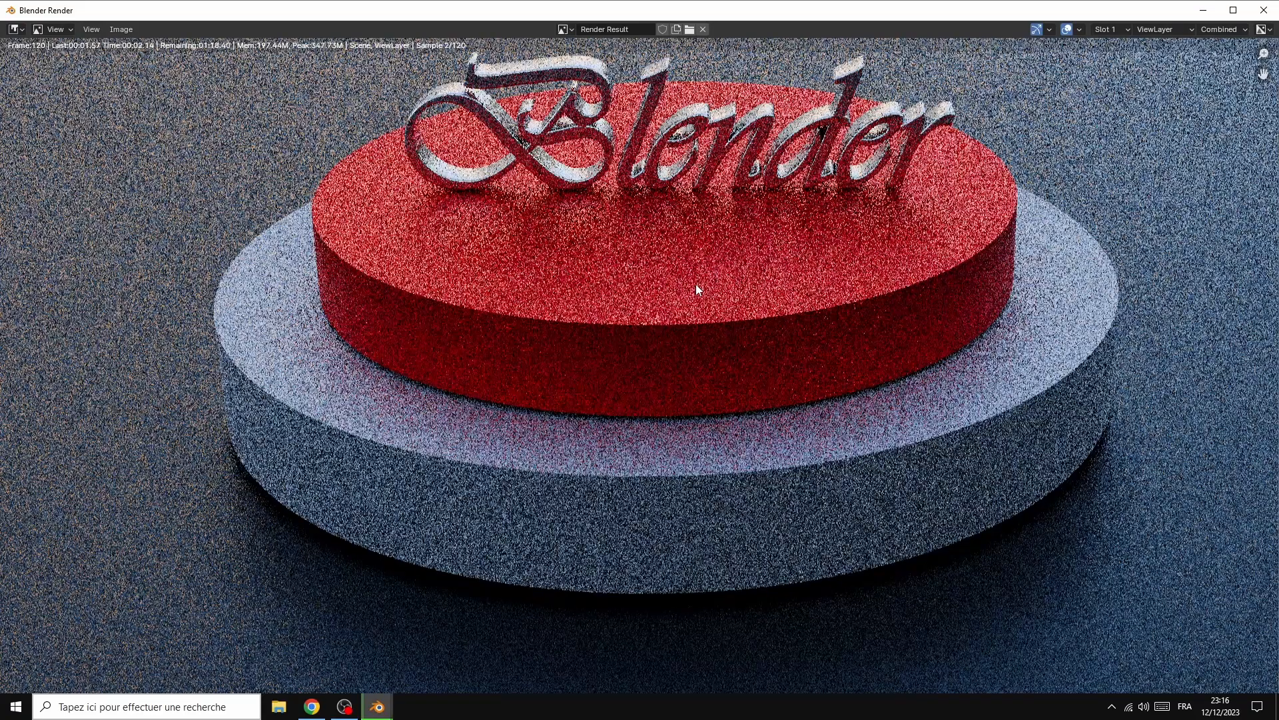
pyautogui.scroll(-3, 870, 323)
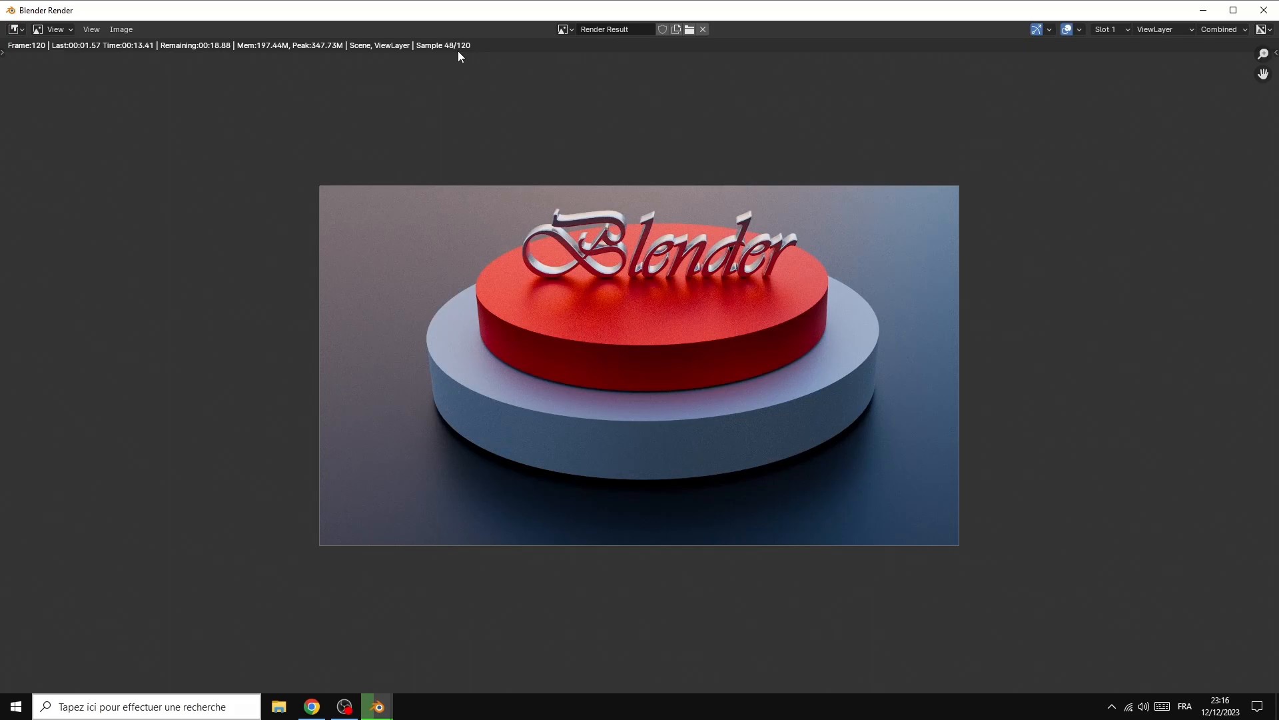
# Check the screen recording in OBS and return to the main Blender window
pyautogui.click(350, 712)
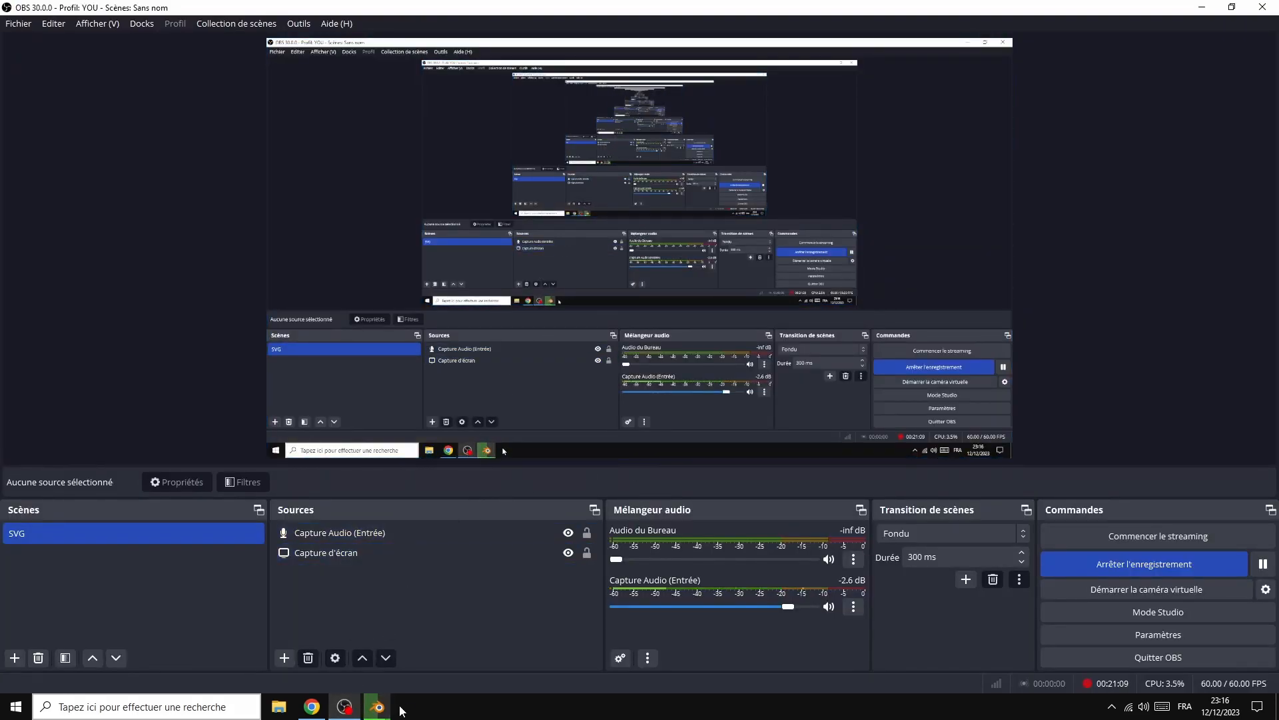
pyautogui.moveTo(381, 709)
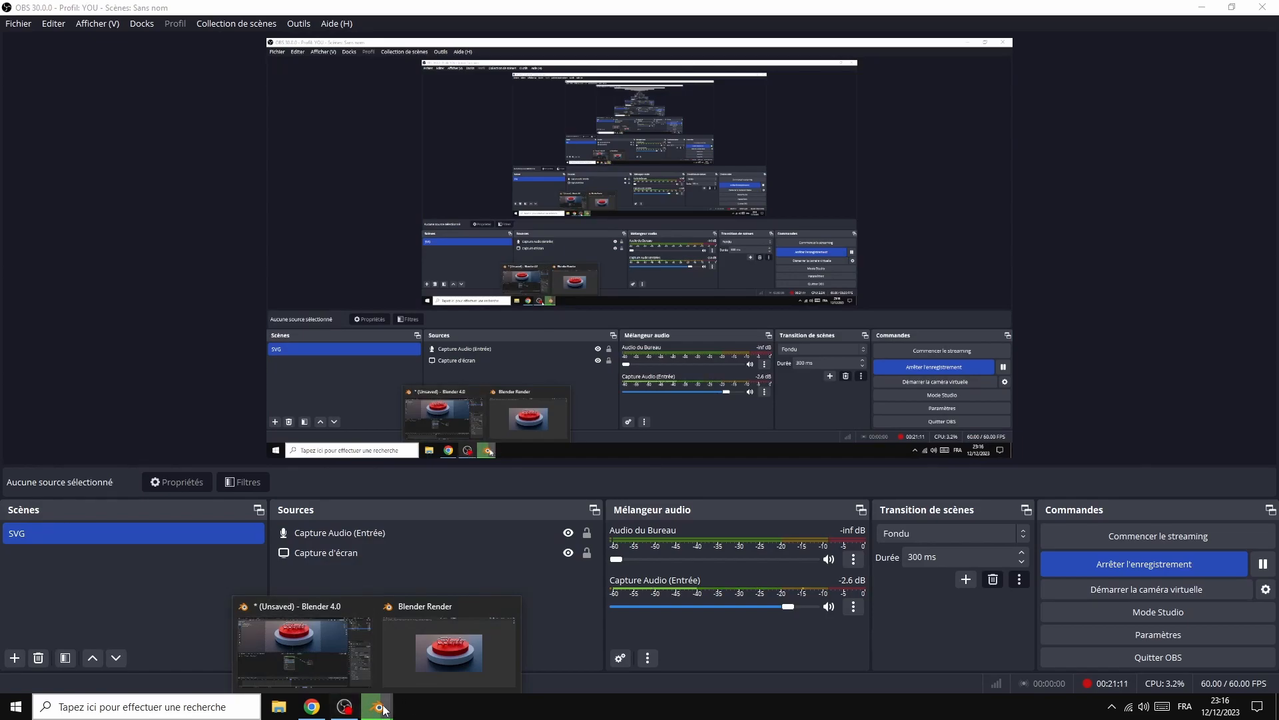
pyautogui.click(327, 656)
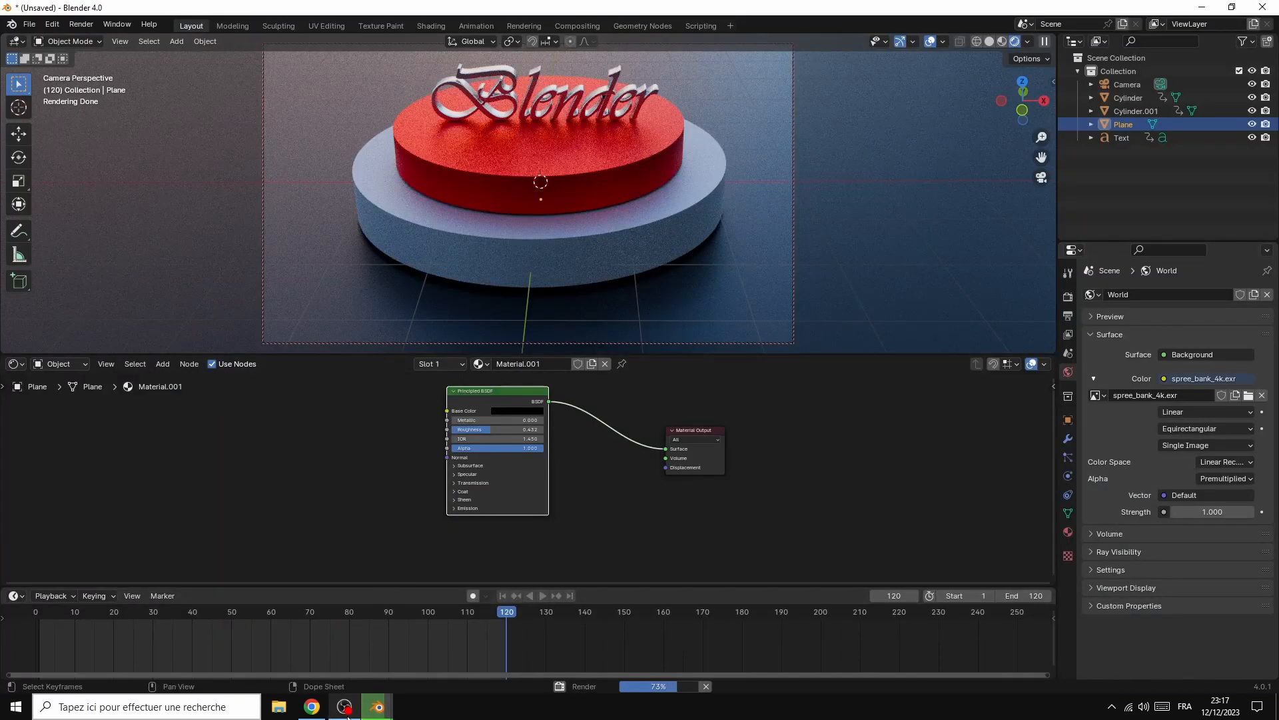
pyautogui.moveTo(345, 711)
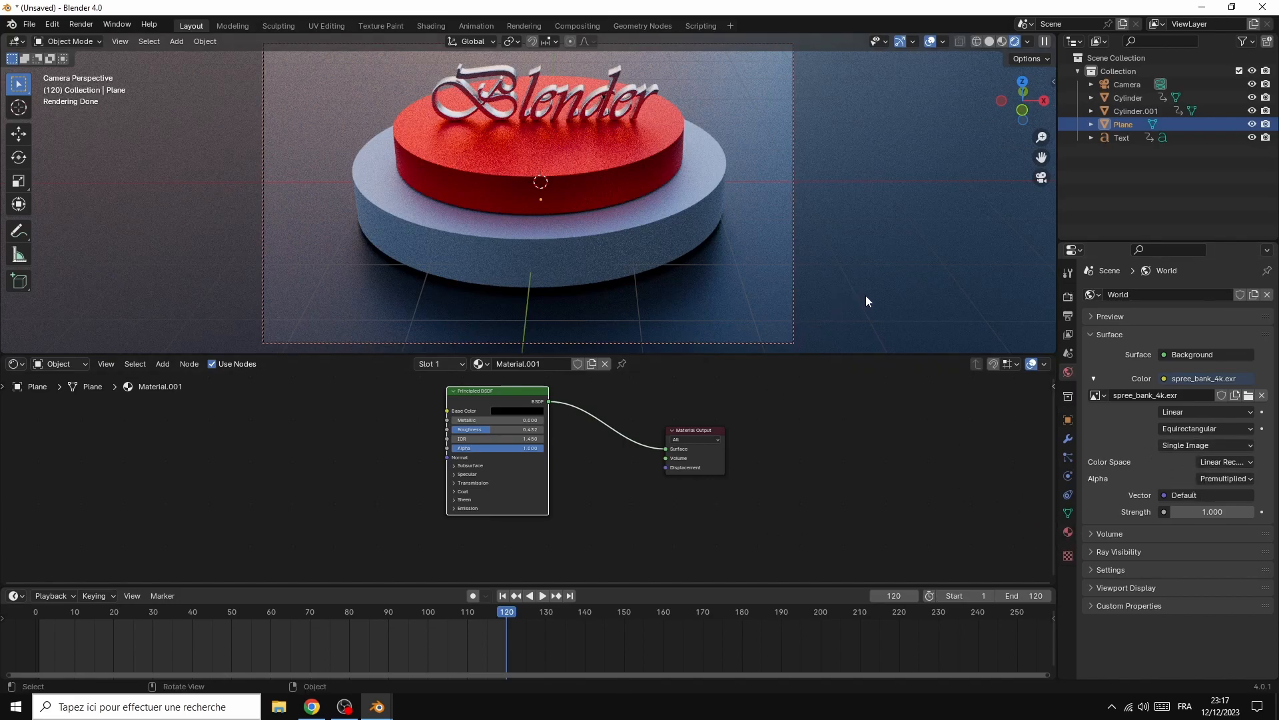
# Set the output file format to FFmpeg Video and browse the output folder without choosing another location
pyautogui.click(1068, 316)
pyautogui.scroll(-3, 1246, 505)
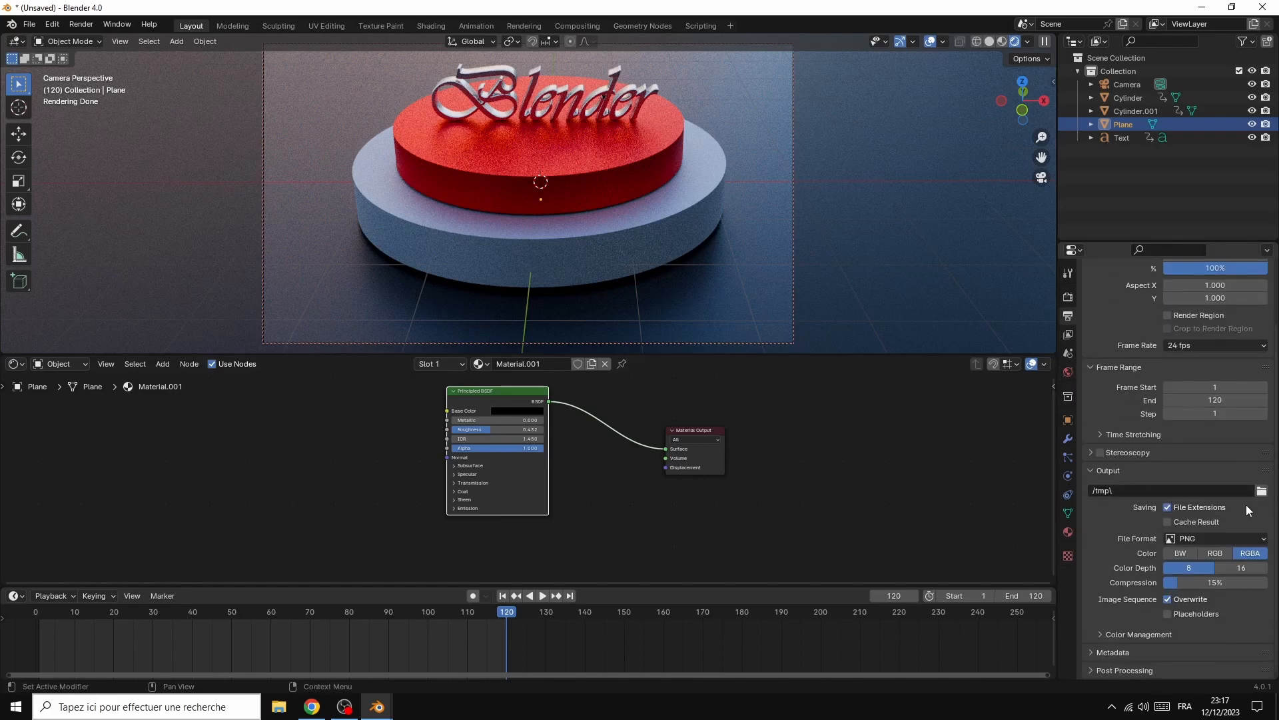
pyautogui.click(1195, 535)
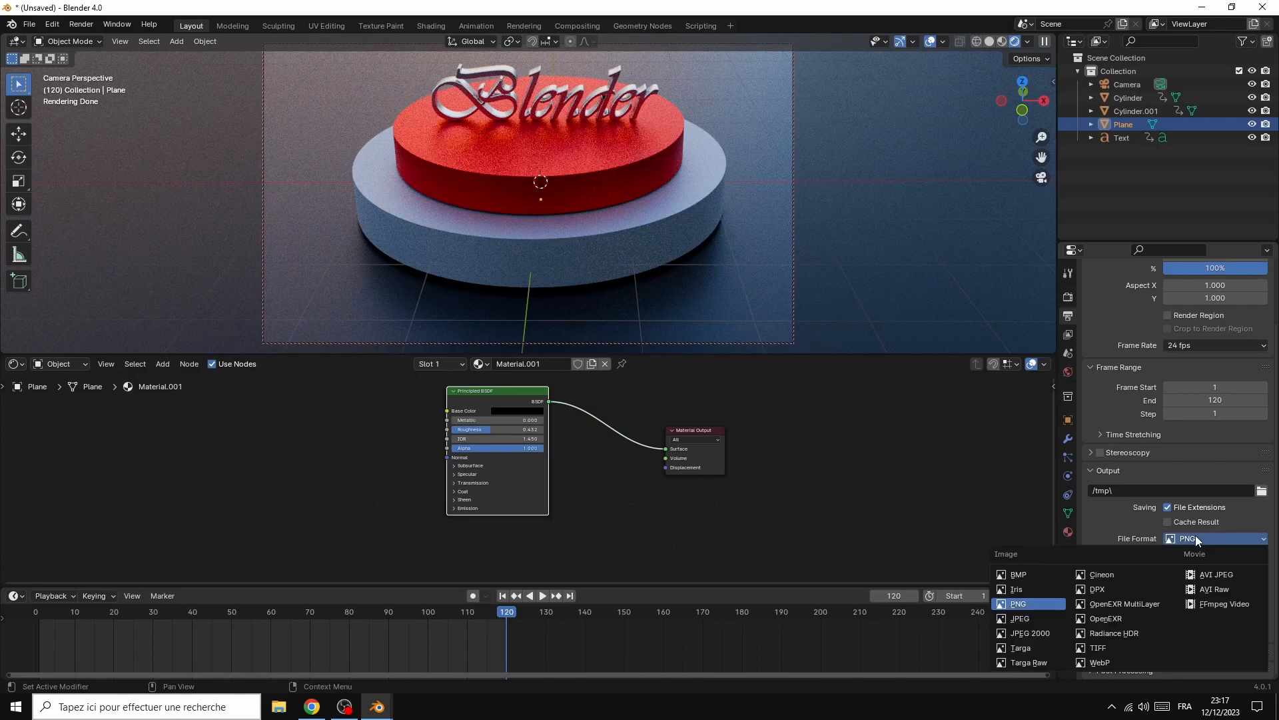
pyautogui.click(1221, 603)
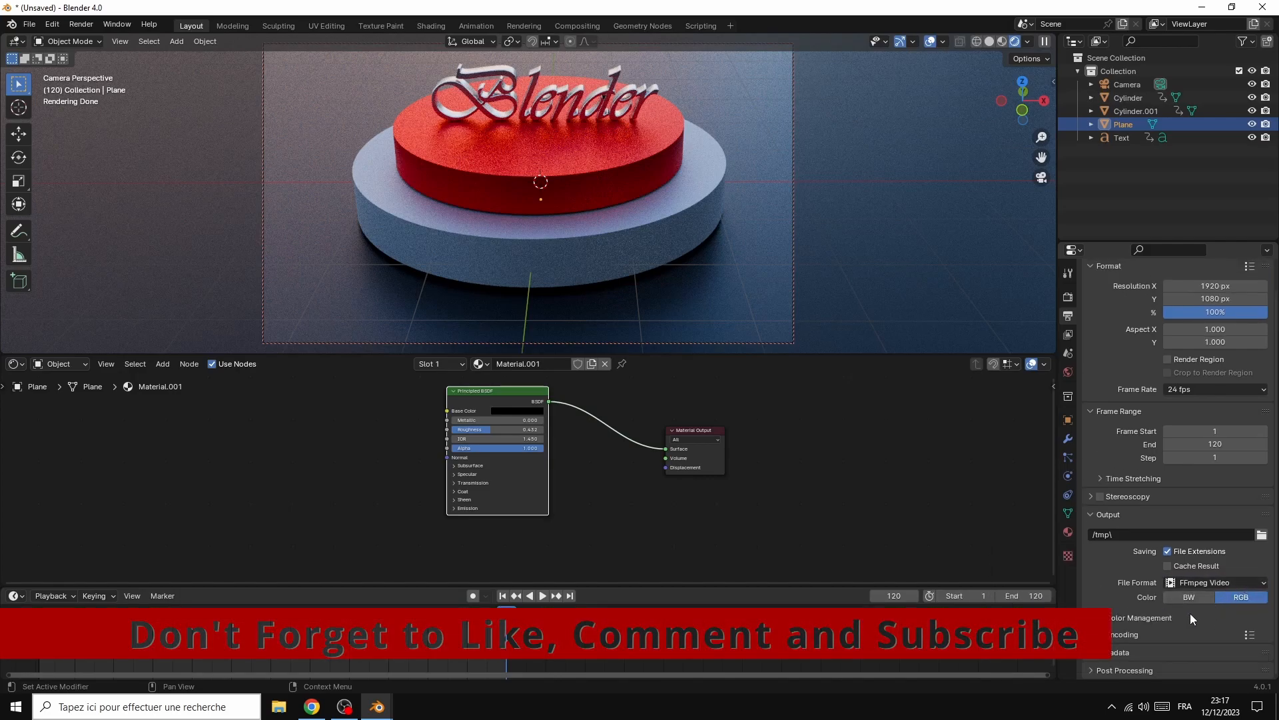
pyautogui.click(1262, 535)
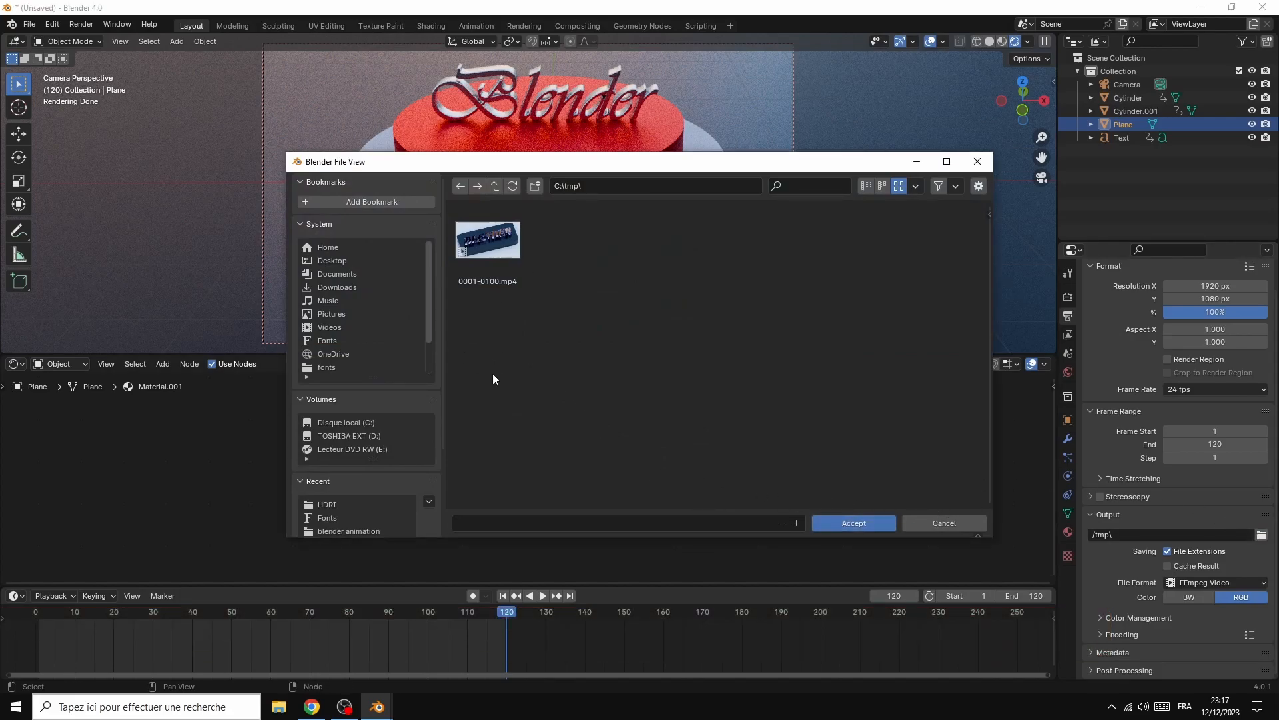
pyautogui.click(933, 523)
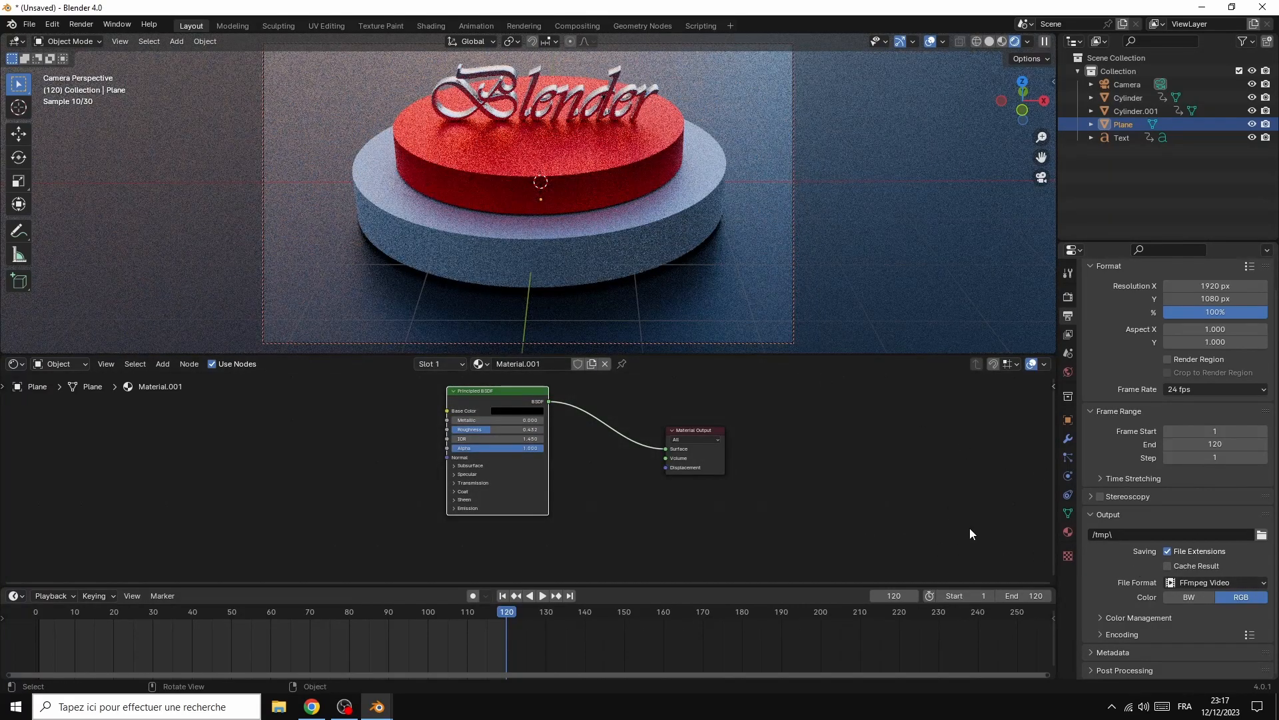
# Set the encoding container to MPEG-4 and the video output quality to High Quality
pyautogui.click(1112, 635)
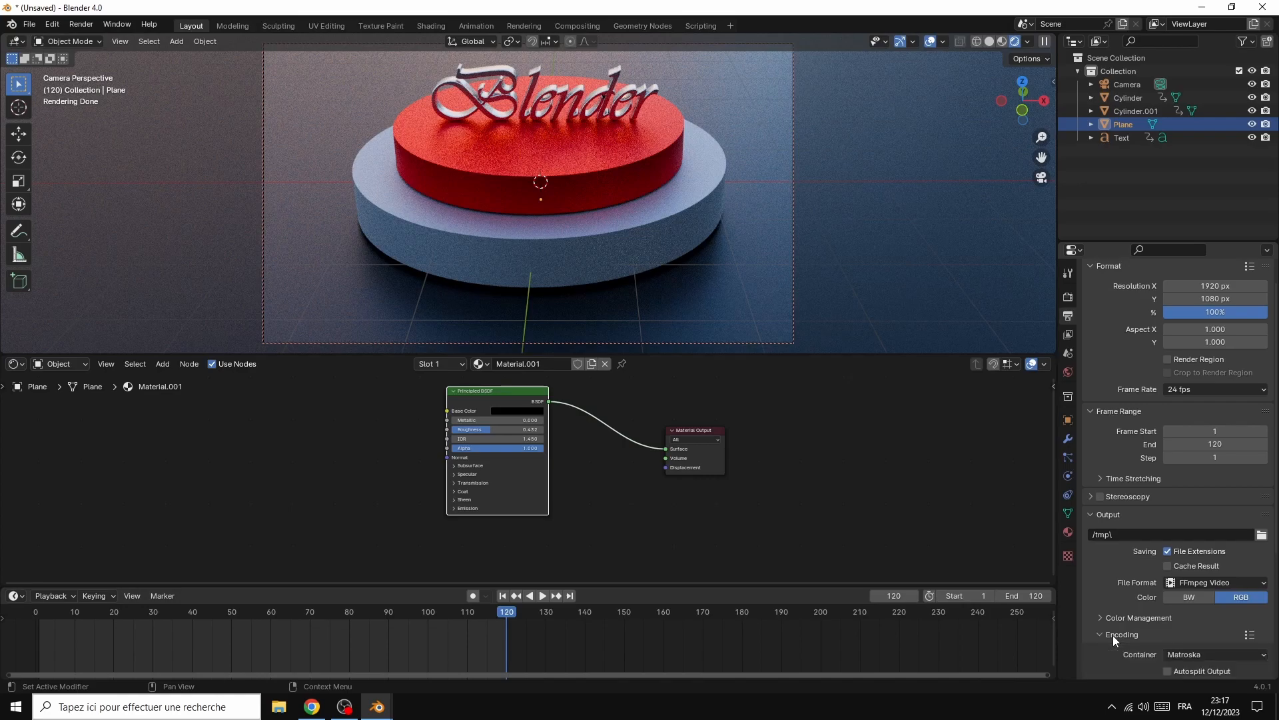
pyautogui.click(1201, 654)
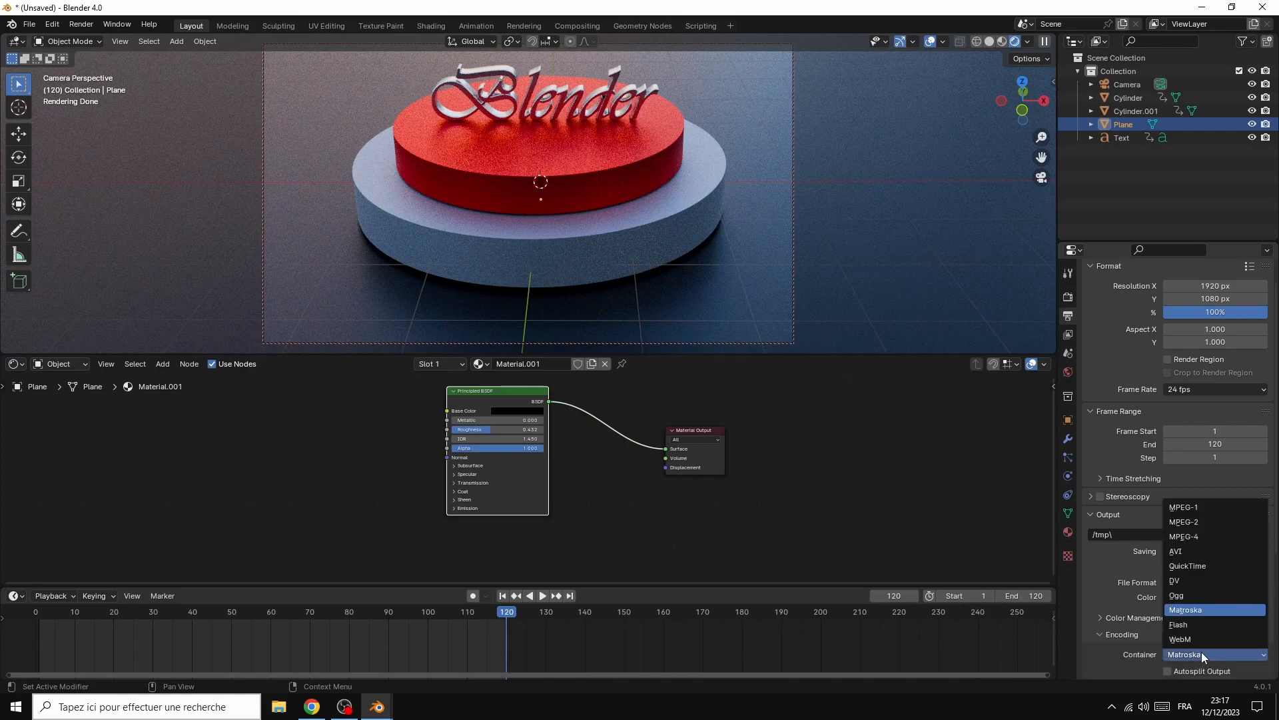
pyautogui.click(1190, 536)
pyautogui.scroll(-3, 1251, 604)
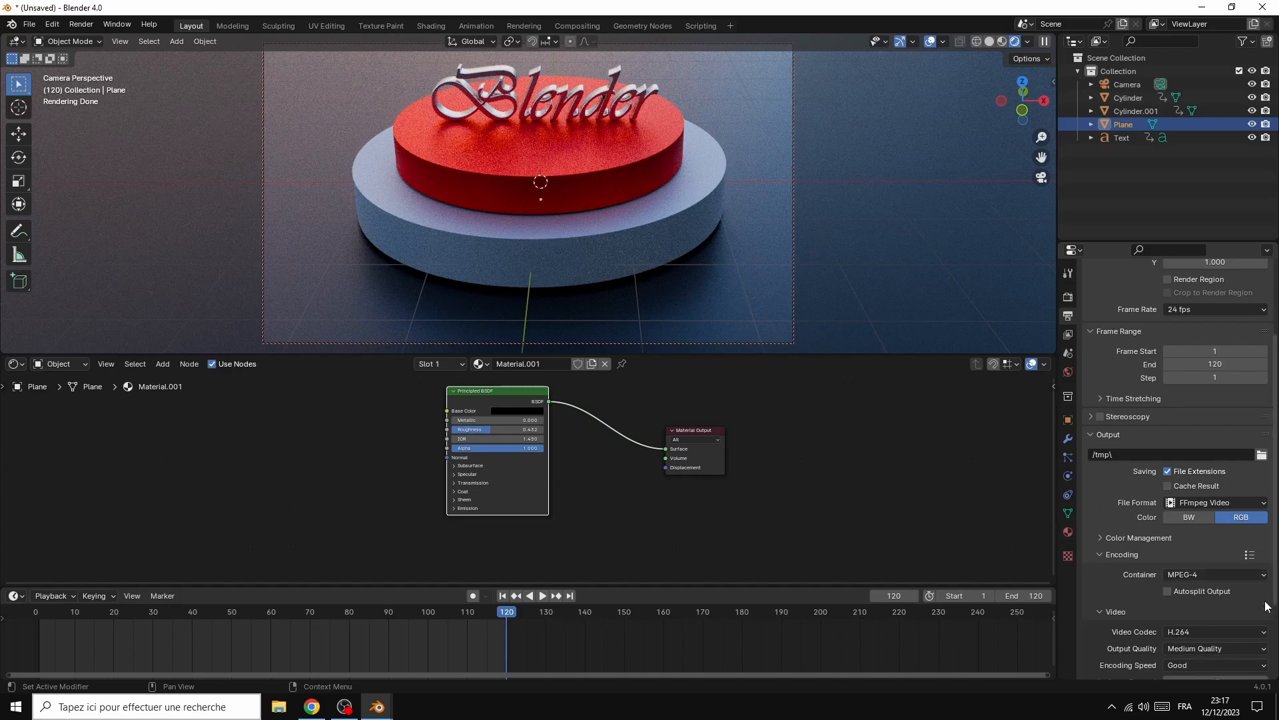
pyautogui.scroll(-2, 1251, 604)
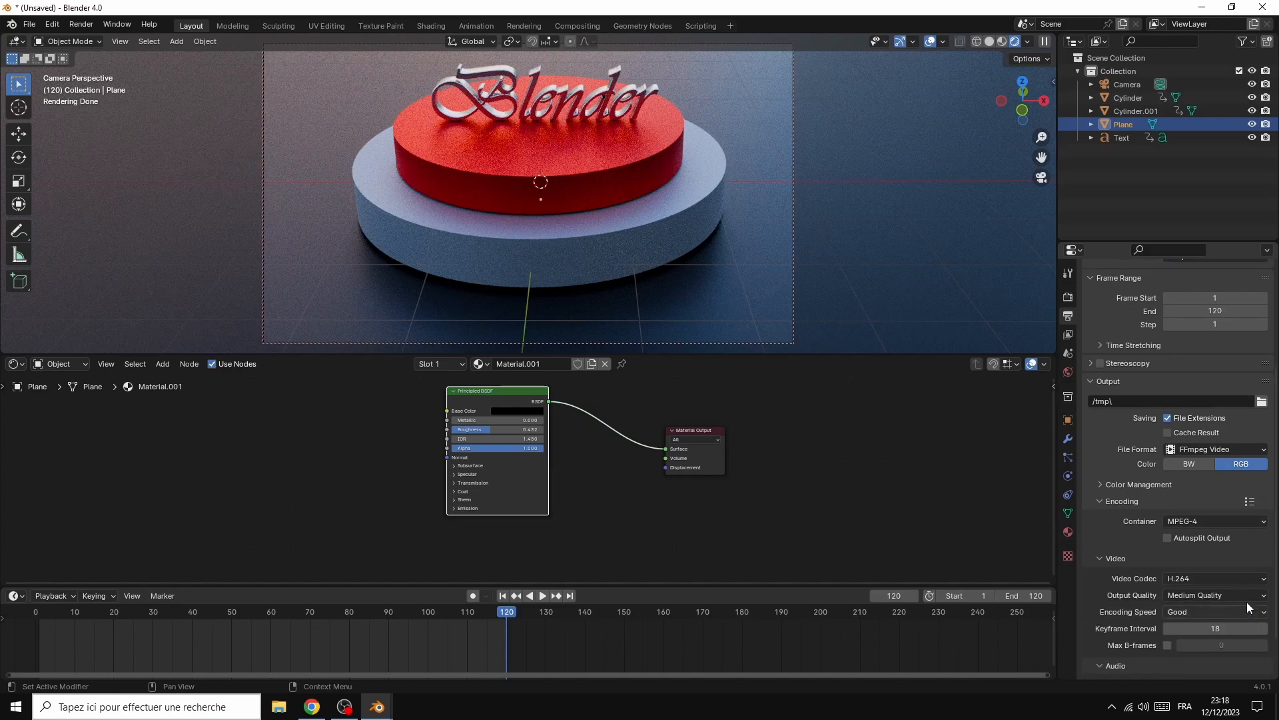
pyautogui.click(1208, 596)
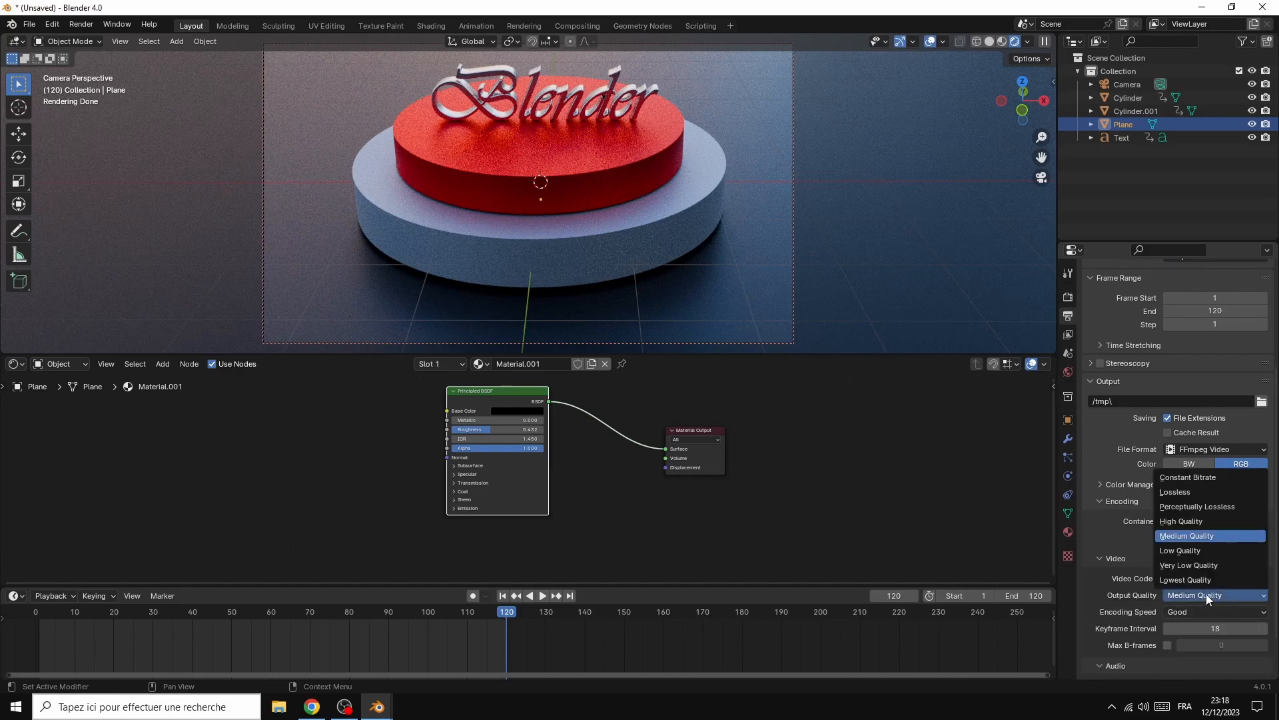
pyautogui.click(1186, 520)
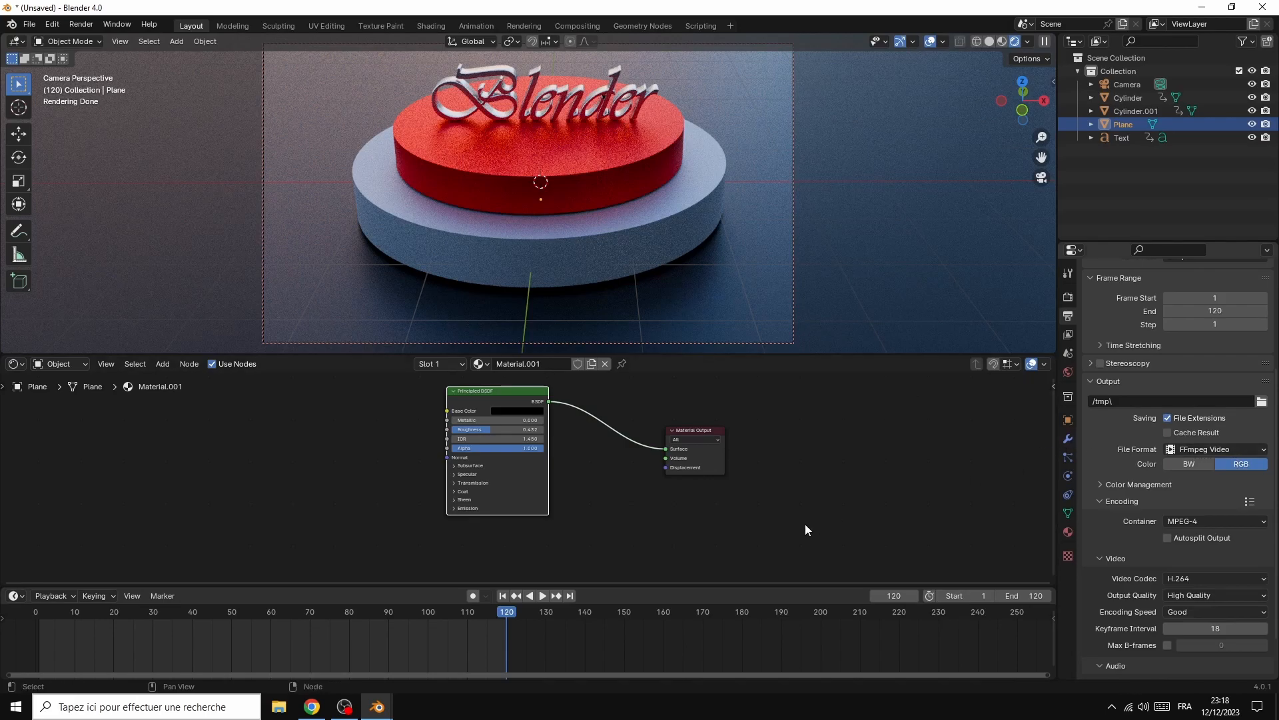
# Play the podium animation in the viewport and switch the render engine to EEVEE
pyautogui.click(542, 596)
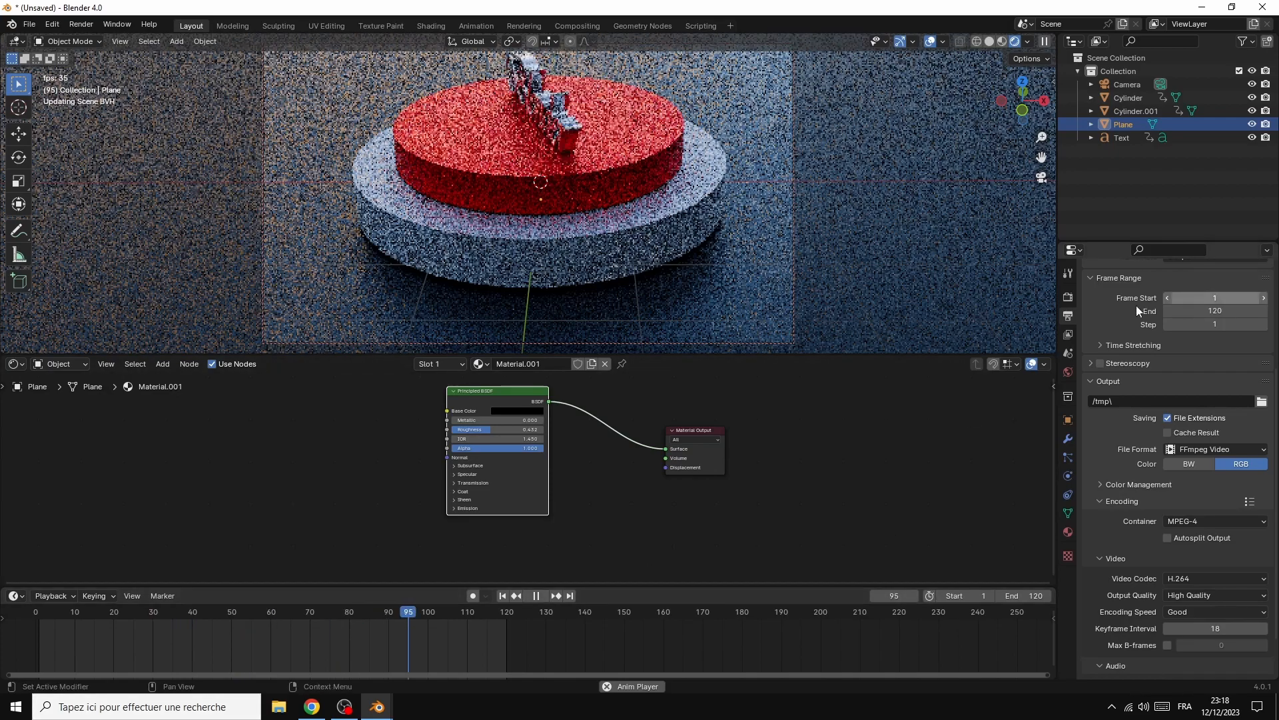
pyautogui.scroll(5, 1120, 328)
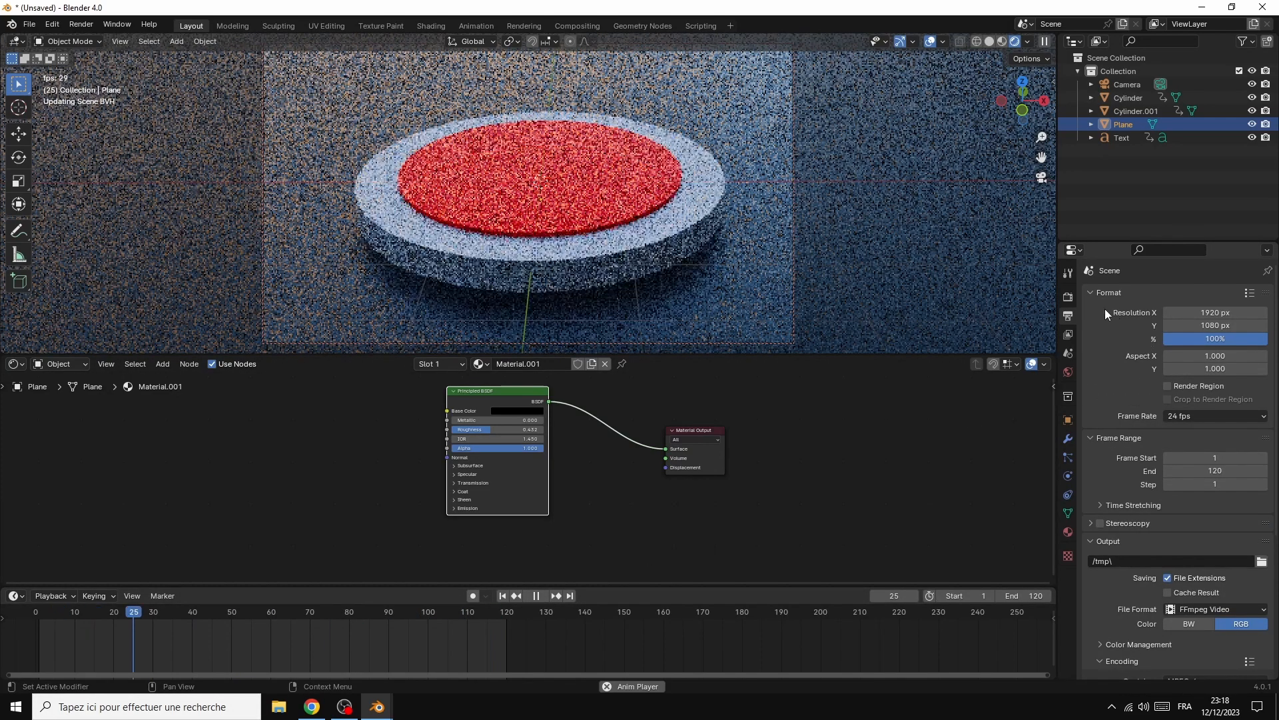
pyautogui.click(1069, 297)
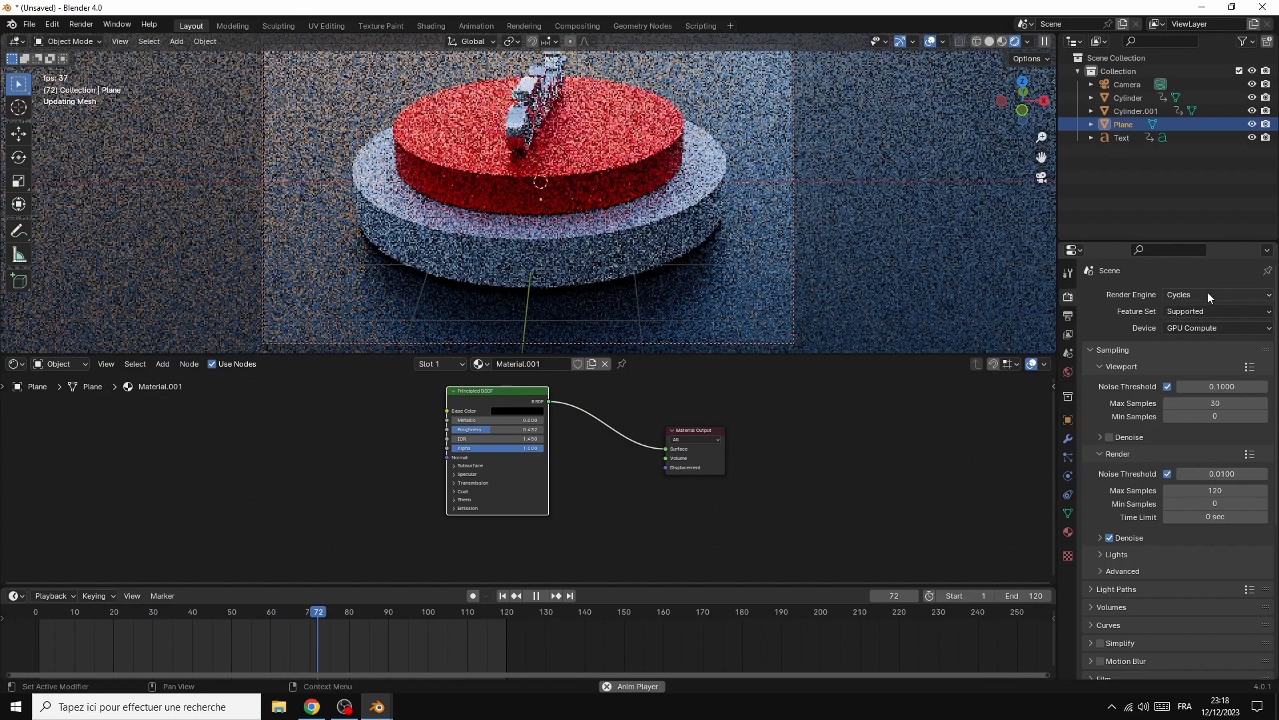
pyautogui.click(1207, 293)
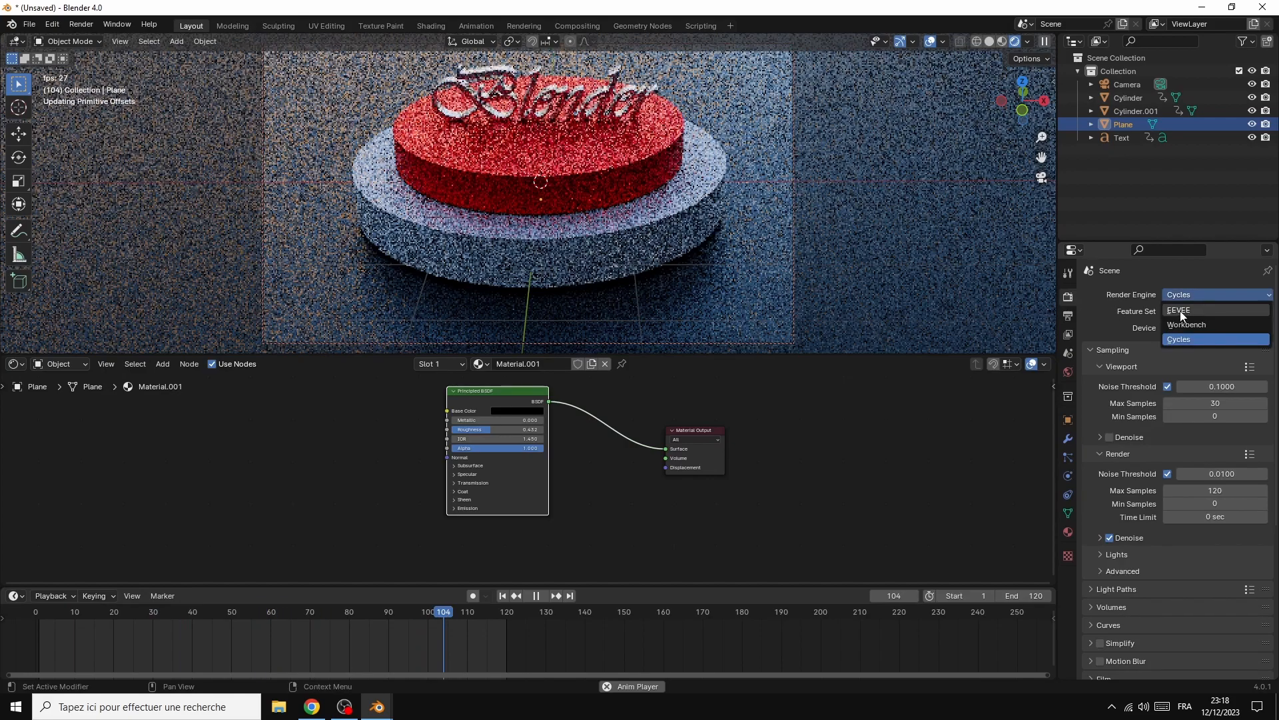
pyautogui.click(1186, 311)
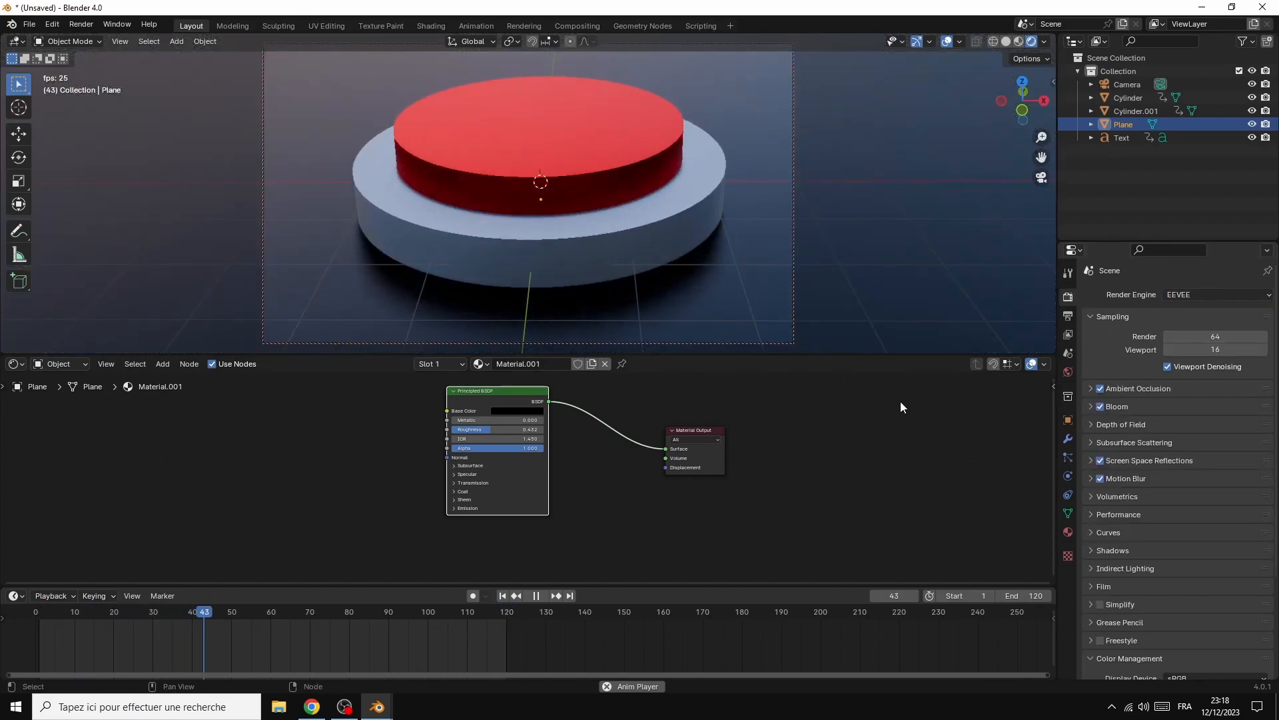